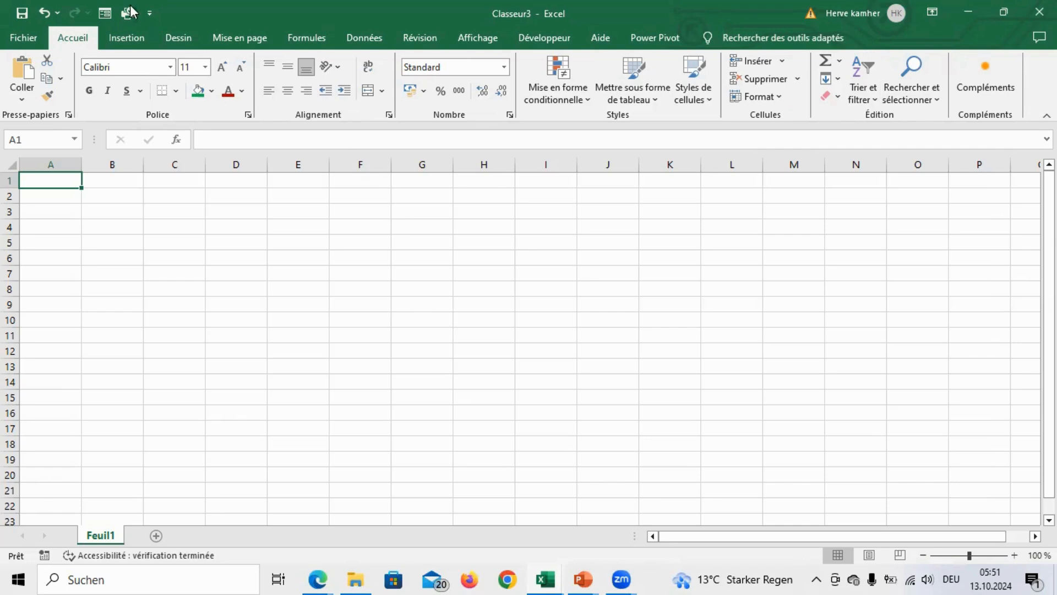
# Step: Remove Impression rapide from the Quick Access Toolbar, check the customization options again, and select cell C8
pyautogui.click(146, 13)
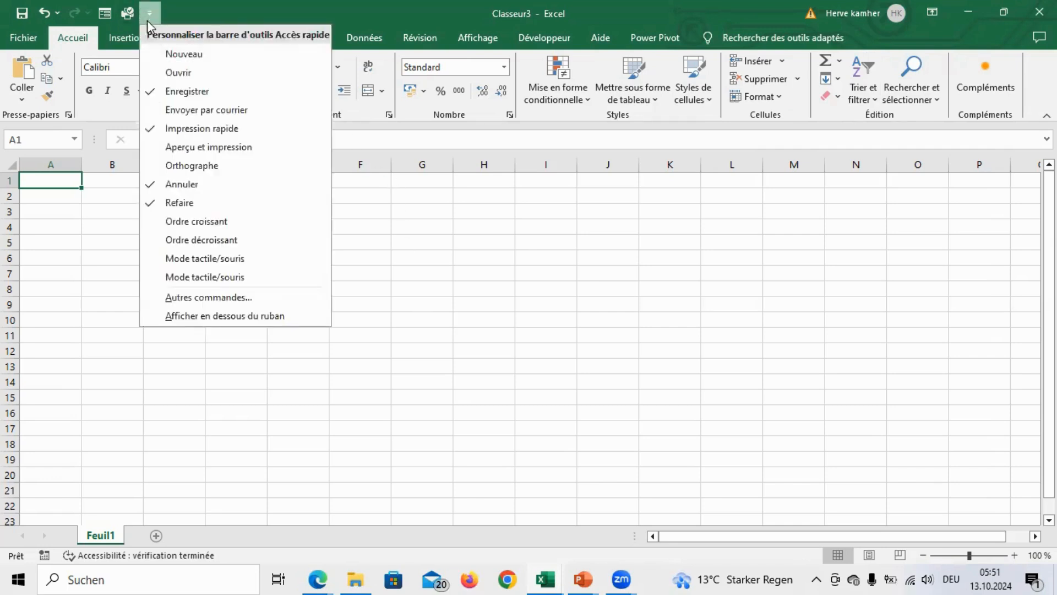
pyautogui.click(149, 131)
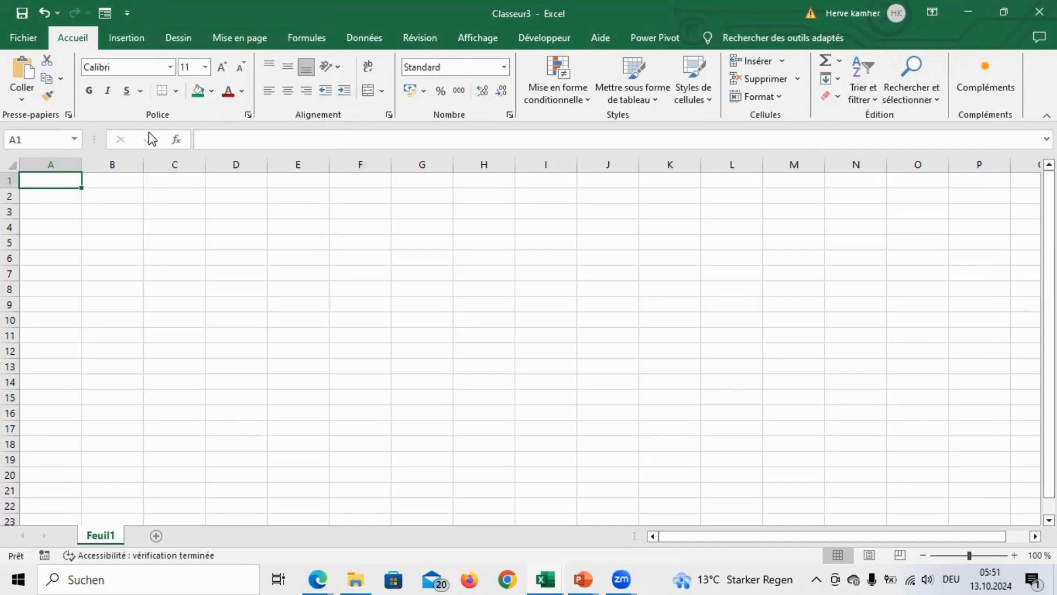
pyautogui.click(129, 14)
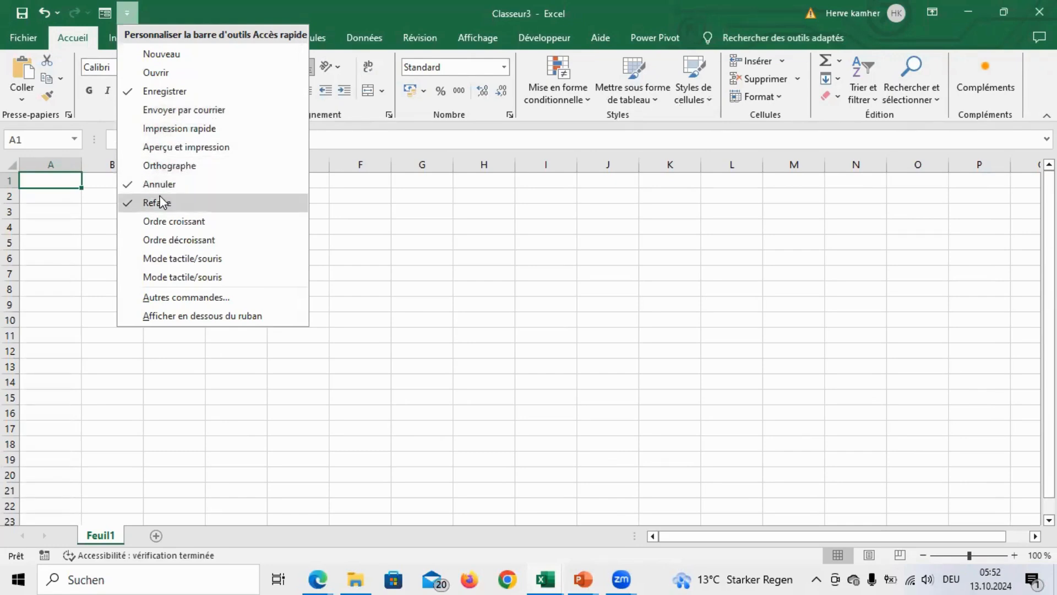
pyautogui.click(406, 312)
pyautogui.click(199, 284)
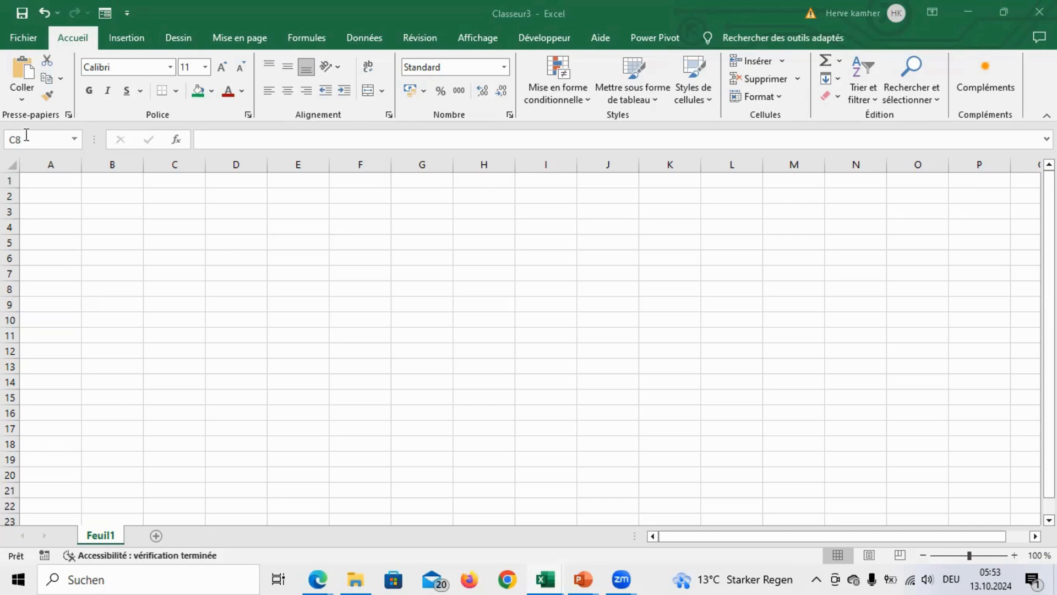
# Step: Look through the start page's list of recently used workbooks and its new workbook option
pyautogui.click(16, 36)
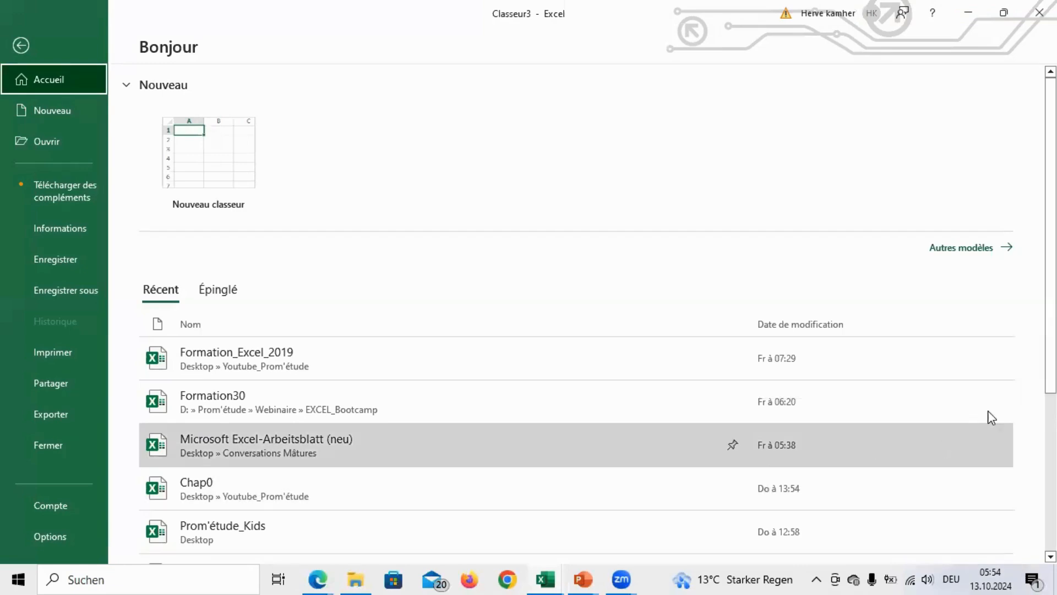
pyautogui.scroll(-3, 795, 400)
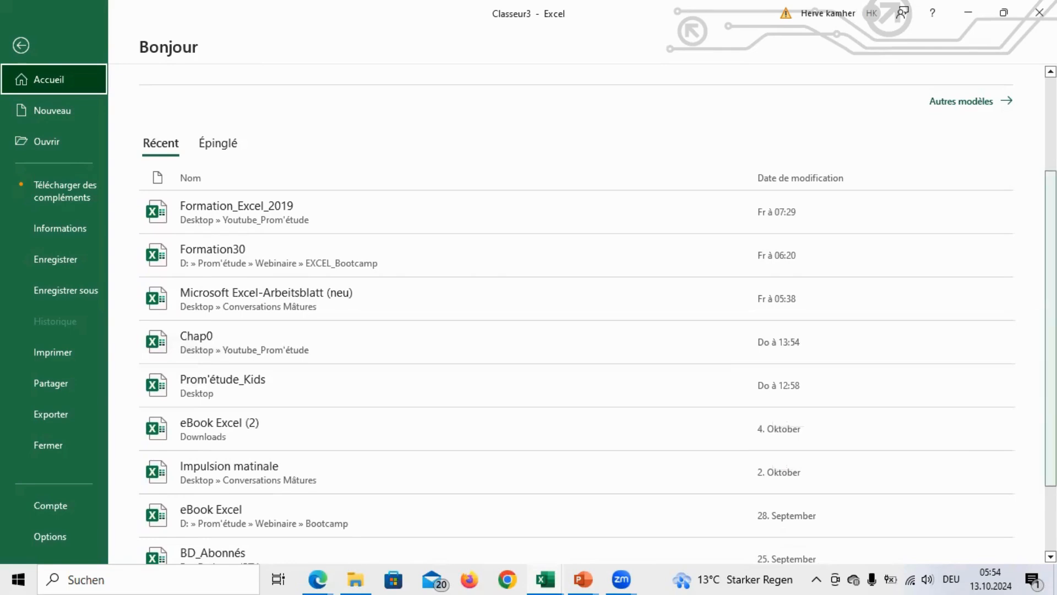
pyautogui.scroll(2, 1050, 297)
pyautogui.scroll(2, 1051, 298)
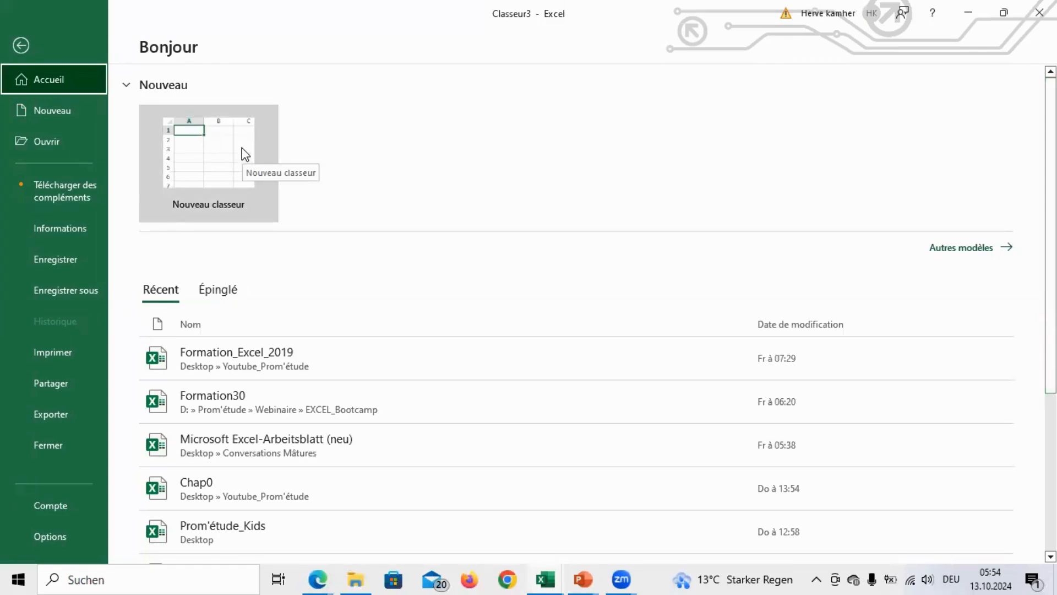
# Step: Search the online templates for "calendrier", look over the offered templates, and return to the worksheet
pyautogui.click(953, 249)
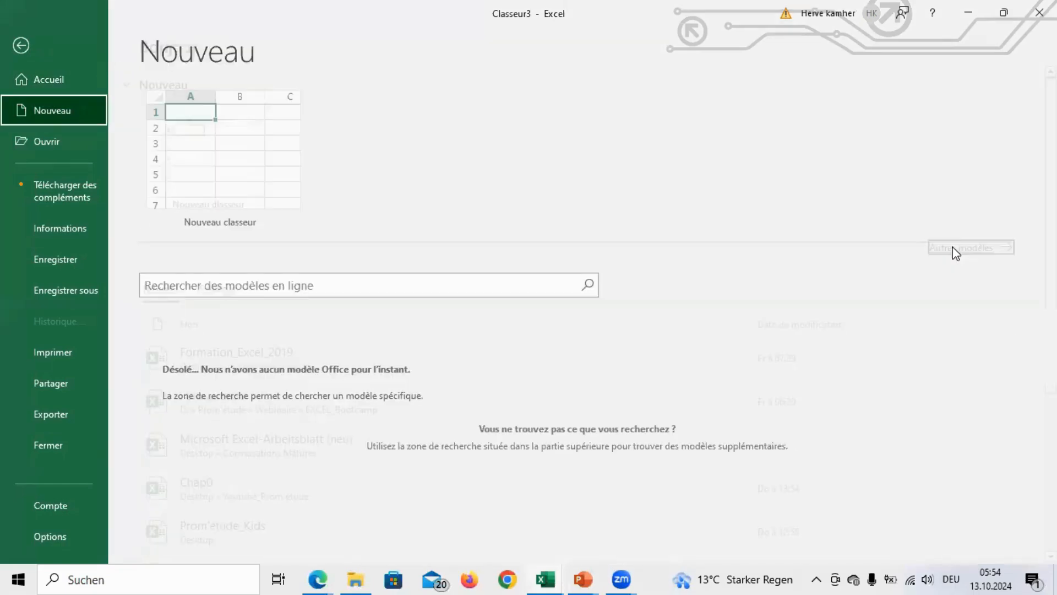
pyautogui.click(178, 288)
pyautogui.write('c')
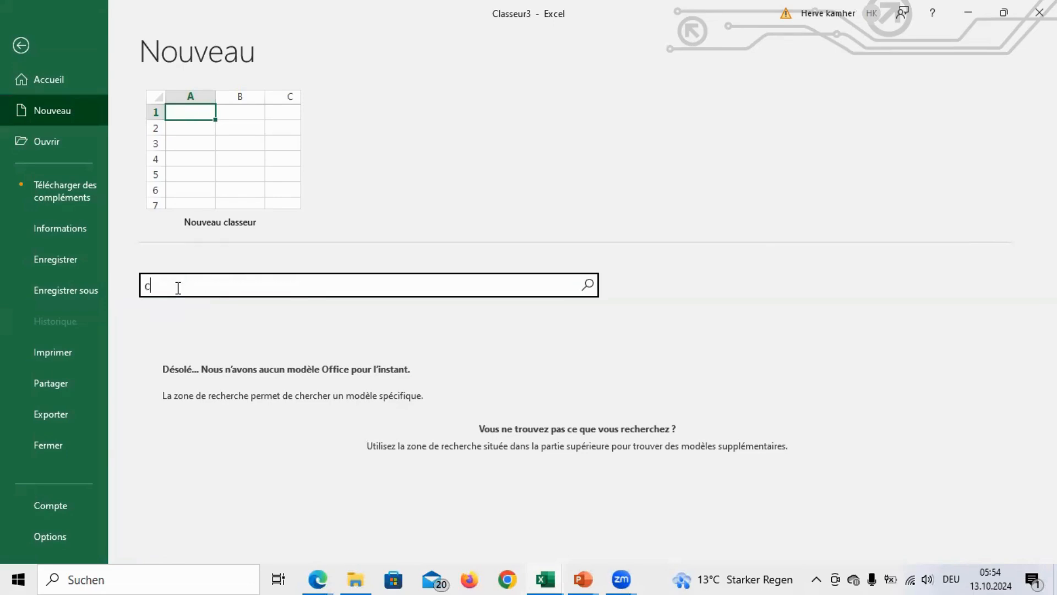
pyautogui.write('alendrier')
pyautogui.press('Return')
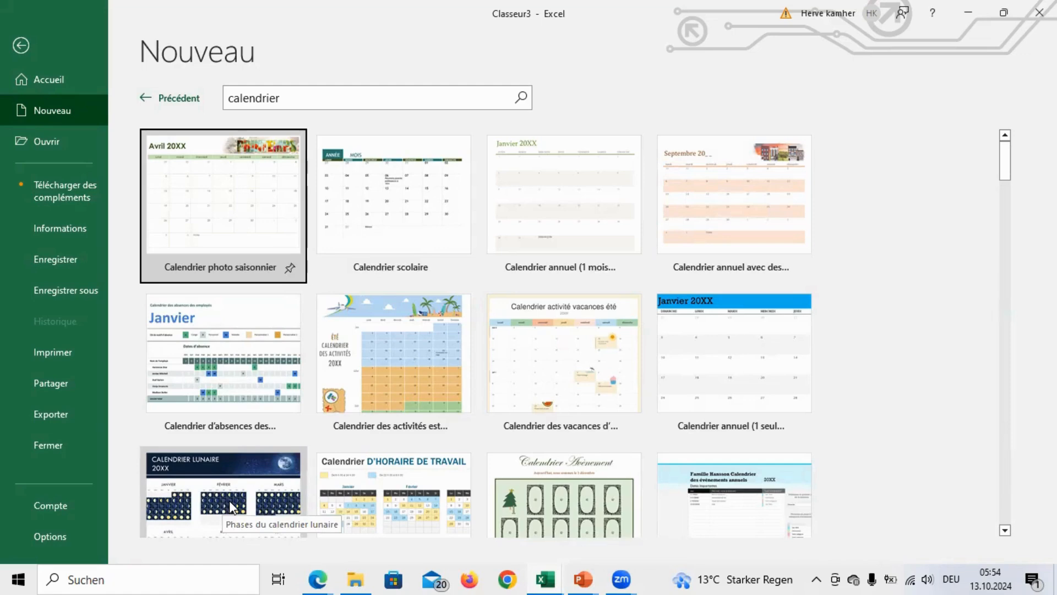
pyautogui.click(22, 46)
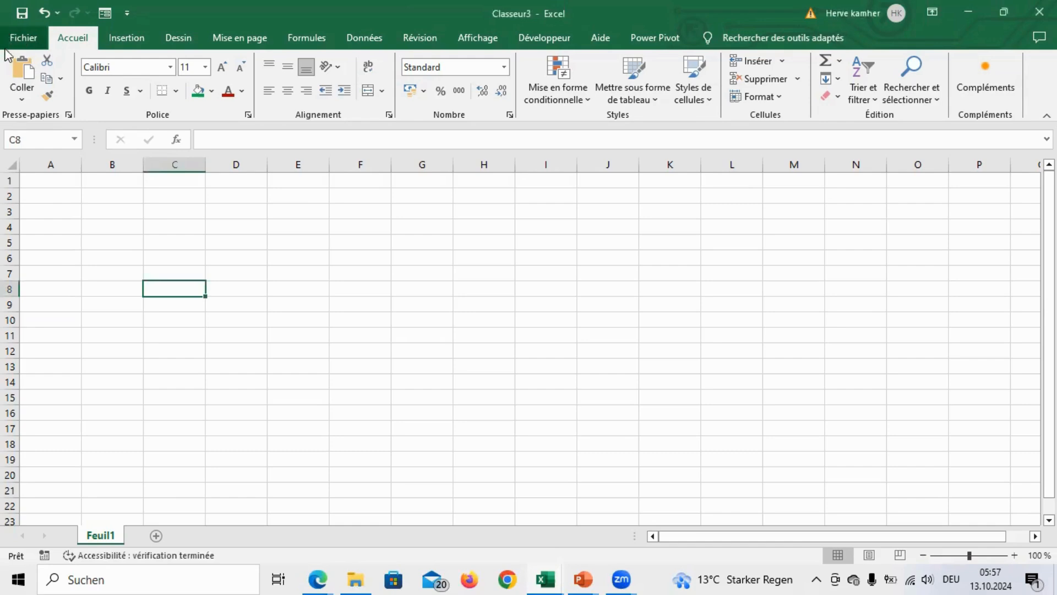
# Step: Review the Insertion, Dessin and Mise en page command groups, and return to the Accueil commands
pyautogui.click(123, 39)
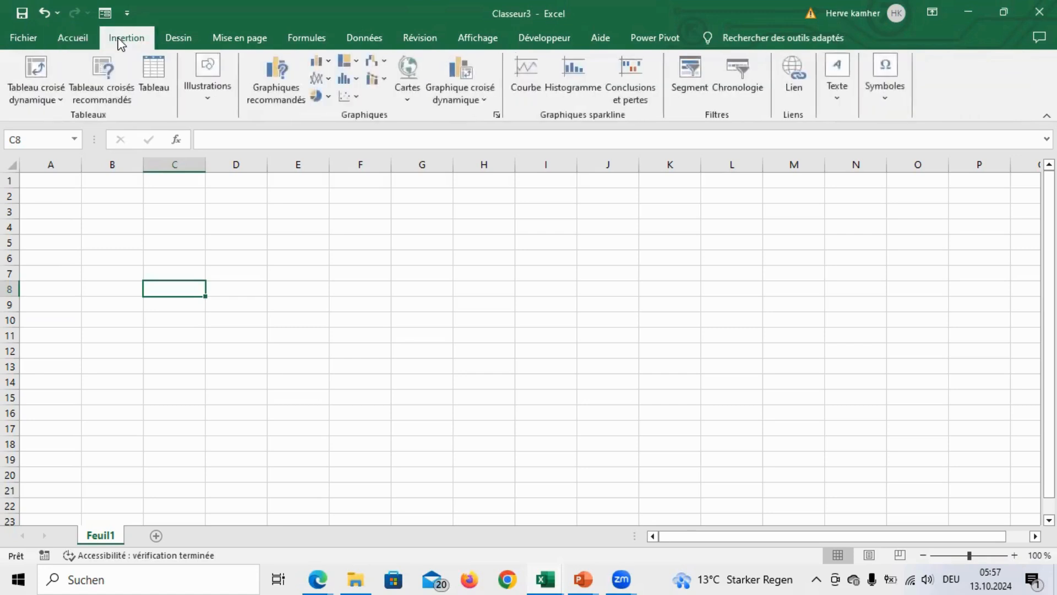
pyautogui.click(175, 36)
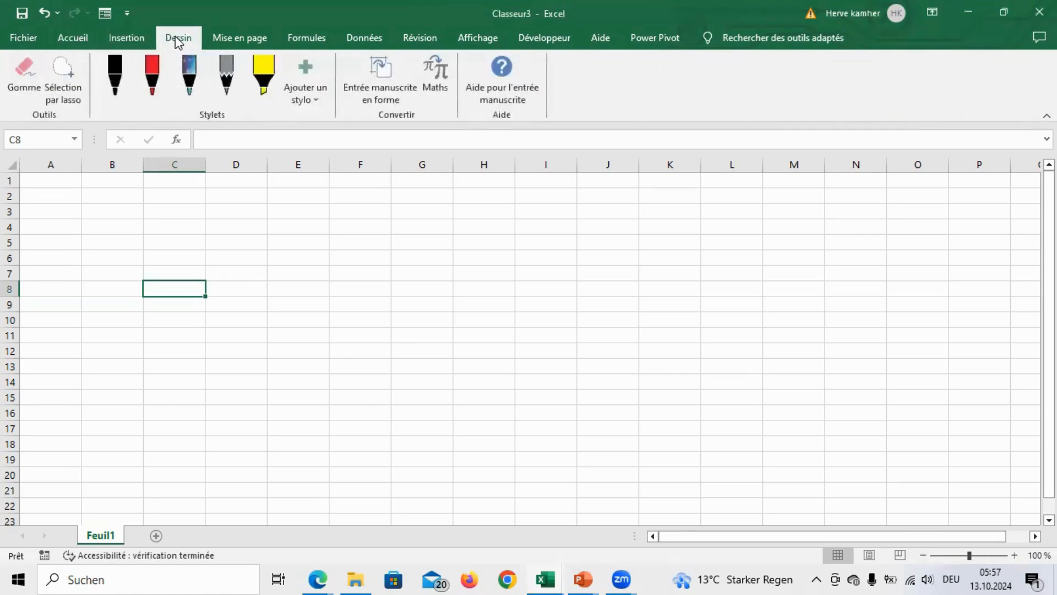
pyautogui.click(225, 36)
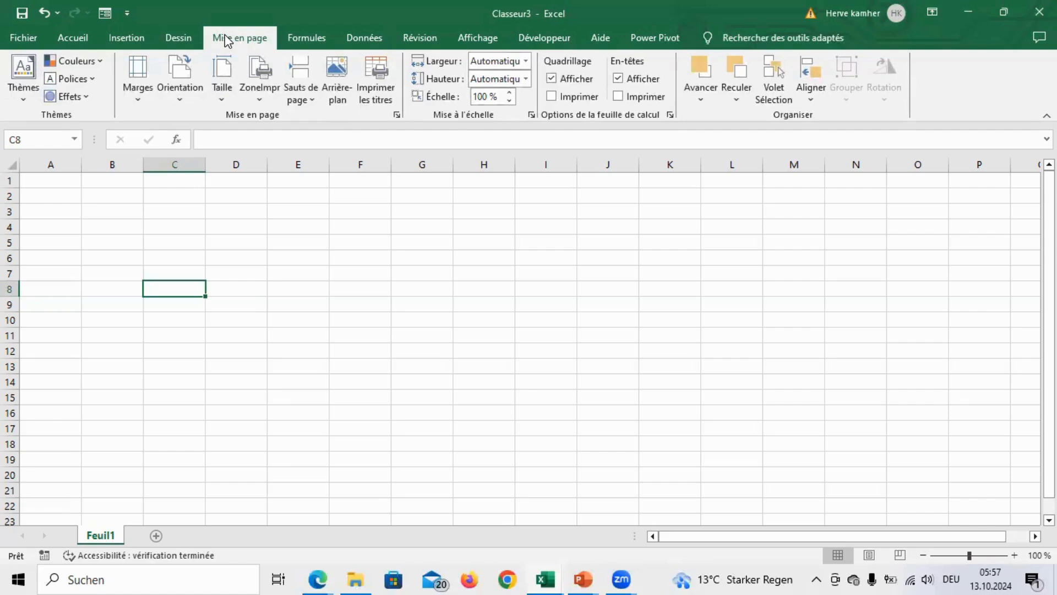
pyautogui.click(84, 39)
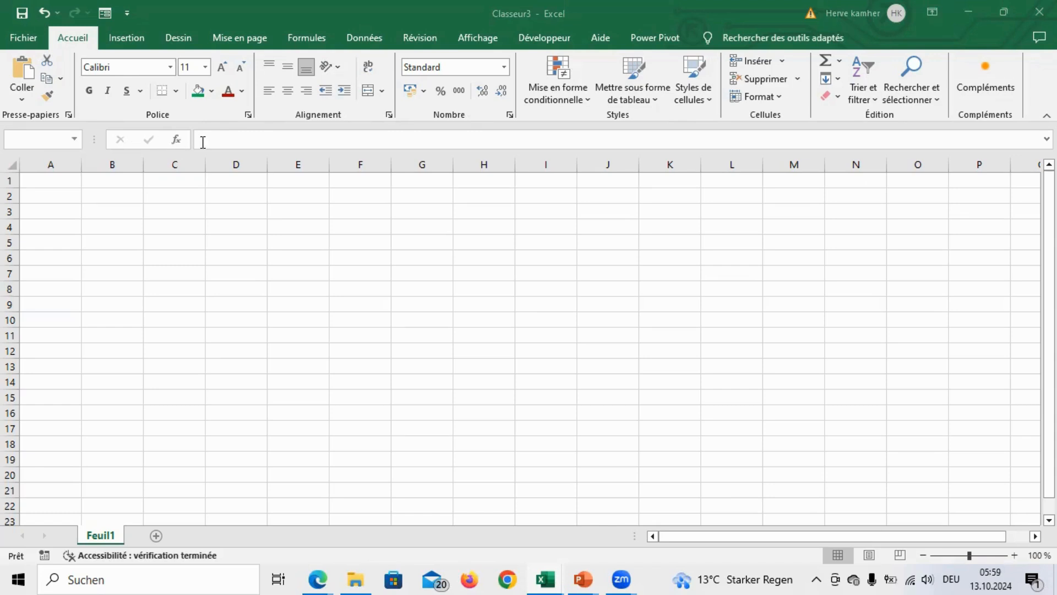
# Step: Activate the formula bar for cells C8 and D4 without entering anything, finishing with cell E4 selected
pyautogui.click(237, 140)
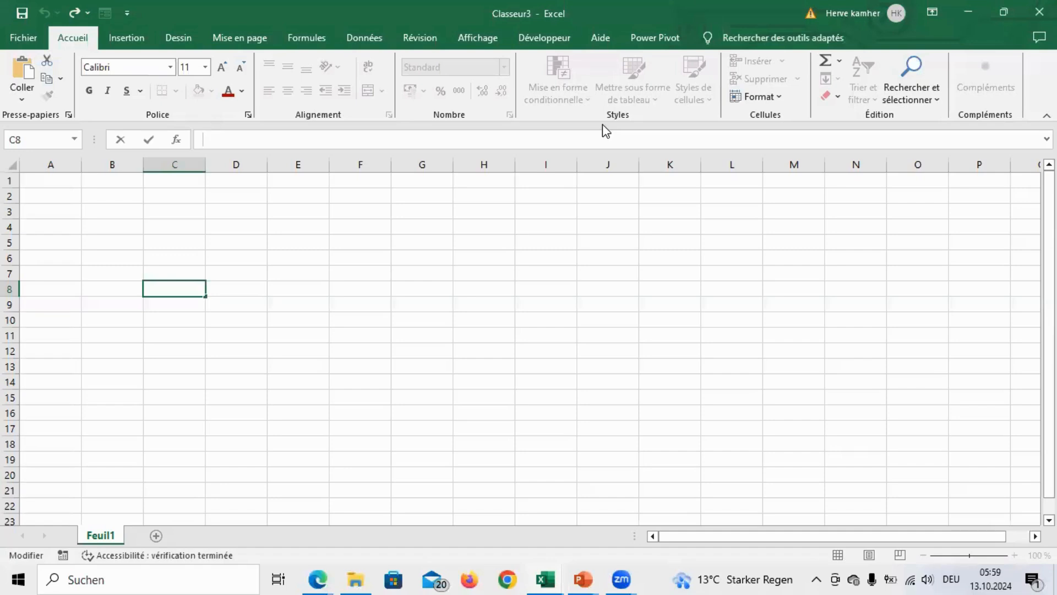
pyautogui.click(247, 230)
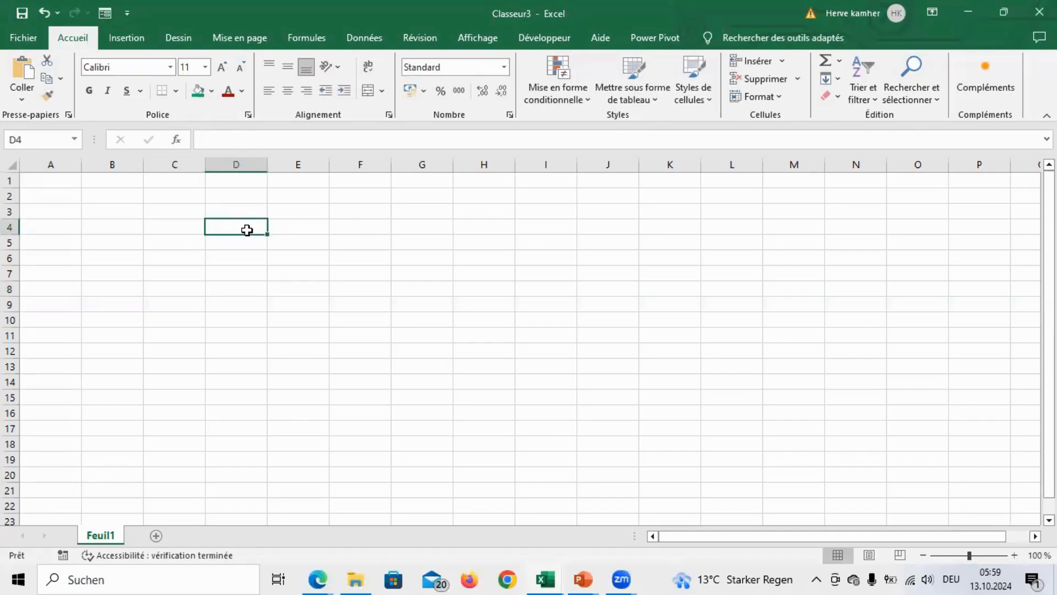
pyautogui.click(226, 141)
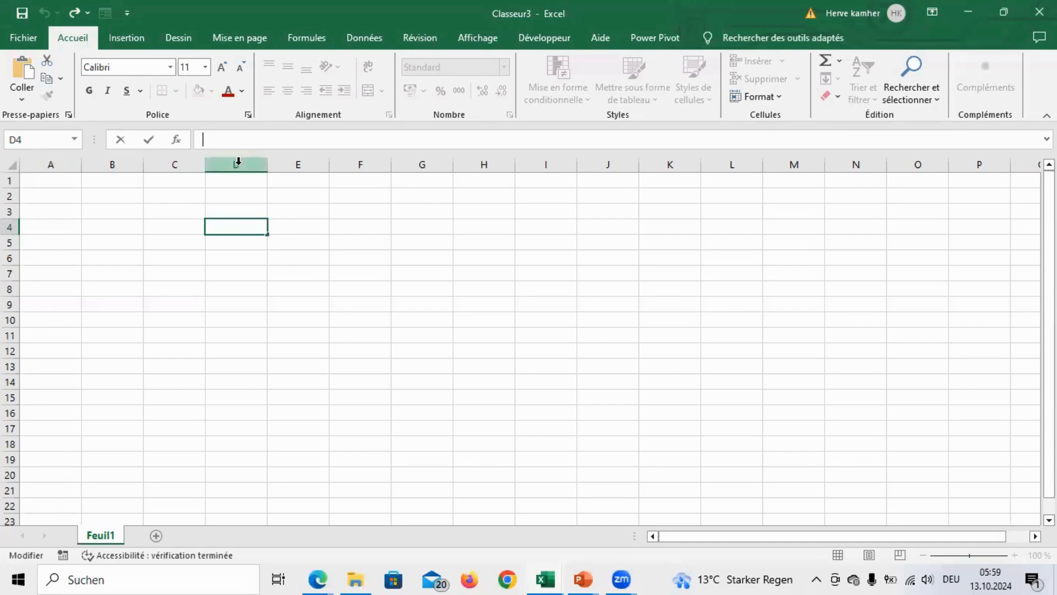
pyautogui.click(298, 228)
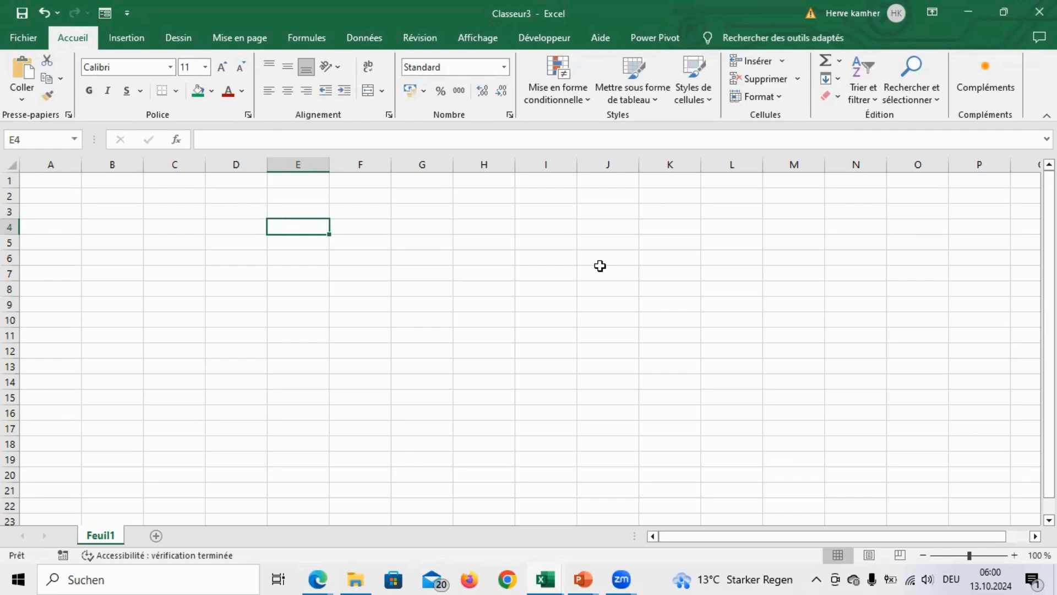
# Step: Select the entire rows 1, 2 and 3 one after another
pyautogui.moveTo(8, 187); pyautogui.dragTo(8, 185)
pyautogui.click(8, 180)
pyautogui.click(9, 196)
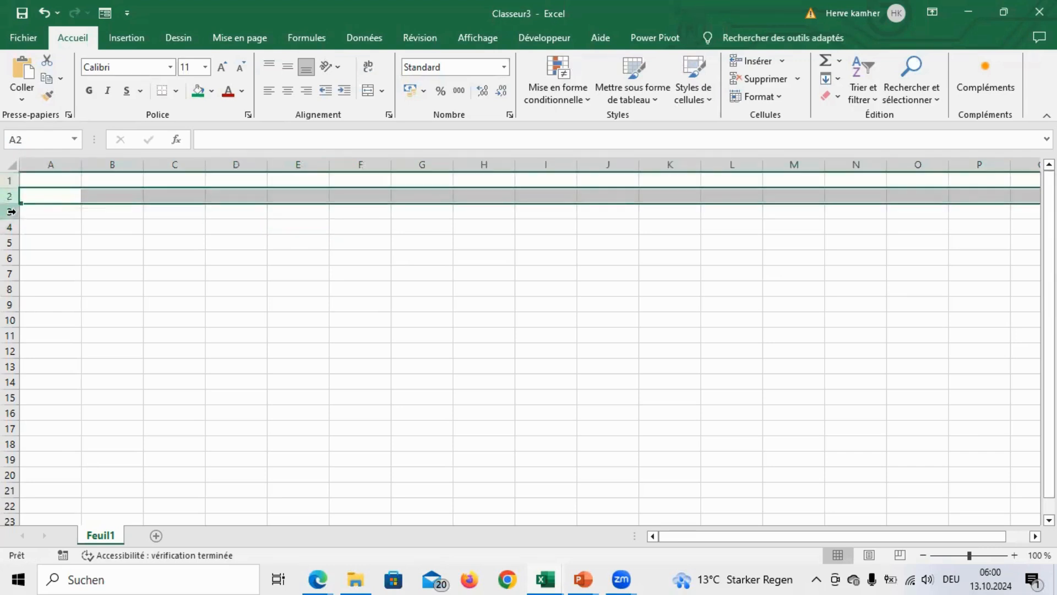
pyautogui.click(8, 211)
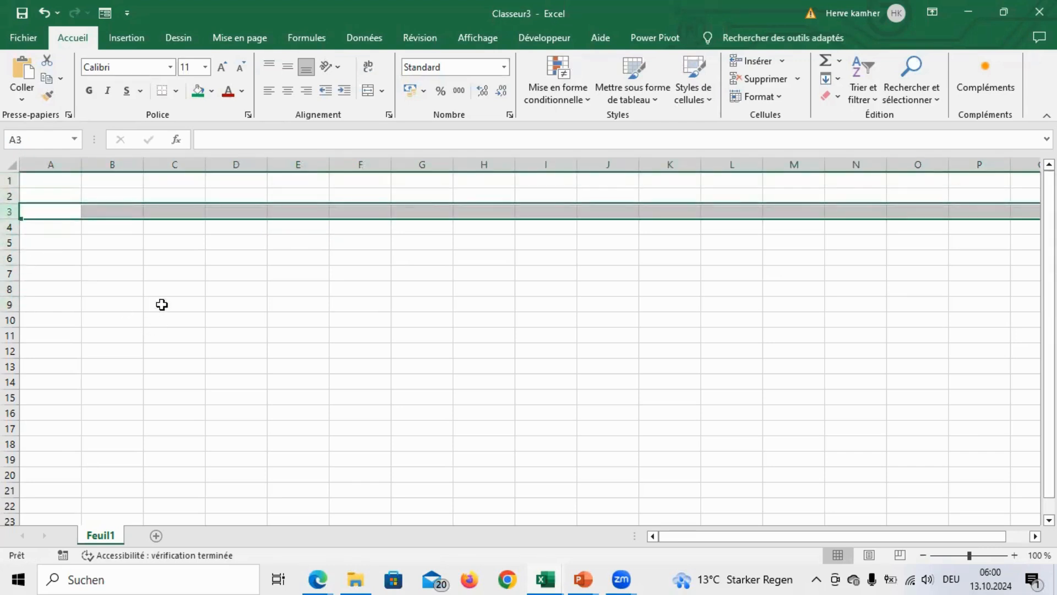
# Step: Select the entire columns A, B, C and D one after another
pyautogui.click(58, 163)
pyautogui.click(107, 164)
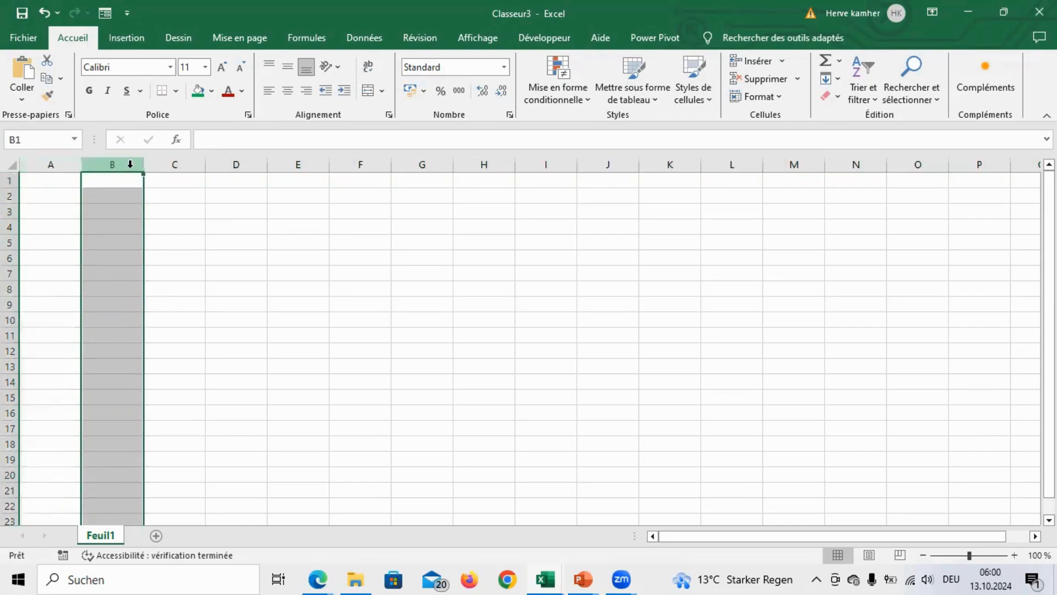
pyautogui.click(165, 163)
pyautogui.click(233, 162)
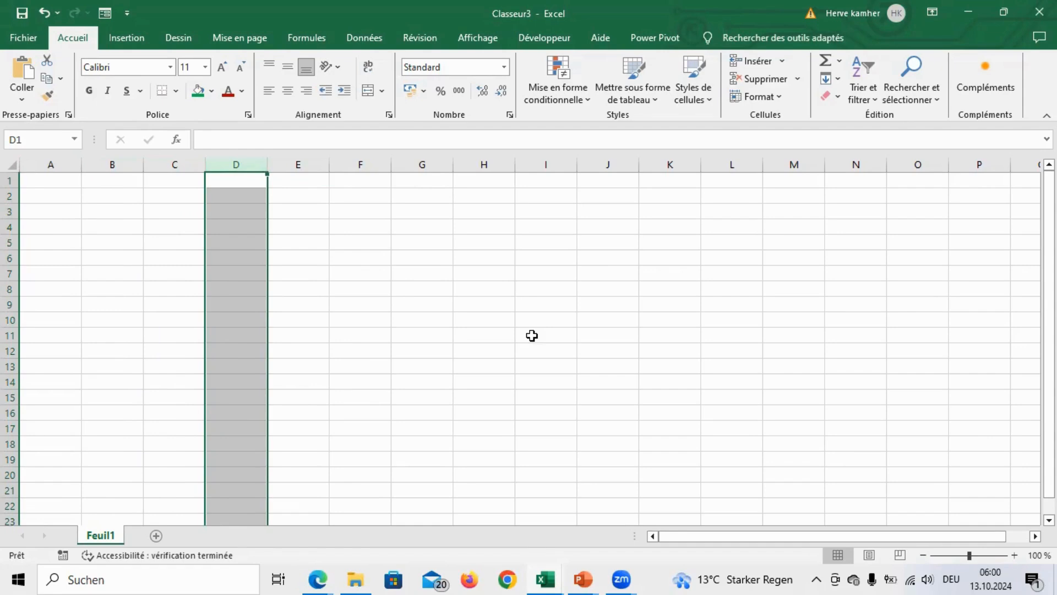
# Step: Select cell A1 to check its reference in the Name Box, and then select cell B4
pyautogui.click(58, 184)
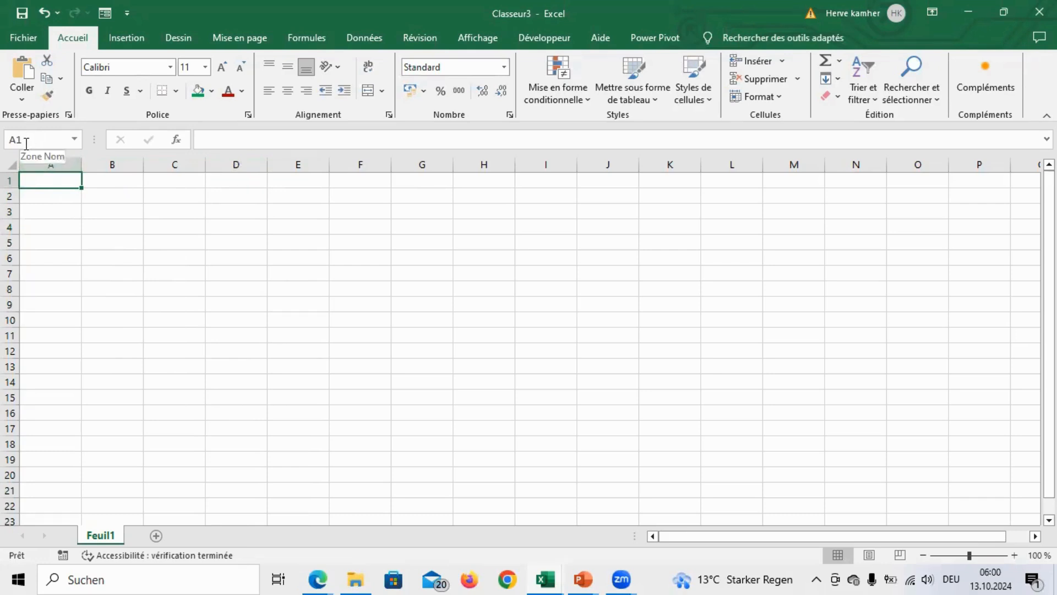
pyautogui.click(111, 221)
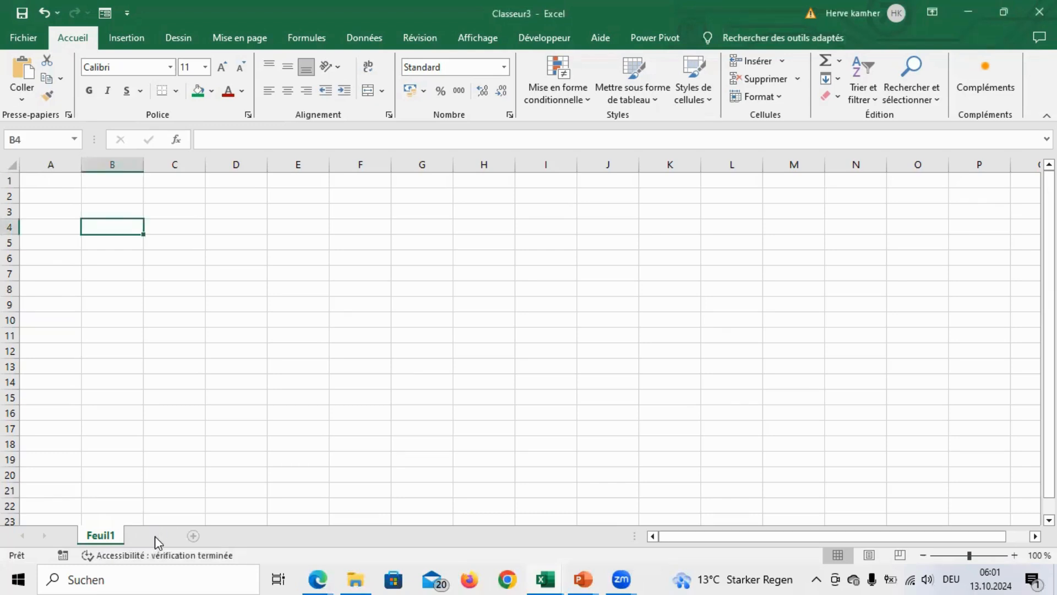
# Step: Add two new worksheets to the workbook and switch through all three sheets, ending on Feuil1
pyautogui.click(155, 536)
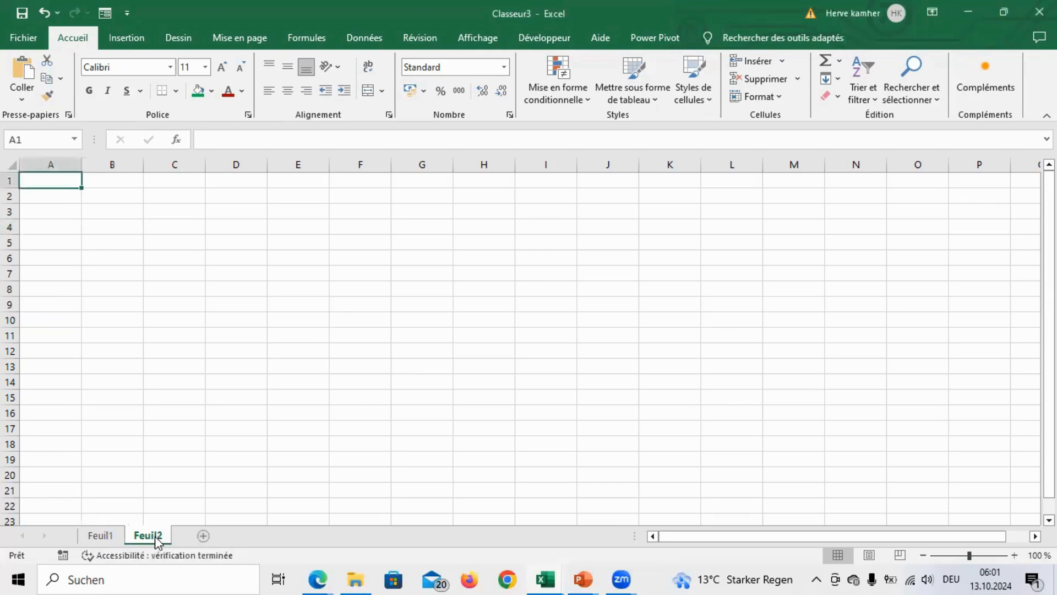
pyautogui.click(204, 537)
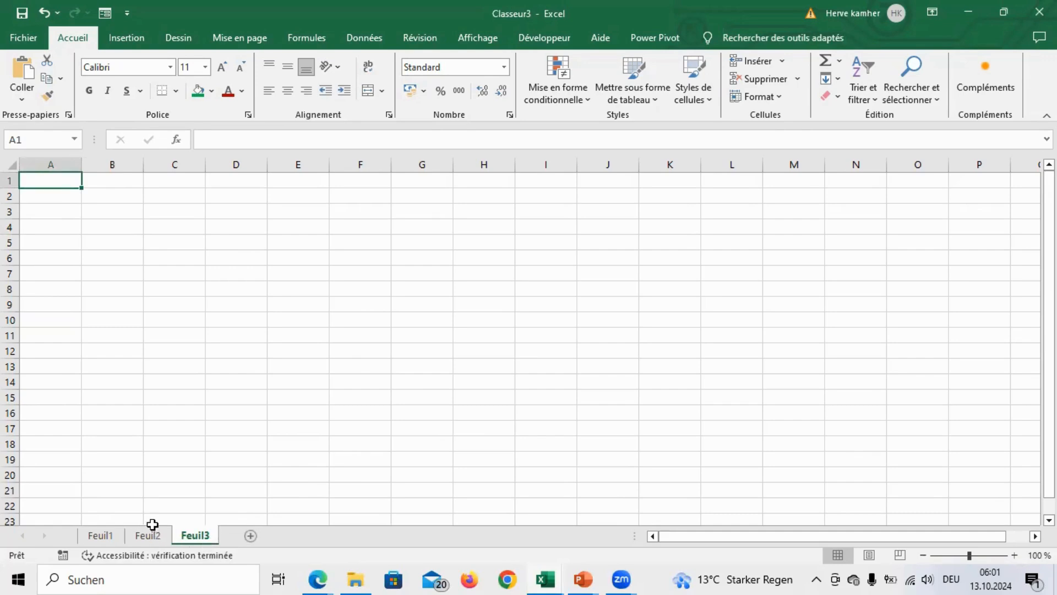
pyautogui.click(109, 536)
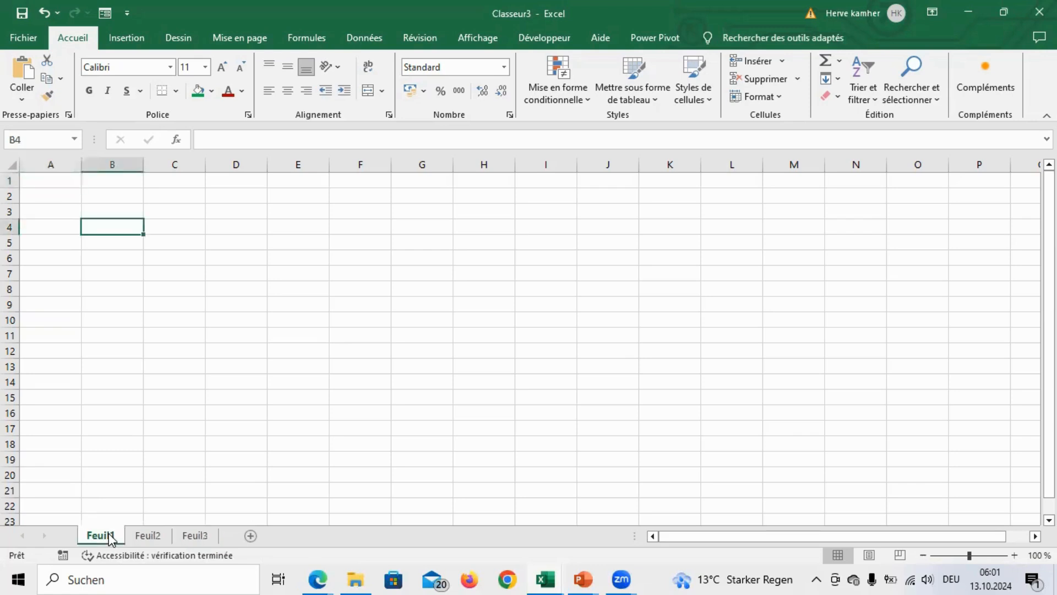
pyautogui.click(146, 535)
pyautogui.click(195, 533)
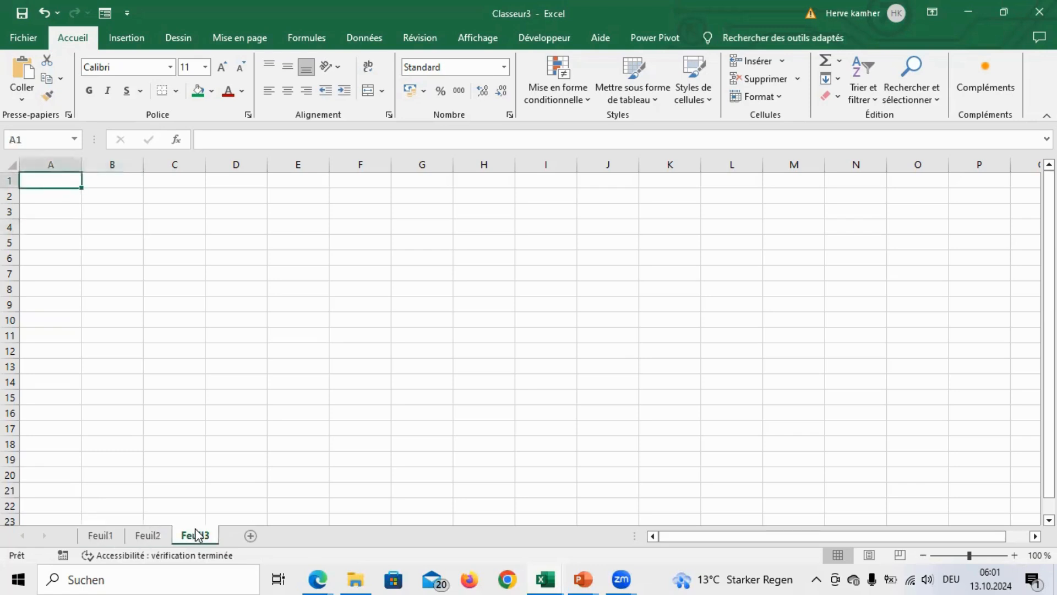
pyautogui.click(101, 537)
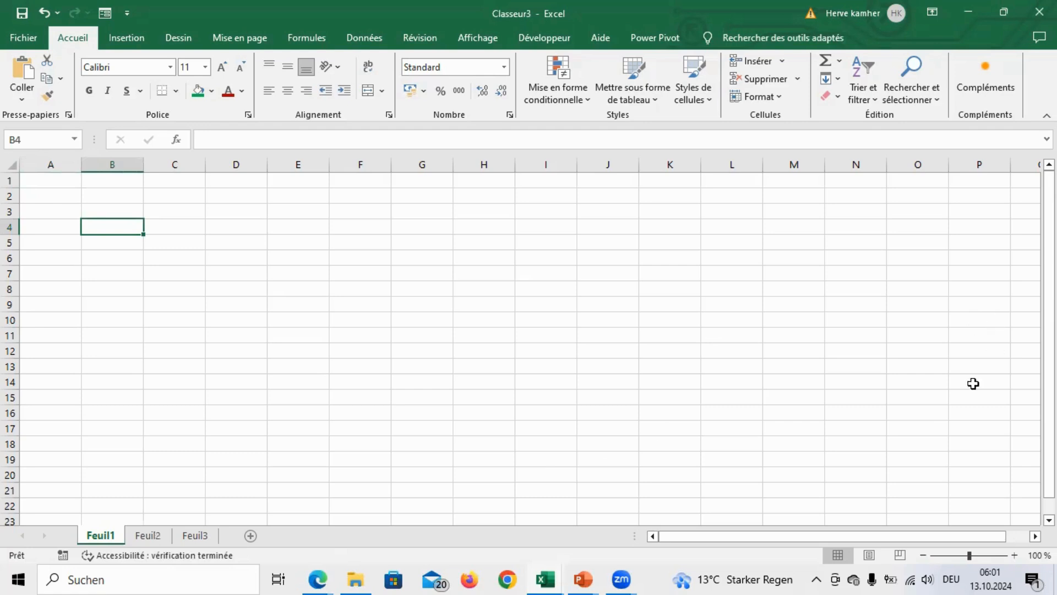
# Step: View the far columns and lower rows of Feuil1, and return to the start of the sheet
pyautogui.moveTo(744, 542); pyautogui.dragTo(790, 537)
pyautogui.hscroll(5, 759, 537)
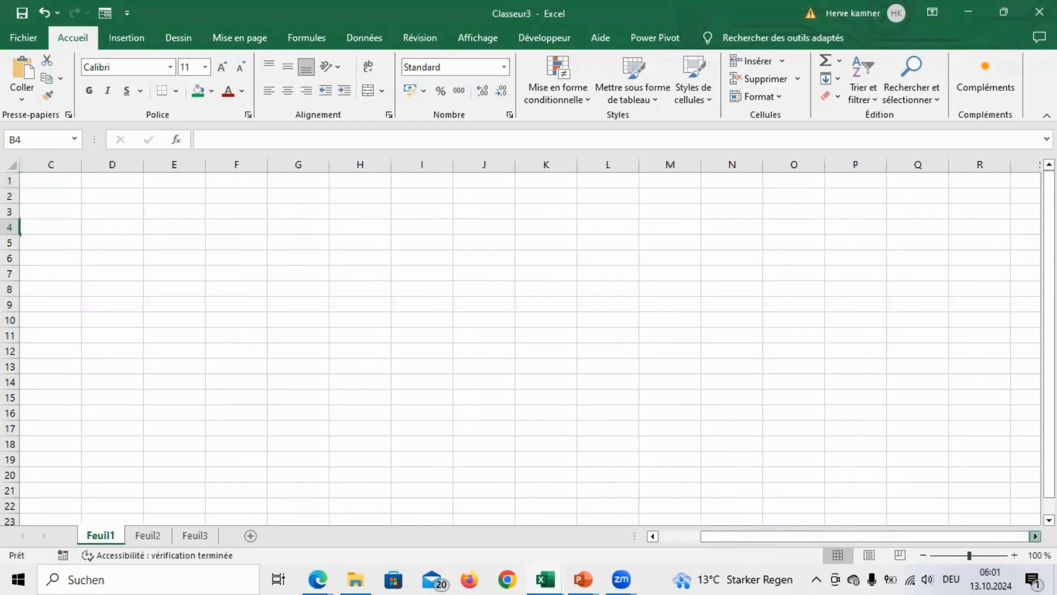
pyautogui.hscroll(-5, 652, 533)
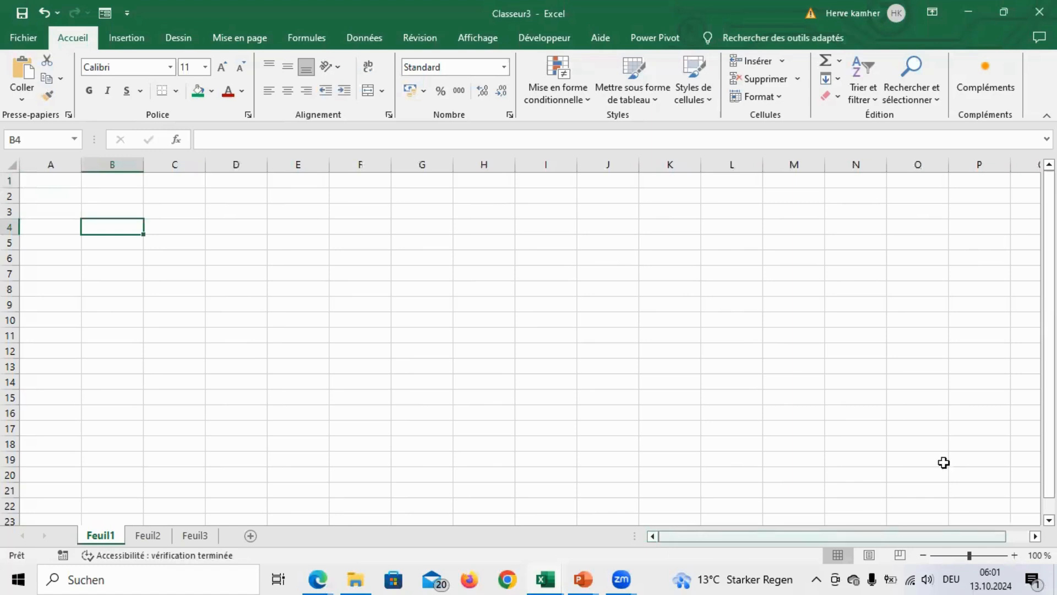
pyautogui.click(1049, 520)
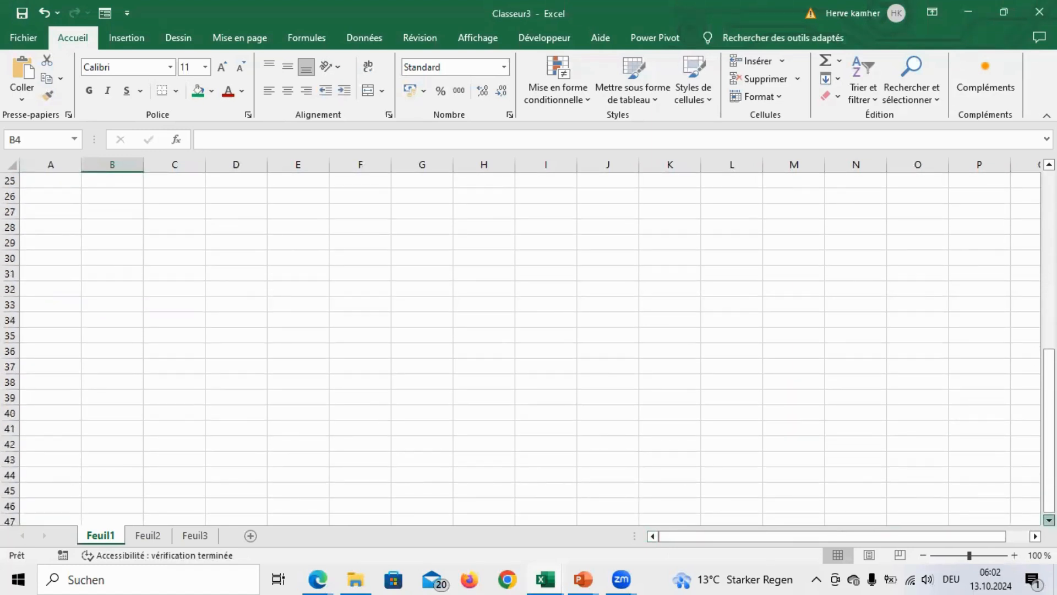
pyautogui.moveTo(1050, 440); pyautogui.dragTo(1050, 237)
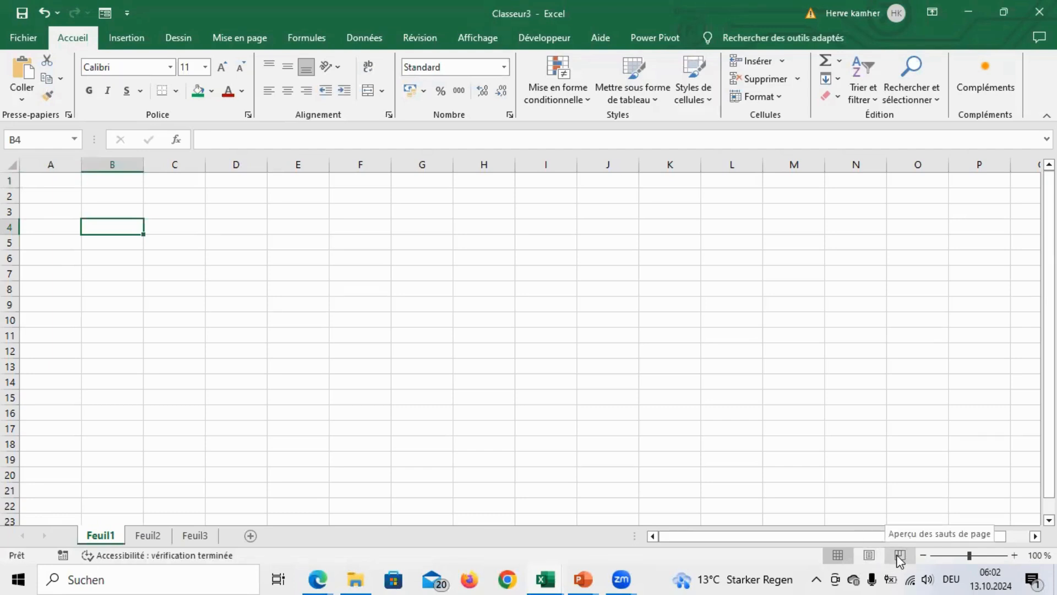
# Step: Increase the zoom of the Feuil1 worksheet to 140 %
pyautogui.click(1014, 555)
pyautogui.click(1015, 555)
pyautogui.click(1015, 555)
pyautogui.click(1015, 555)
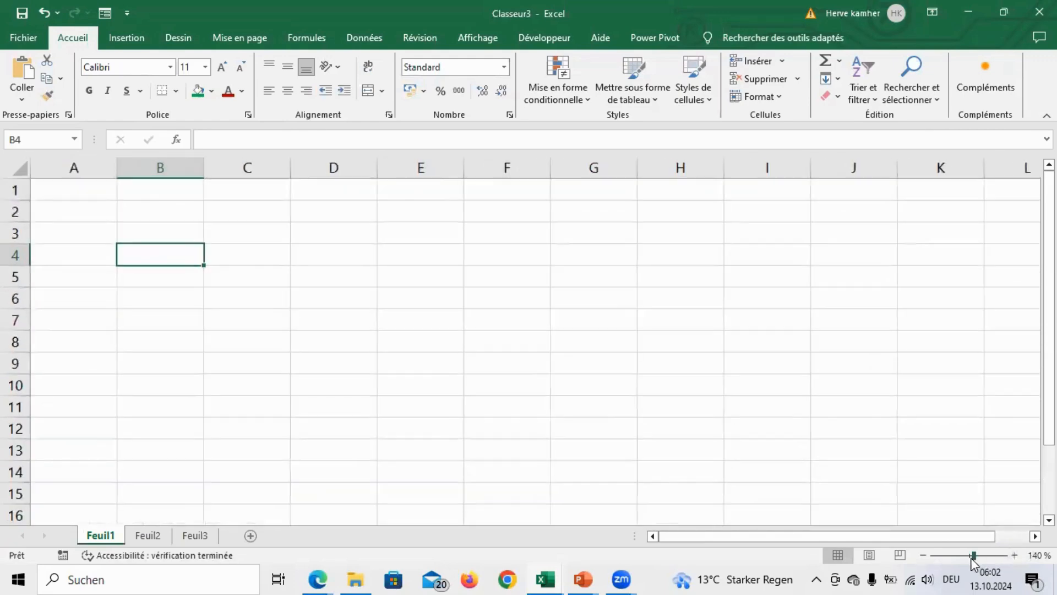
# Step: Reduce the zoom of the Feuil1 worksheet to 100 %
pyautogui.click(921, 555)
pyautogui.click(921, 555)
pyautogui.click(921, 555)
pyautogui.click(921, 555)
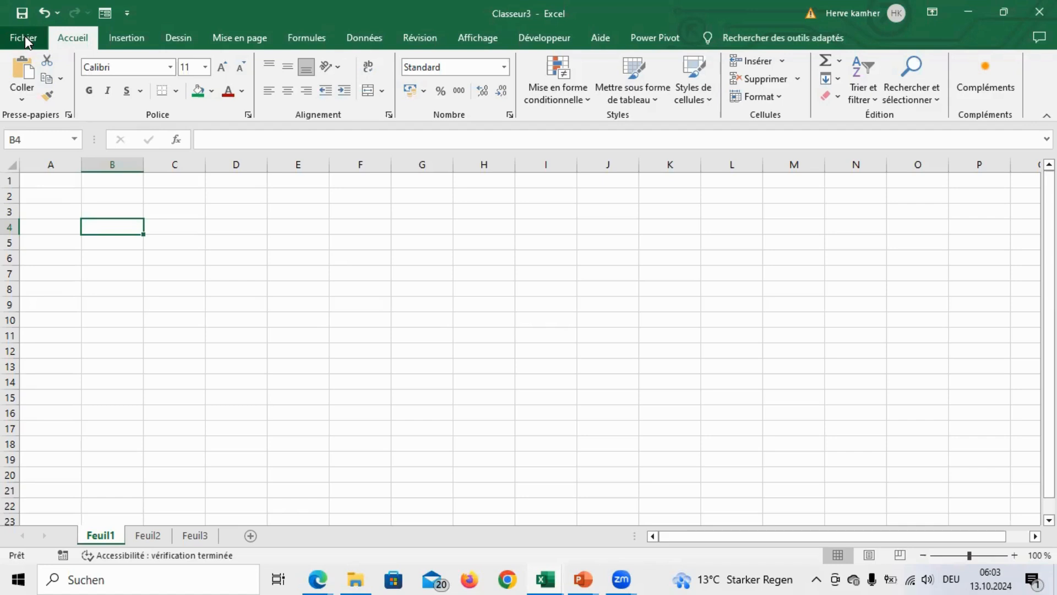
# Step: Look through the workbook's file commands for opening, exporting to another file type and account information, and return to the sheet
pyautogui.click(11, 34)
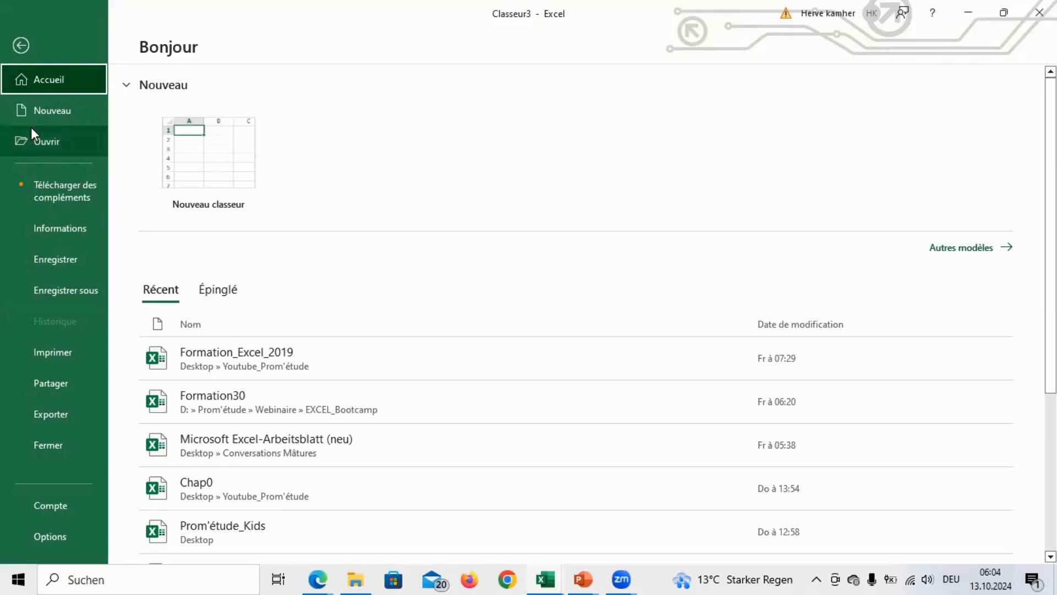
pyautogui.click(54, 144)
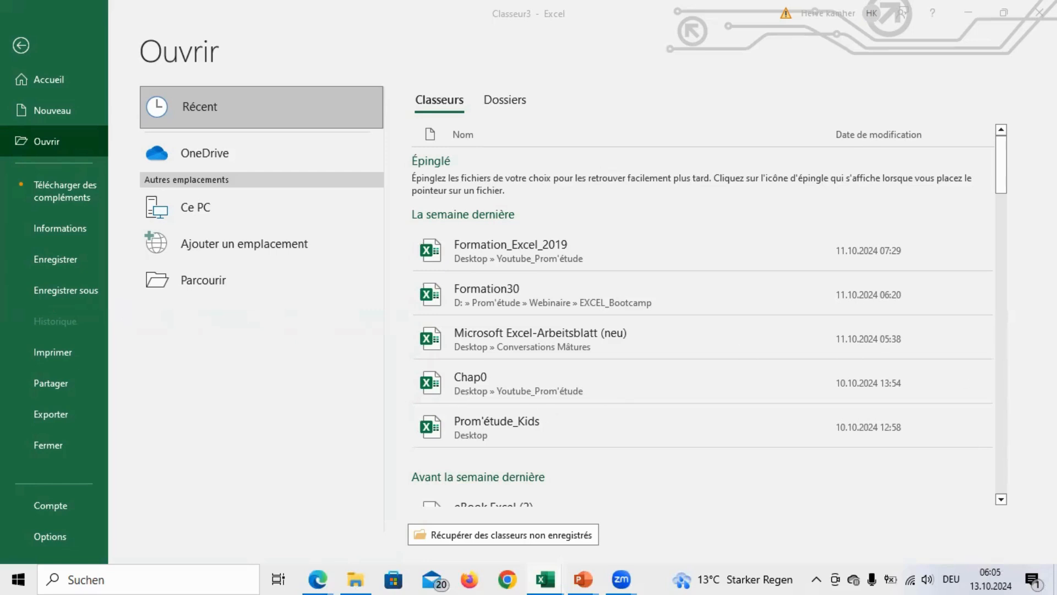
pyautogui.click(47, 415)
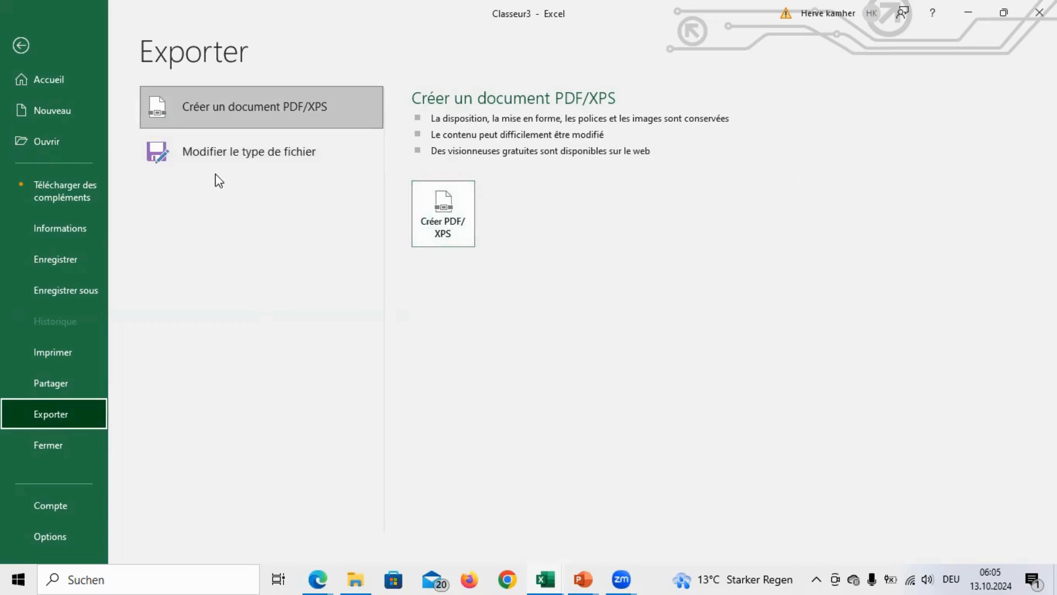
pyautogui.click(234, 165)
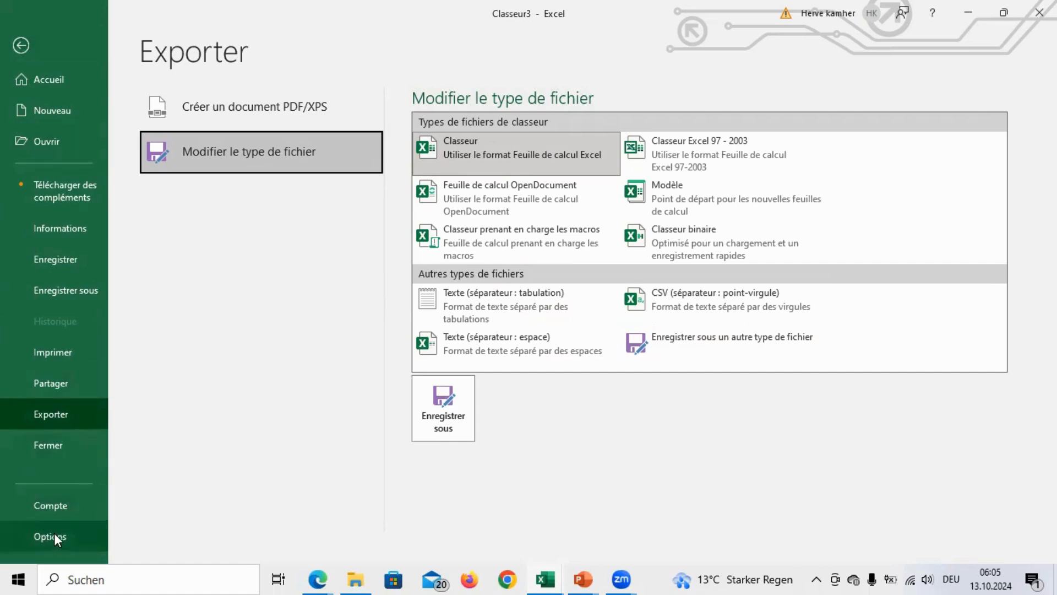
pyautogui.click(46, 507)
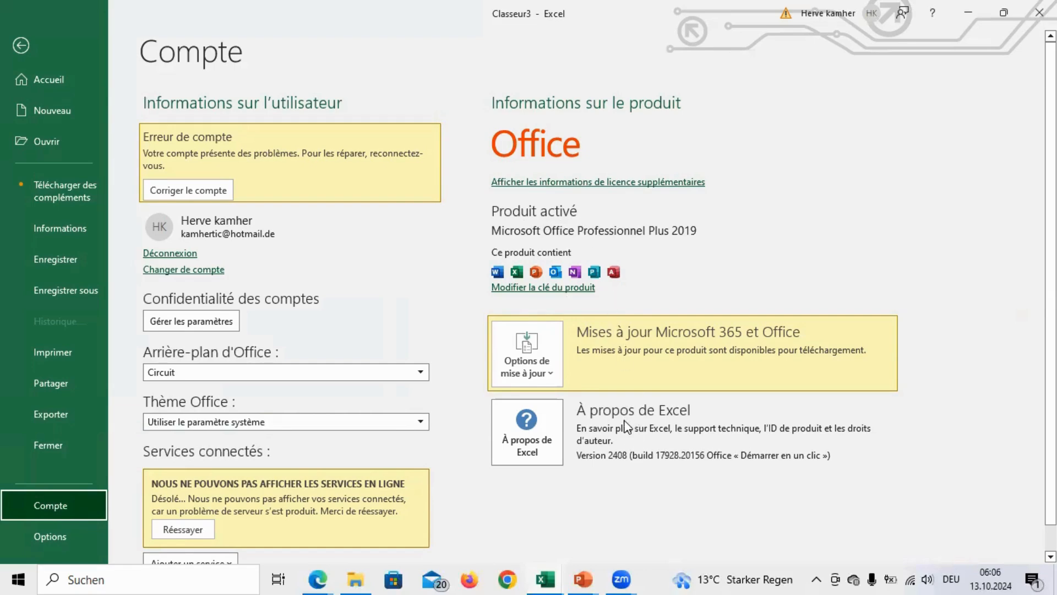
pyautogui.click(21, 46)
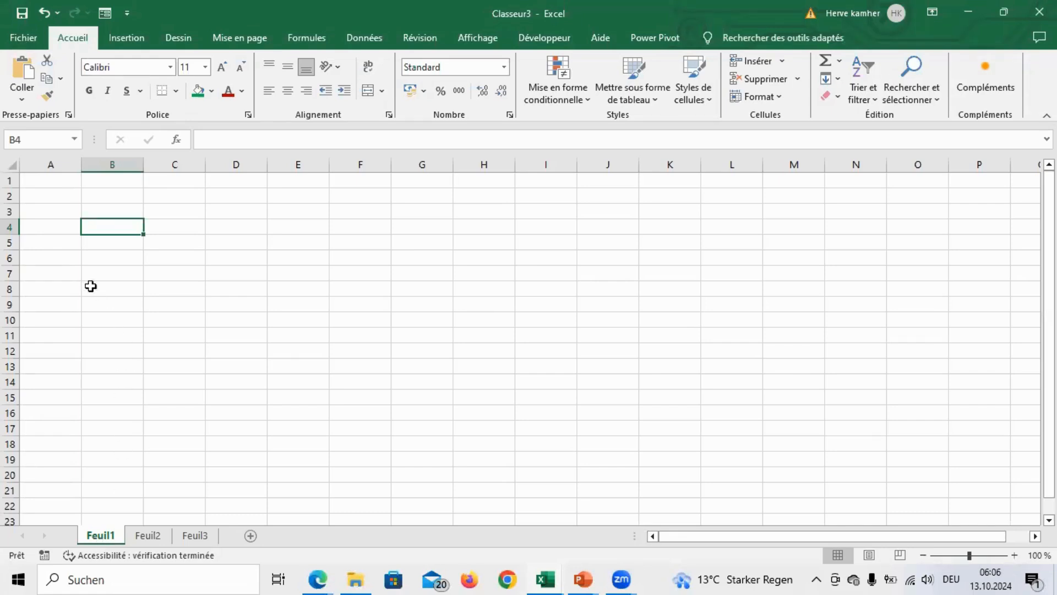
# Step: Enter the heading "1- Découverte de l'interface" in cell B2 and go down to cell B6
pyautogui.click(115, 196)
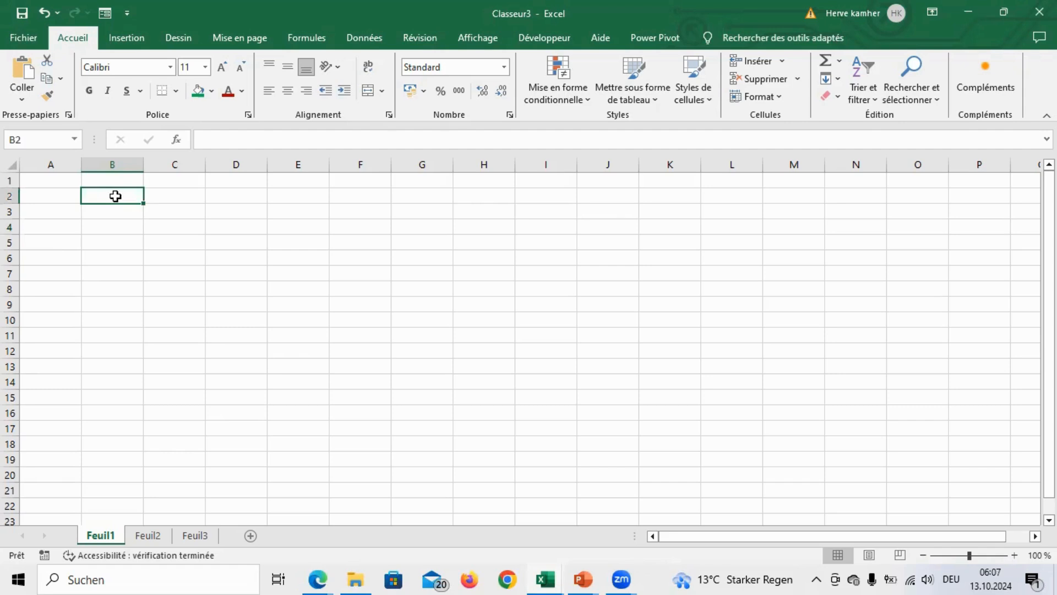
pyautogui.write('1')
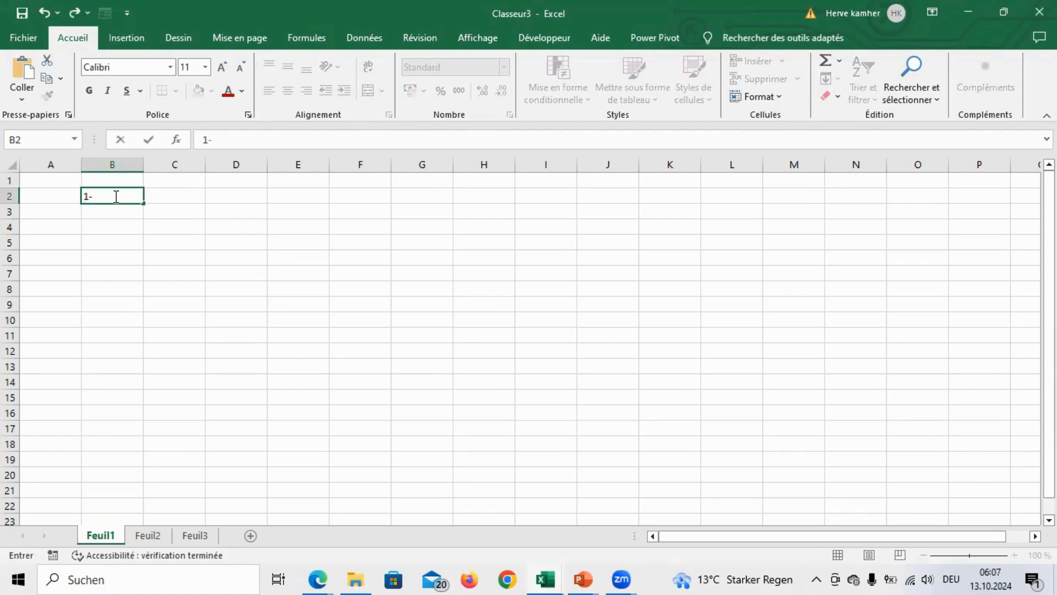
pyautogui.write('- Découvert')
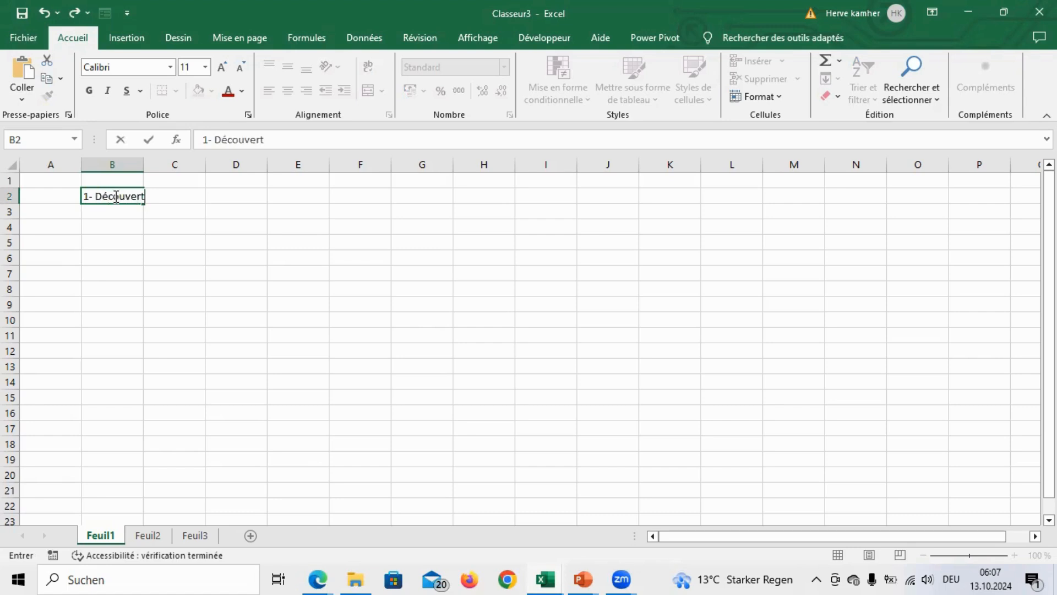
pyautogui.write("e de l'inte")
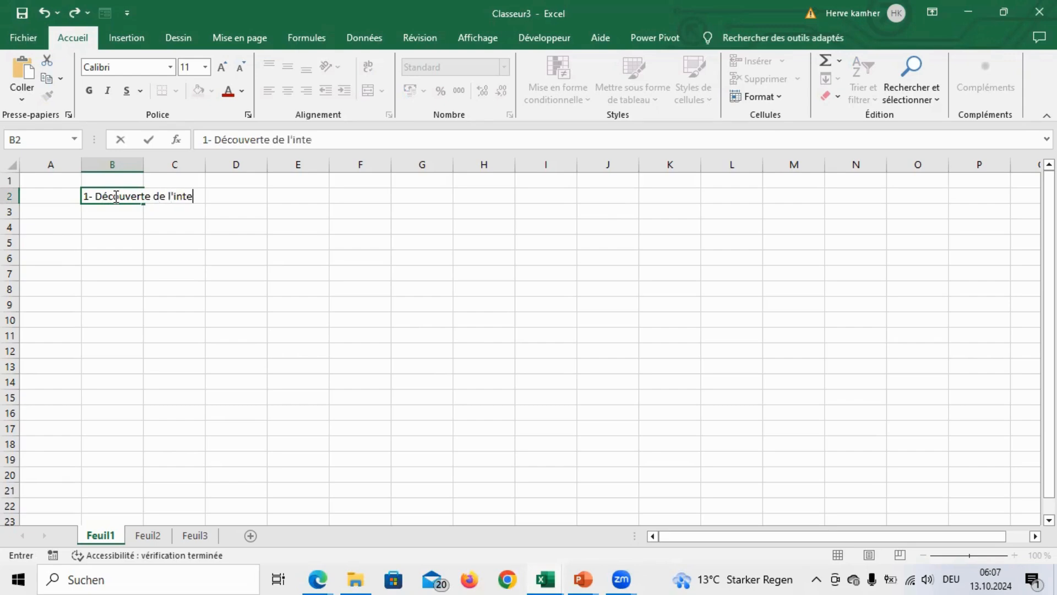
pyautogui.write('rface')
pyautogui.press('Return')
pyautogui.press('Return')
pyautogui.press('Return')
pyautogui.press('Return')
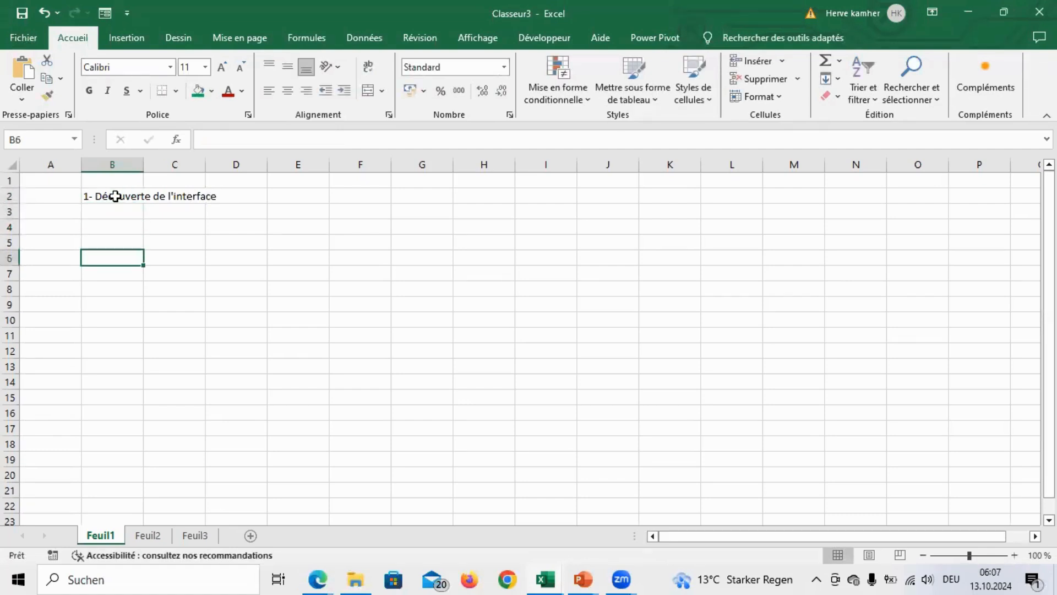
# Step: Enter the heading "2- Premières manipulations de la feuille de calcul" in cell B6
pyautogui.write('2')
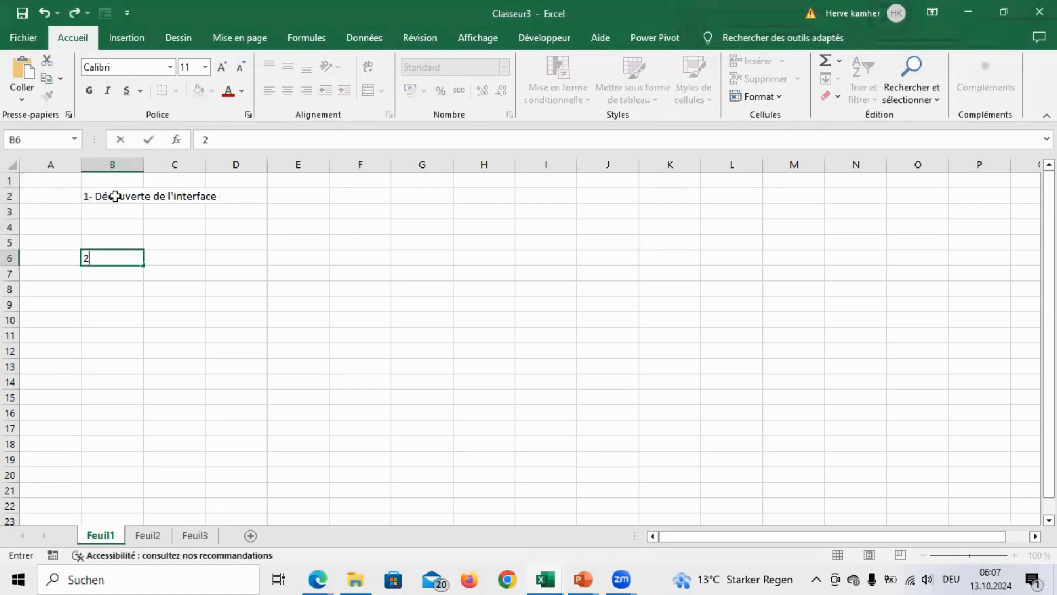
pyautogui.write('- Premières')
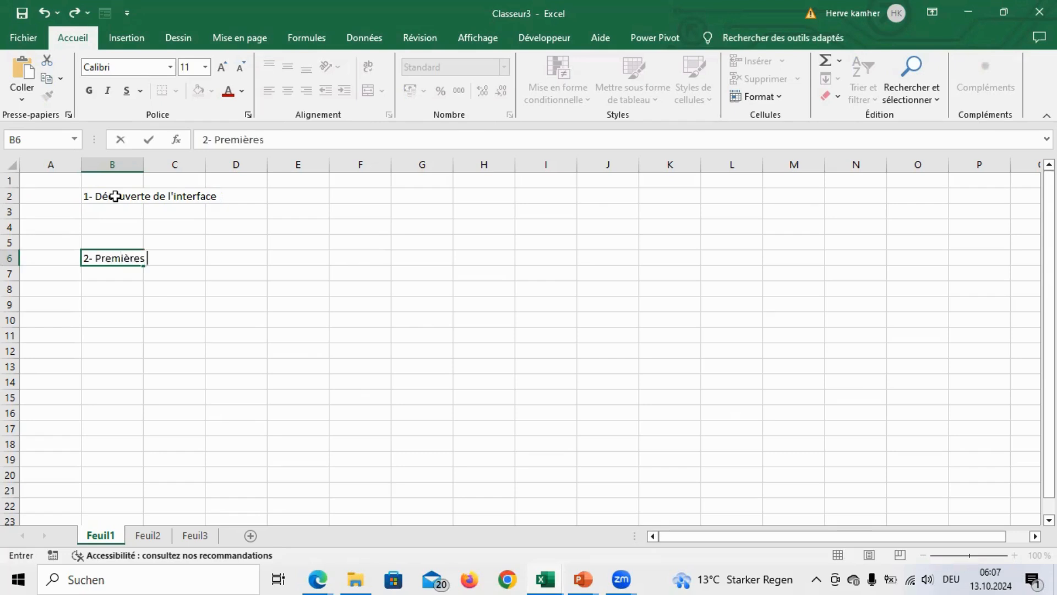
pyautogui.write(' manipulatio')
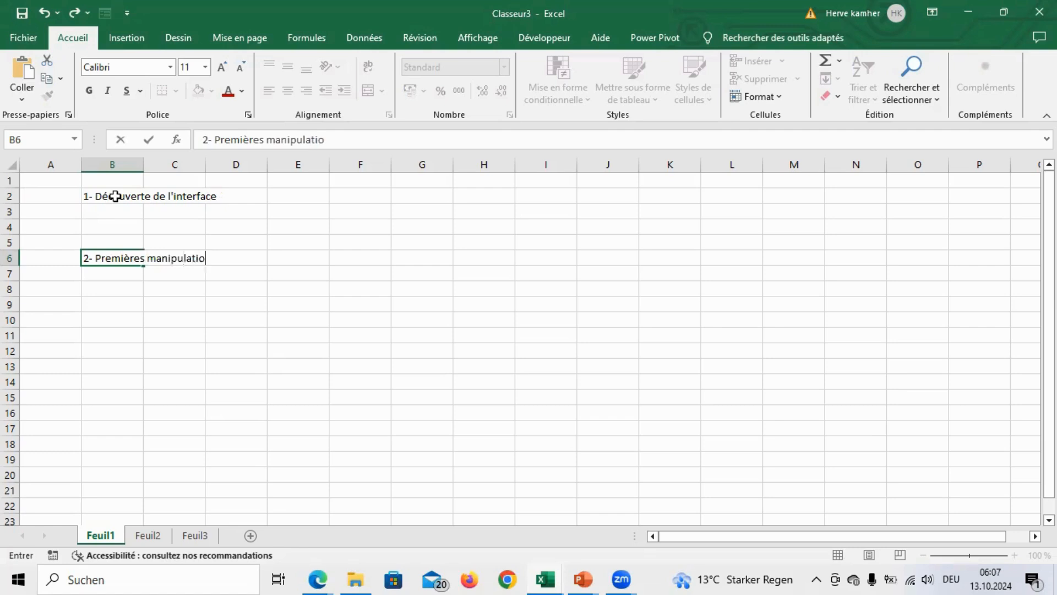
pyautogui.write('ns de la feui')
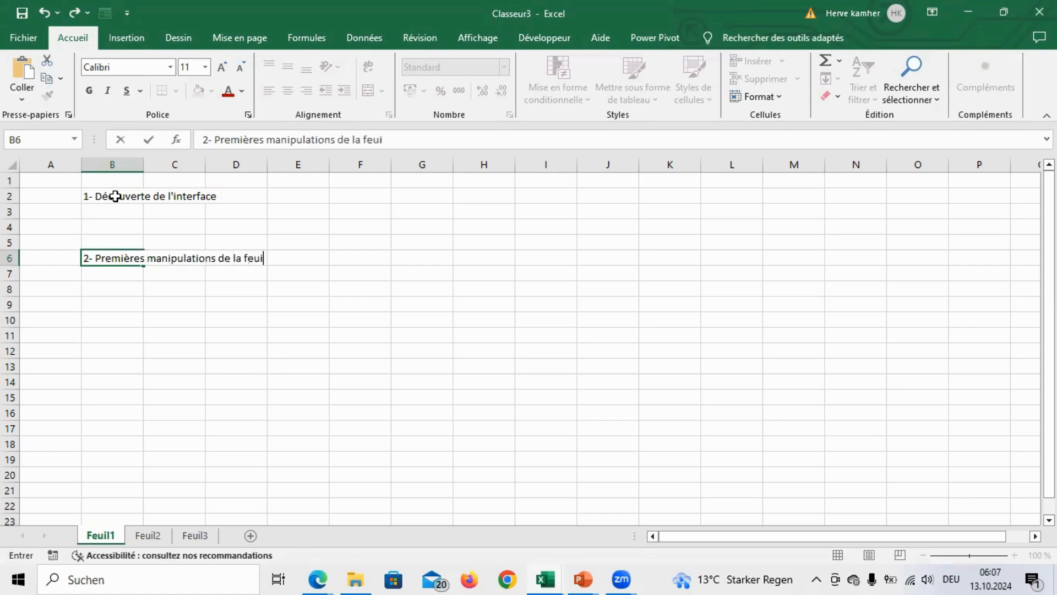
pyautogui.write('lle de calcul')
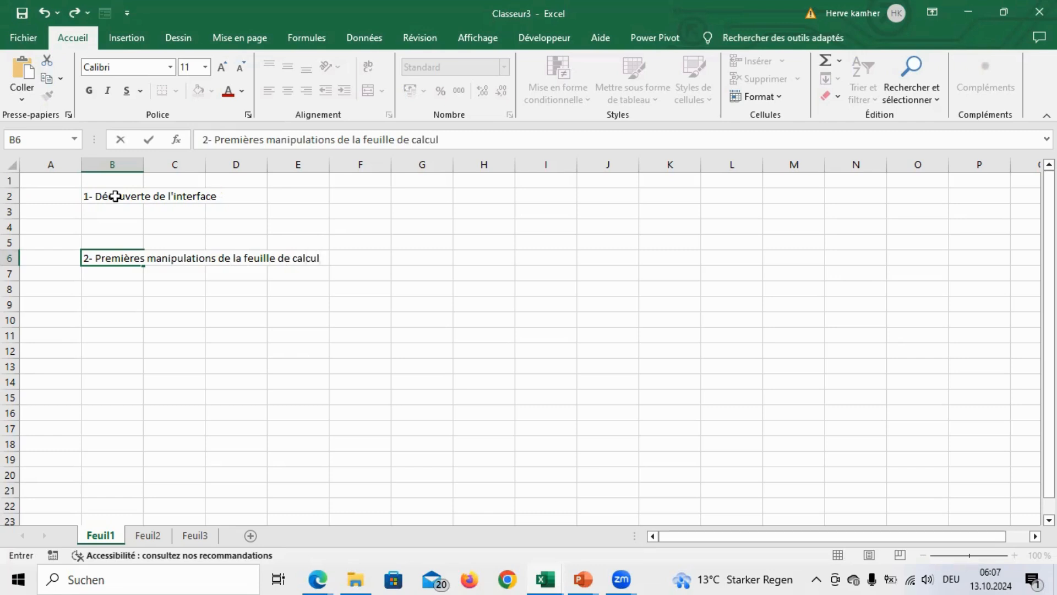
pyautogui.press('Return')
pyautogui.press('Return')
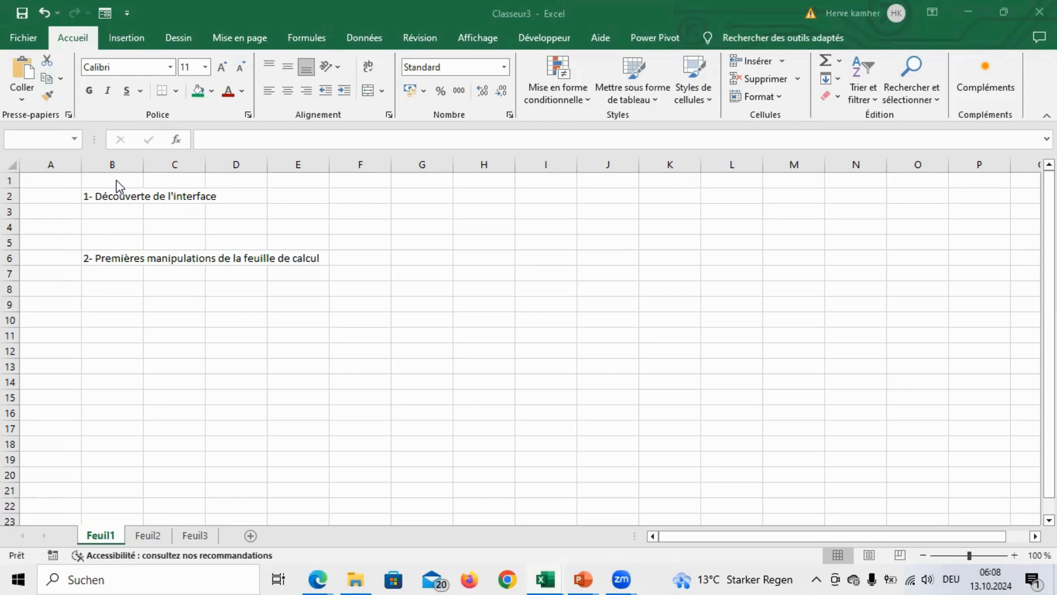
# Step: Jump from cell A1 to the sheet's last column and to its last row, returning to A1 each time
pyautogui.click(41, 181)
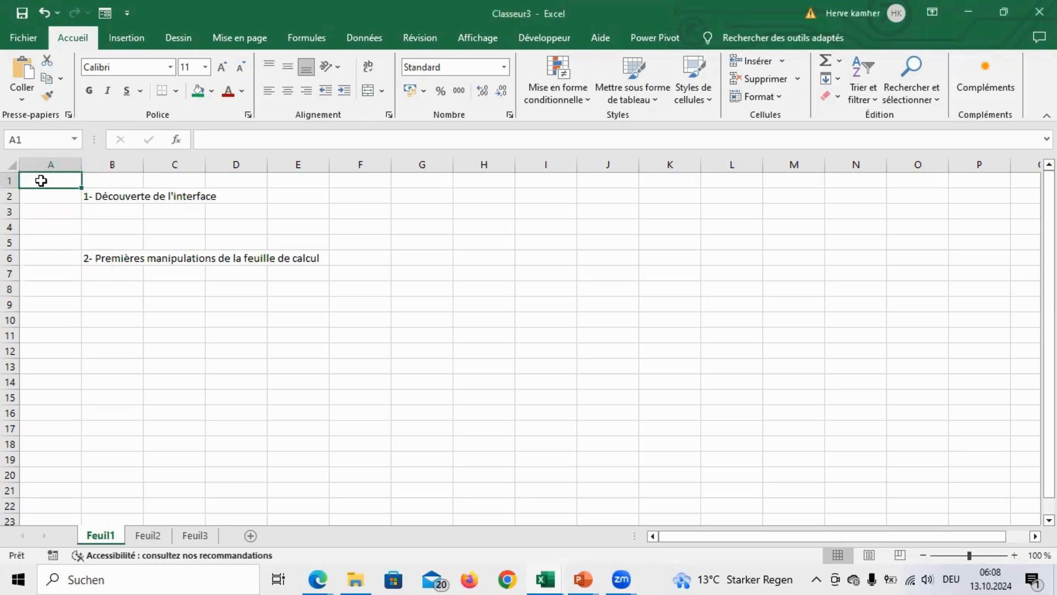
pyautogui.hotkey('ctrl', 'Right')
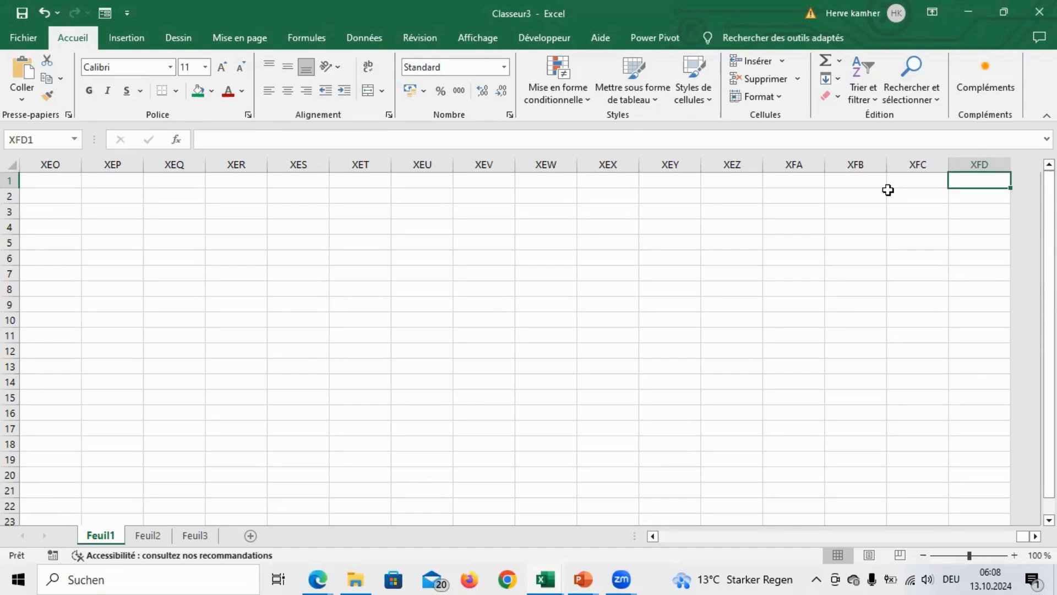
pyautogui.hotkey('ctrl', 'Home')
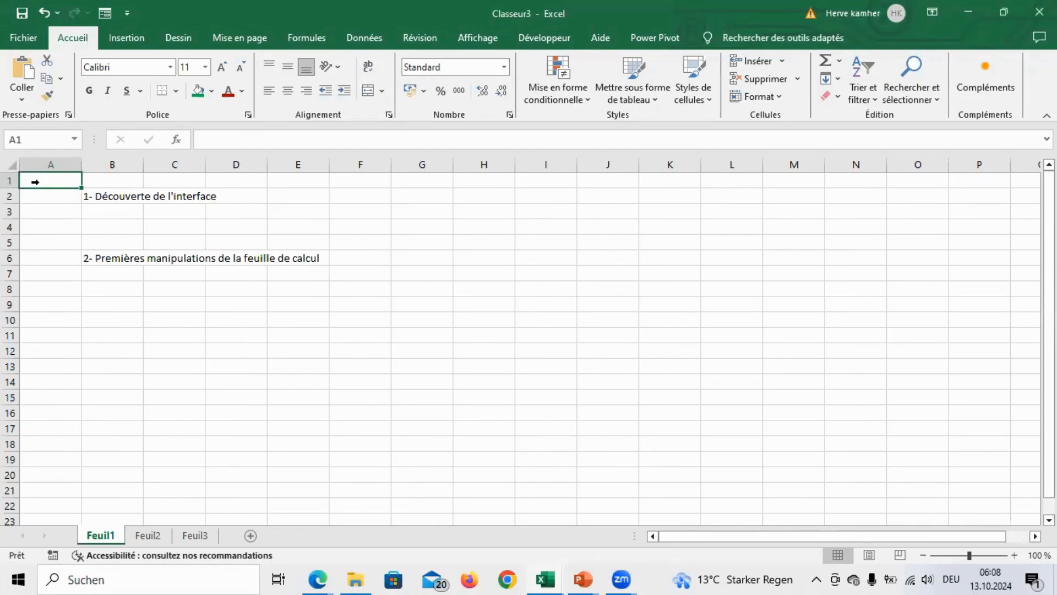
pyautogui.hotkey('ctrl', 'Down')
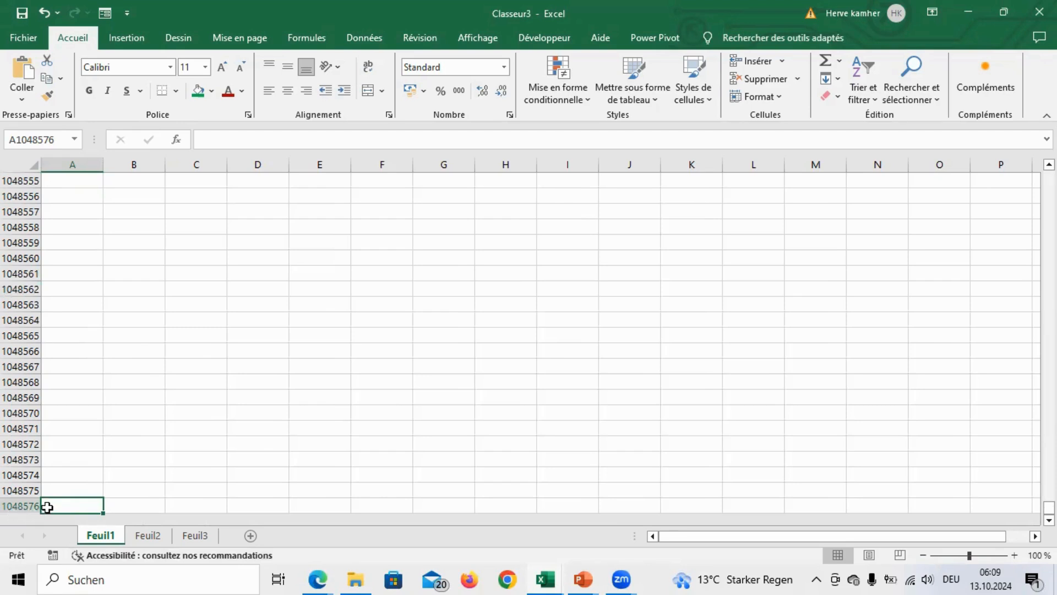
pyautogui.hotkey('ctrl', 'Up')
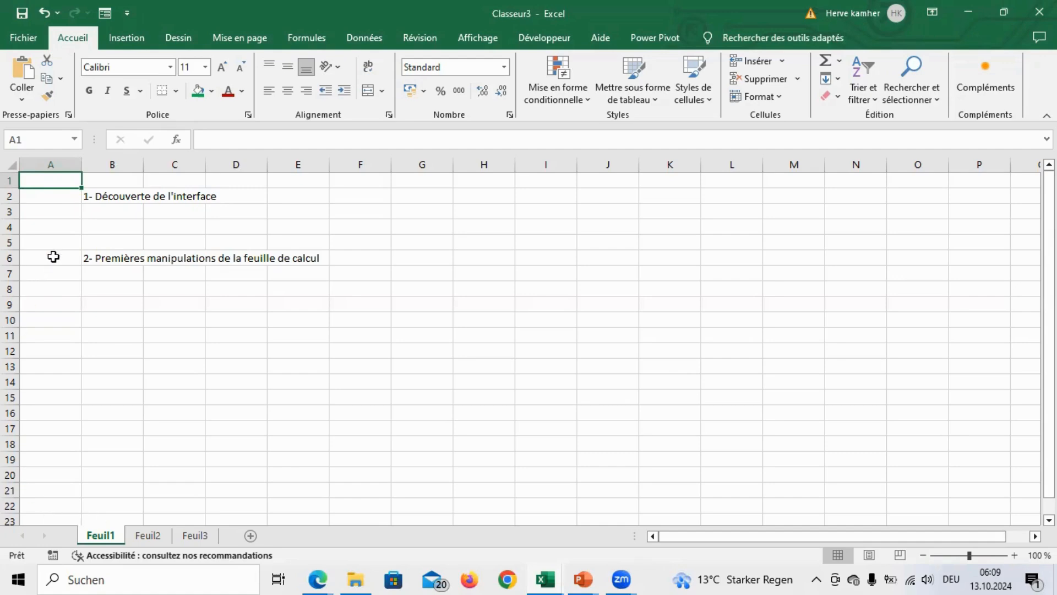
# Step: Select cells B9 and C9 in turn to check their references in the Name Box, ending on B9
pyautogui.click(112, 302)
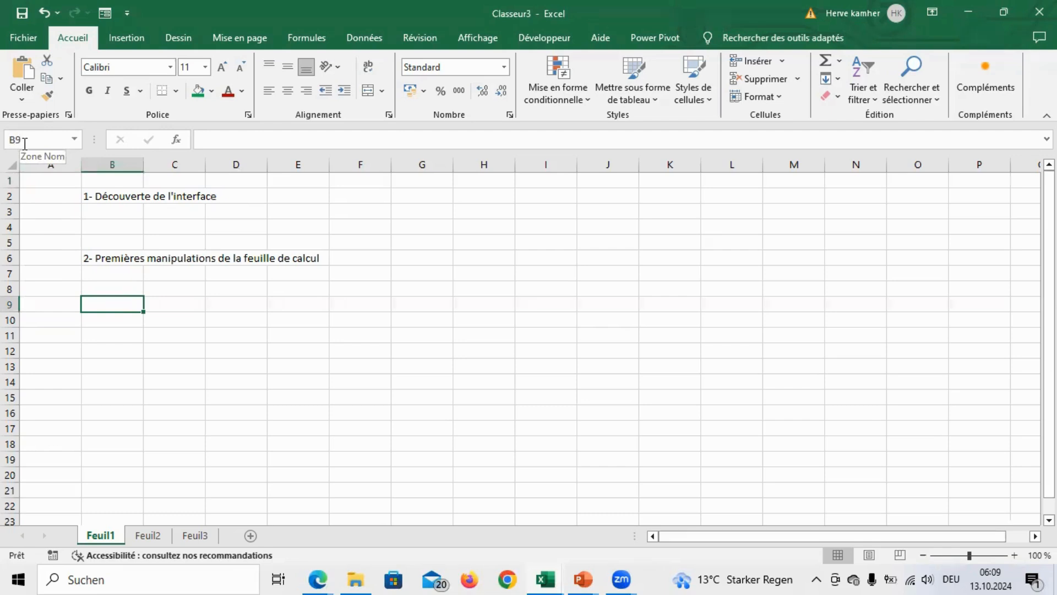
pyautogui.moveTo(108, 305); pyautogui.dragTo(153, 305)
pyautogui.click(127, 303)
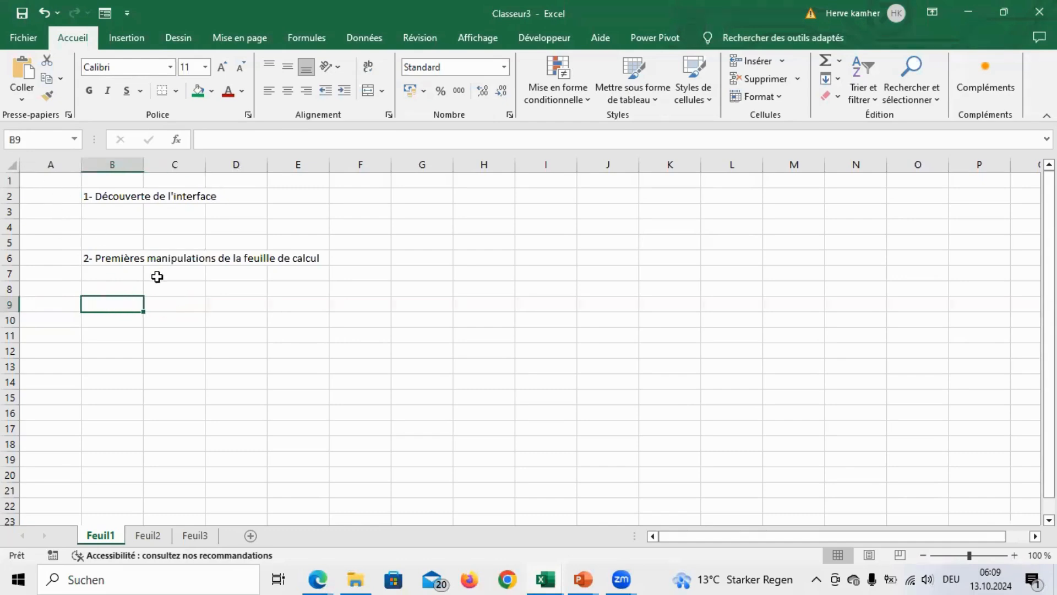
pyautogui.click(175, 306)
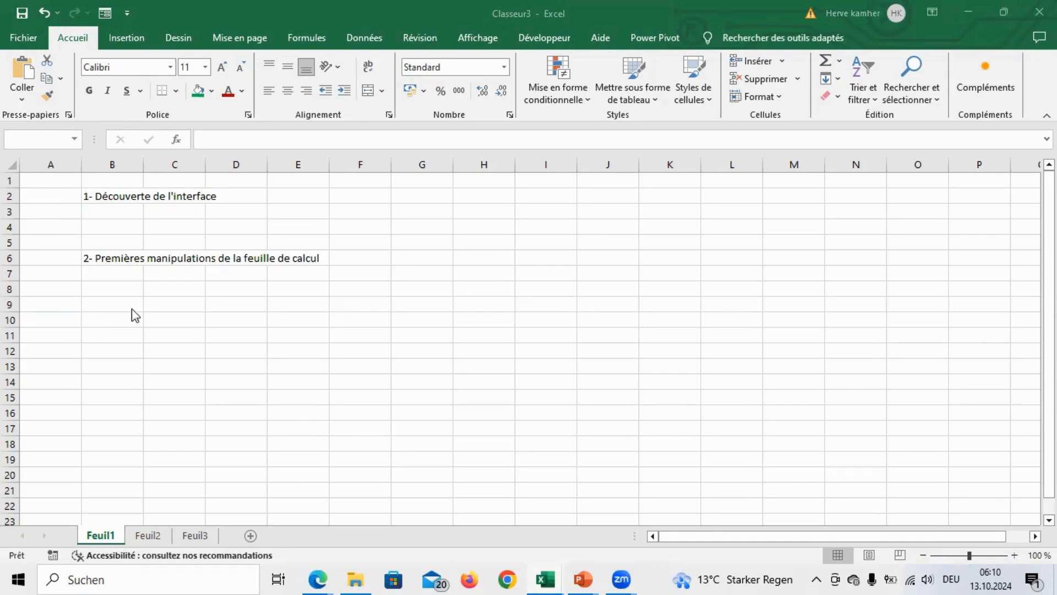
pyautogui.click(172, 304)
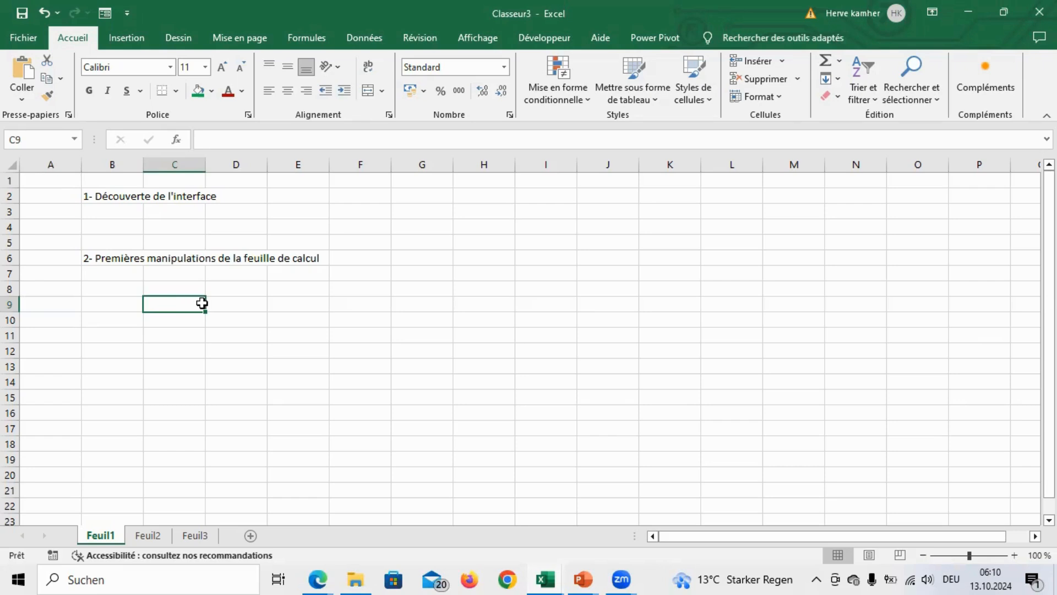
pyautogui.click(107, 303)
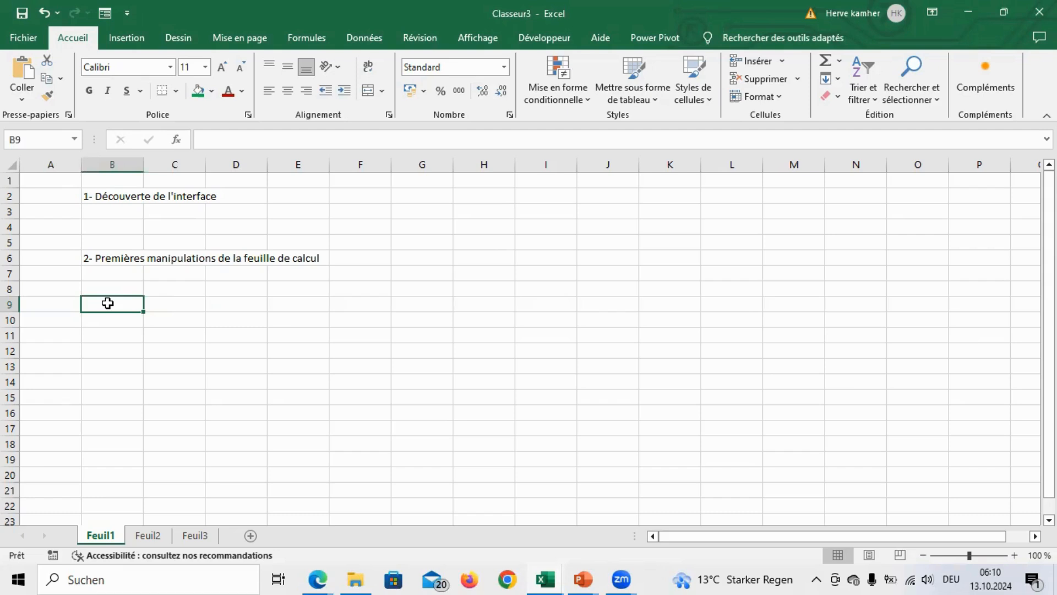
# Step: Enter the text "Prométude" in cell A8
pyautogui.click(58, 292)
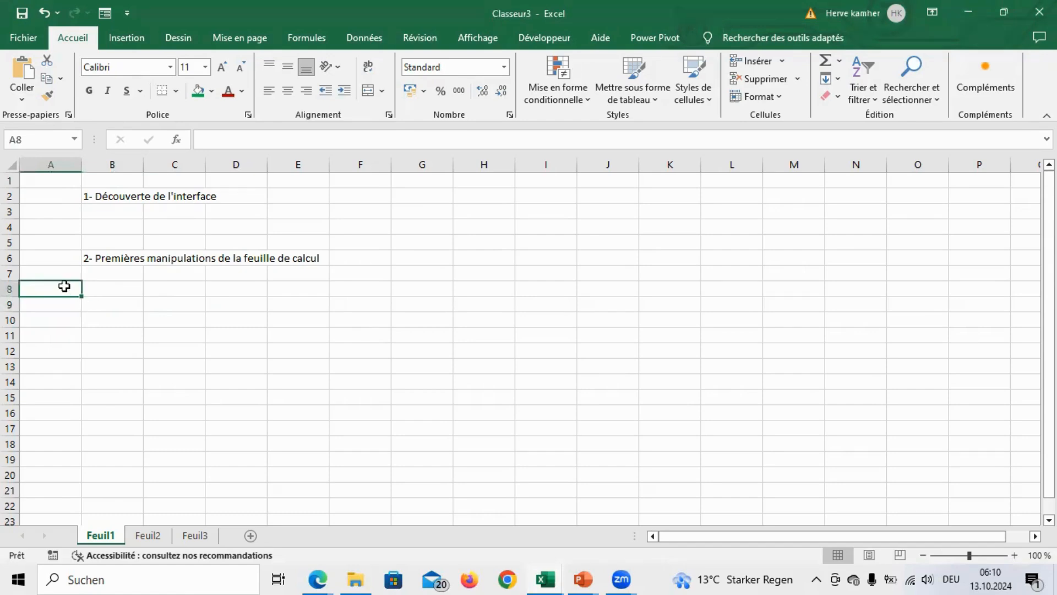
pyautogui.write('Prom')
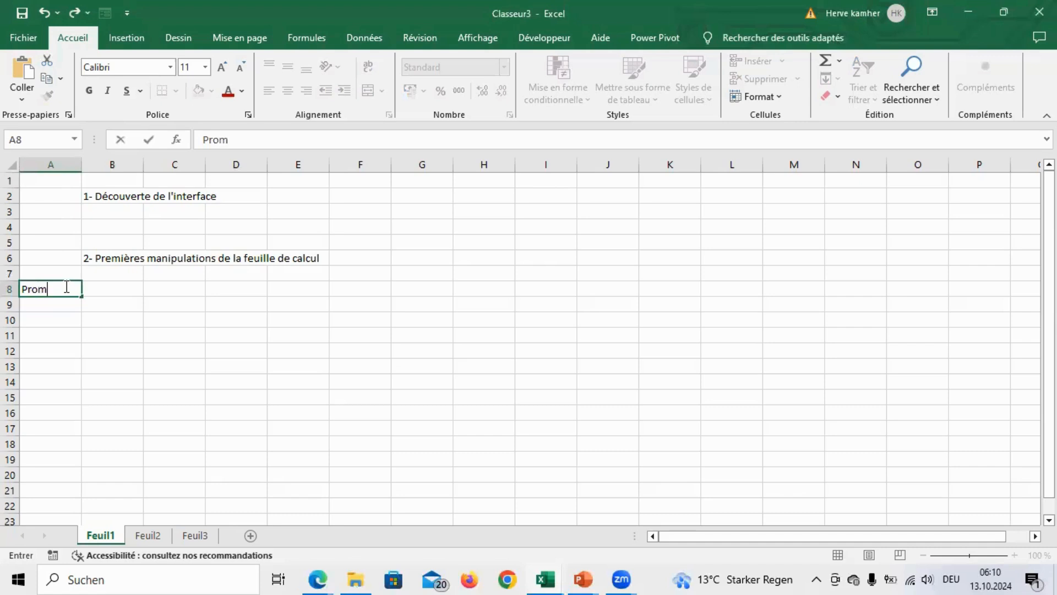
pyautogui.write('étude')
pyautogui.press('Return')
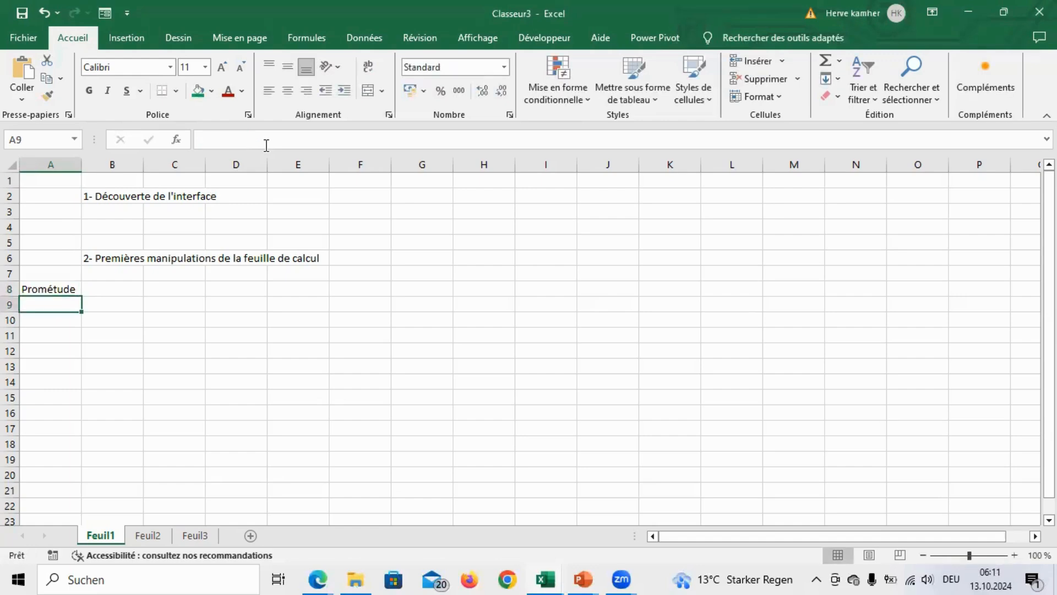
# Step: Select the contiguous range B8:B17, and then select the non-adjacent cells D8 and G10 together
pyautogui.click(114, 289)
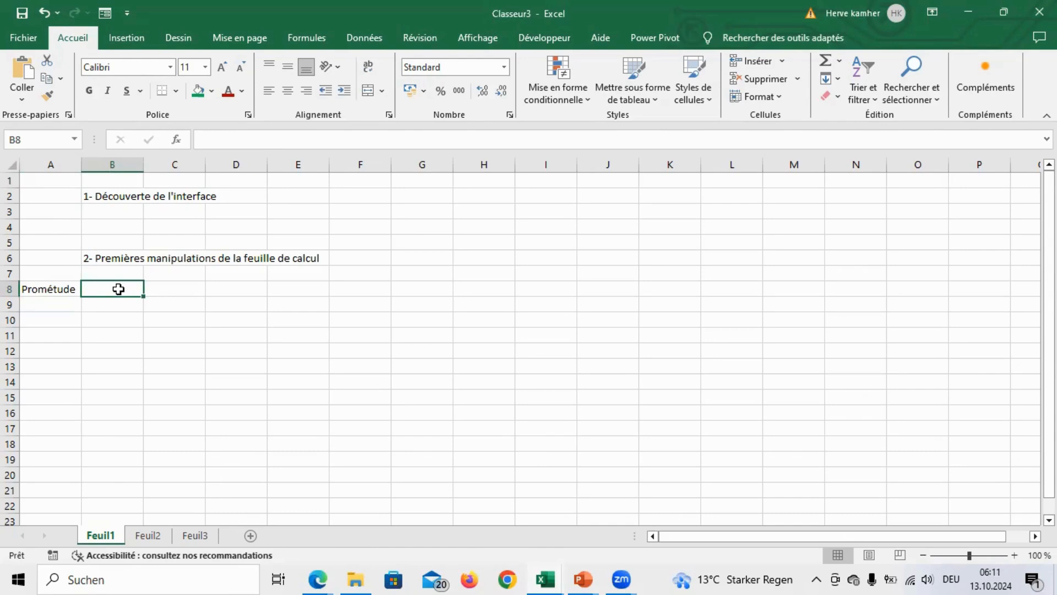
pyautogui.moveTo(119, 289); pyautogui.dragTo(135, 435)
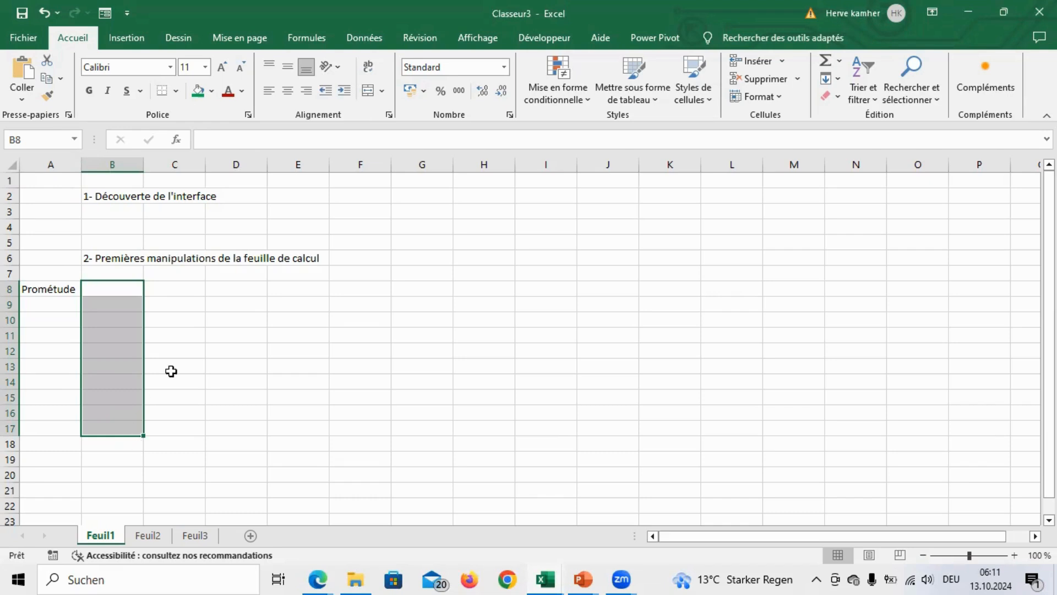
pyautogui.click(241, 291)
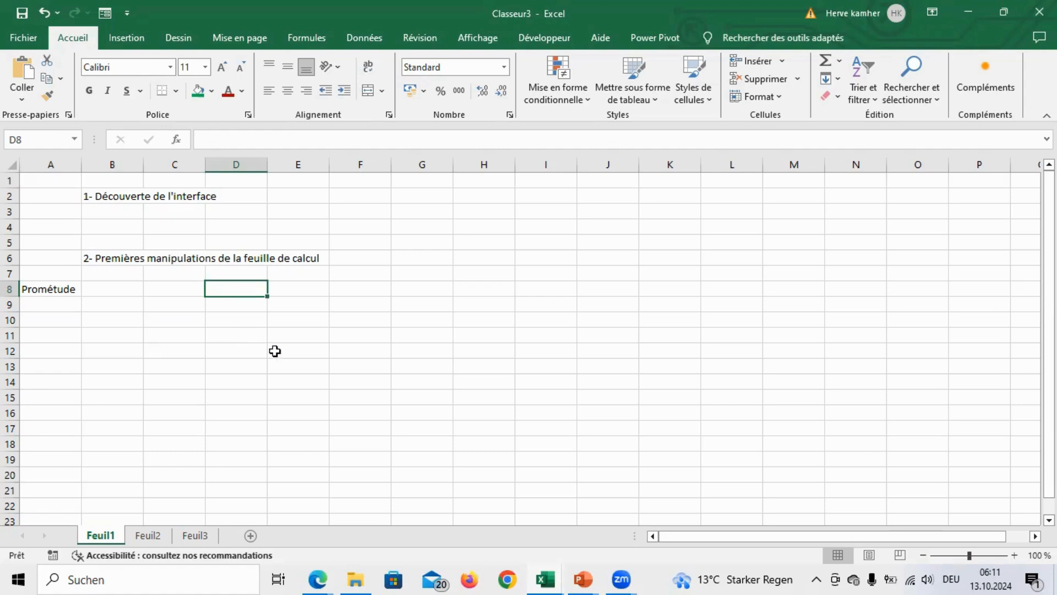
pyautogui.keyDown('ctrl'); pyautogui.click(408, 321); pyautogui.keyUp('ctrl')
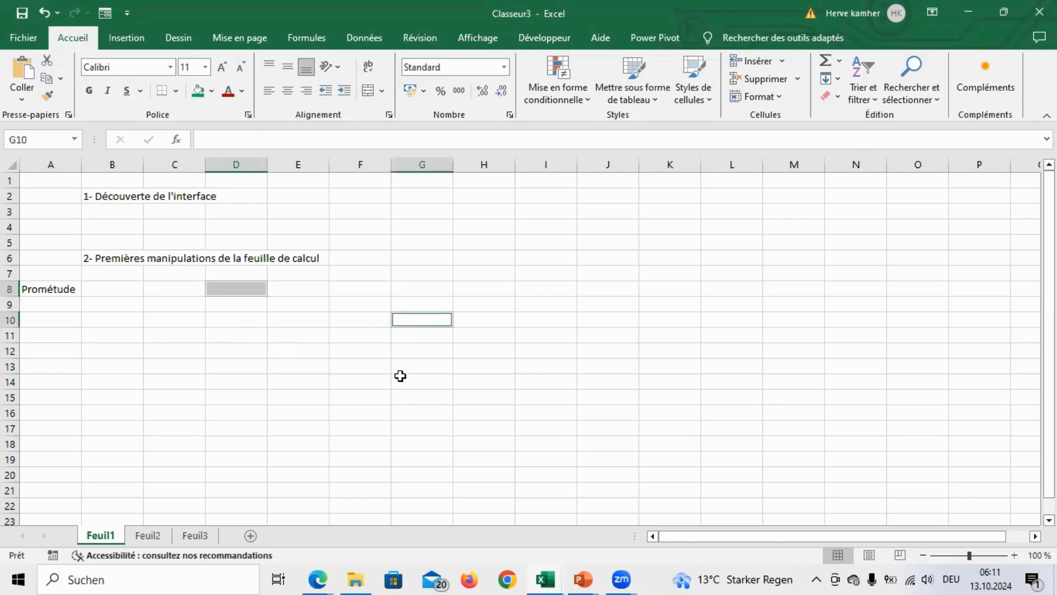
# Step: Add the non-adjacent cells D13, A15 and B18 to the current selection
pyautogui.keyDown('ctrl'); pyautogui.click(230, 365); pyautogui.keyUp('ctrl')
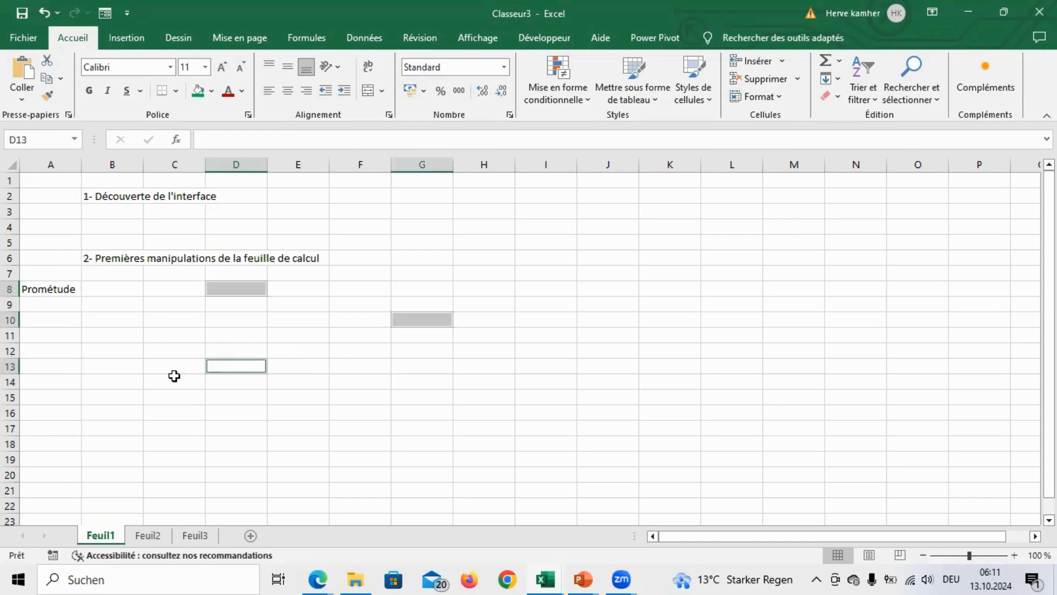
pyautogui.keyDown('ctrl'); pyautogui.click(58, 396); pyautogui.keyUp('ctrl')
pyautogui.keyDown('ctrl'); pyautogui.click(114, 446); pyautogui.keyUp('ctrl')
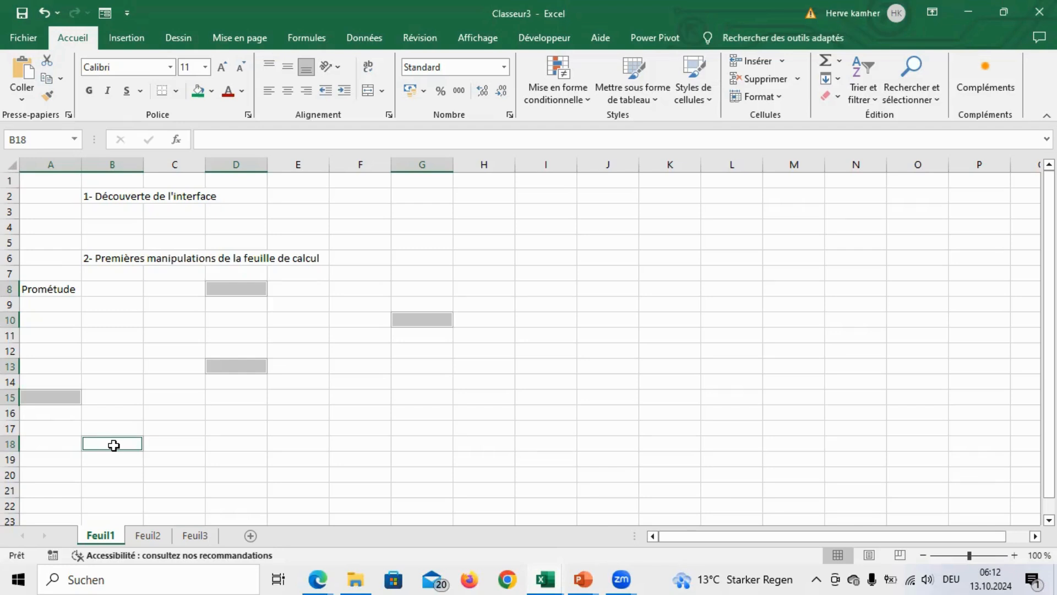
pyautogui.click(62, 288)
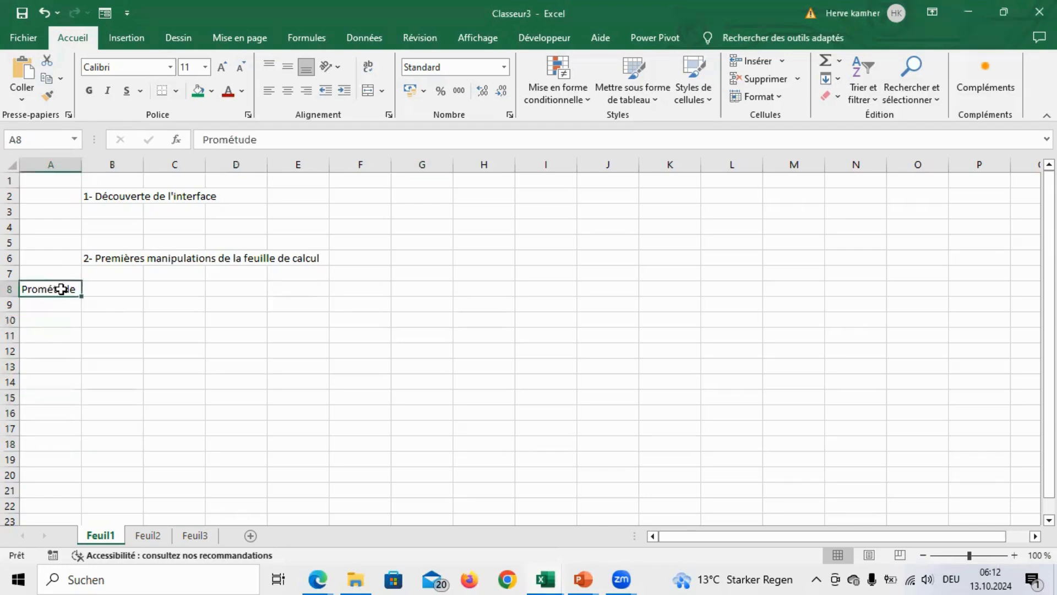
pyautogui.click(182, 320)
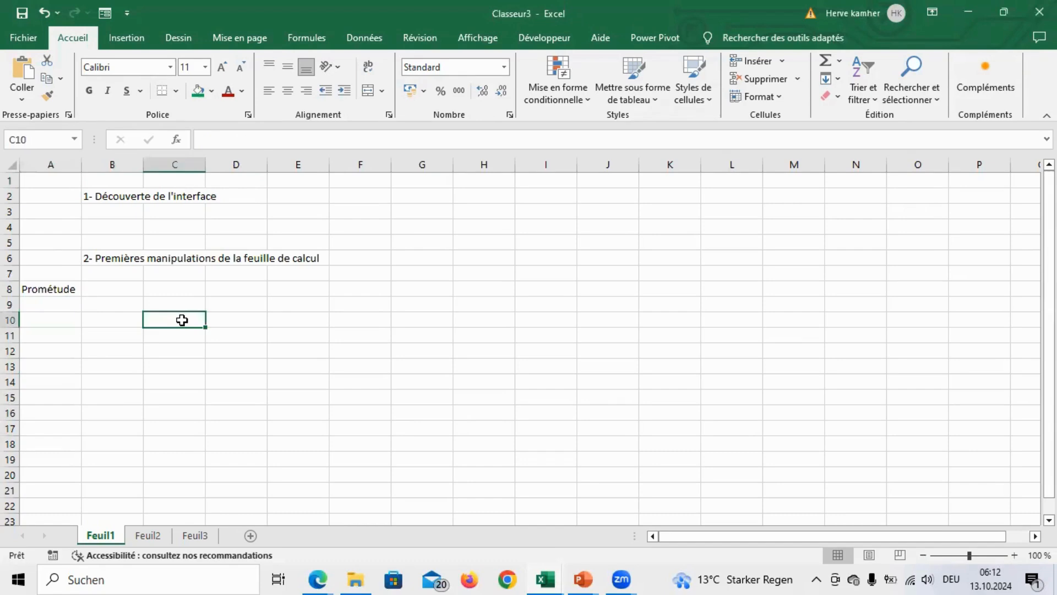
pyautogui.write('asd')
pyautogui.press('BackSpace')
pyautogui.press('BackSpace')
pyautogui.press('BackSpace')
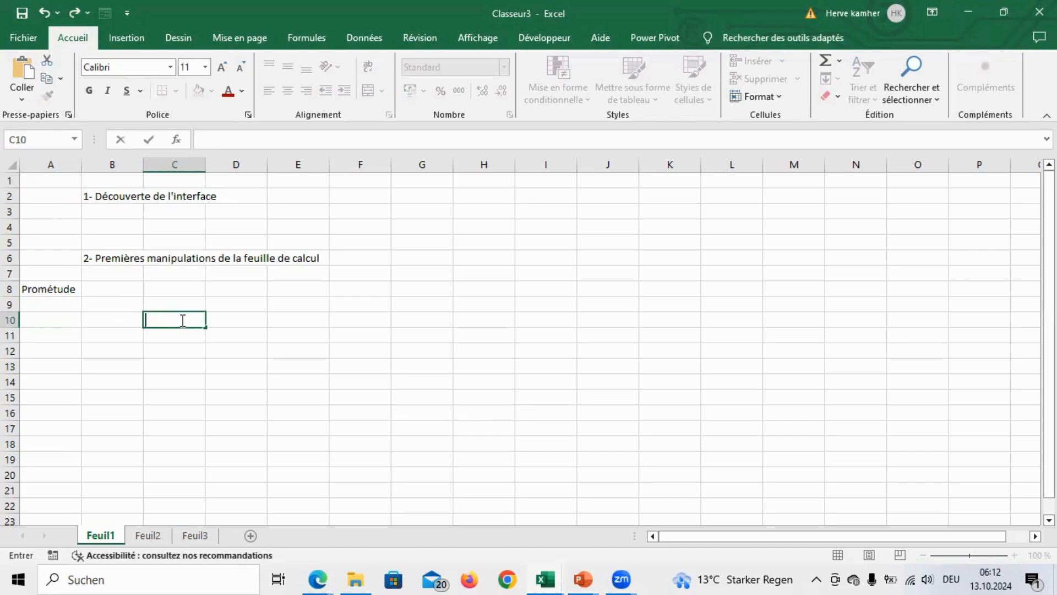
pyautogui.press('Return')
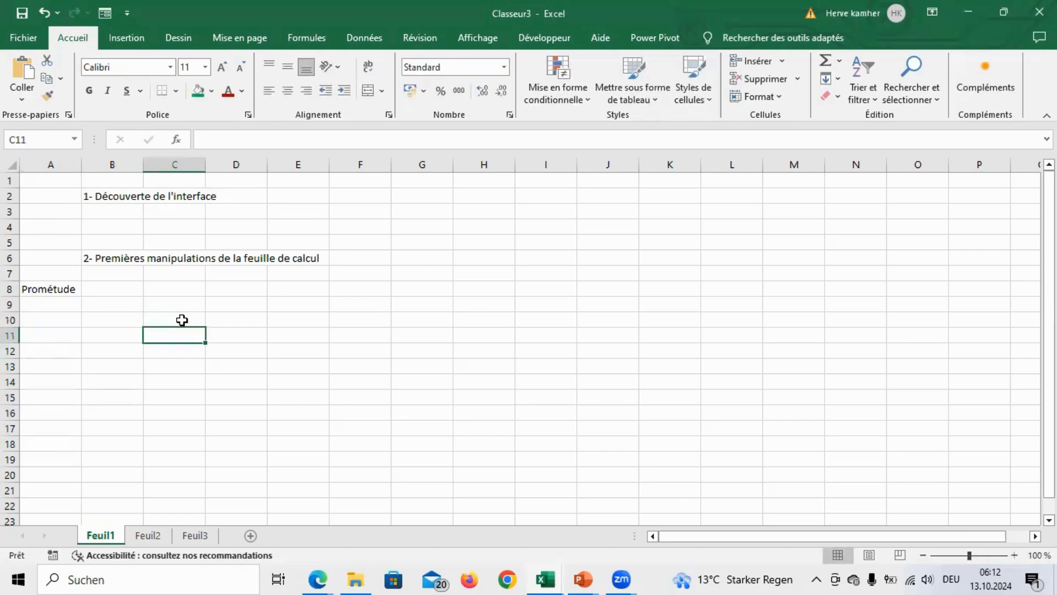
# Step: Enter the text "aa" in cell C11 and reselect that cell
pyautogui.write('aa')
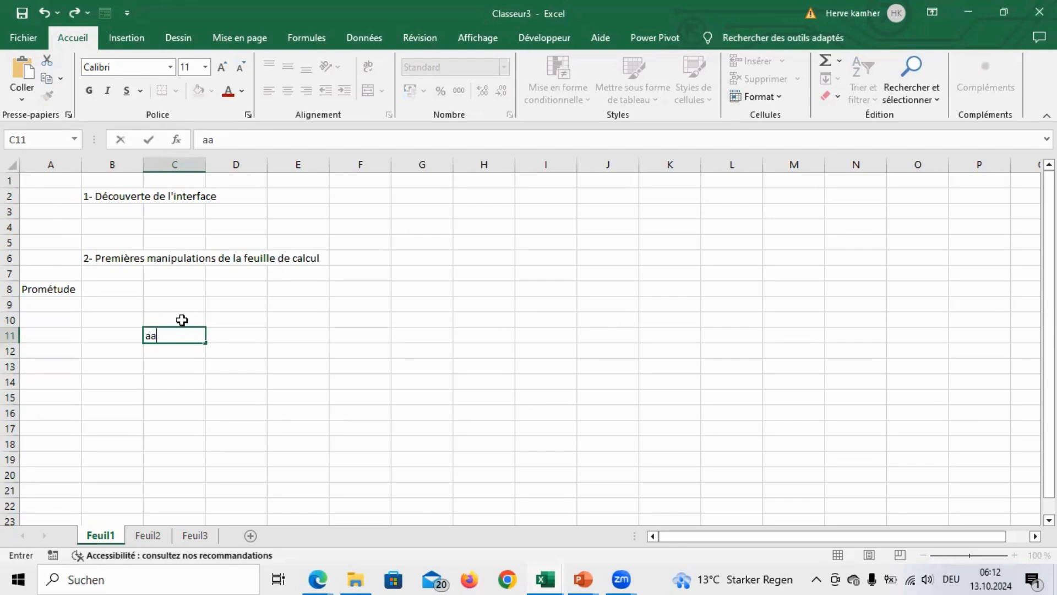
pyautogui.press('Return')
pyautogui.click(182, 335)
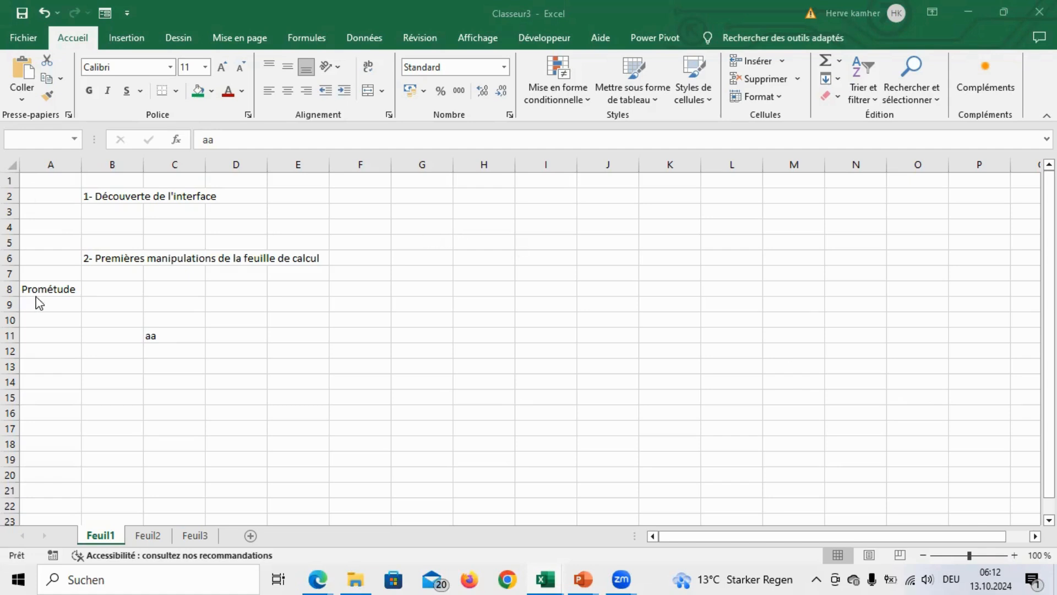
# Step: Enter the text "Succès" in cell C8
pyautogui.click(51, 290)
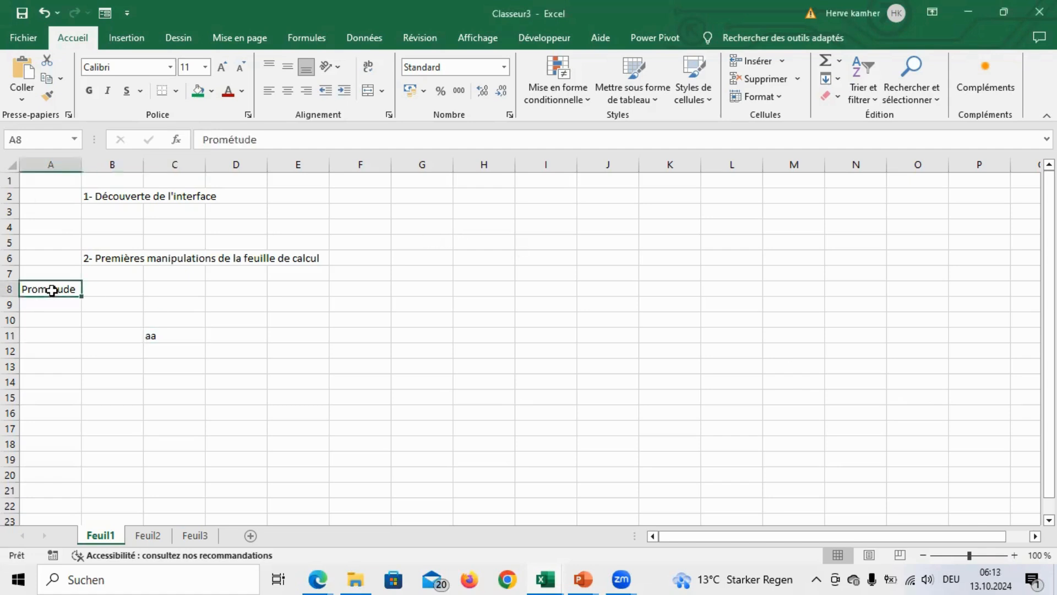
pyautogui.click(183, 287)
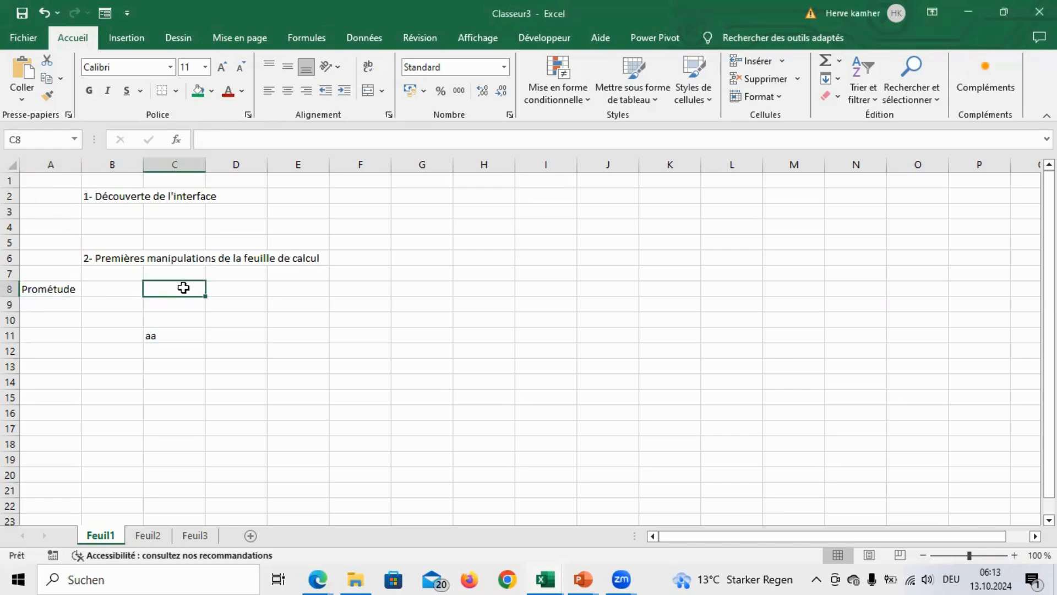
pyautogui.write('Succ')
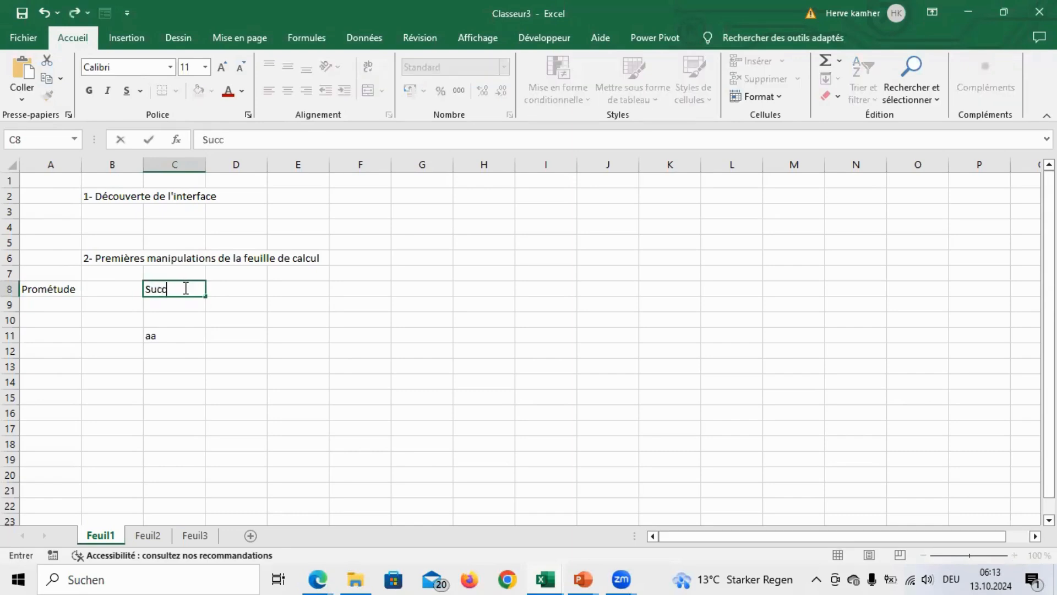
pyautogui.write('ès')
pyautogui.press('Return')
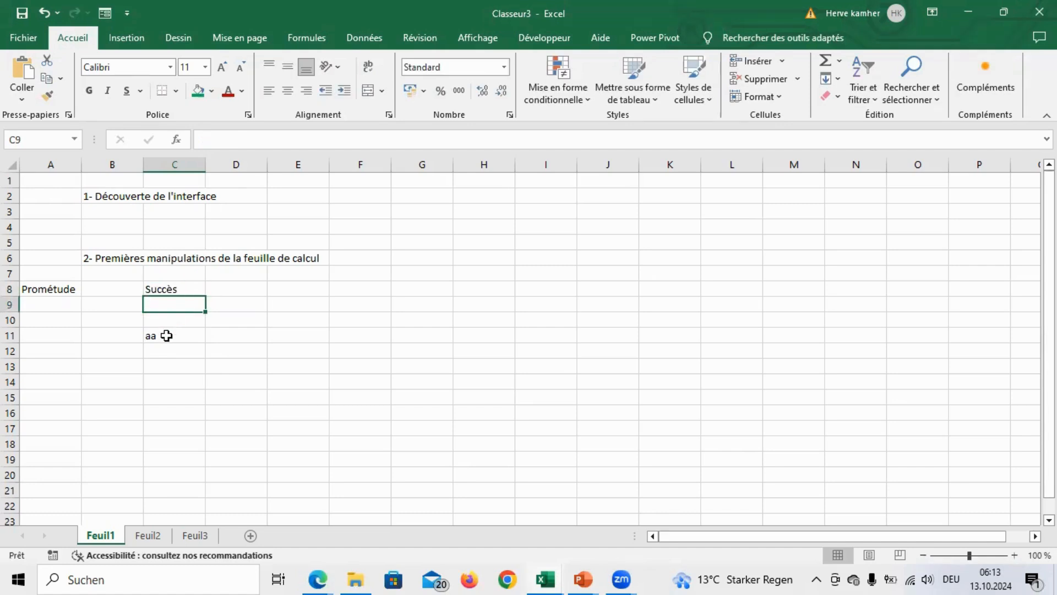
# Step: Enter the number 2009 in cell A11 and reselect that cell
pyautogui.click(163, 336)
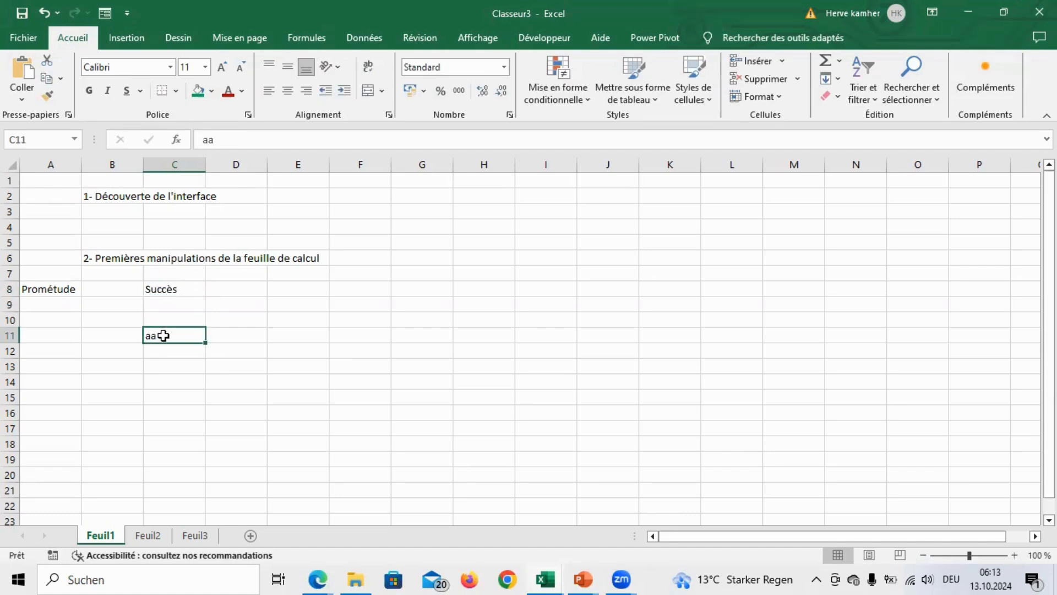
pyautogui.click(49, 338)
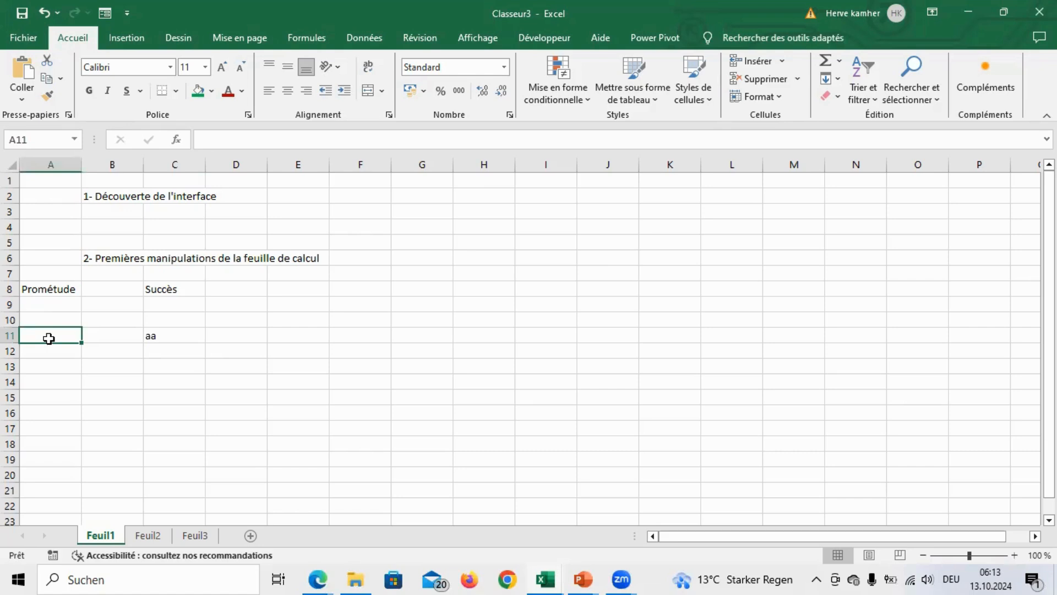
pyautogui.write('2009')
pyautogui.press('Return')
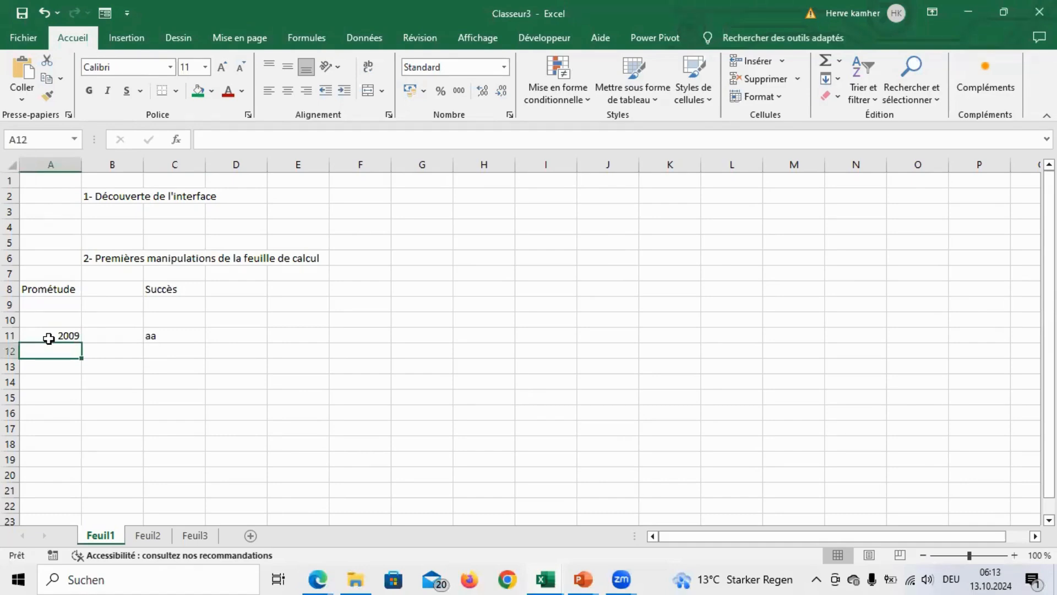
pyautogui.click(49, 338)
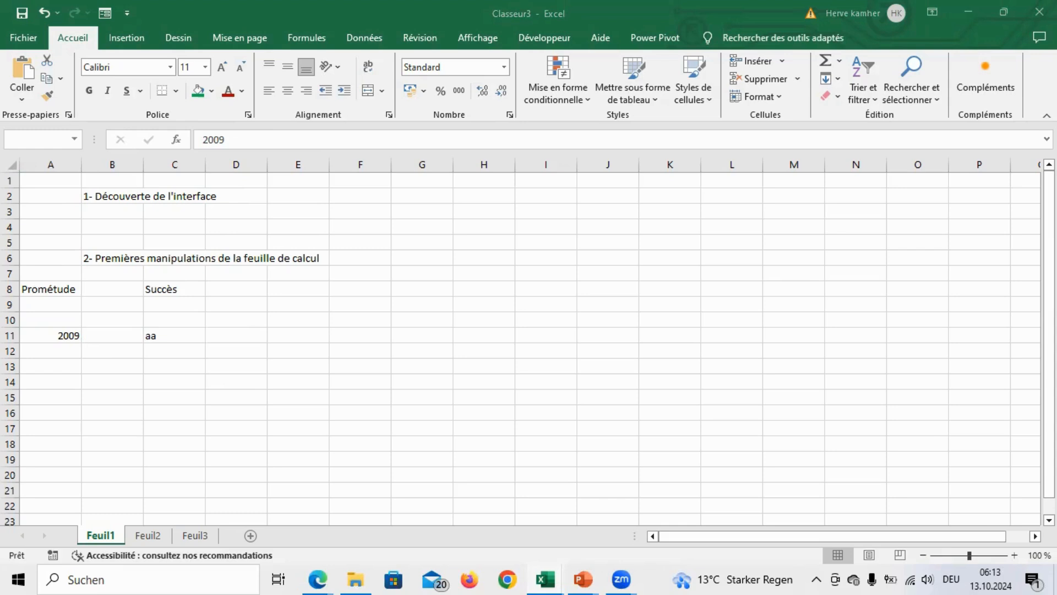
# Step: Edit the text in cell A8 directly in the cell, inserting an apostrophe so it reads "Prom'étude"
pyautogui.click(55, 289)
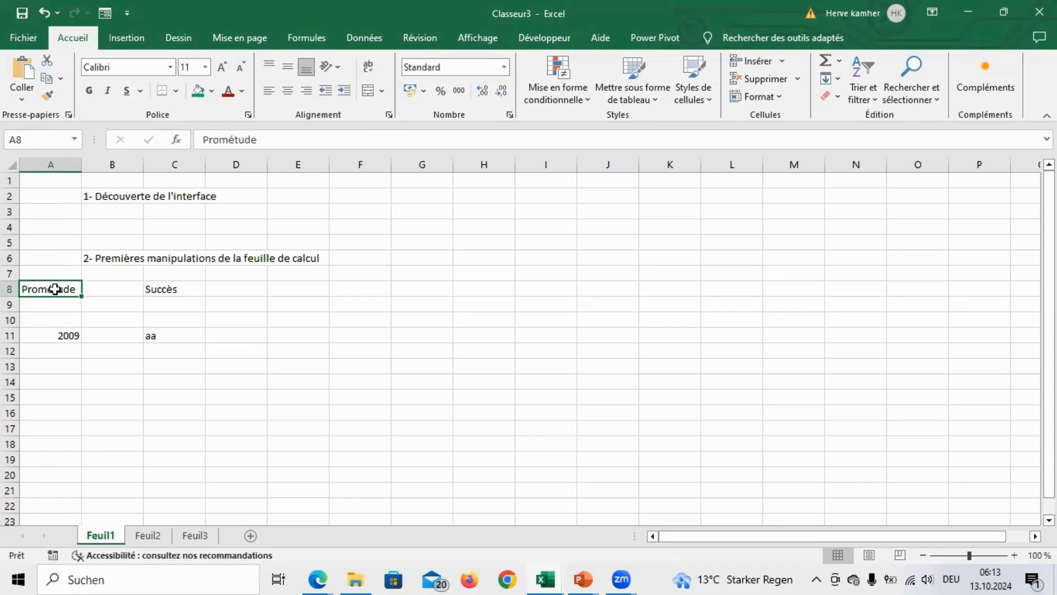
pyautogui.doubleClick(55, 289)
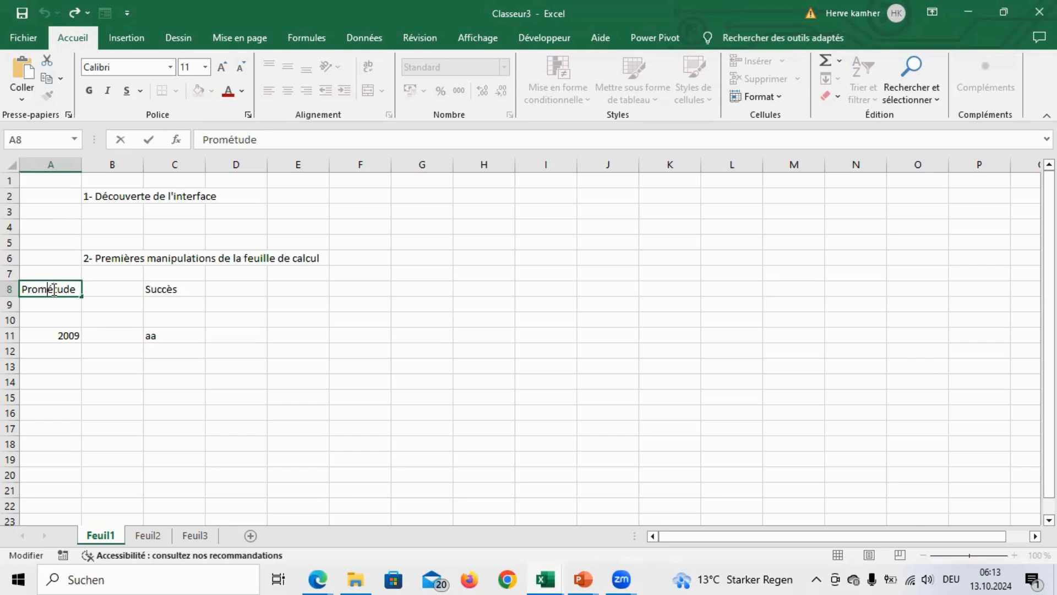
pyautogui.write("'")
pyautogui.press('Return')
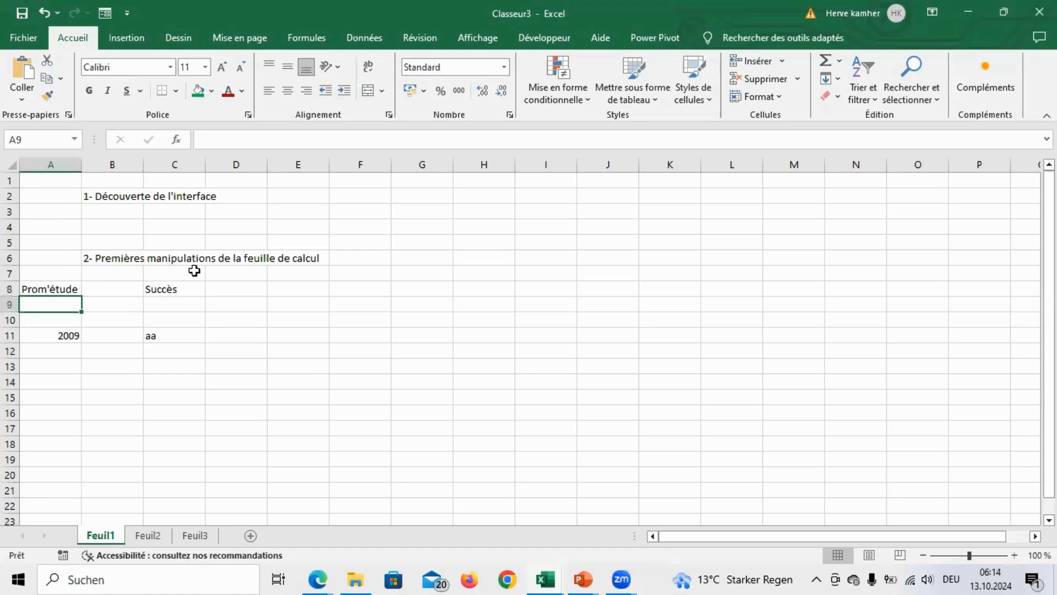
# Step: Enter "Prométude" in cell E8 and correct it to "Prom'étude" in the formula bar, then compare cells A8 and E8
pyautogui.click(294, 287)
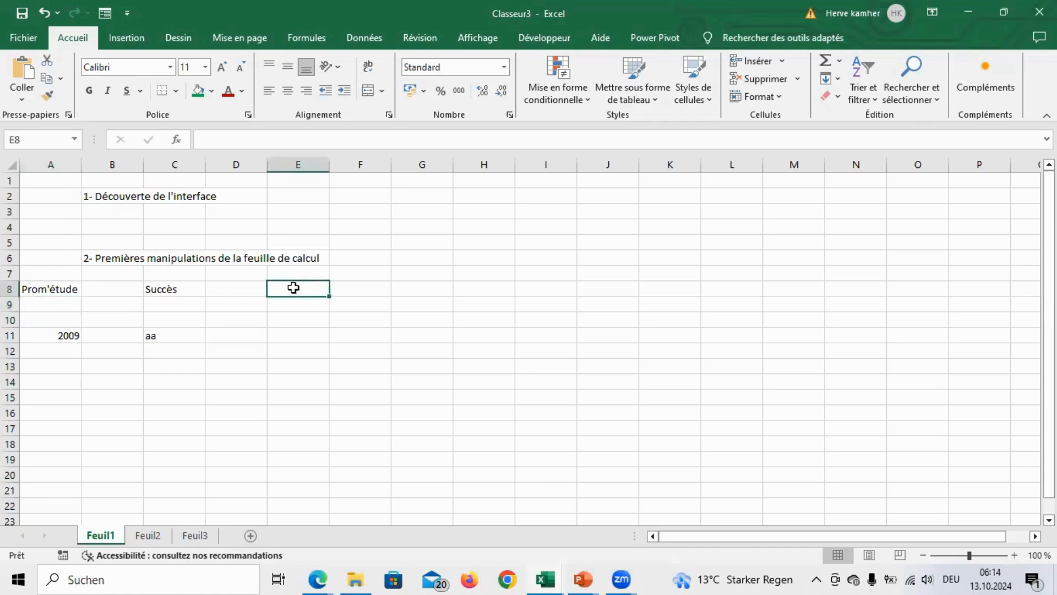
pyautogui.write('Prométude')
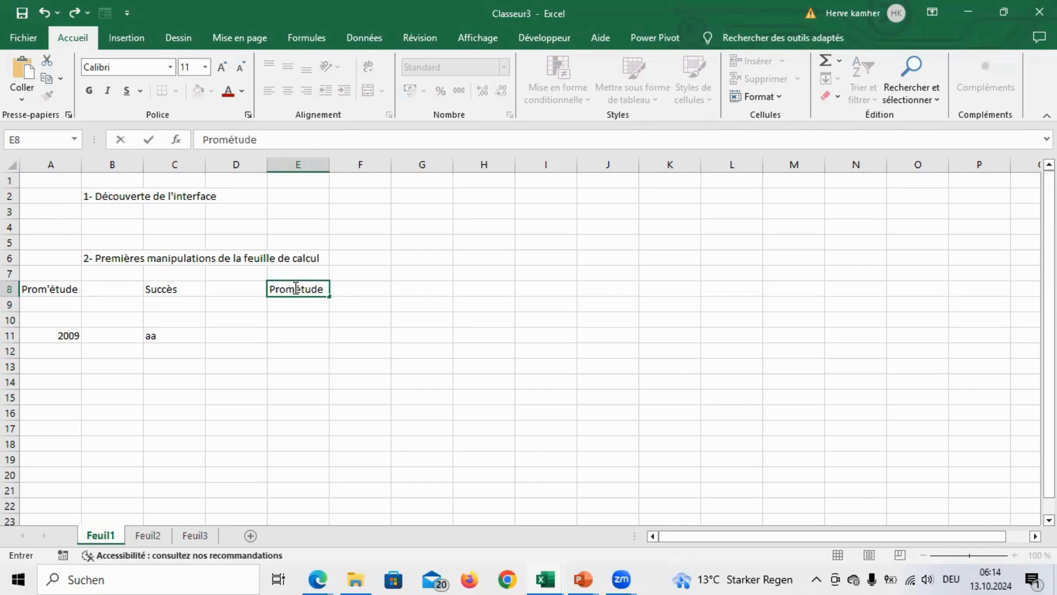
pyautogui.click(231, 140)
pyautogui.write("'")
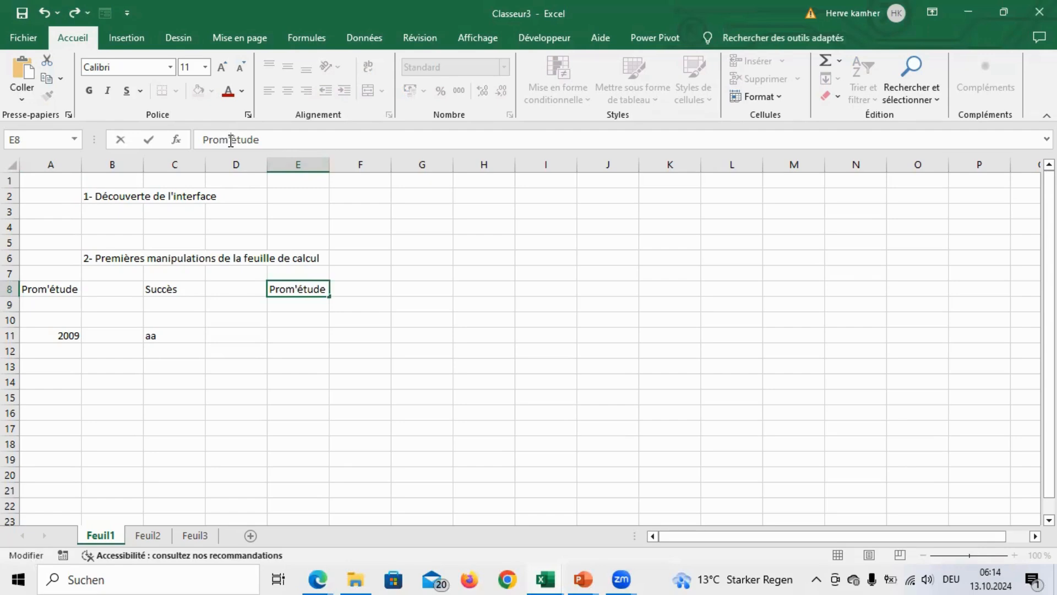
pyautogui.press('Return')
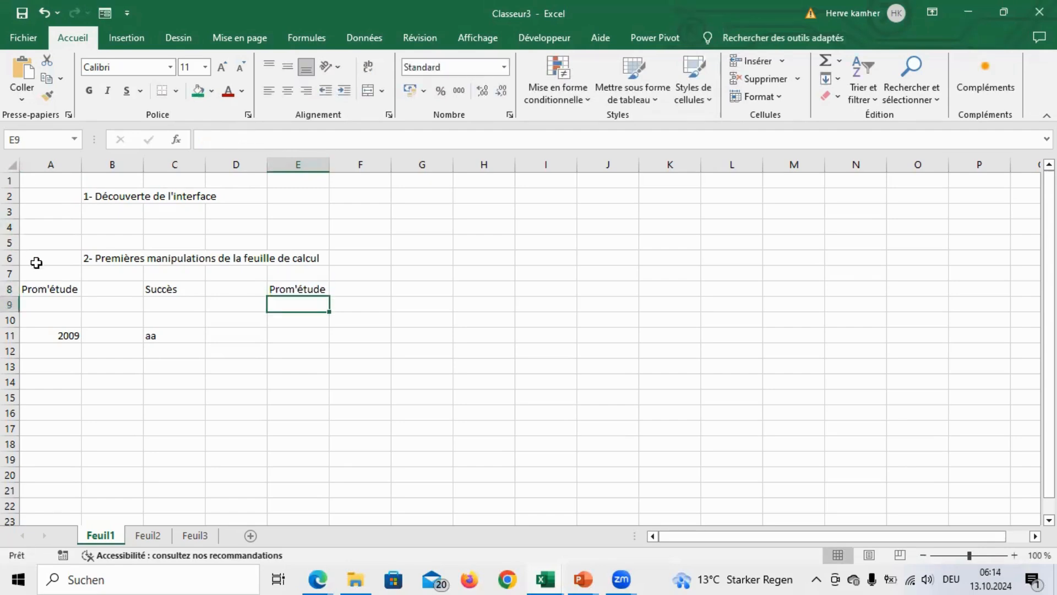
pyautogui.click(44, 288)
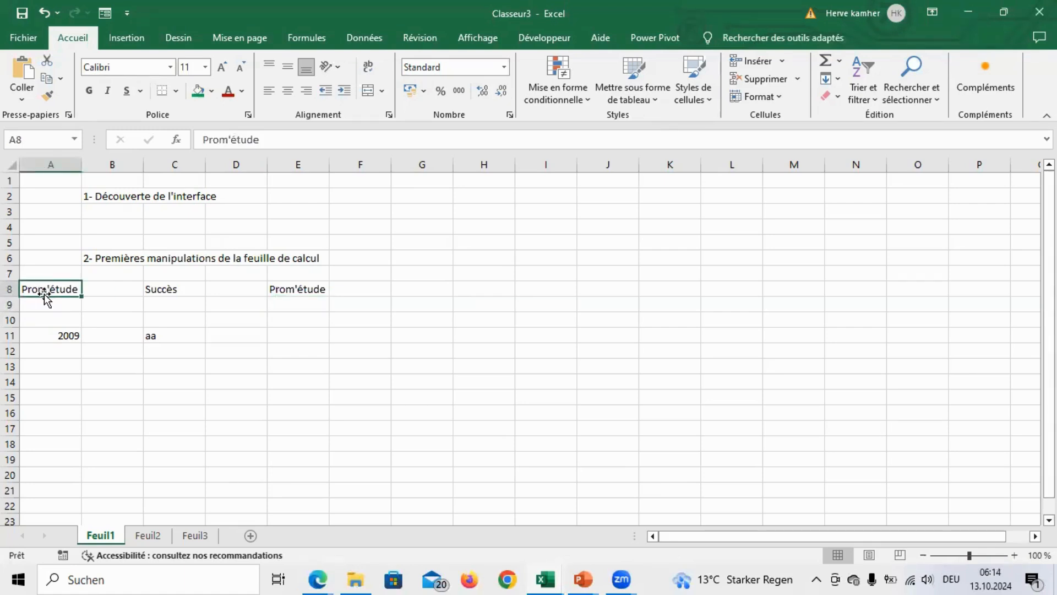
pyautogui.click(313, 291)
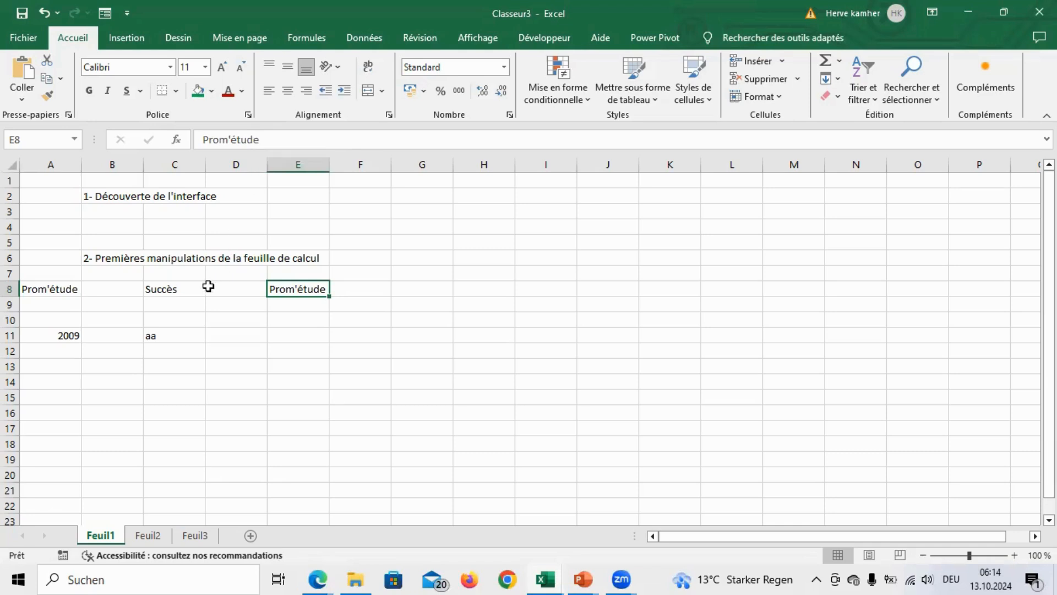
# Step: Clear the contents of cell C11
pyautogui.click(165, 334)
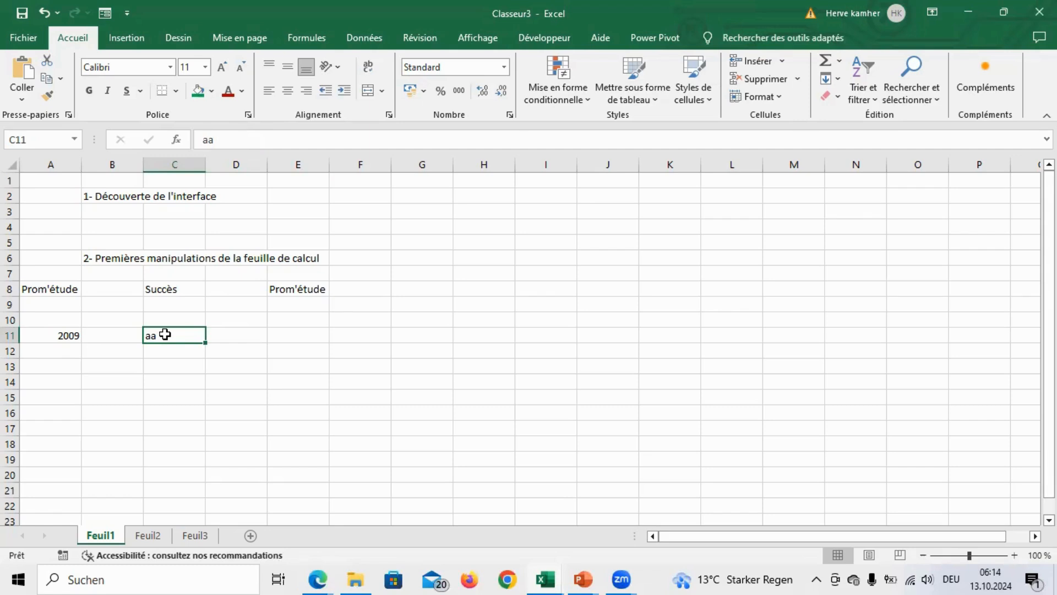
pyautogui.rightClick(165, 334)
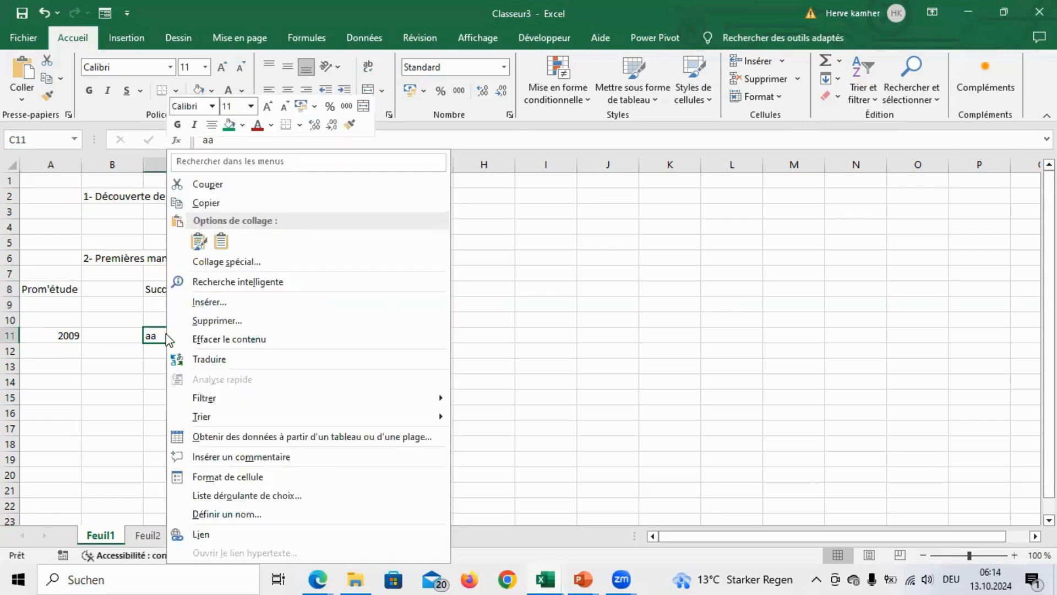
pyautogui.click(231, 339)
# Step: Enter the text "aa" in cell D11 and then delete that cell's content
pyautogui.click(231, 337)
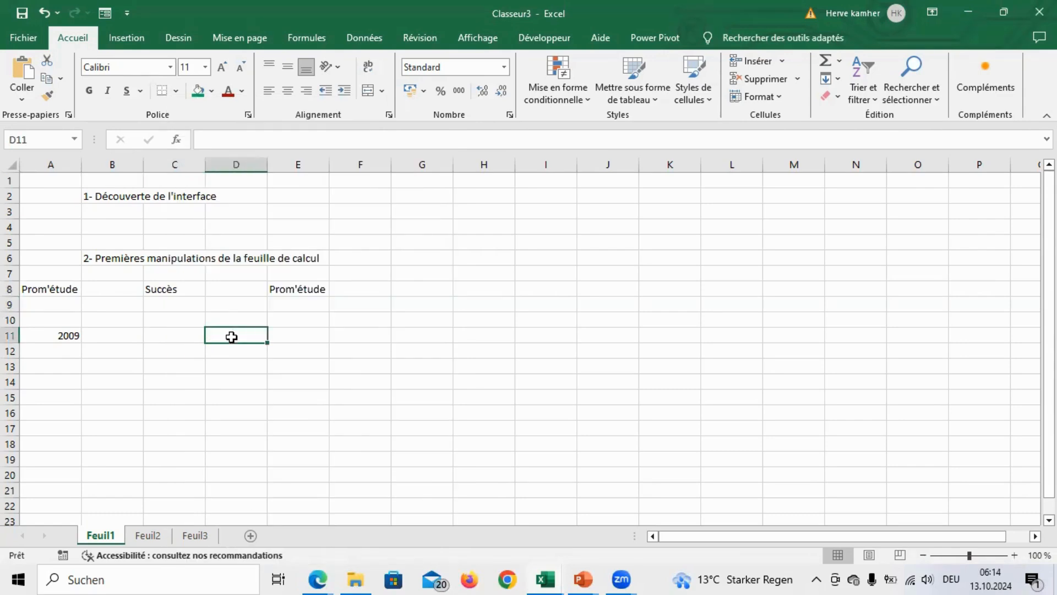
pyautogui.write('aa')
pyautogui.press('Return')
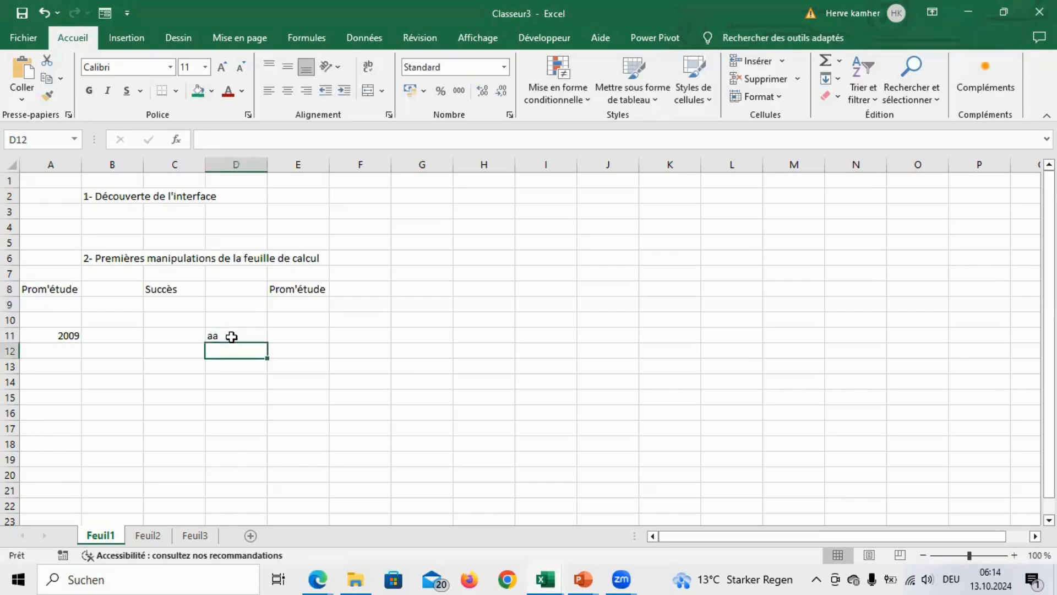
pyautogui.click(231, 337)
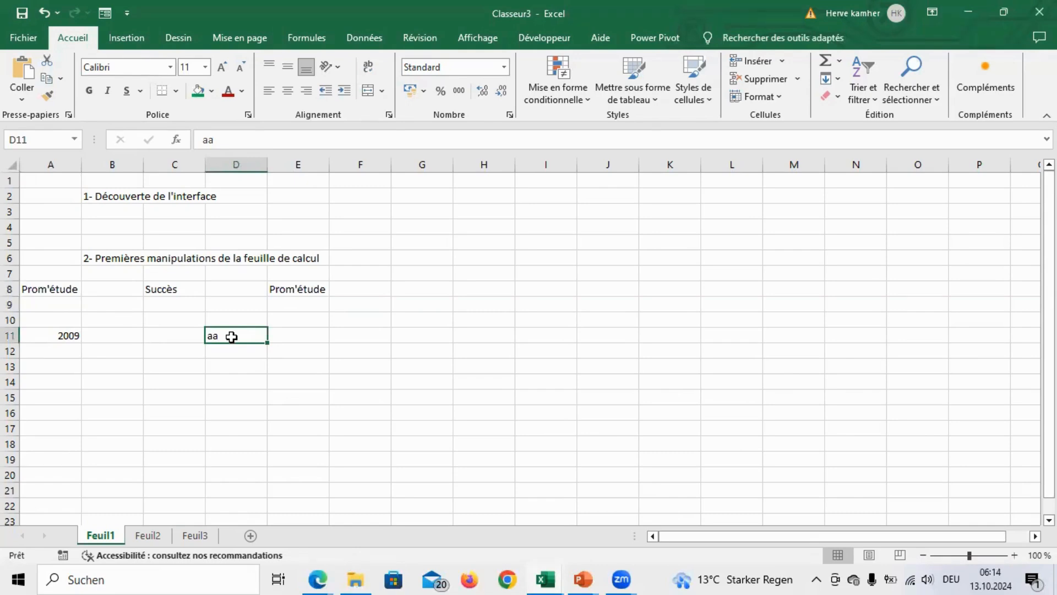
pyautogui.press('Delete')
pyautogui.press('Return')
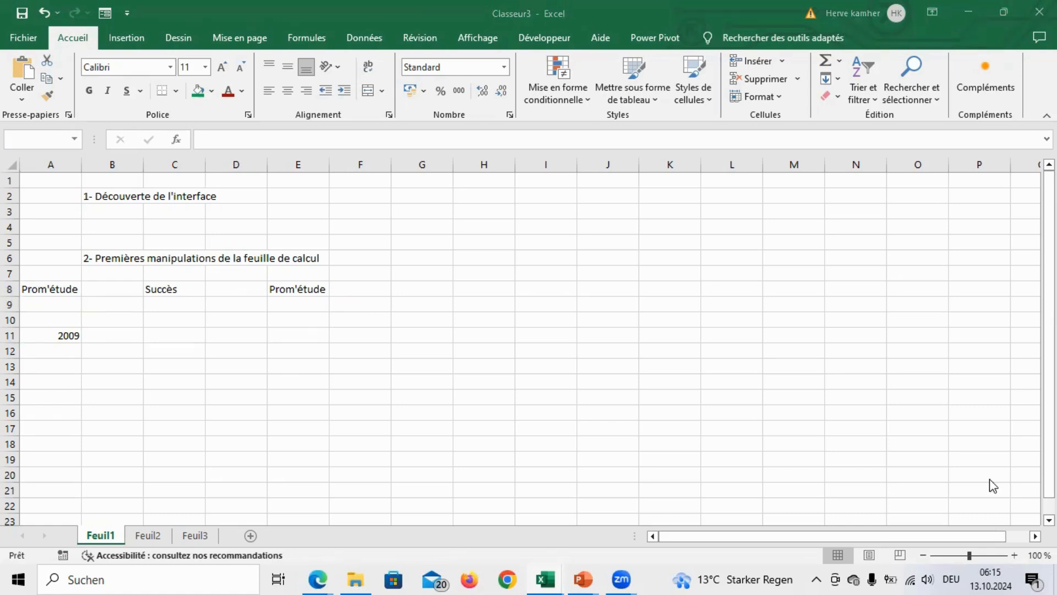
# Step: Copy the text "Prom'étude" from cell A8 and paste it into cell A13
pyautogui.click(44, 289)
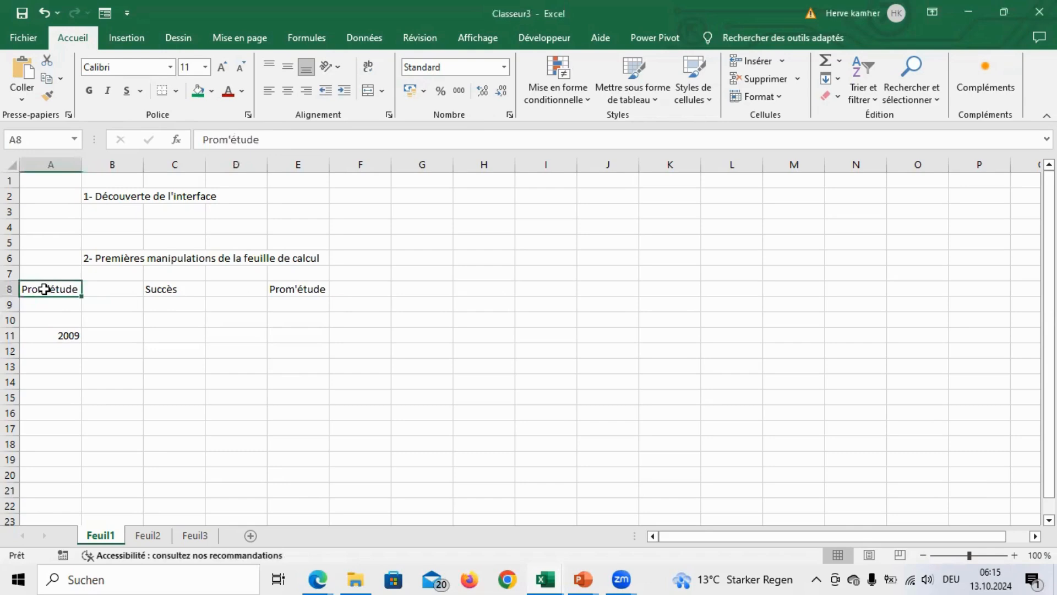
pyautogui.rightClick(44, 289)
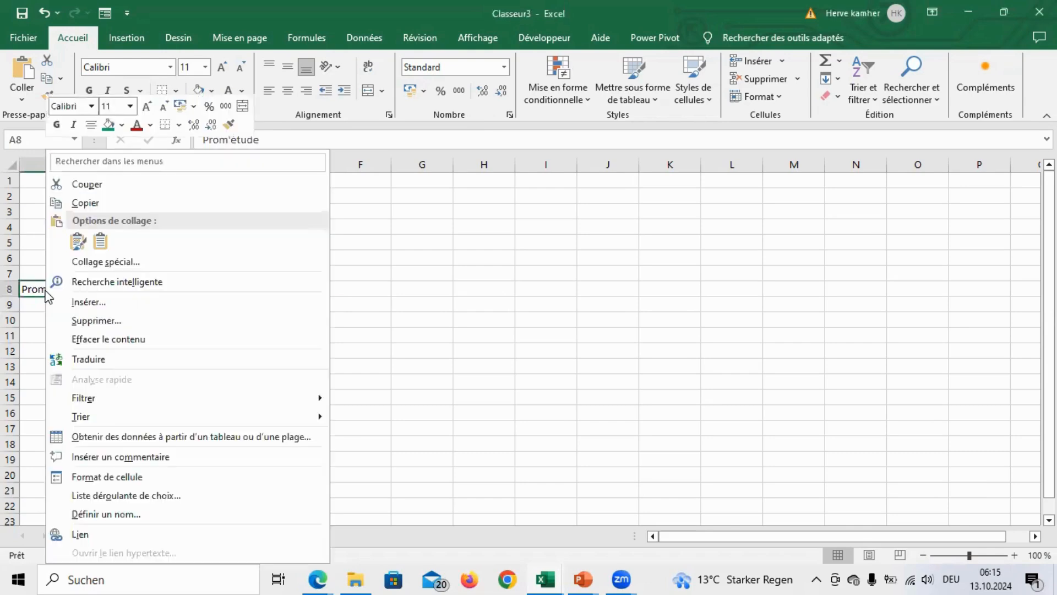
pyautogui.click(90, 202)
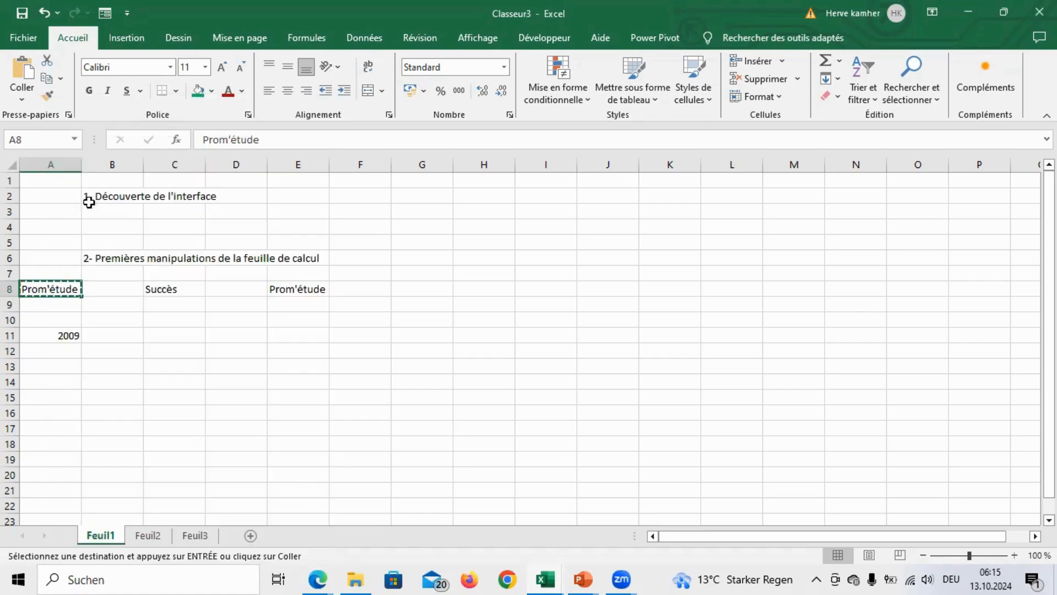
pyautogui.click(44, 366)
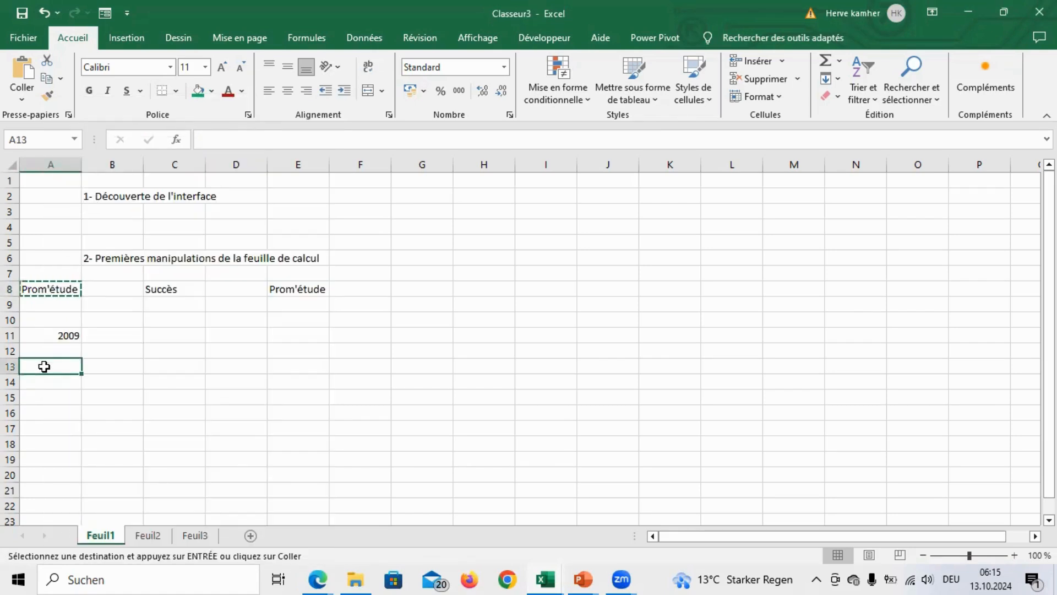
pyautogui.rightClick(44, 366)
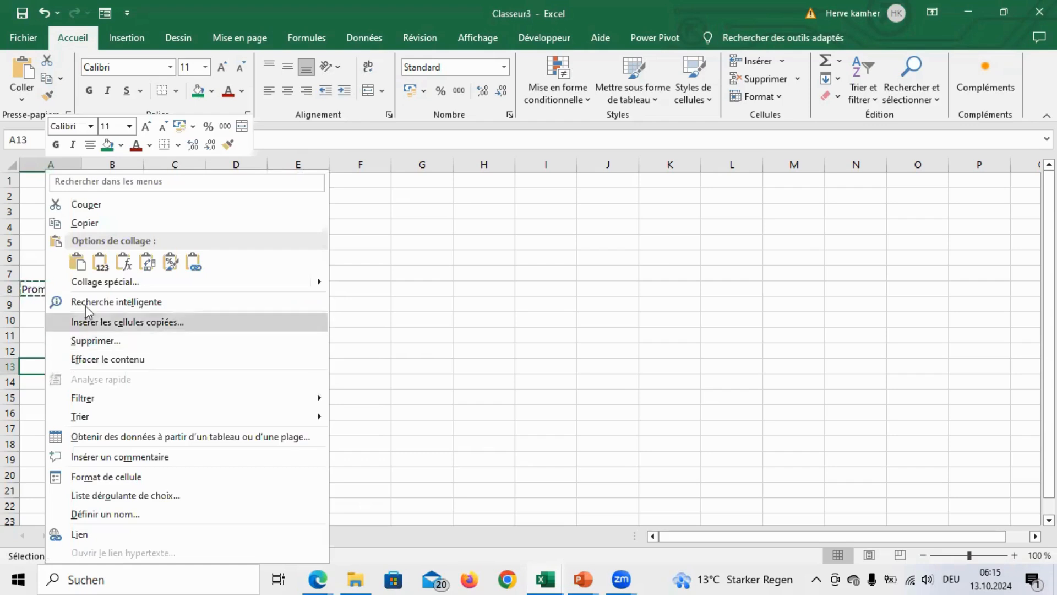
pyautogui.click(84, 265)
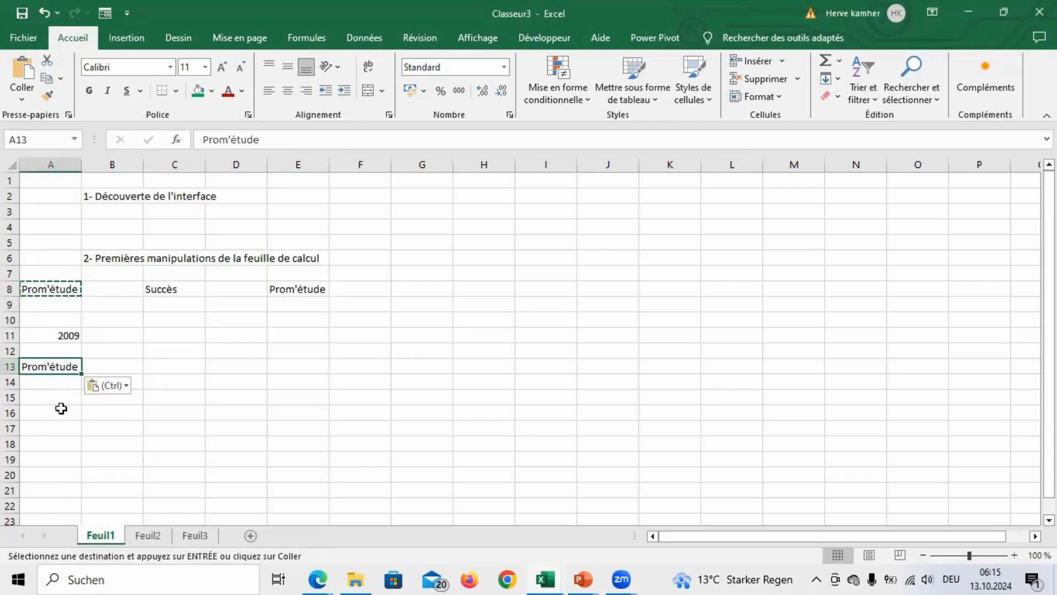
# Step: Copy the content of cell A8 into cell C13 and end the copy mode
pyautogui.click(58, 289)
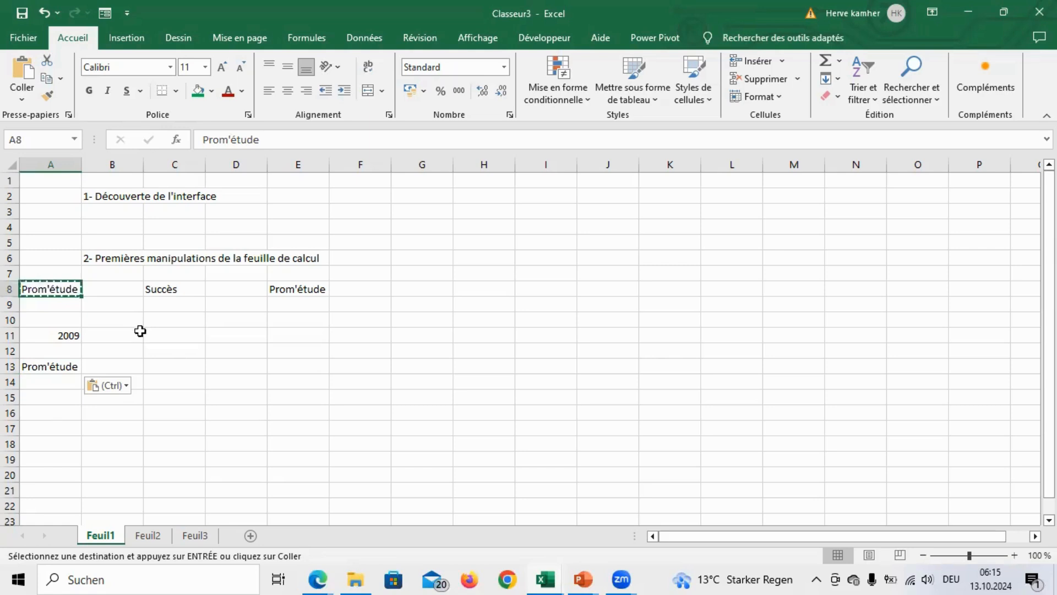
pyautogui.click(151, 360)
pyautogui.click(226, 355)
pyautogui.doubleClick(160, 333)
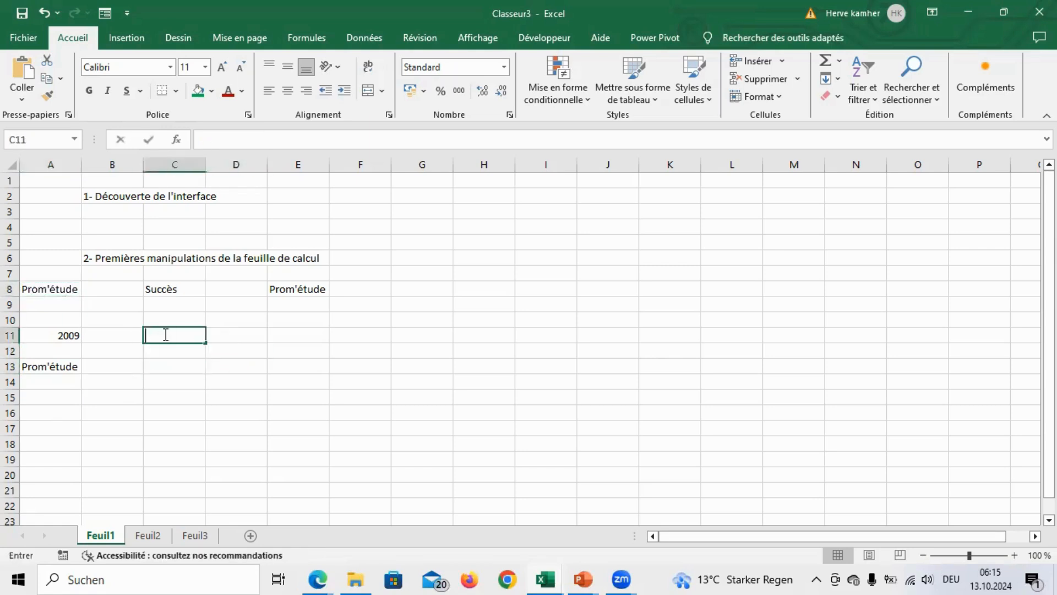
pyautogui.click(58, 289)
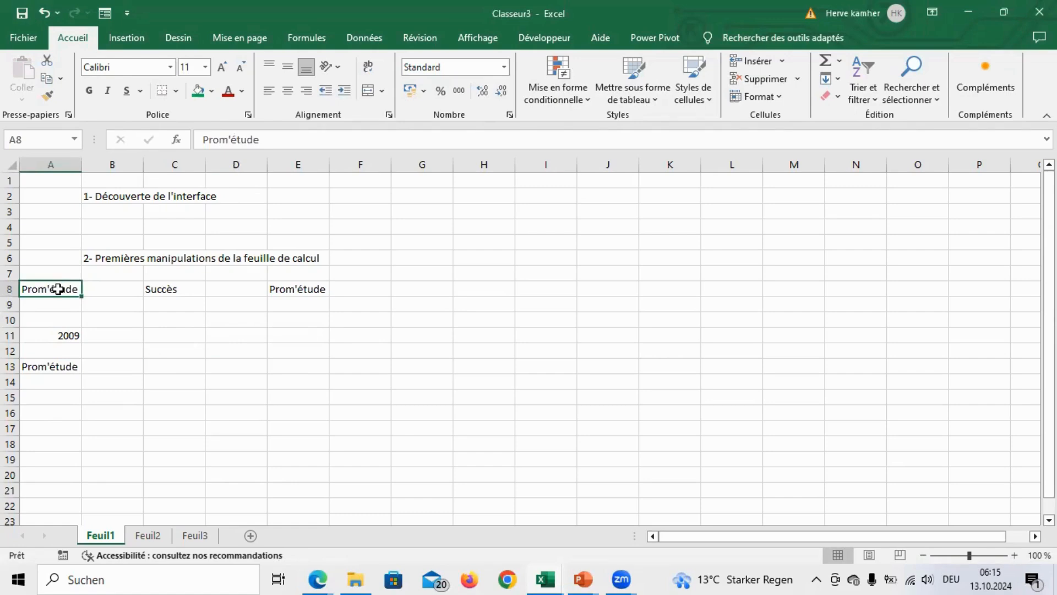
pyautogui.hotkey('ctrl', 'c')
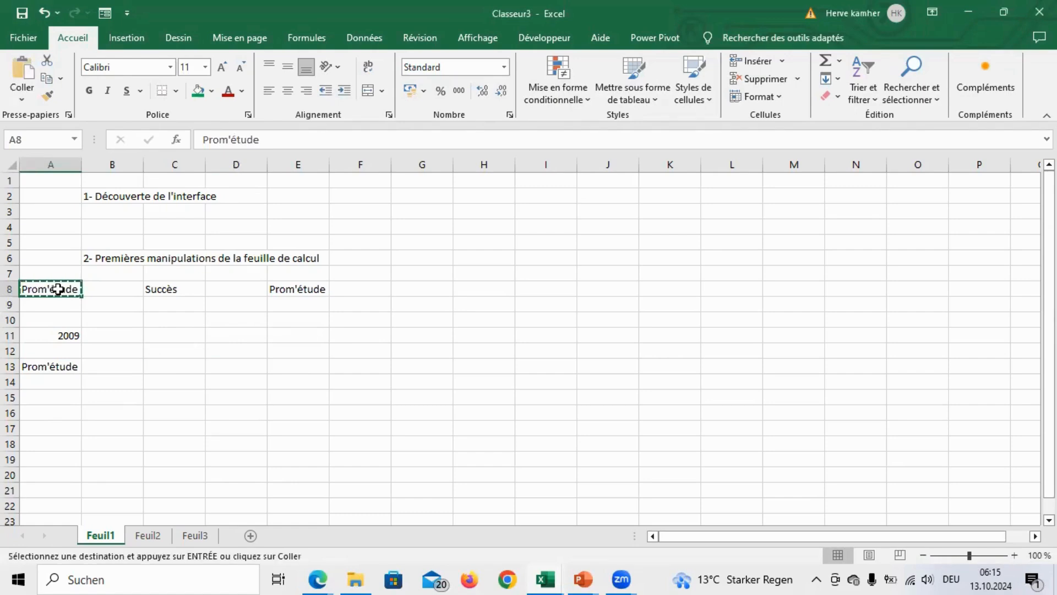
pyautogui.click(159, 366)
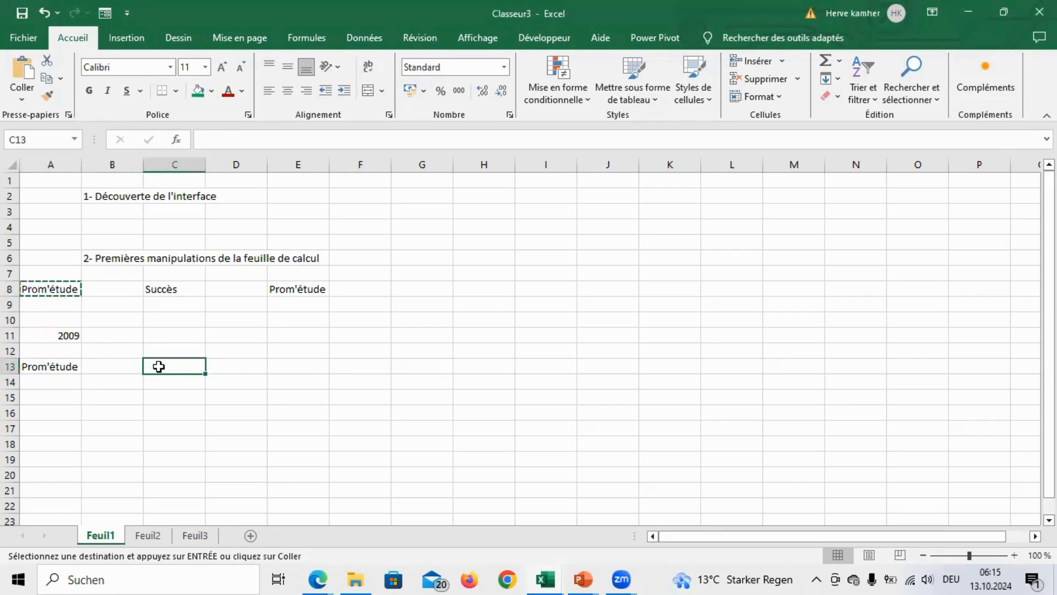
pyautogui.hotkey('ctrl', 'v')
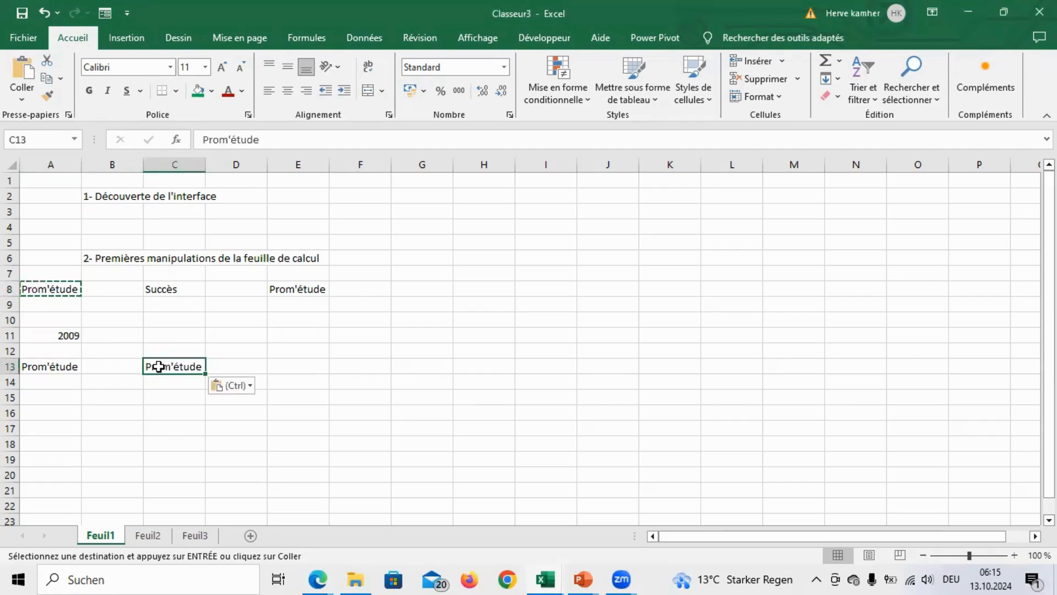
pyautogui.click(159, 410)
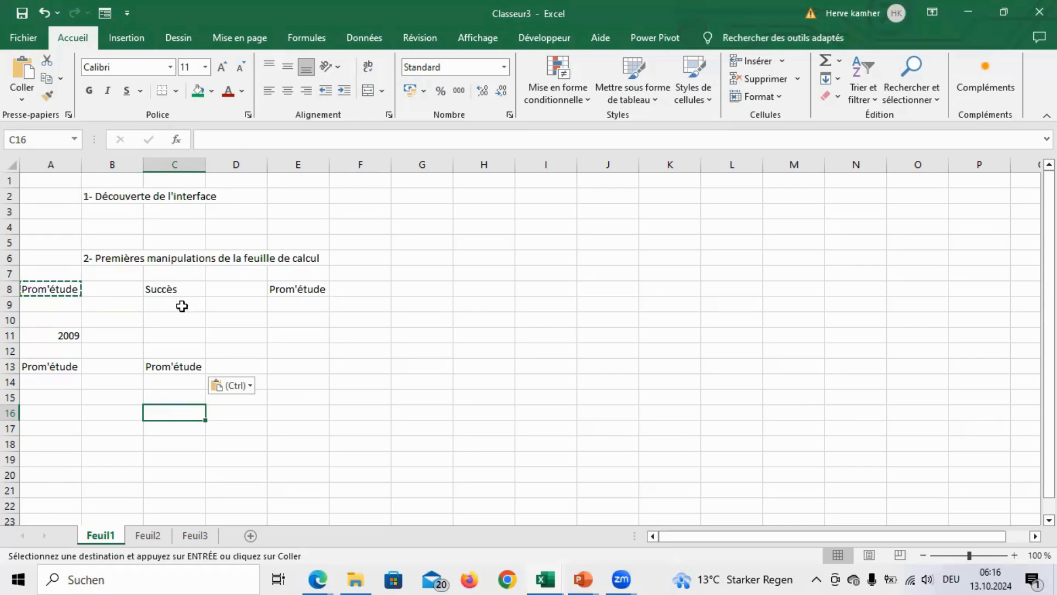
pyautogui.click(197, 323)
pyautogui.press('Escape')
pyautogui.click(271, 333)
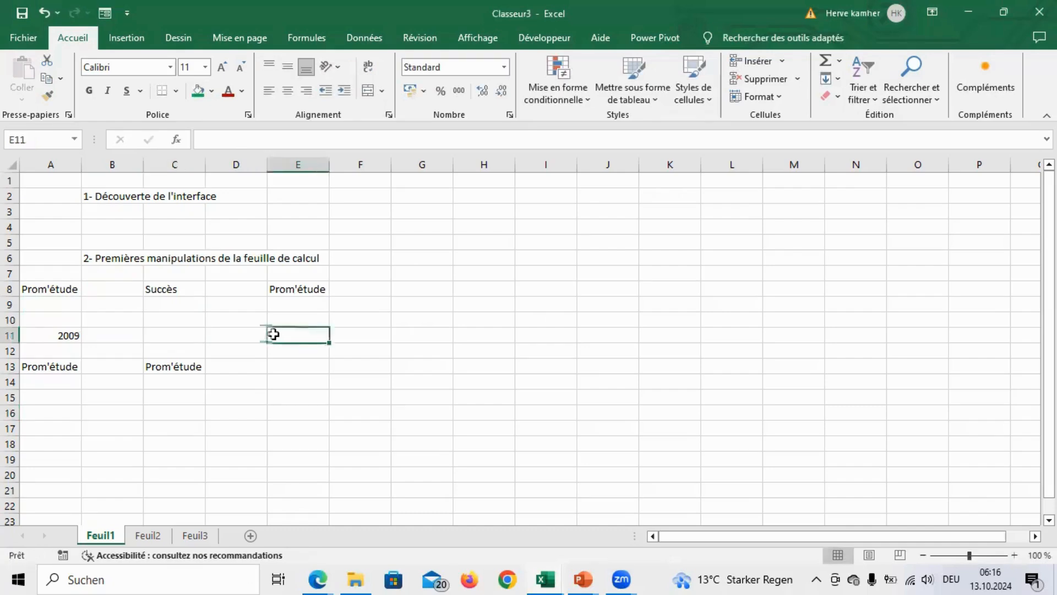
# Step: Cut "Prom'étude" from cell E8 and paste it into cell E13
pyautogui.click(298, 289)
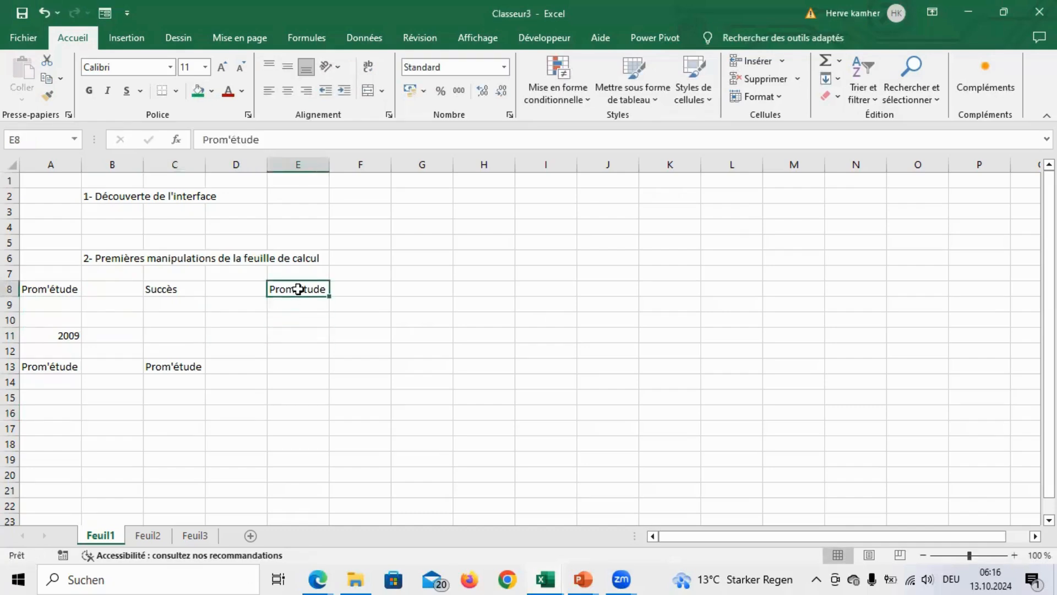
pyautogui.rightClick(299, 291)
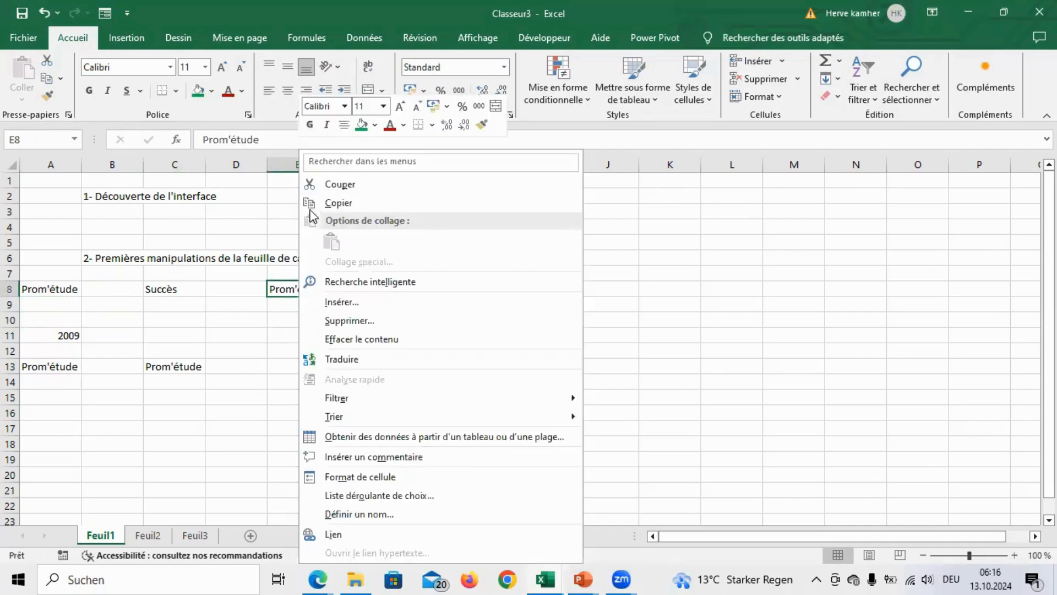
pyautogui.click(328, 187)
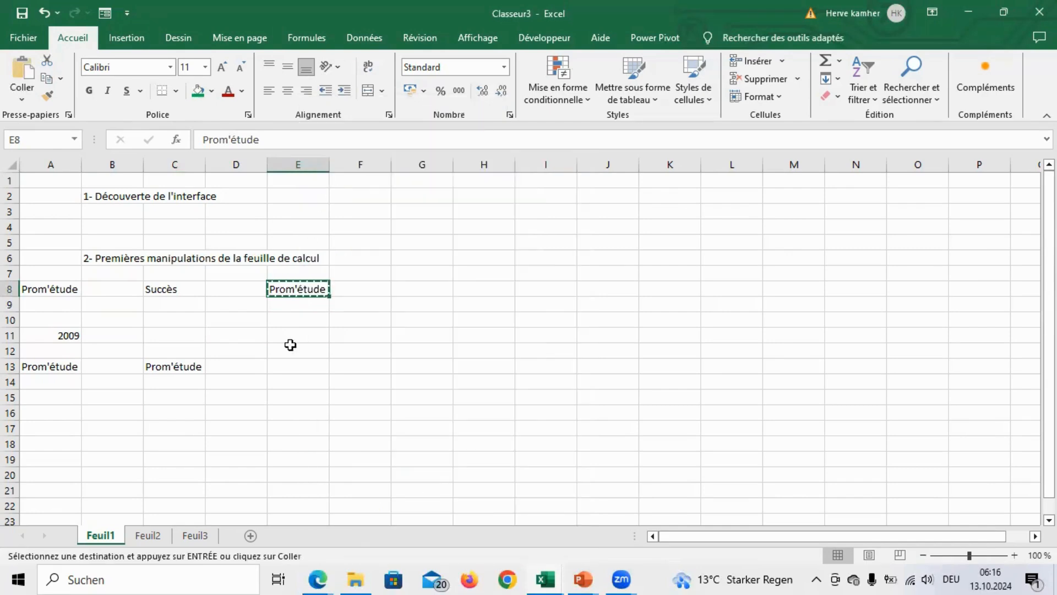
pyautogui.click(292, 365)
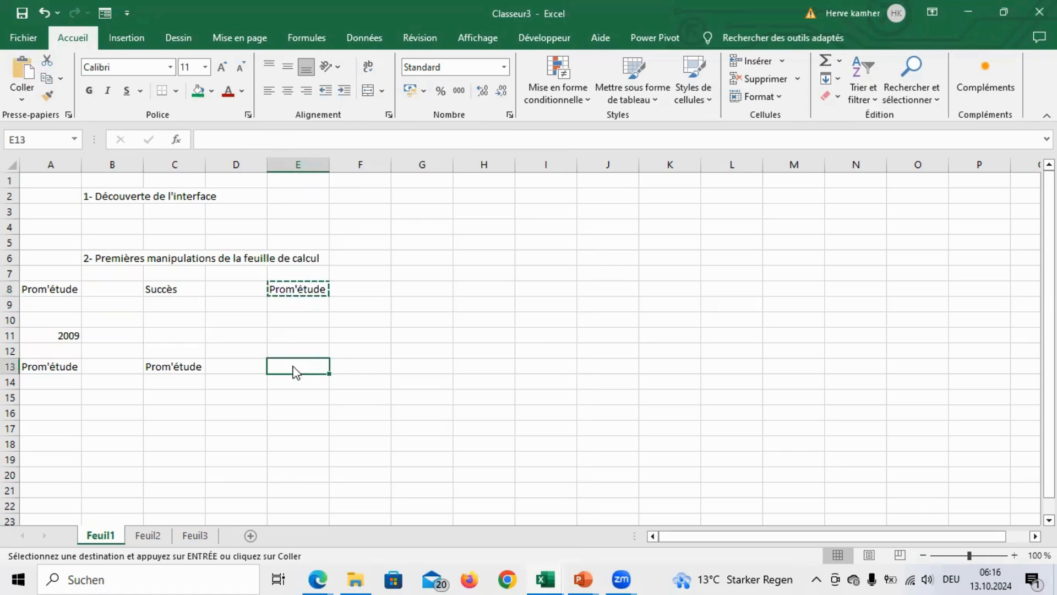
pyautogui.rightClick(295, 369)
pyautogui.click(327, 262)
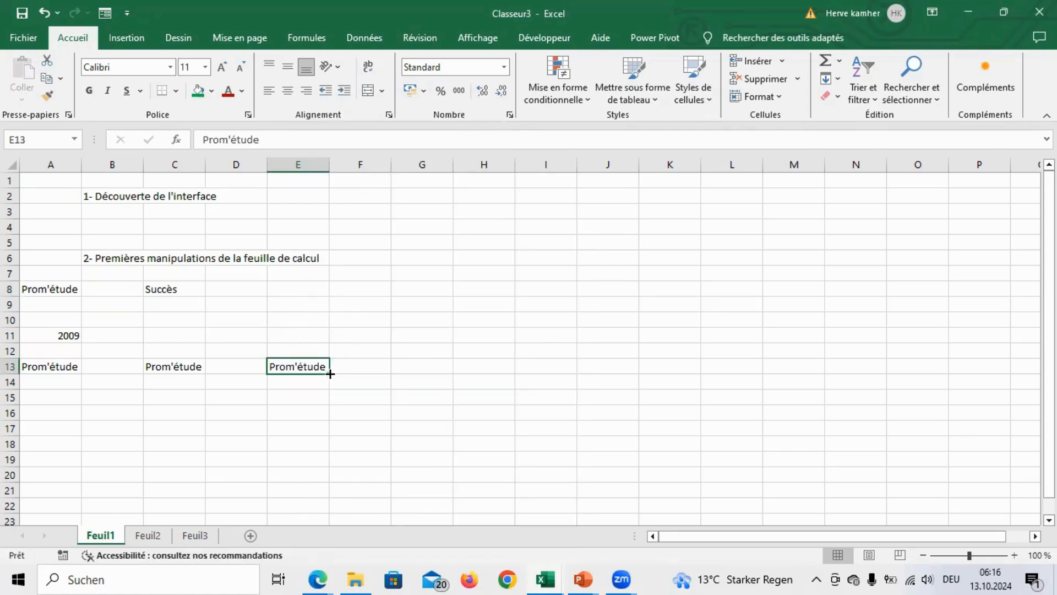
pyautogui.click(370, 397)
# Step: Move the content of cell E13 to cell B16 by cutting and pasting it
pyautogui.click(307, 368)
pyautogui.hotkey('ctrl', 'c')
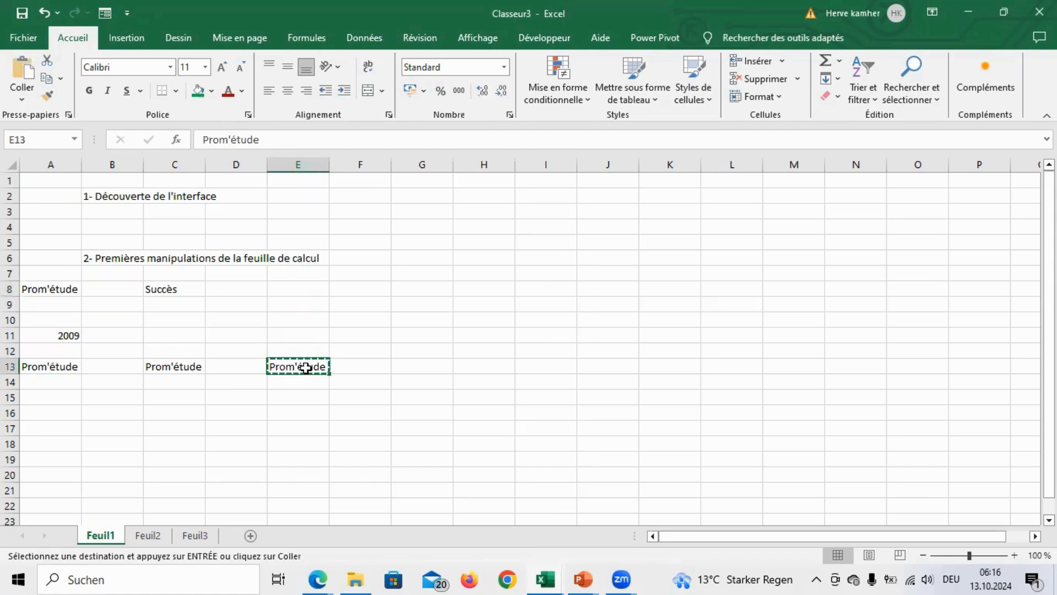
pyautogui.click(121, 413)
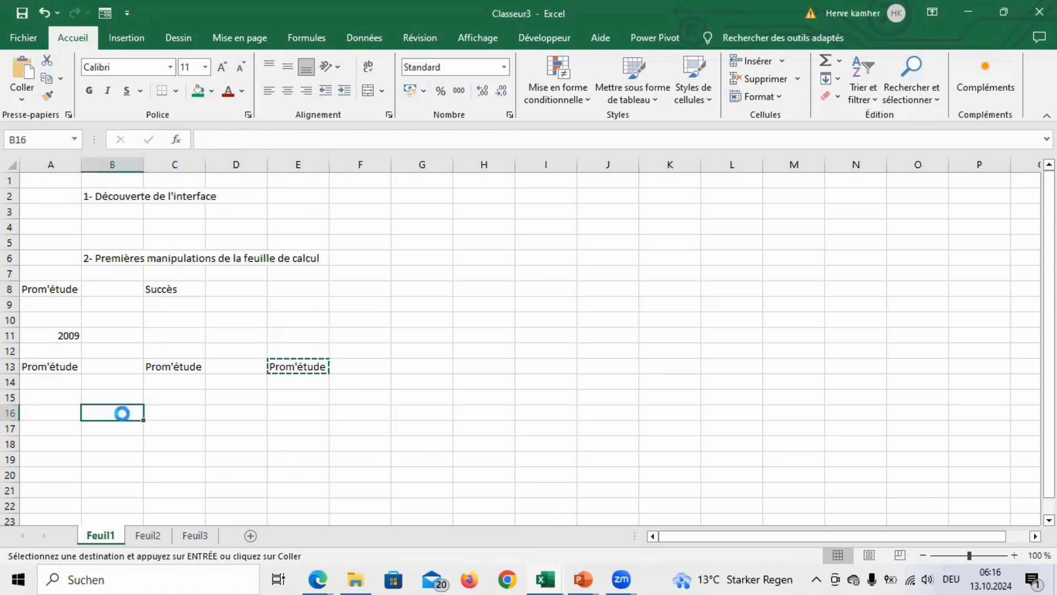
pyautogui.press('Return')
pyautogui.click(206, 429)
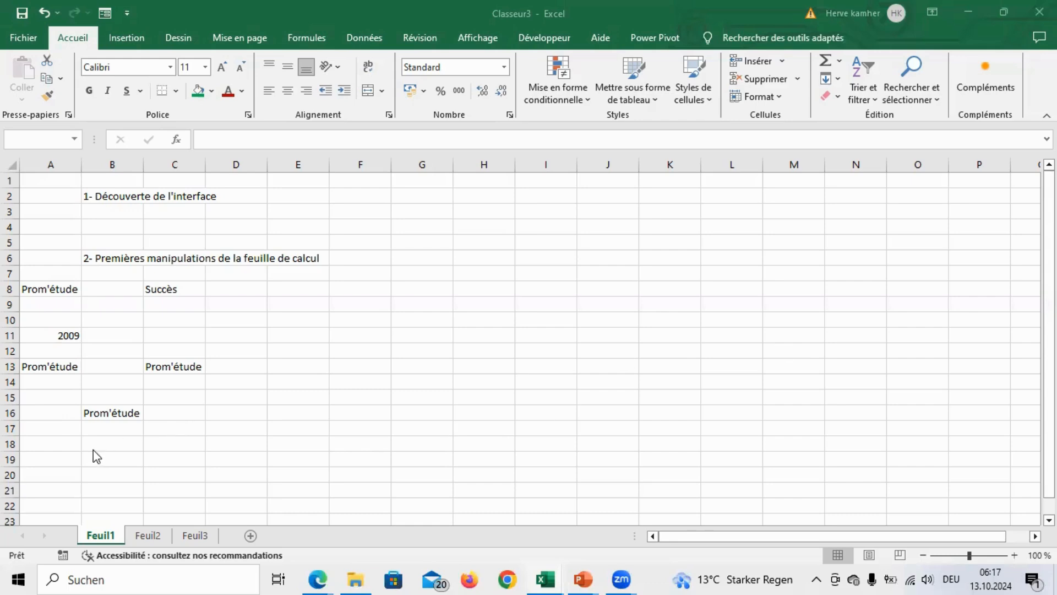
# Step: Enter the sentence "Votre réussite est la nôtre." in cell D19
pyautogui.click(226, 434)
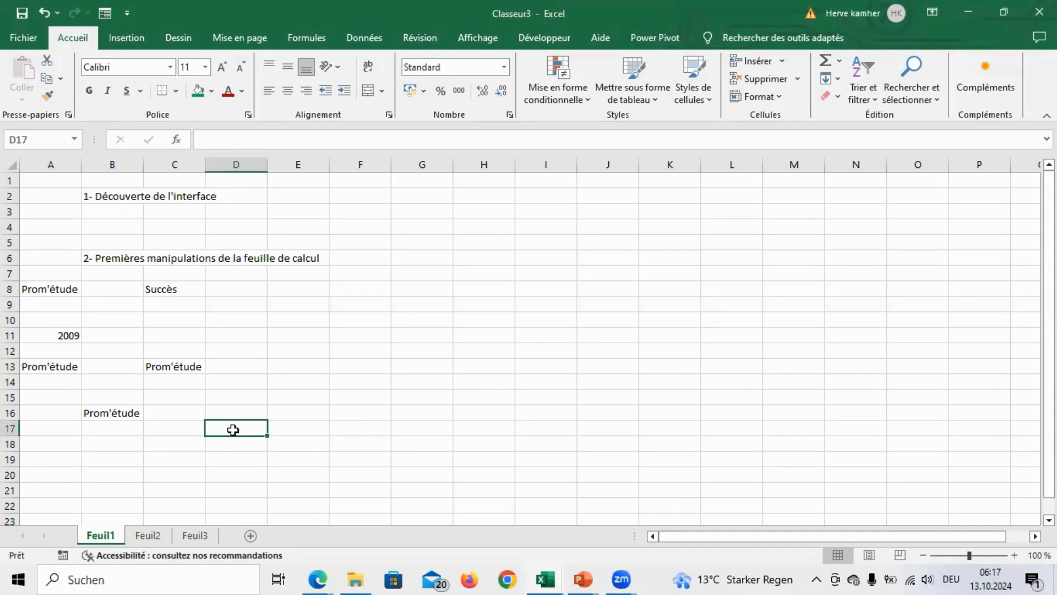
pyautogui.click(225, 463)
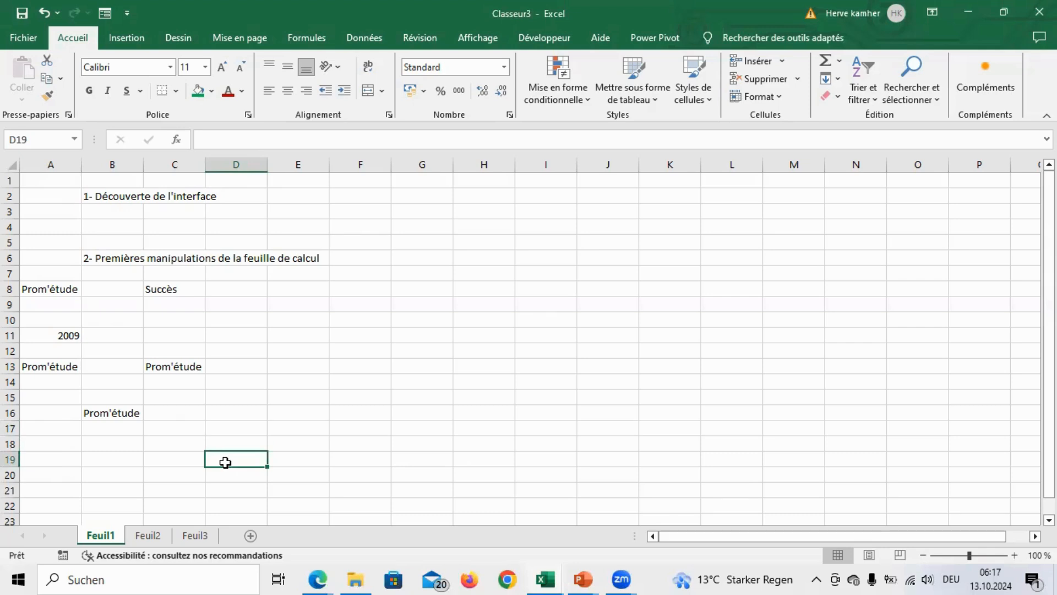
pyautogui.write('Votre réuss')
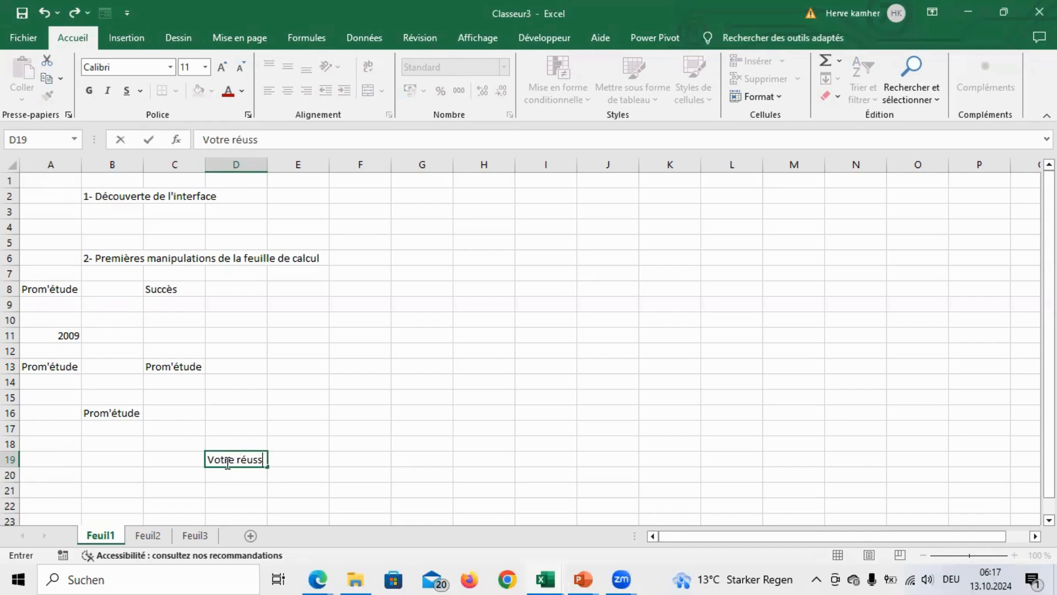
pyautogui.write('ite est la ')
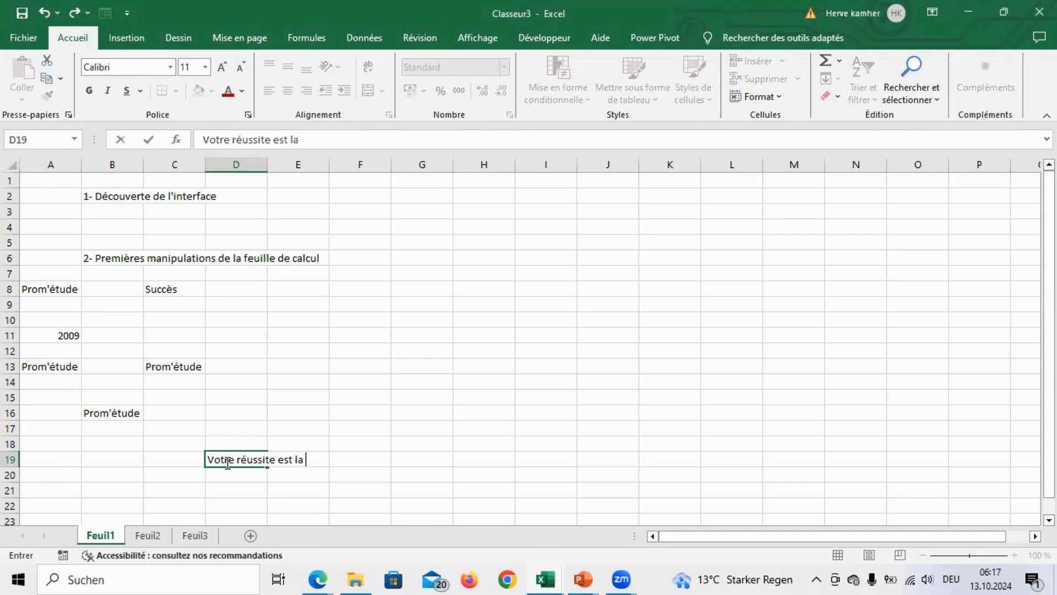
pyautogui.write('nôtre.')
pyautogui.press('Return')
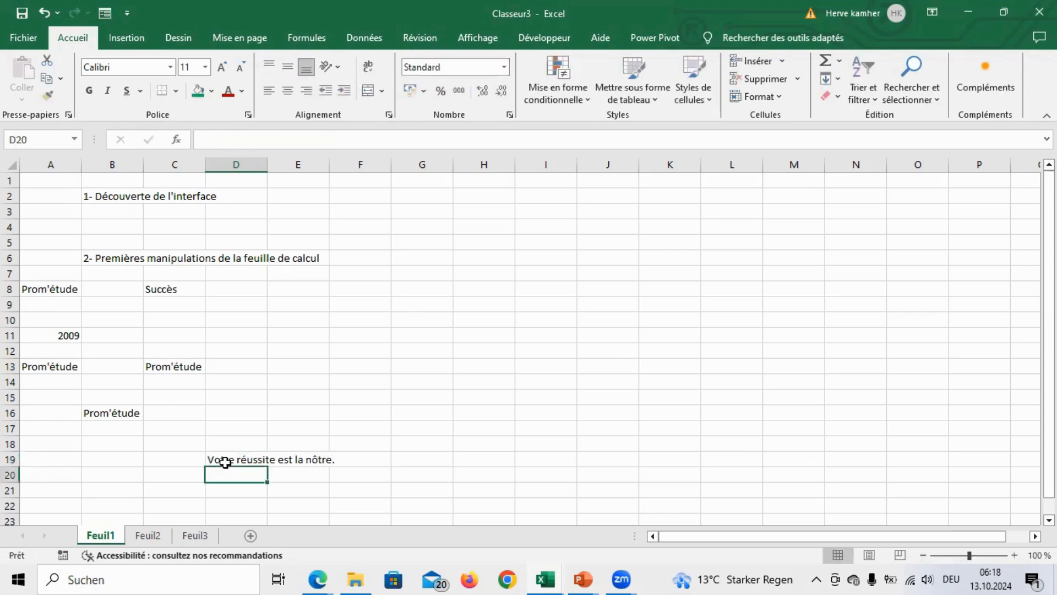
# Step: Compare the contents of cells D19 and E19, and widen column D to fit the whole sentence in D19
pyautogui.click(226, 462)
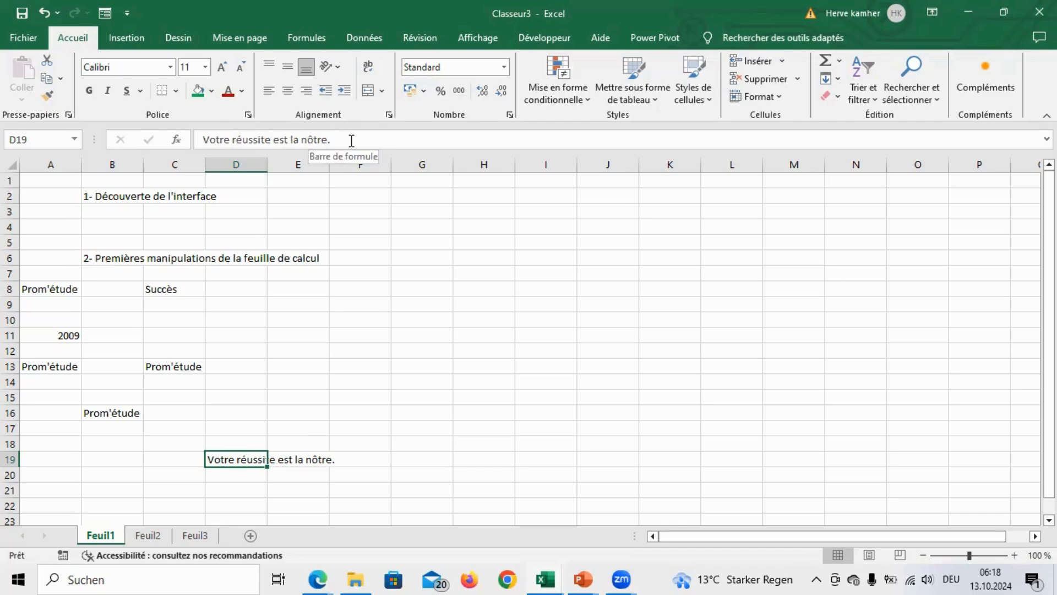
pyautogui.click(296, 458)
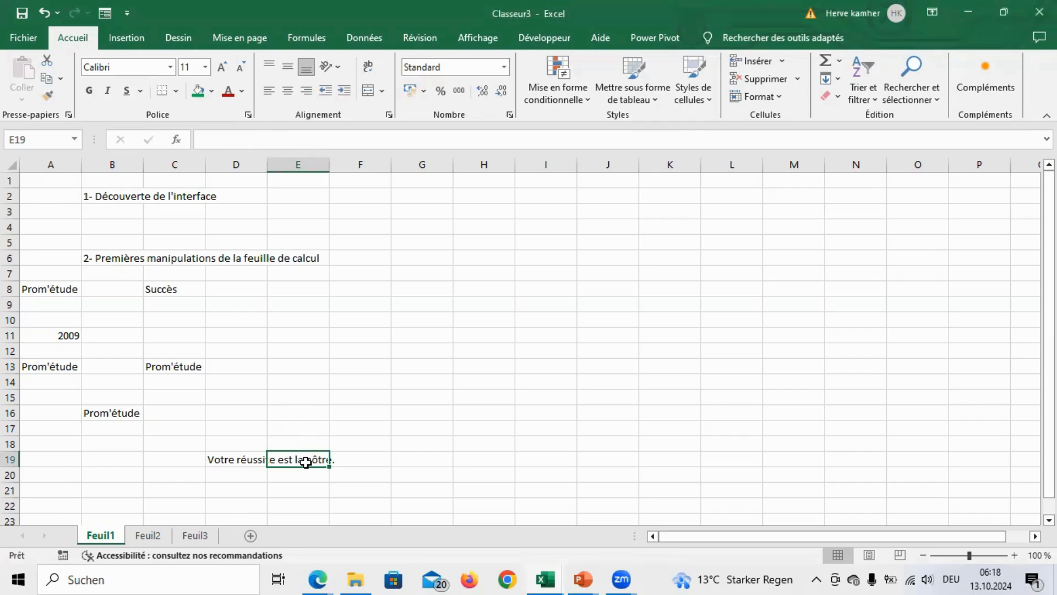
pyautogui.click(214, 458)
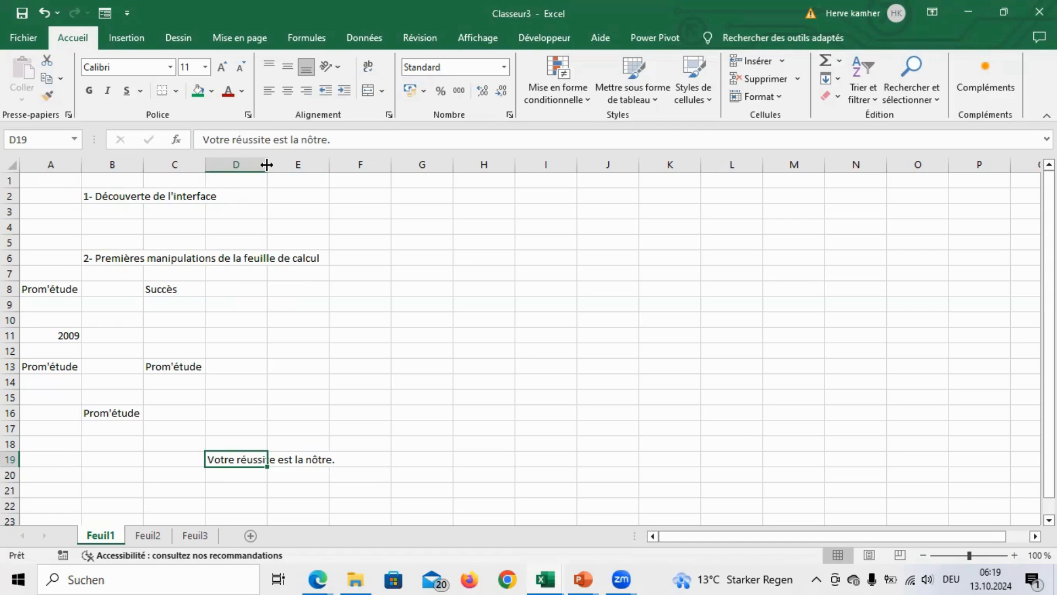
pyautogui.moveTo(267, 165); pyautogui.dragTo(266, 165)
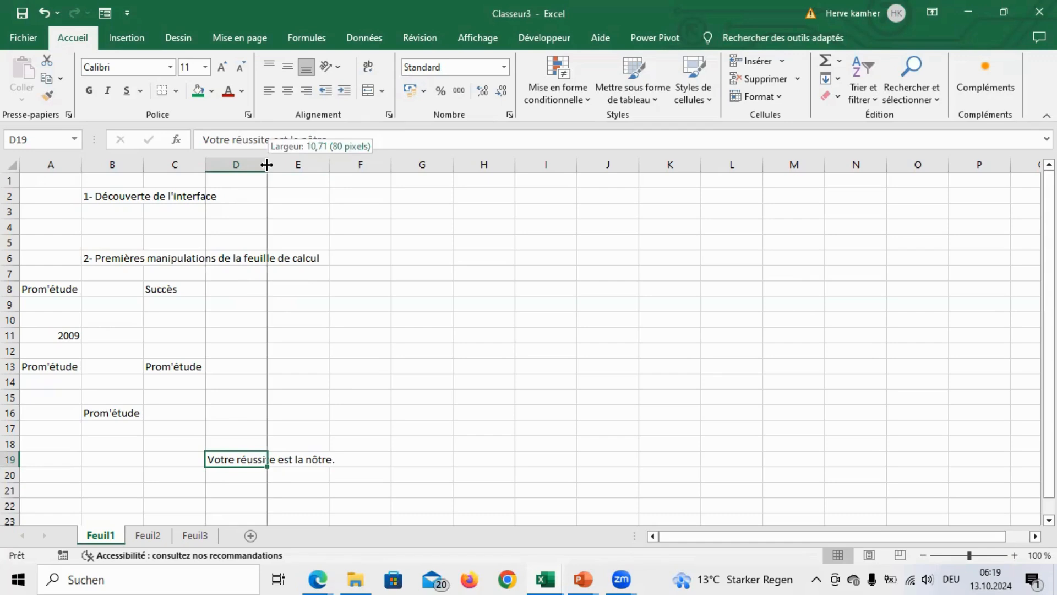
pyautogui.moveTo(267, 165); pyautogui.dragTo(337, 158)
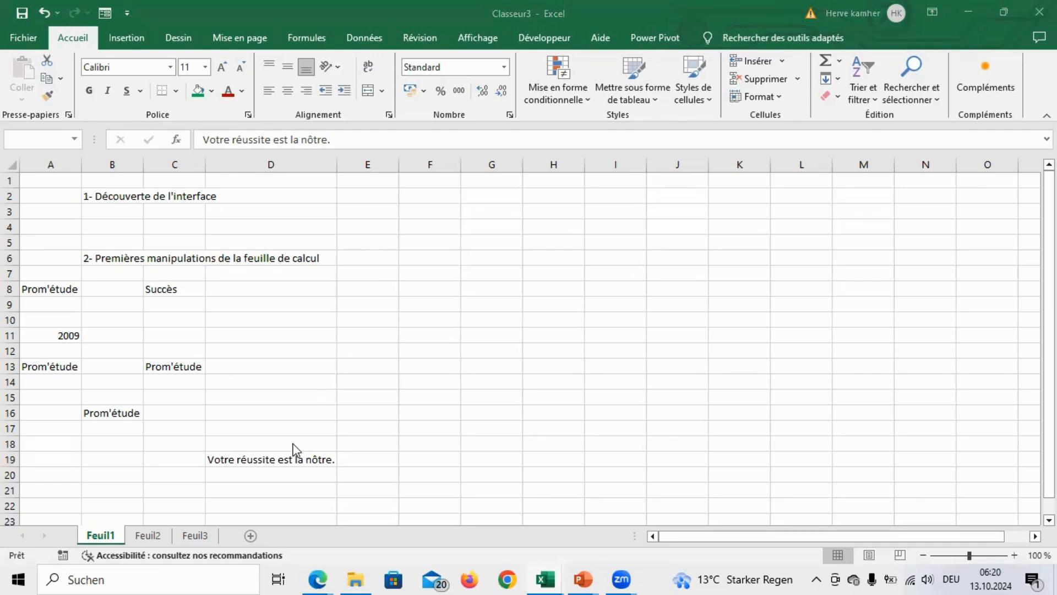
# Step: Copy the sentence "Votre réussite est la nôtre." from cell D19 and paste it into cell F19
pyautogui.click(285, 466)
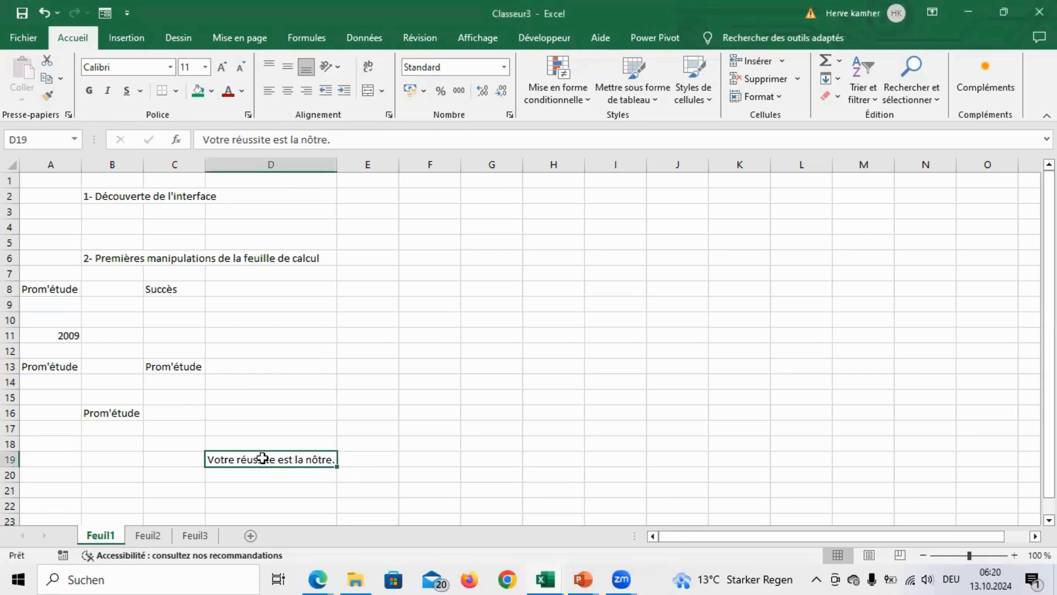
pyautogui.hotkey('ctrl', 'c')
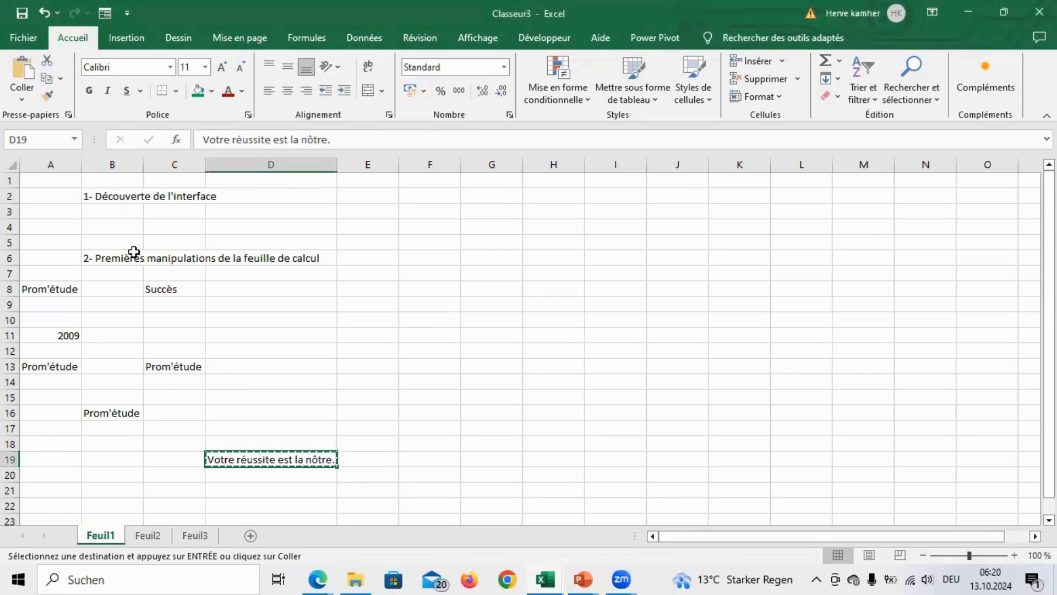
pyautogui.click(417, 459)
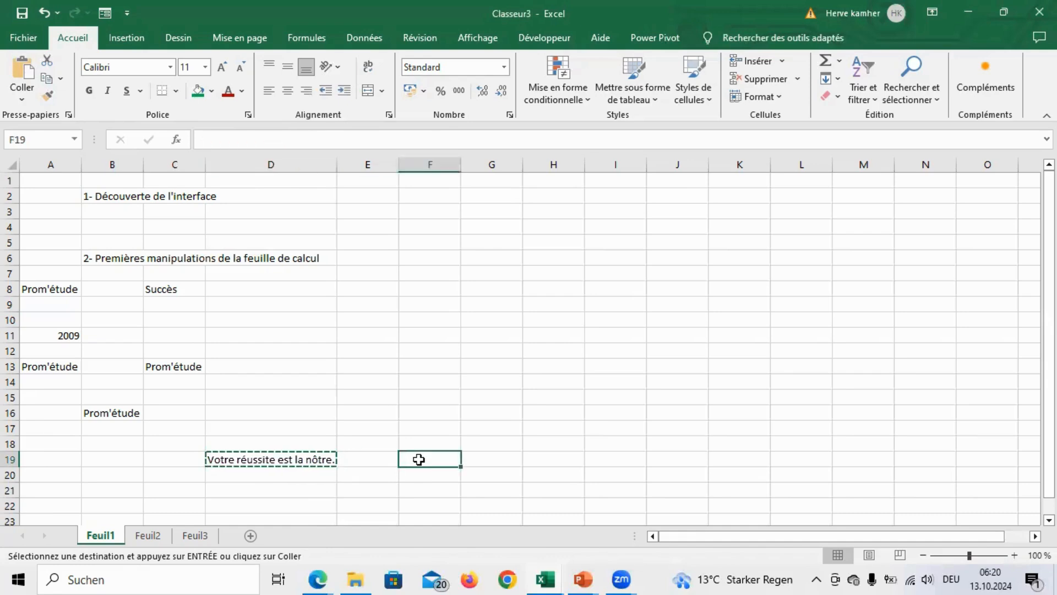
pyautogui.hotkey('ctrl', 'v')
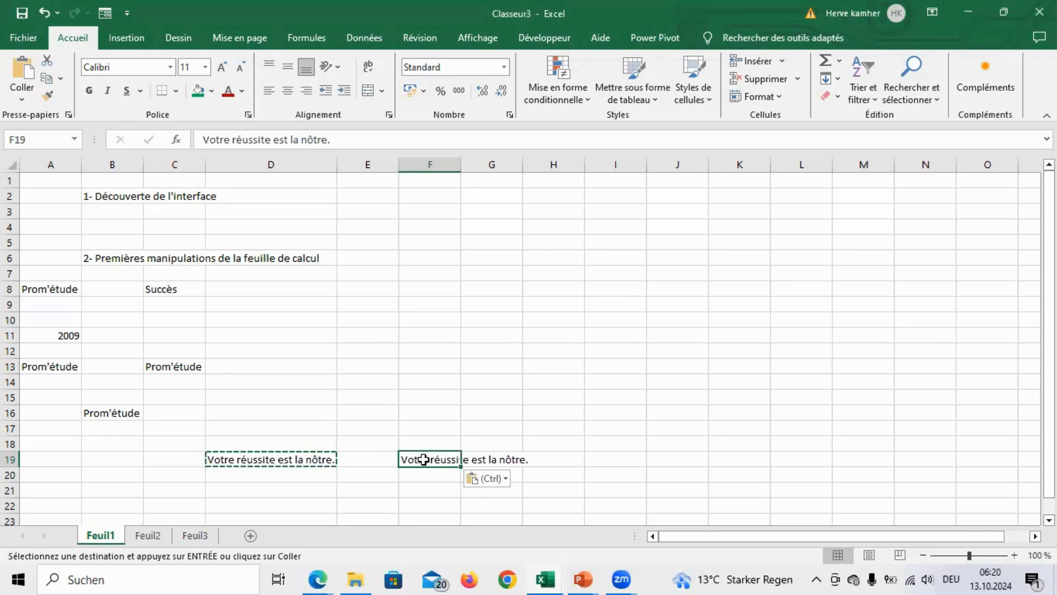
# Step: AutoFit the width of column F to the full sentence in cell F19
pyautogui.doubleClick(344, 487)
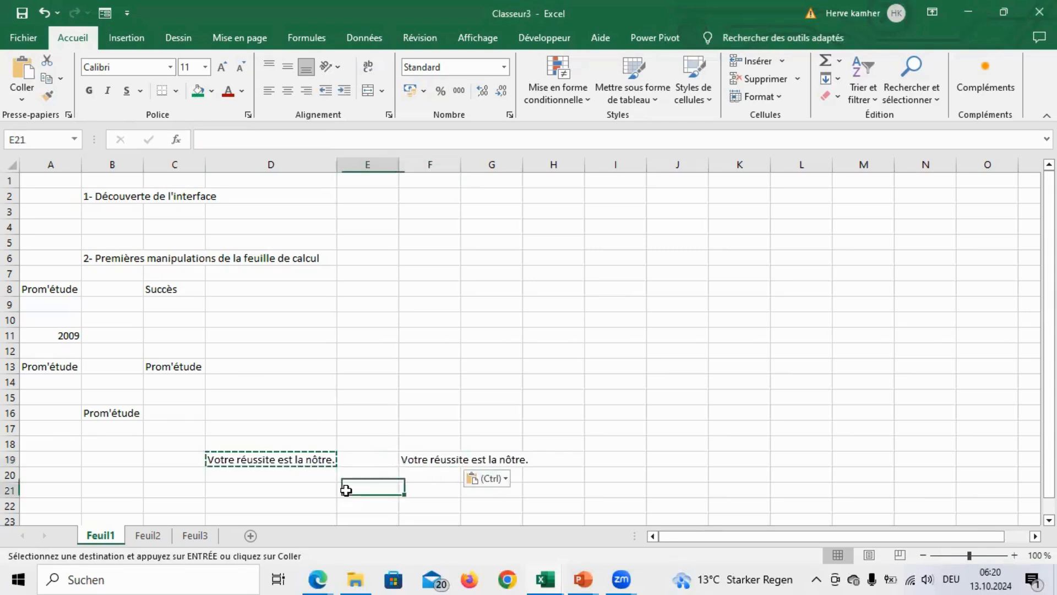
pyautogui.click(436, 461)
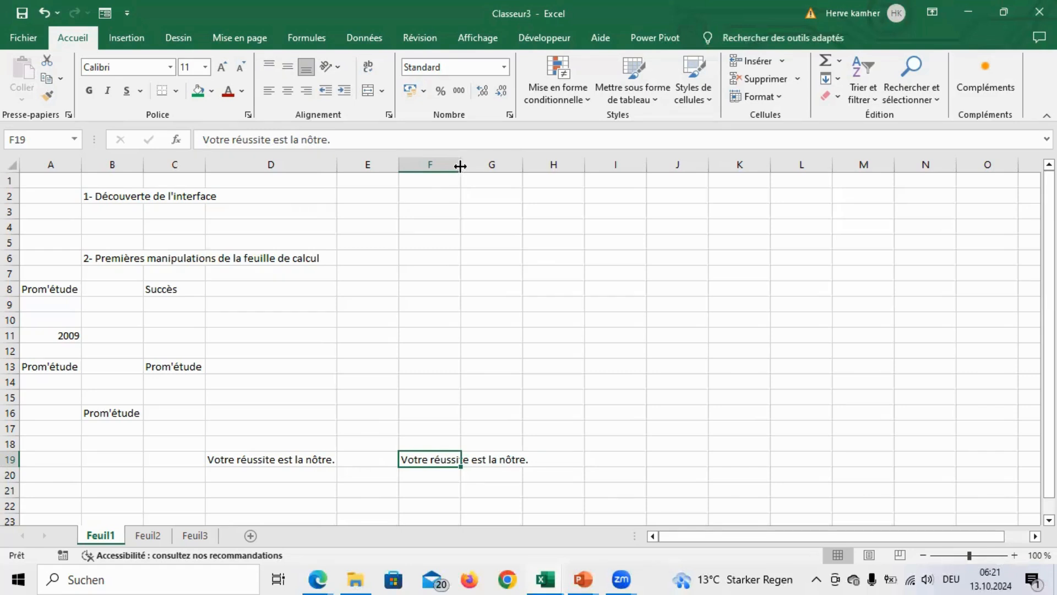
pyautogui.doubleClick(460, 166)
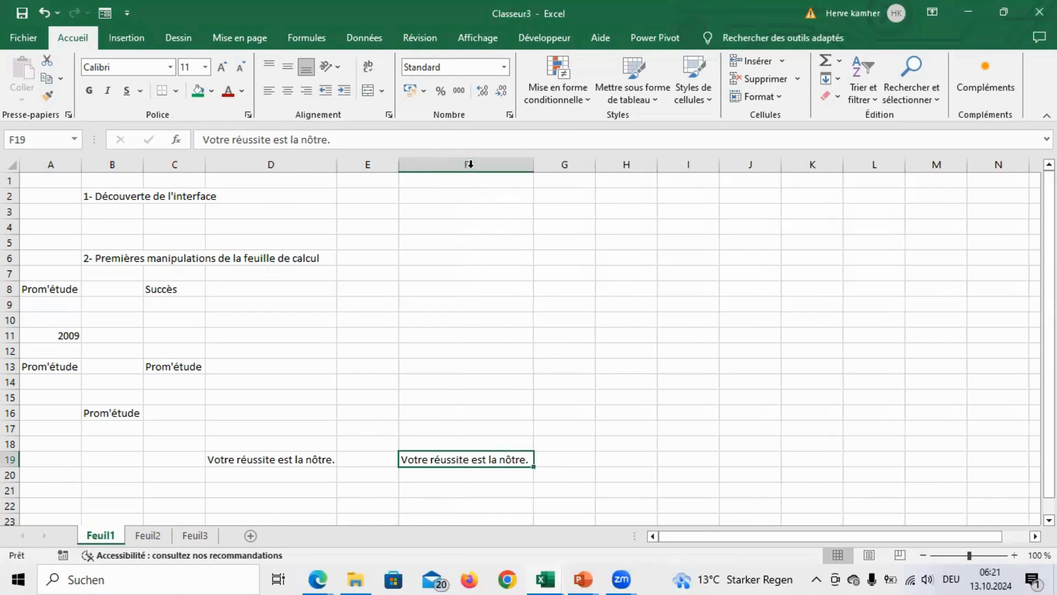
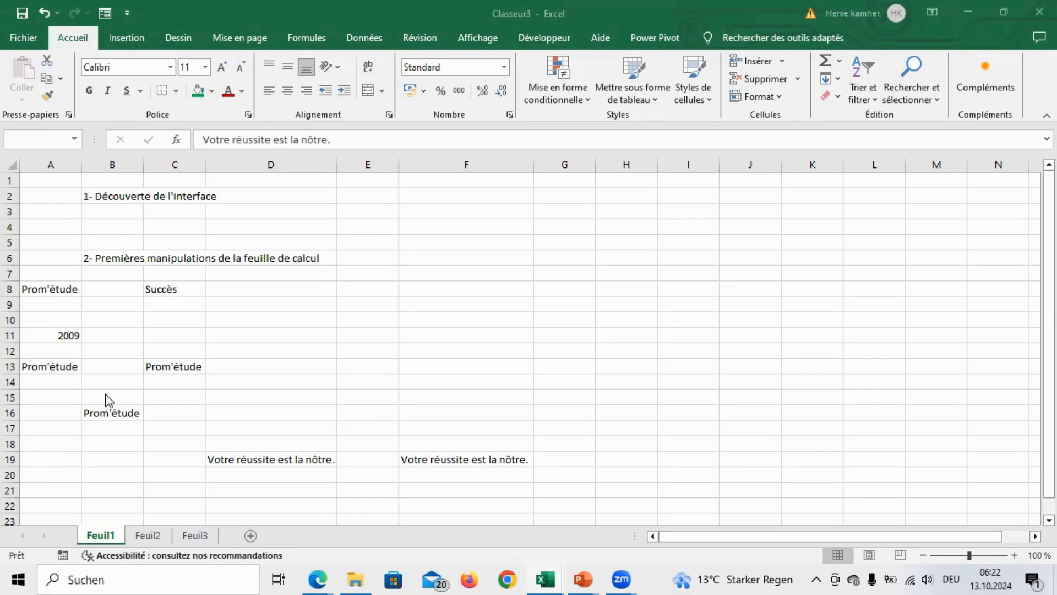
# Step: Format the title "1- Découverte de l'interface" in cell B2 as bold, italic and underlined, with a standard dark red font colour
pyautogui.click(102, 197)
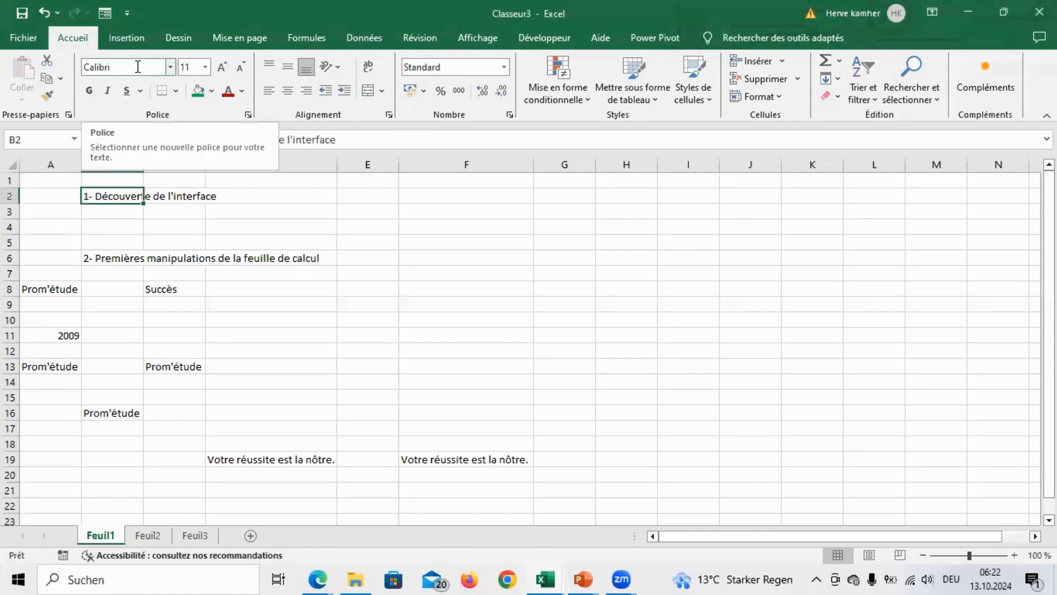
pyautogui.click(89, 91)
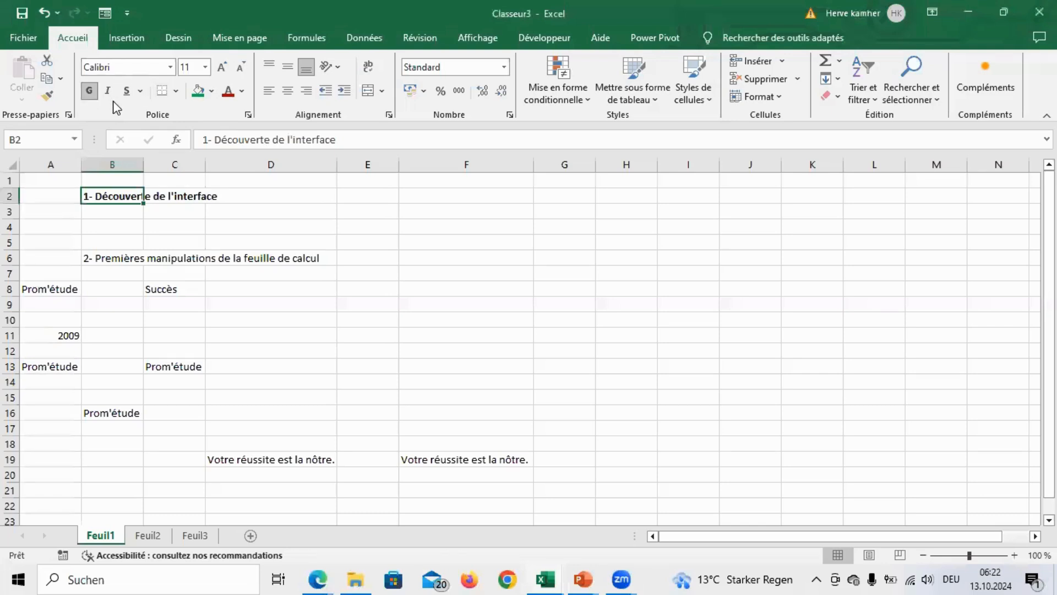
pyautogui.click(105, 88)
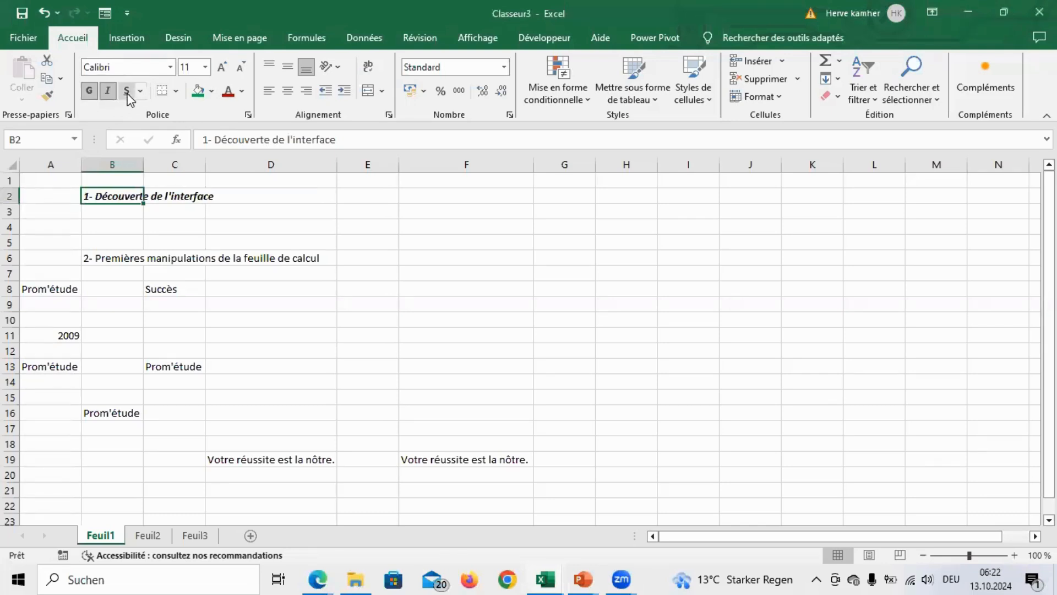
pyautogui.click(129, 97)
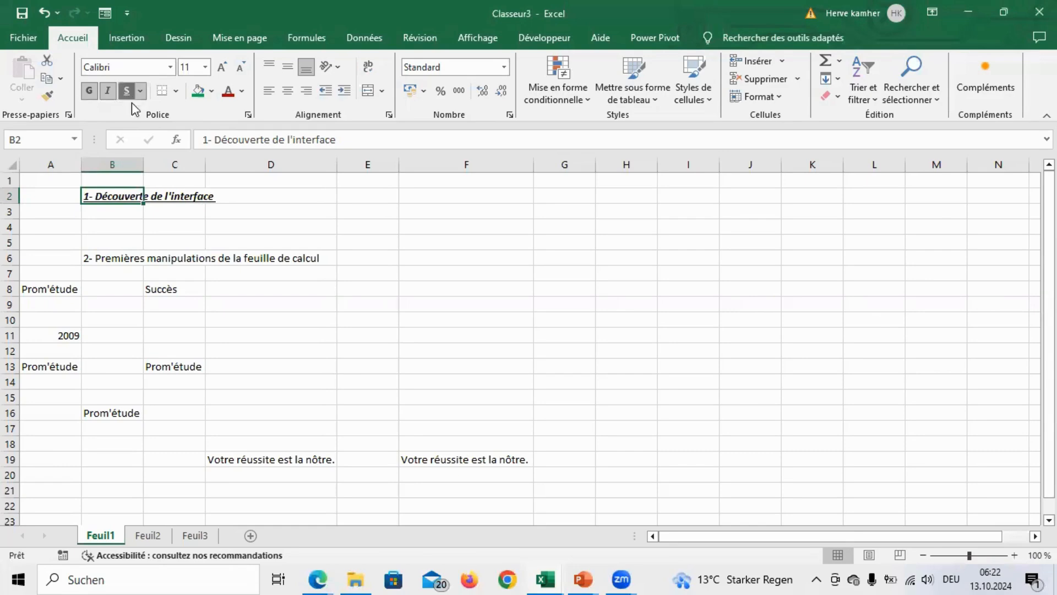
pyautogui.click(240, 90)
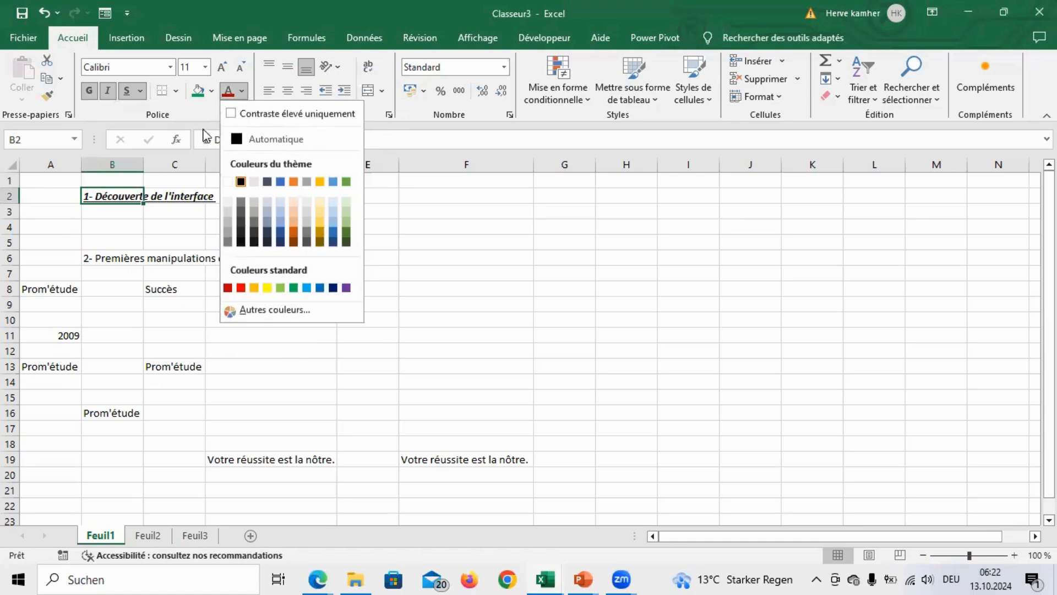
pyautogui.click(227, 288)
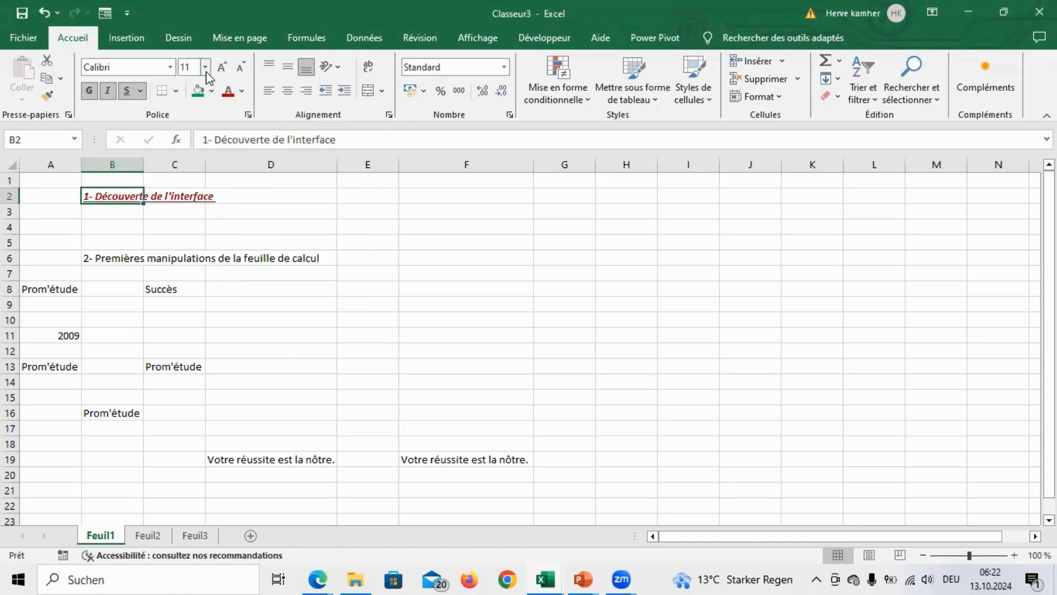
# Step: Try enlarging the title in cell B2 to font size 14 and reduce it back to 11
pyautogui.click(222, 69)
pyautogui.click(222, 69)
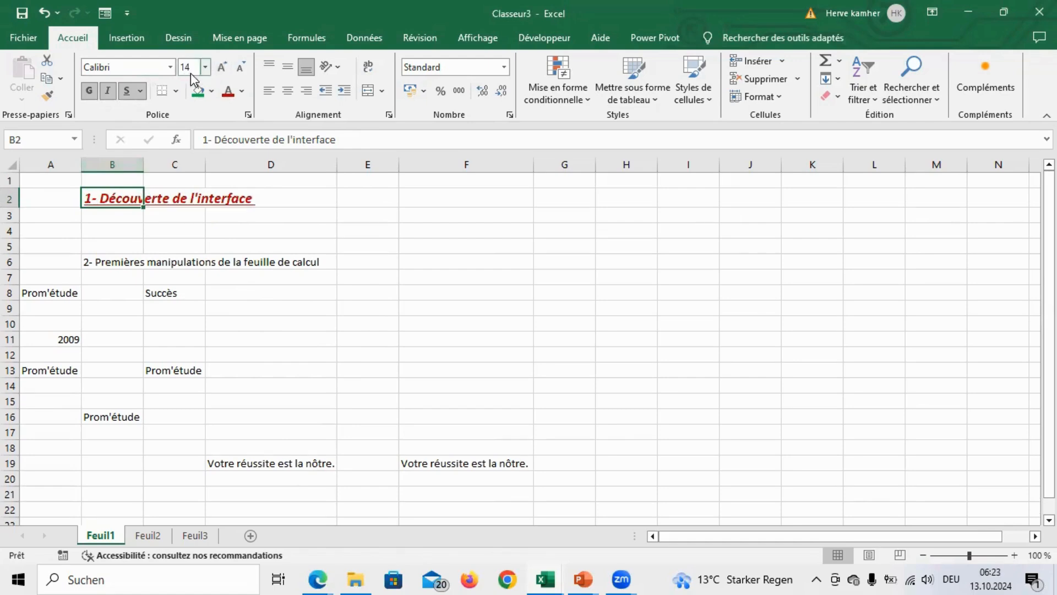
pyautogui.click(240, 67)
pyautogui.click(241, 67)
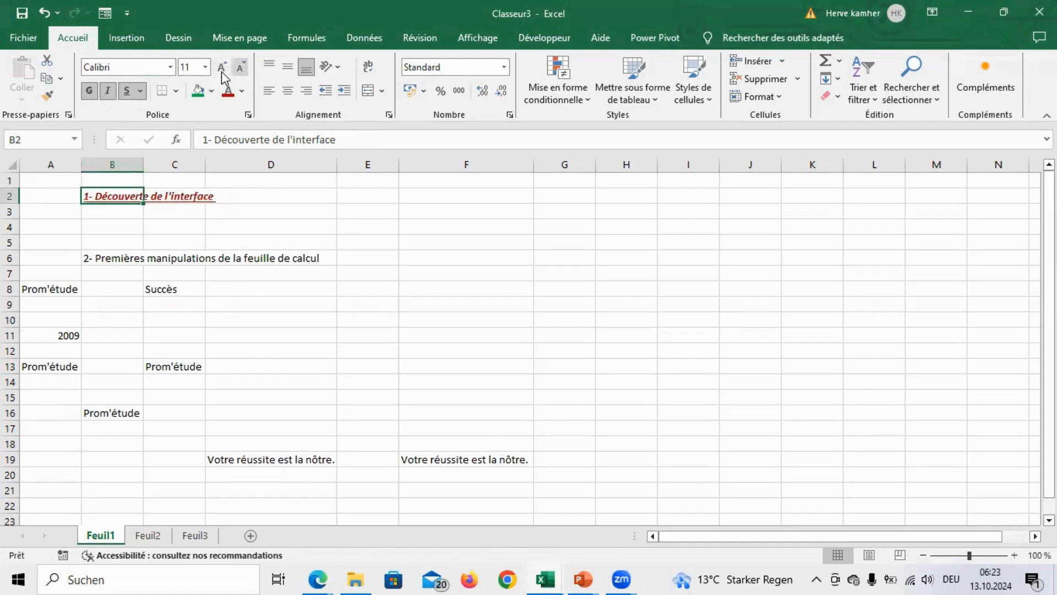
# Step: Set the font size of the title in cell B2 to 18 and enlarge it one step to 20
pyautogui.click(190, 68)
pyautogui.write('18')
pyautogui.press('Return')
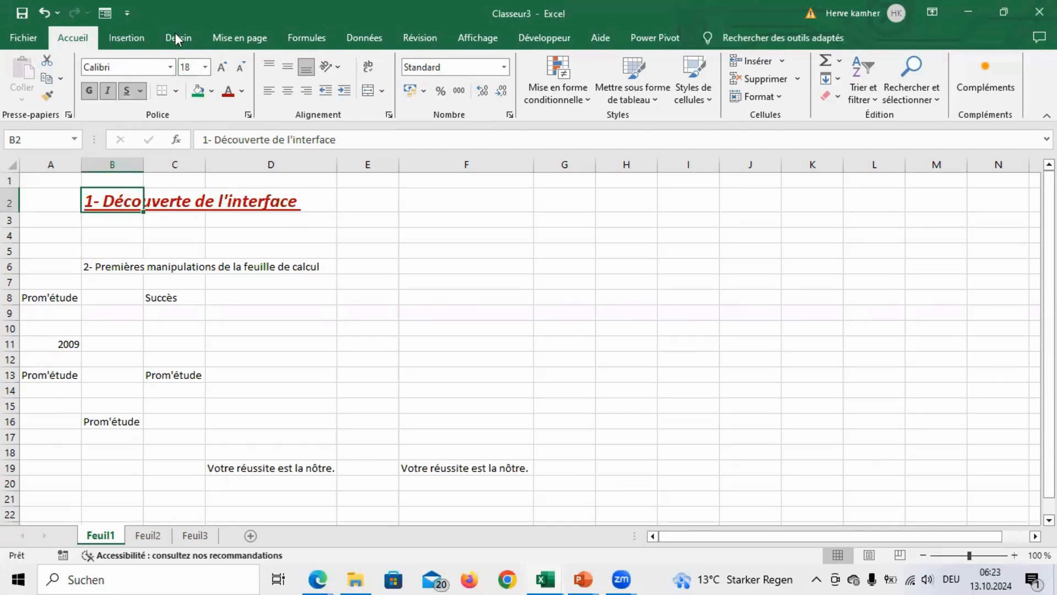
pyautogui.click(222, 69)
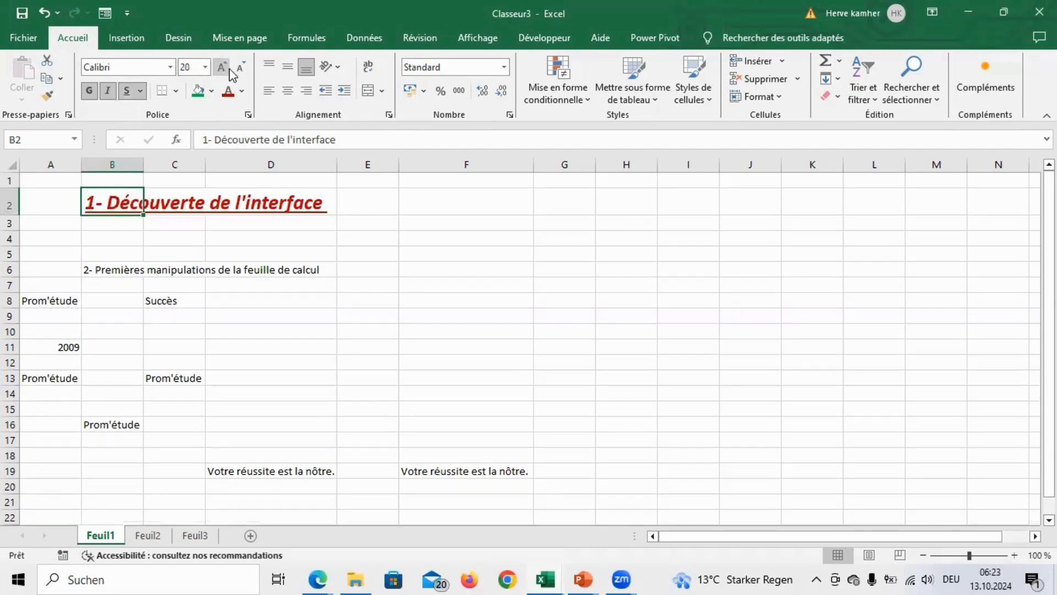
pyautogui.click(240, 68)
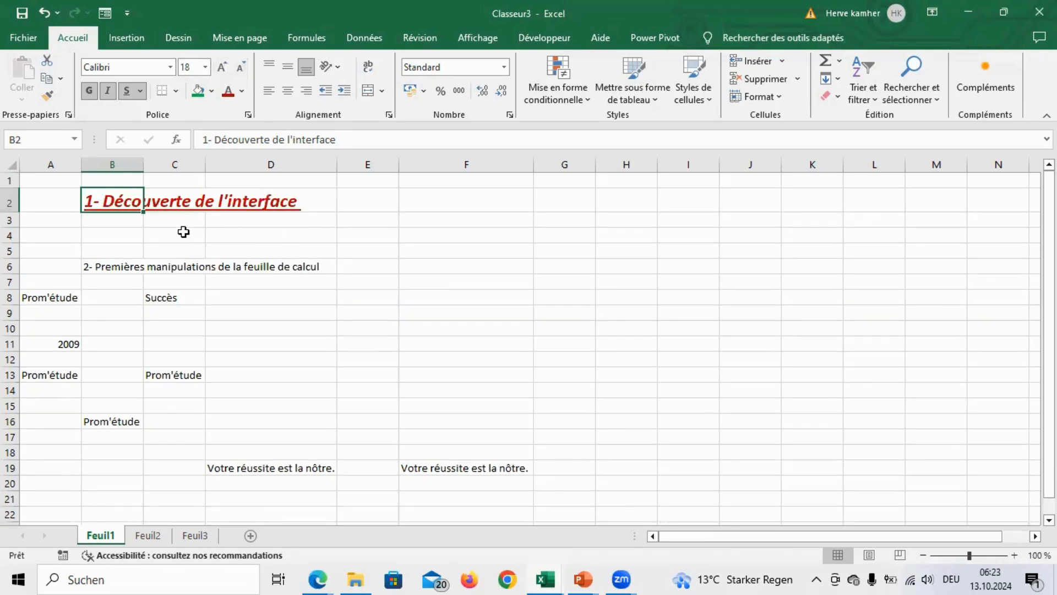
pyautogui.click(150, 230)
pyautogui.click(94, 201)
pyautogui.click(223, 67)
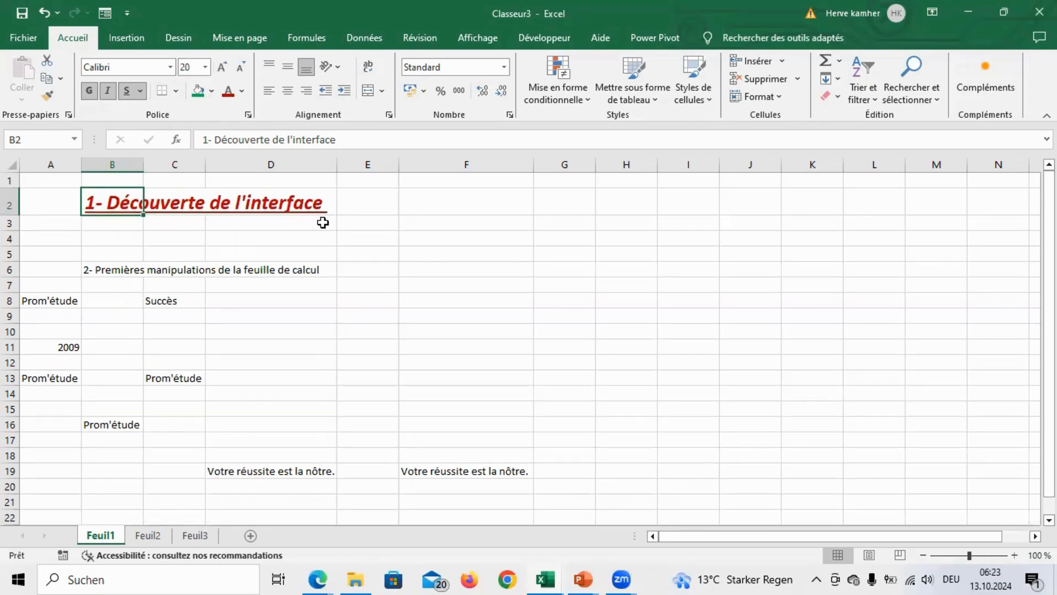
# Step: Compare the formatting of the titles in cells B2 and B6, and view the fill colours available for B2
pyautogui.click(102, 274)
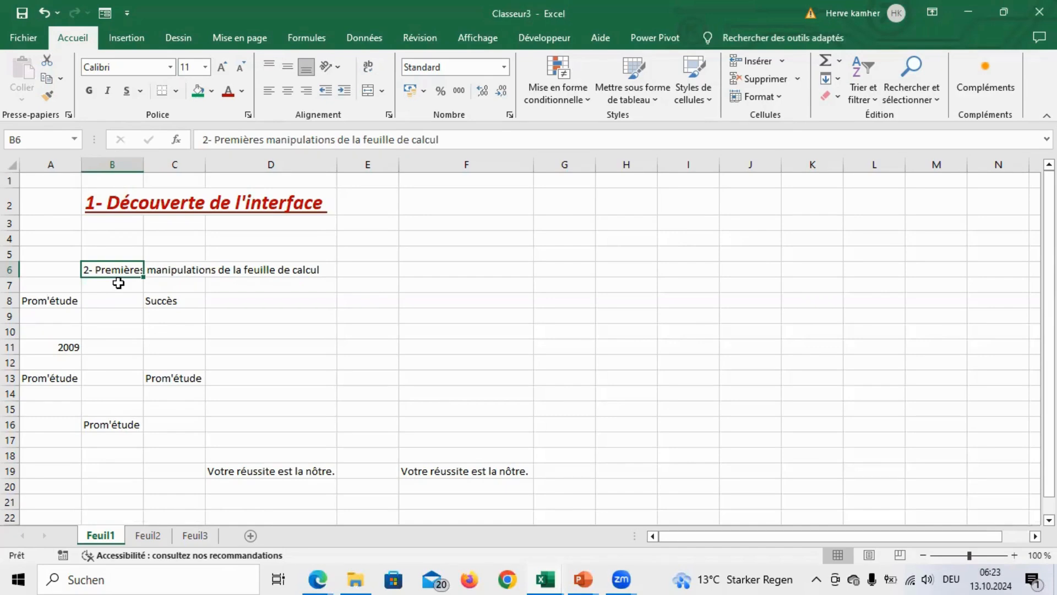
pyautogui.click(104, 205)
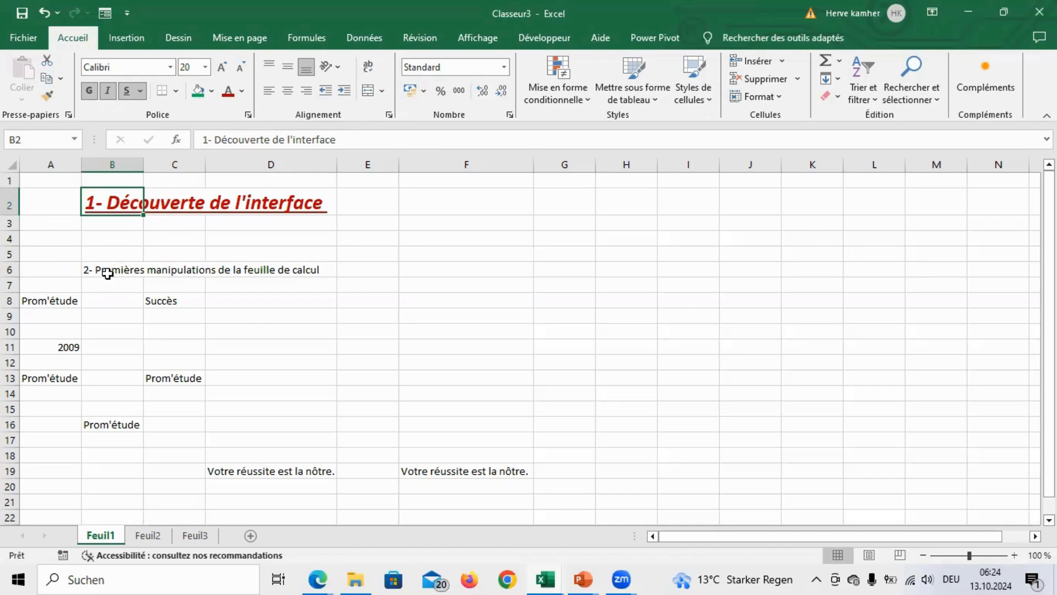
pyautogui.click(105, 273)
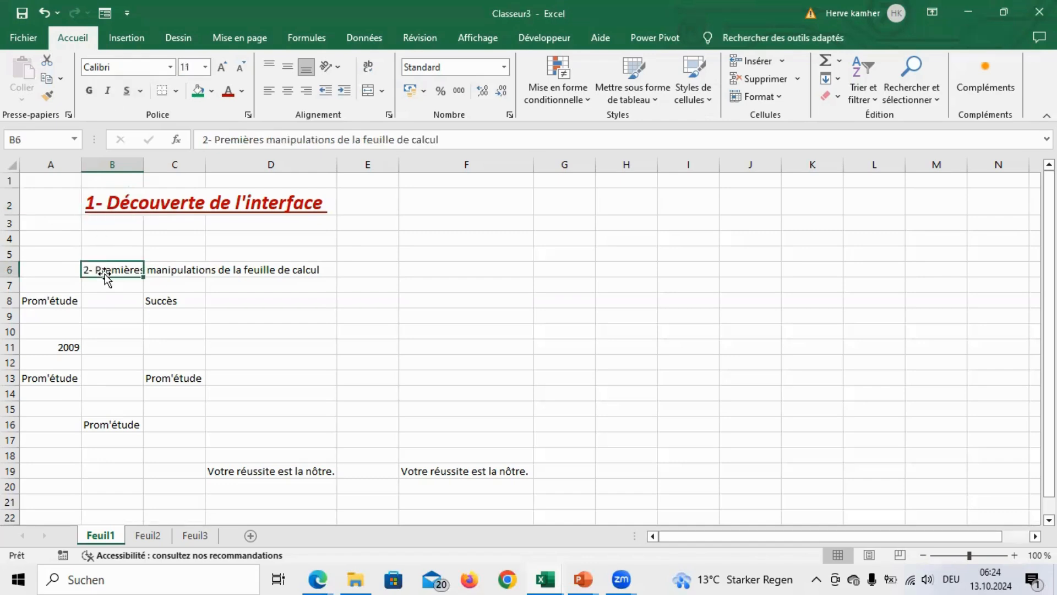
pyautogui.click(117, 205)
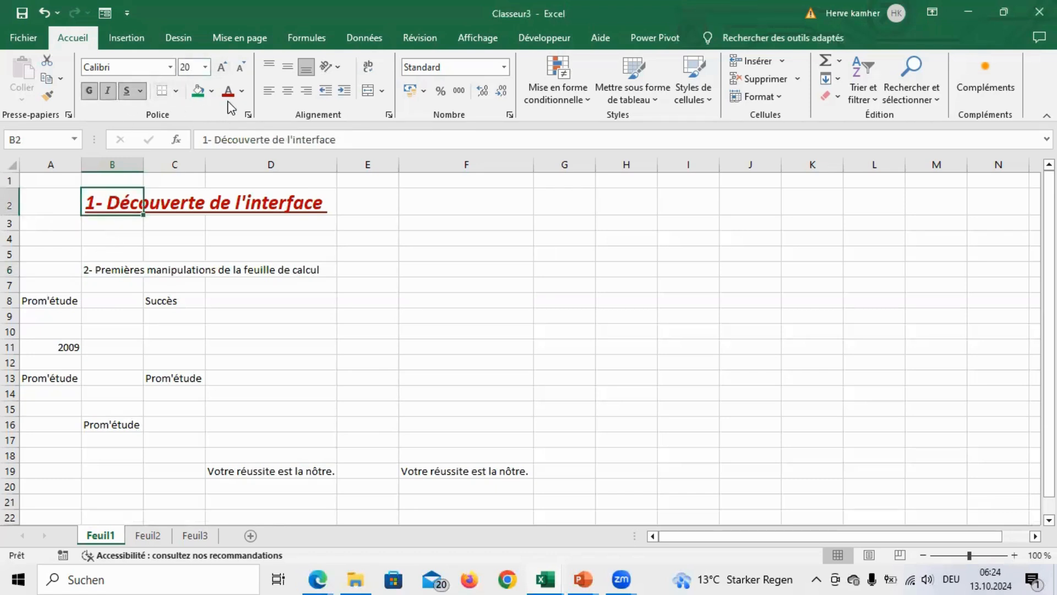
pyautogui.click(212, 91)
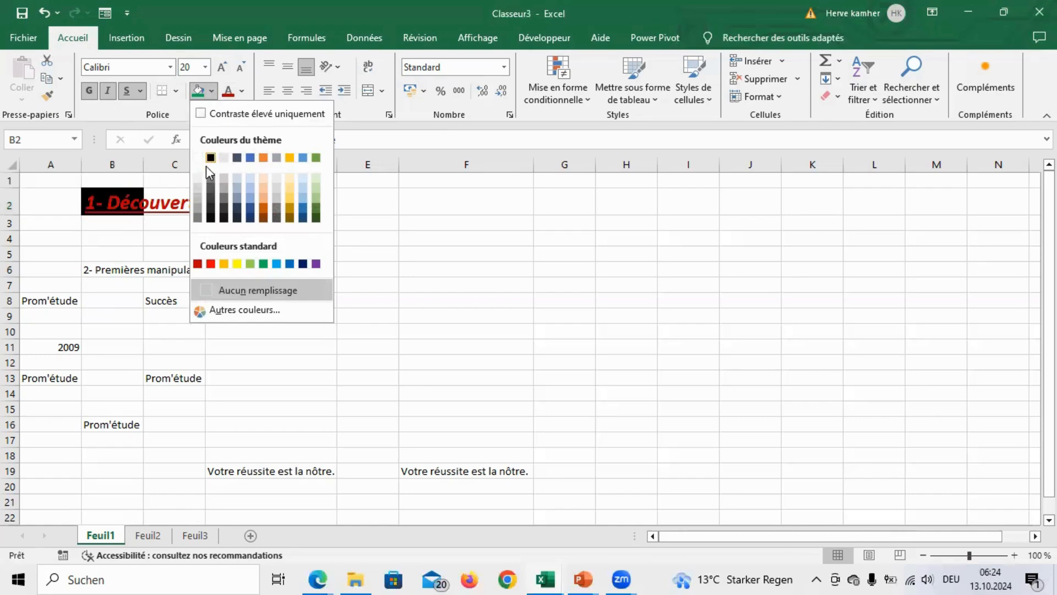
pyautogui.click(448, 226)
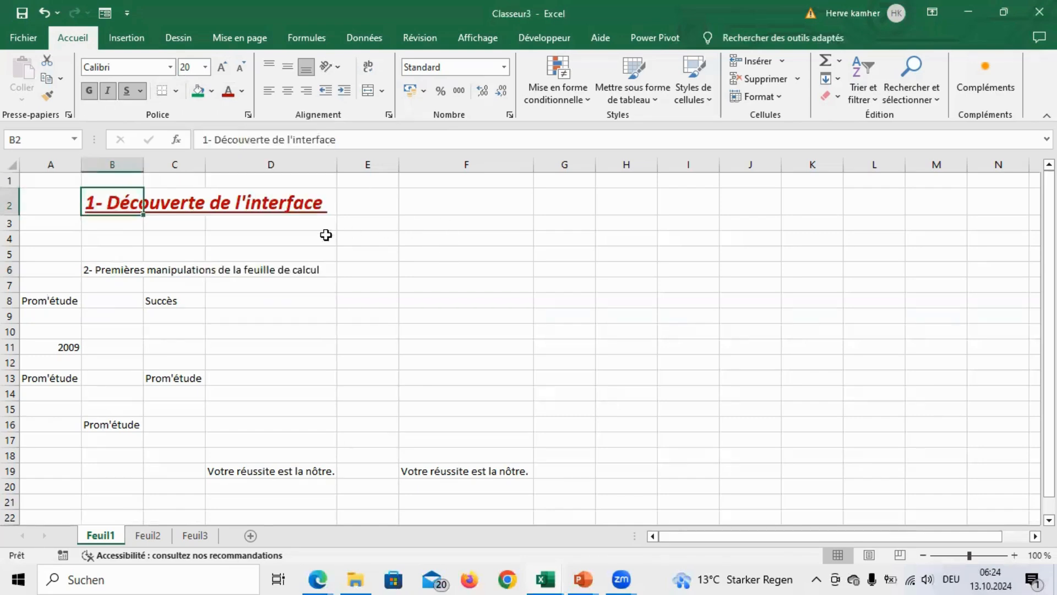
pyautogui.click(115, 239)
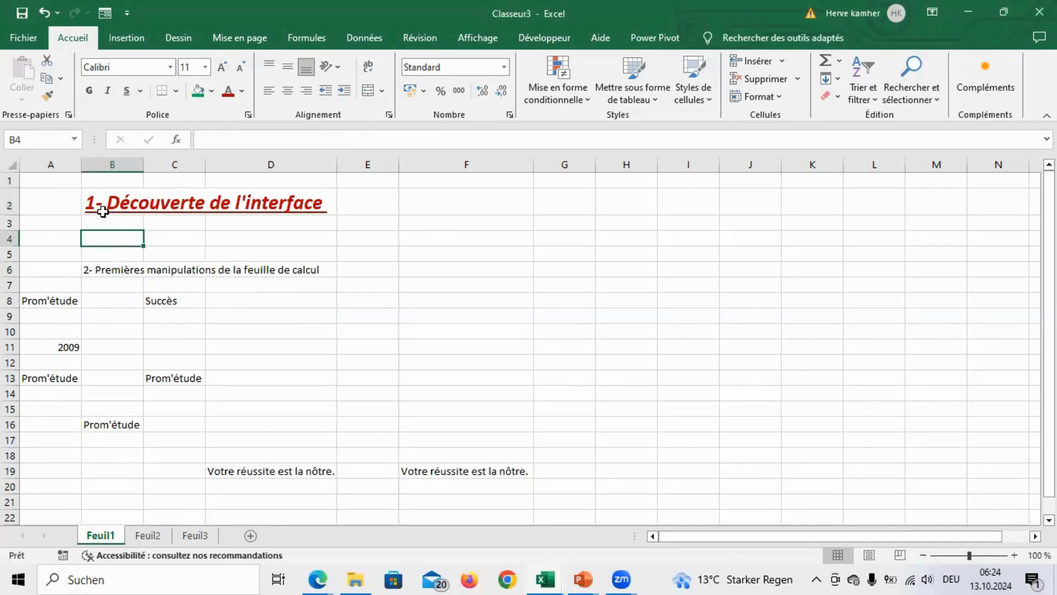
pyautogui.click(103, 204)
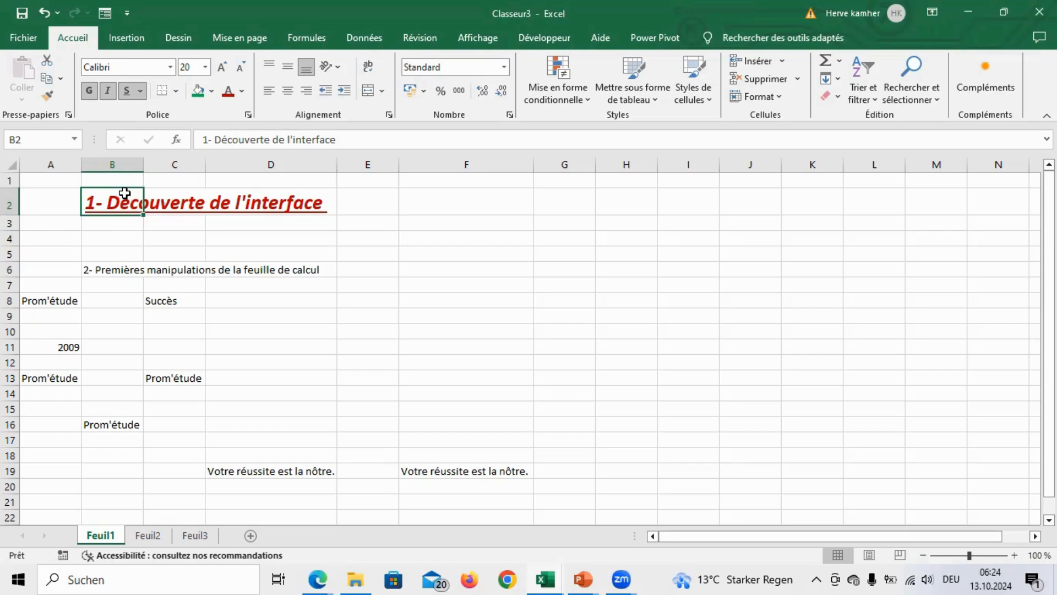
pyautogui.click(85, 270)
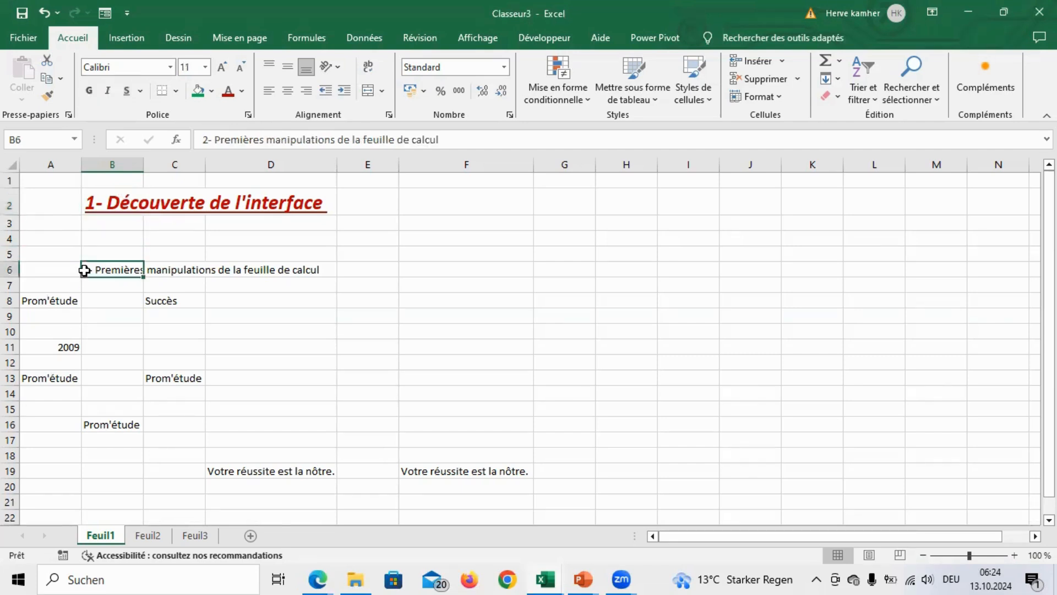
pyautogui.click(98, 206)
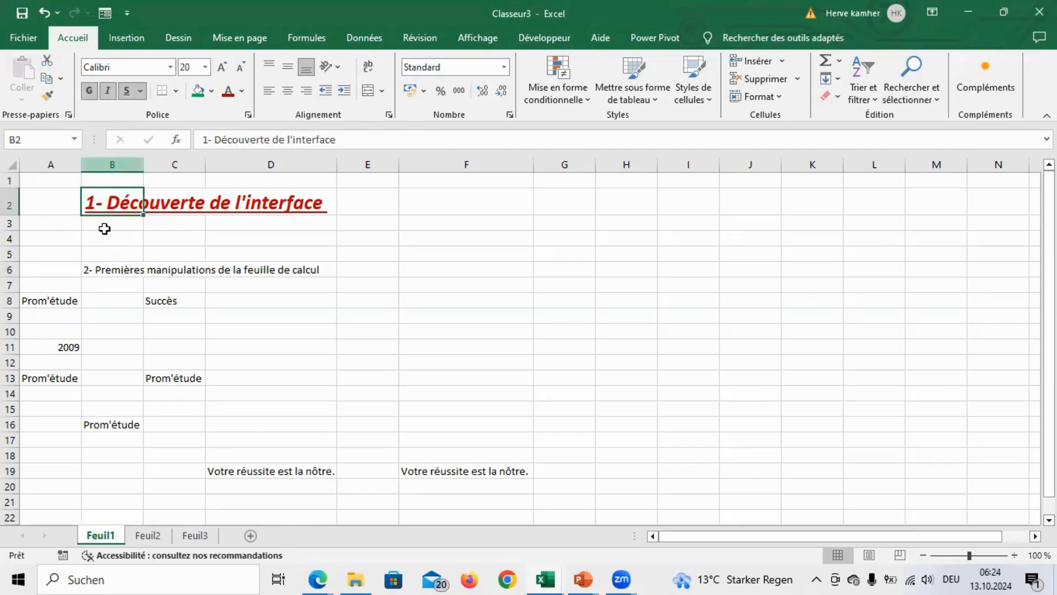
pyautogui.click(106, 283)
pyautogui.click(99, 272)
# Step: Copy the formatting of the title in cell B2 onto the title in cell B6 with Format Painter
pyautogui.click(101, 212)
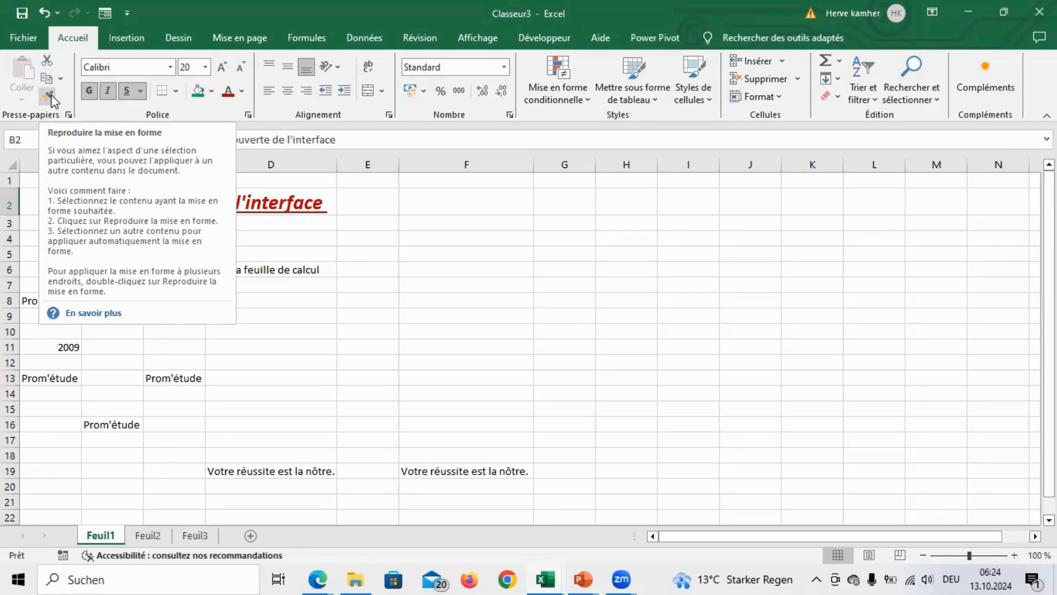
pyautogui.click(462, 212)
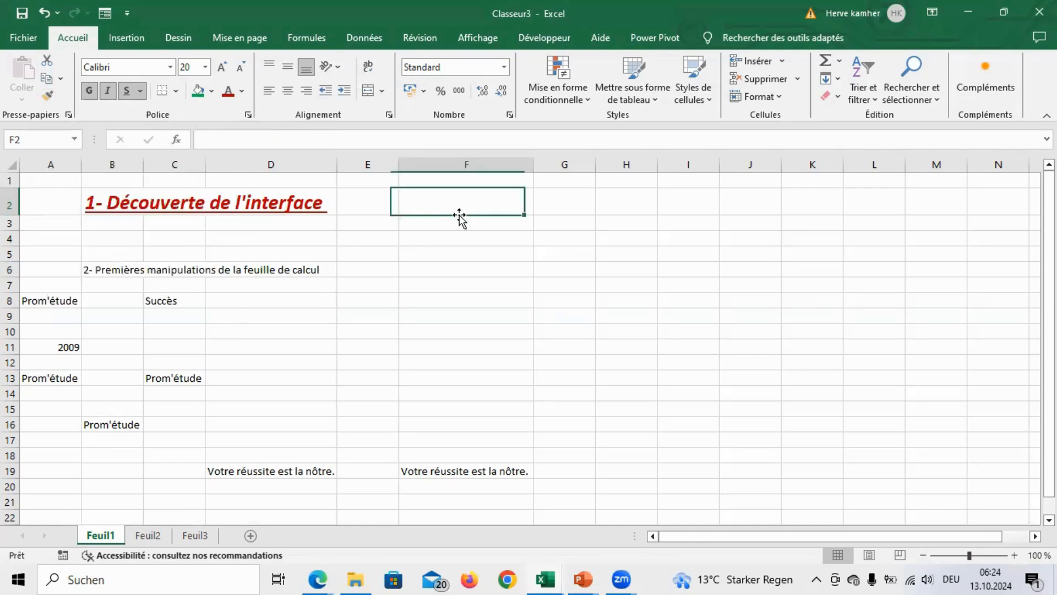
pyautogui.click(115, 200)
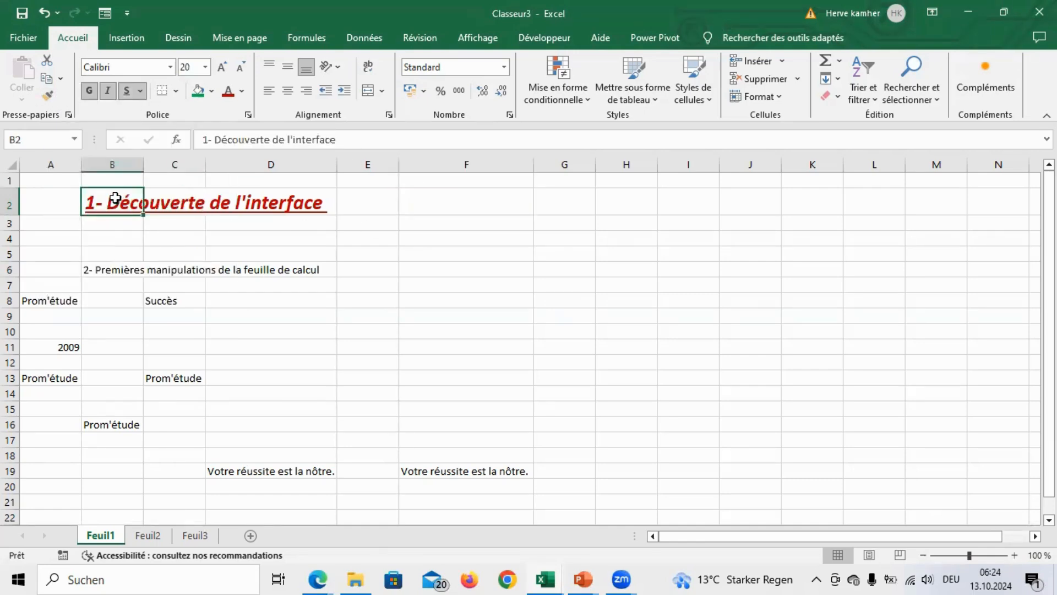
pyautogui.click(48, 97)
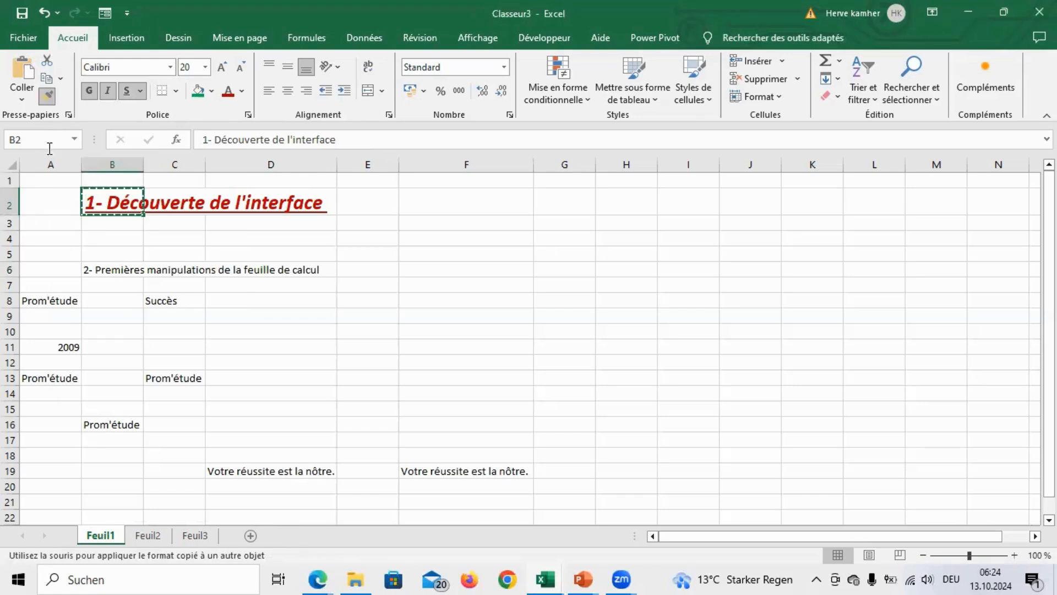
pyautogui.click(92, 269)
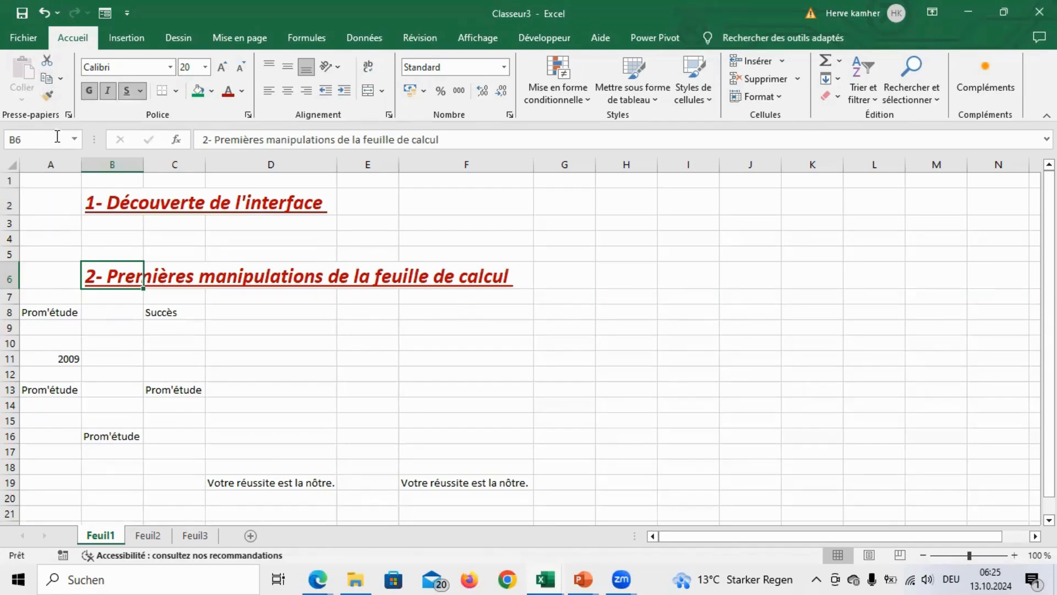
pyautogui.click(49, 98)
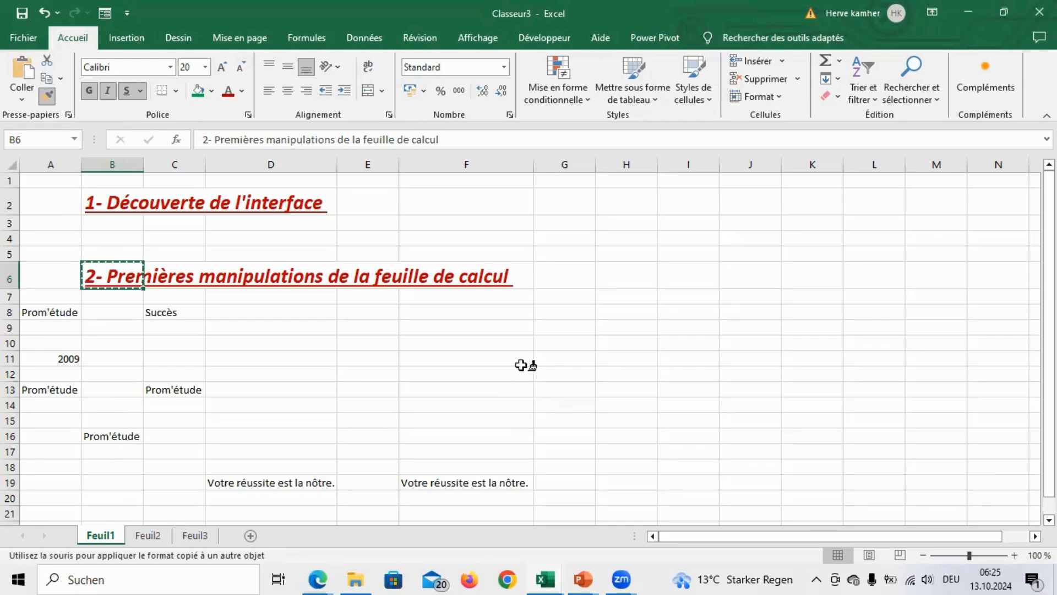
pyautogui.click(48, 98)
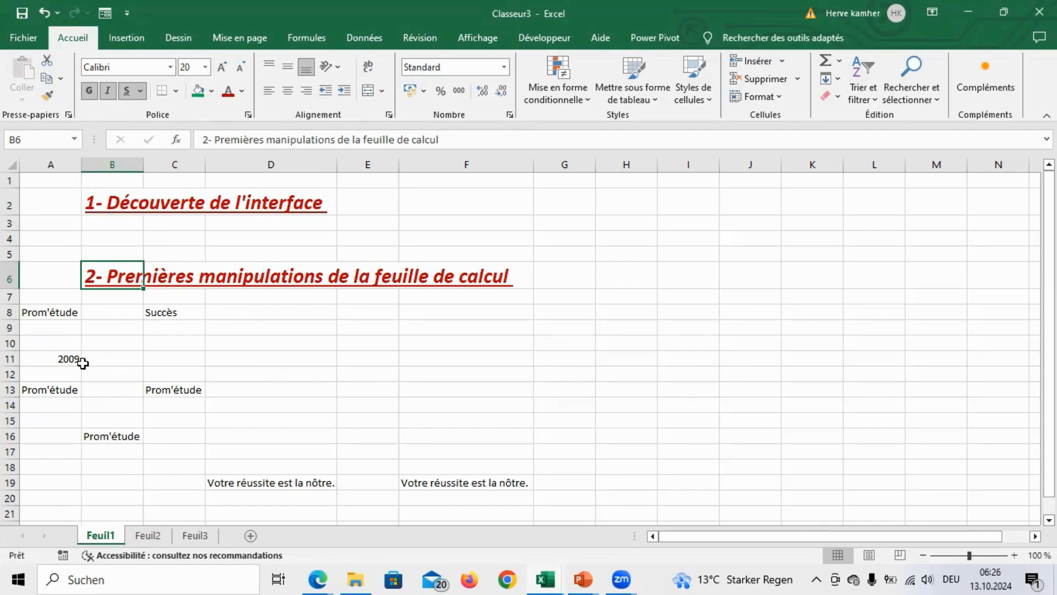
pyautogui.click(60, 315)
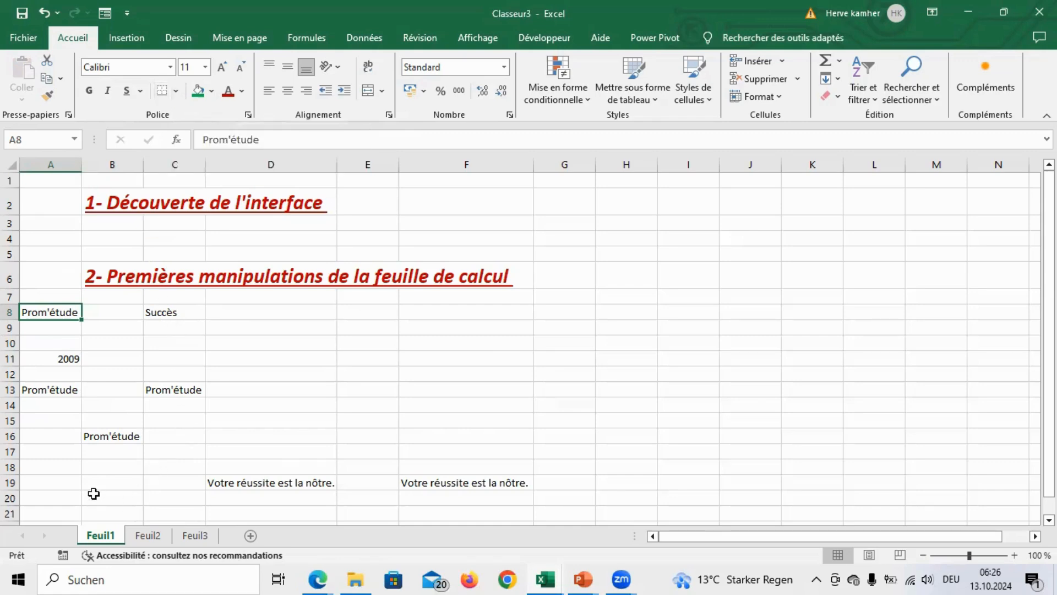
pyautogui.click(103, 480)
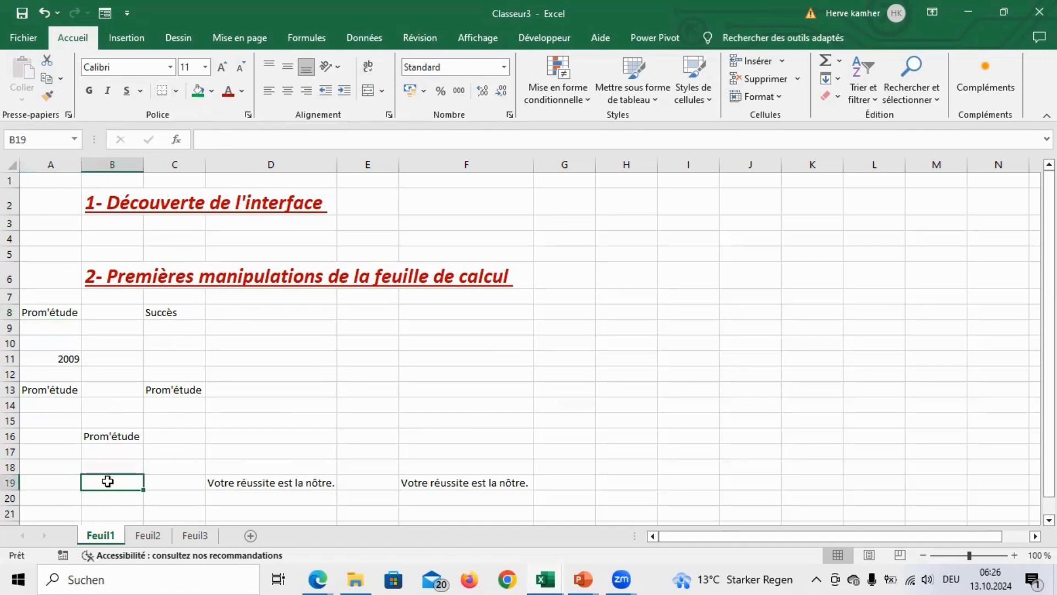
pyautogui.click(156, 482)
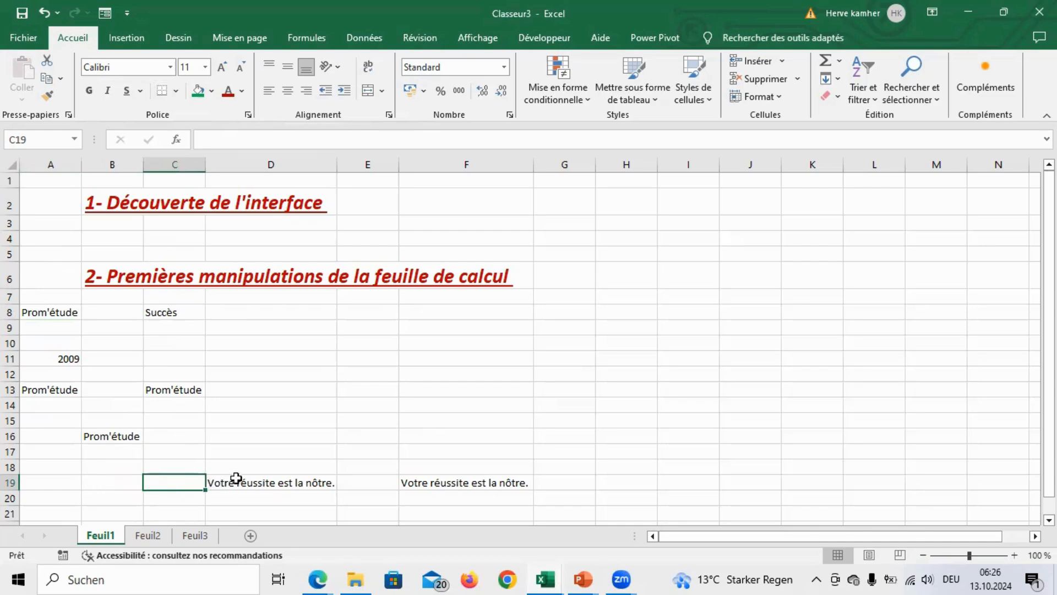
pyautogui.click(111, 480)
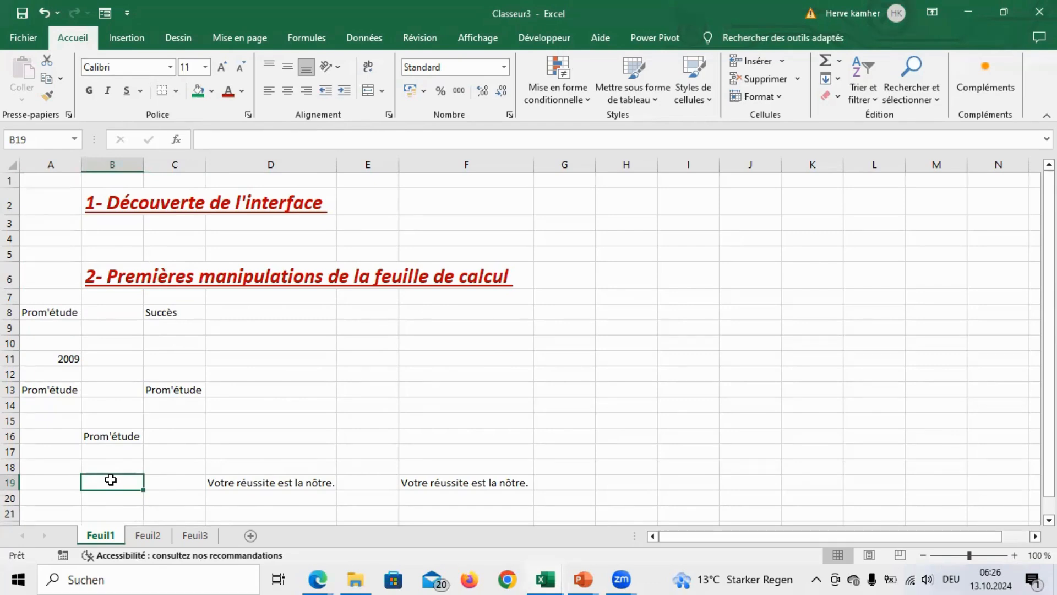
# Step: Try copying the text of cell D19 into B19 and auto-fitting column B, undo the fitting and clear B19
pyautogui.click(254, 483)
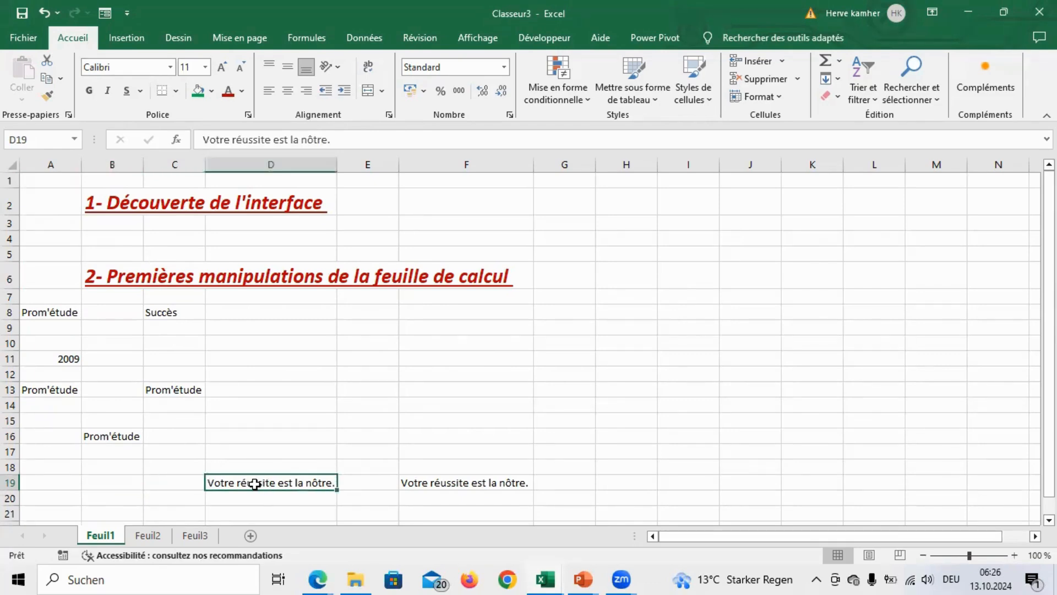
pyautogui.hotkey('ctrl', 'c')
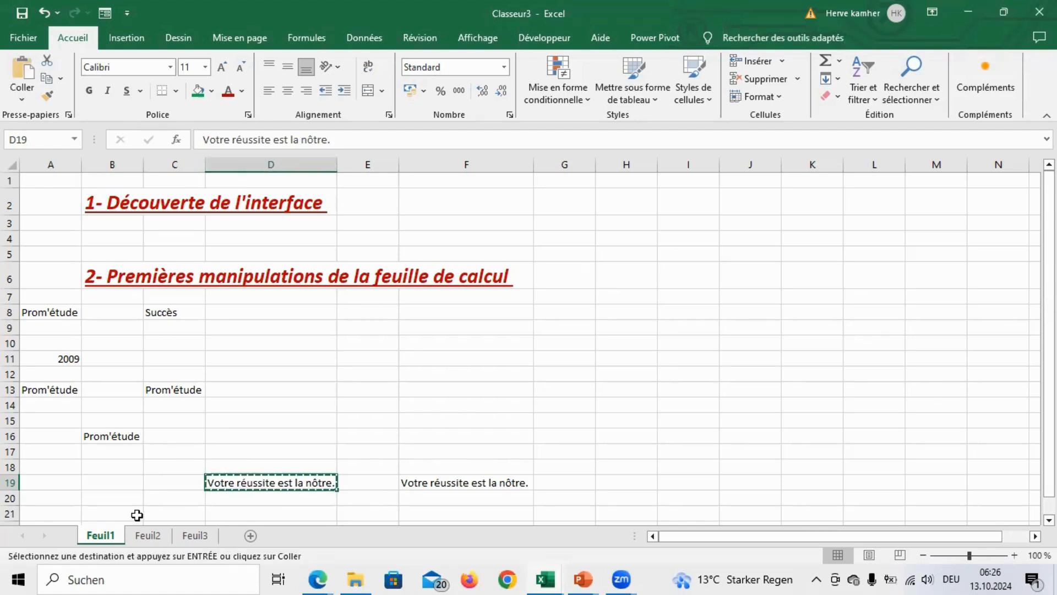
pyautogui.click(110, 486)
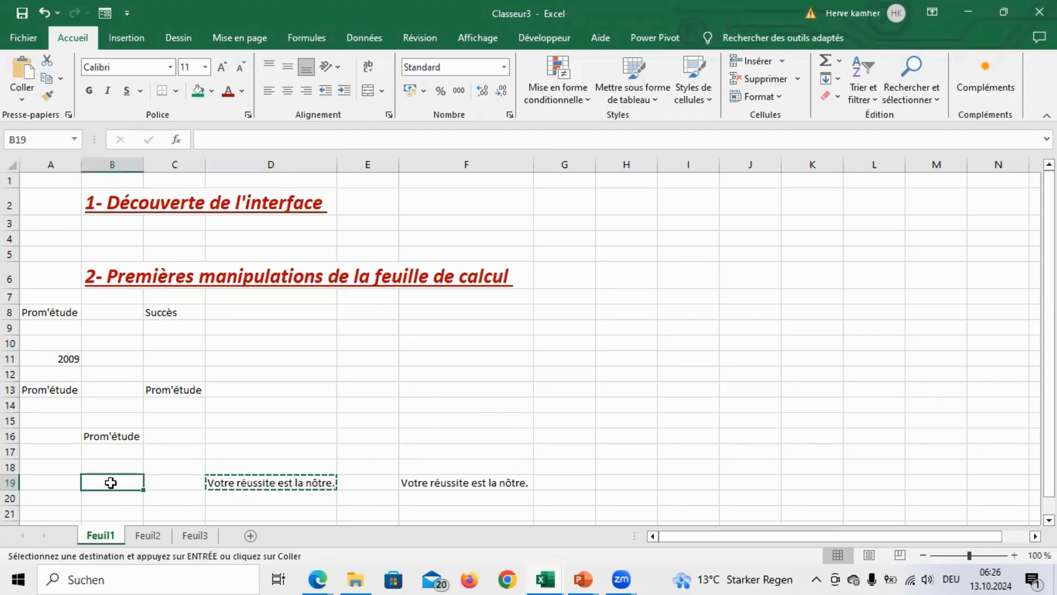
pyautogui.hotkey('ctrl', 'v')
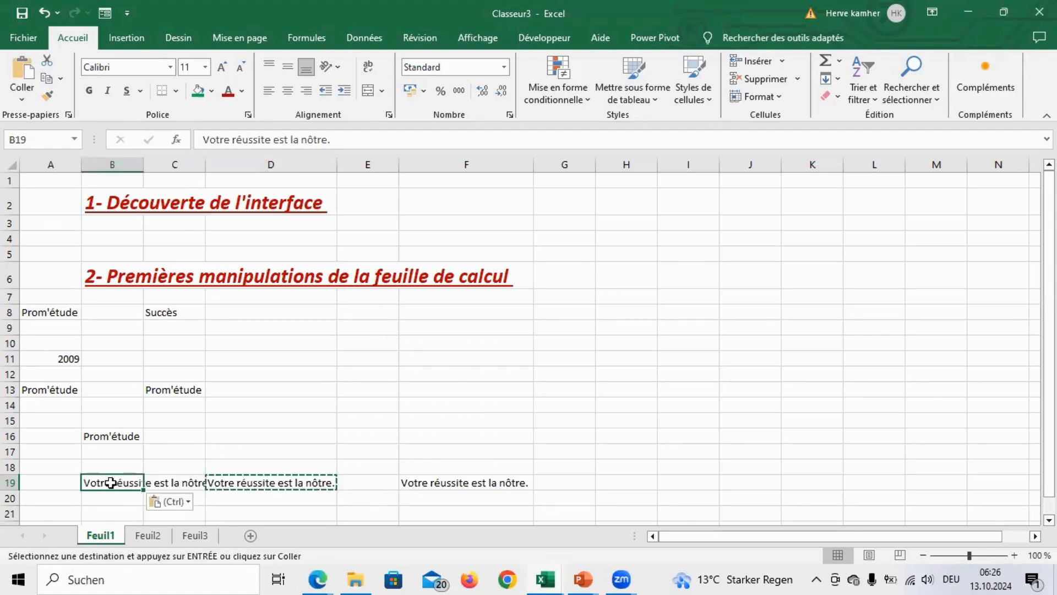
pyautogui.doubleClick(144, 168)
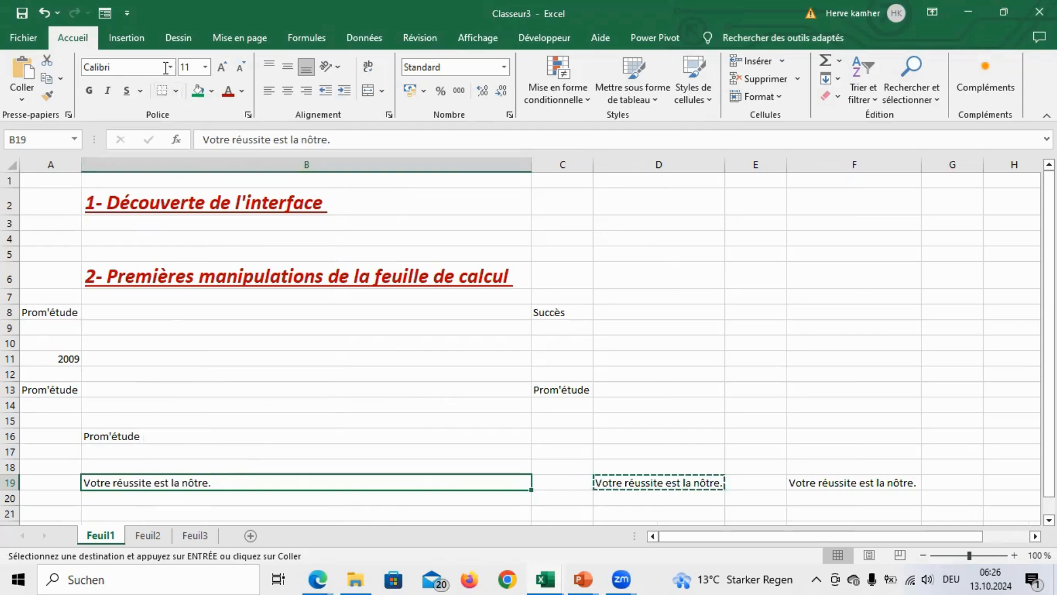
pyautogui.click(44, 12)
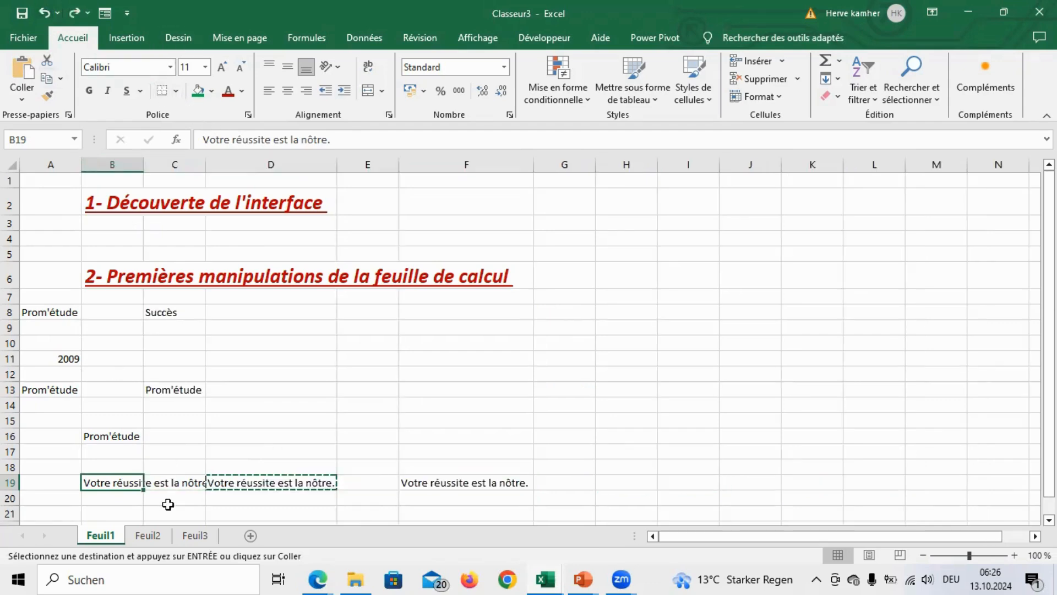
pyautogui.press('BackSpace')
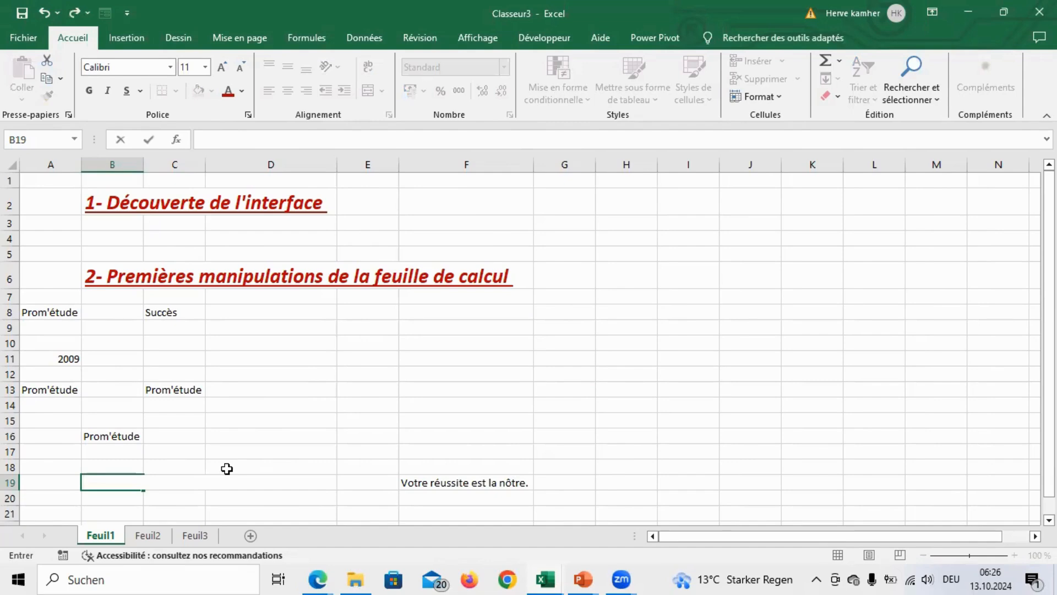
pyautogui.press('Return')
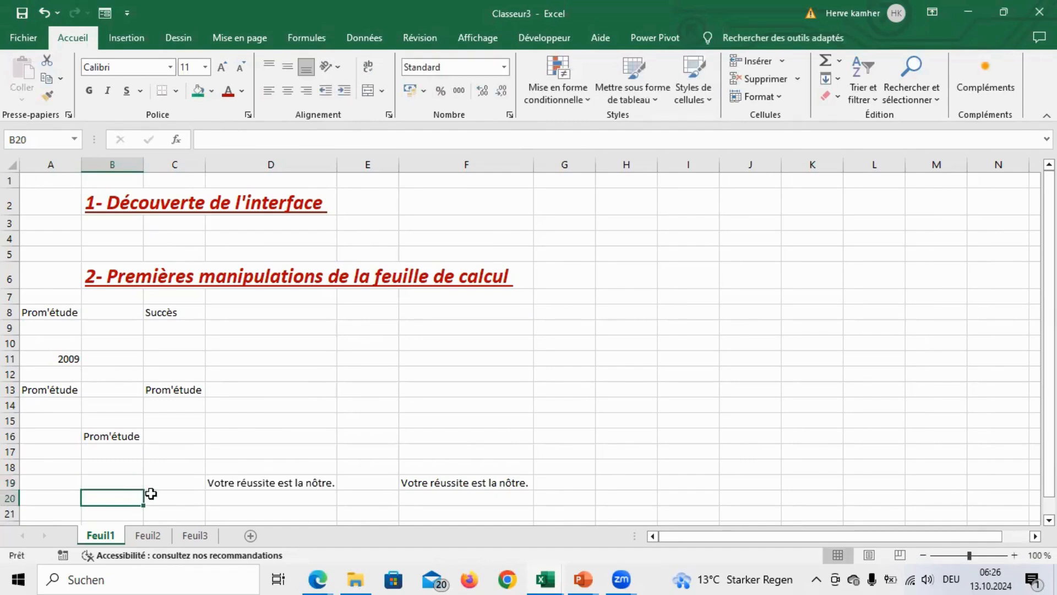
# Step: Copy the text "Votre réussite est la nôtre." from cell D19 into C19 and auto-fit the width of column C
pyautogui.click(168, 482)
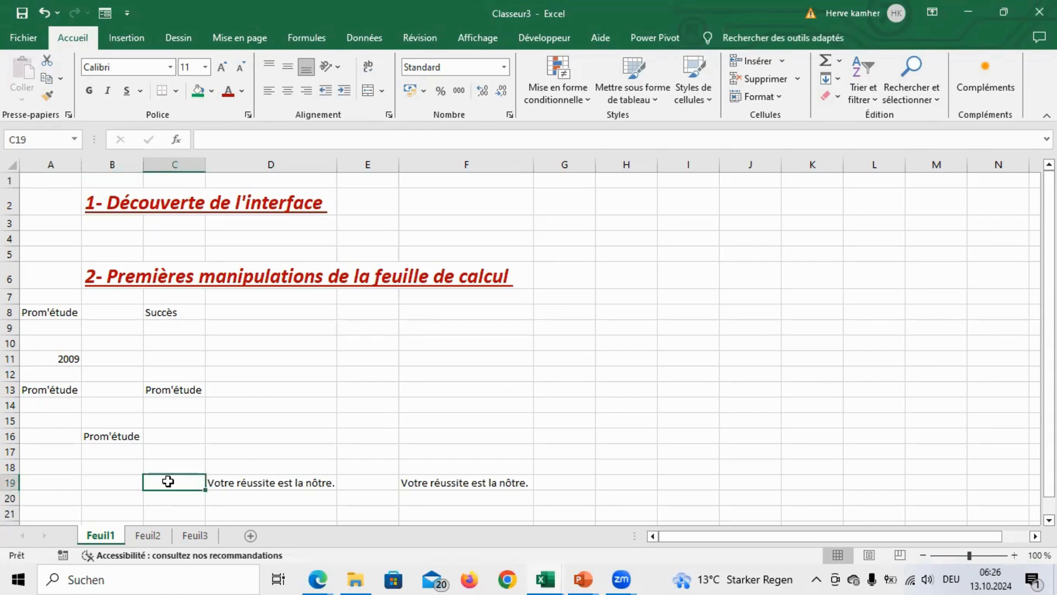
pyautogui.click(213, 483)
pyautogui.hotkey('ctrl', 'c')
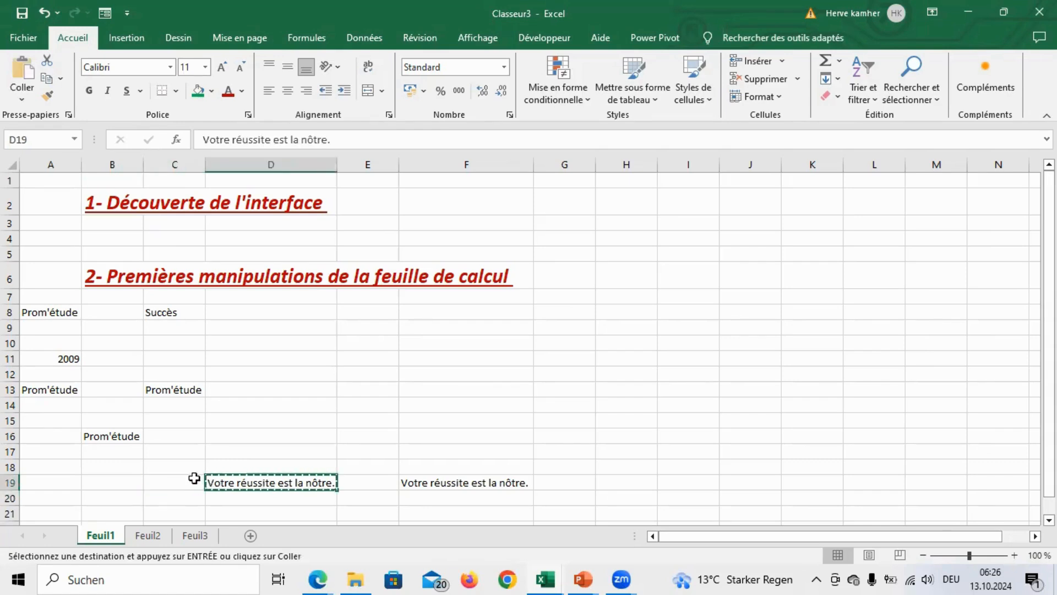
pyautogui.click(178, 480)
pyautogui.hotkey('ctrl', 'v')
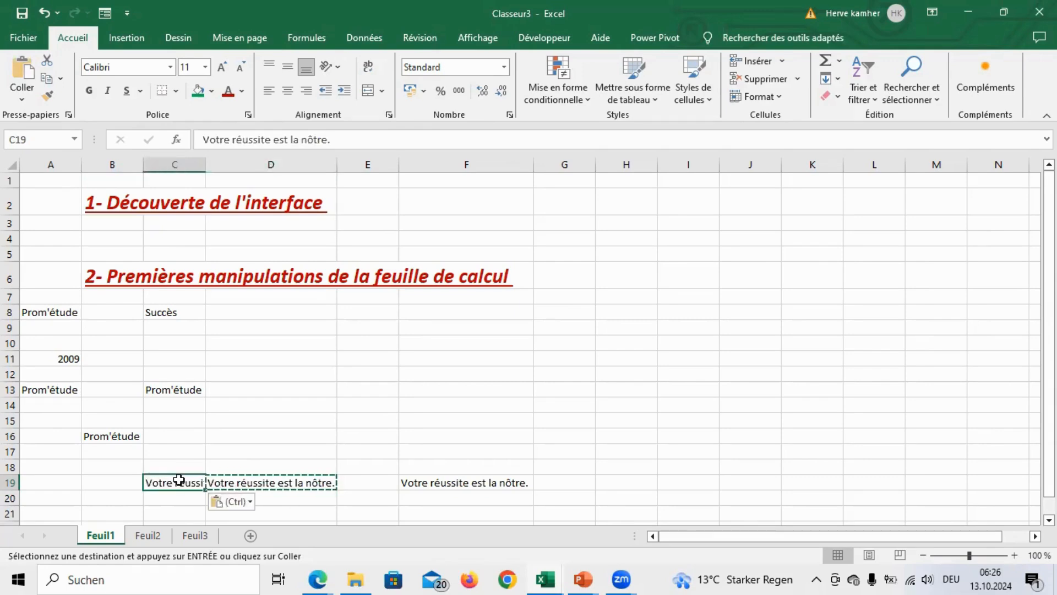
pyautogui.doubleClick(203, 162)
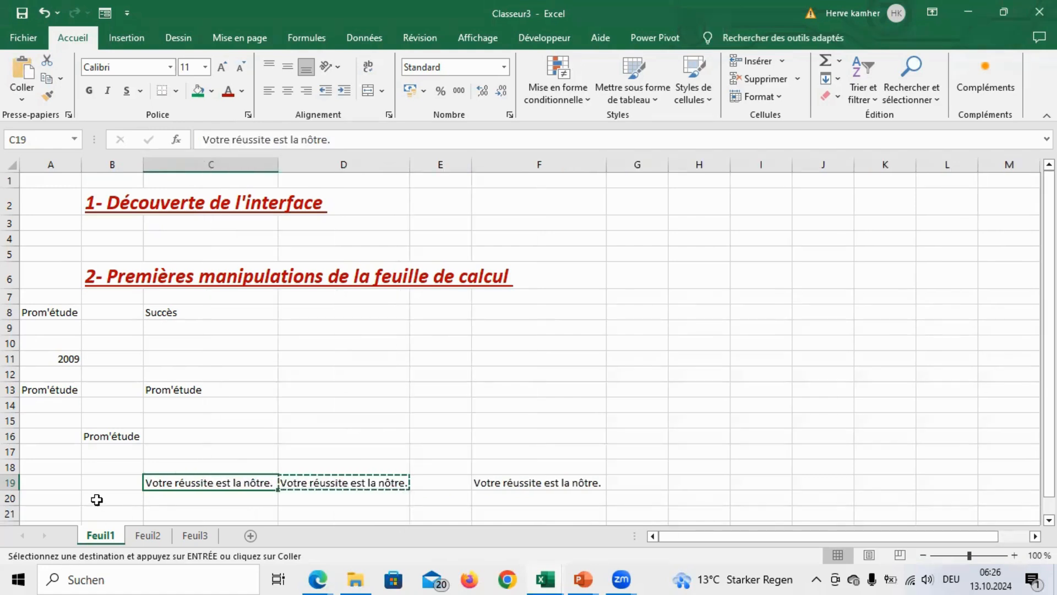
pyautogui.click(95, 498)
pyautogui.click(320, 454)
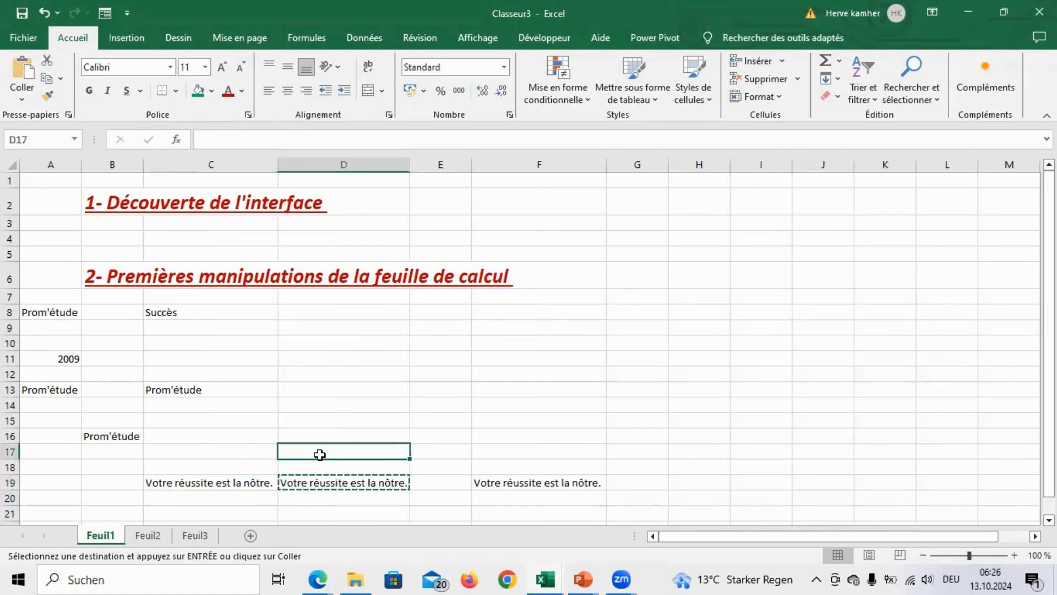
# Step: Make the text in cell A8 bold and surround the cell with thick outside borders
pyautogui.click(39, 310)
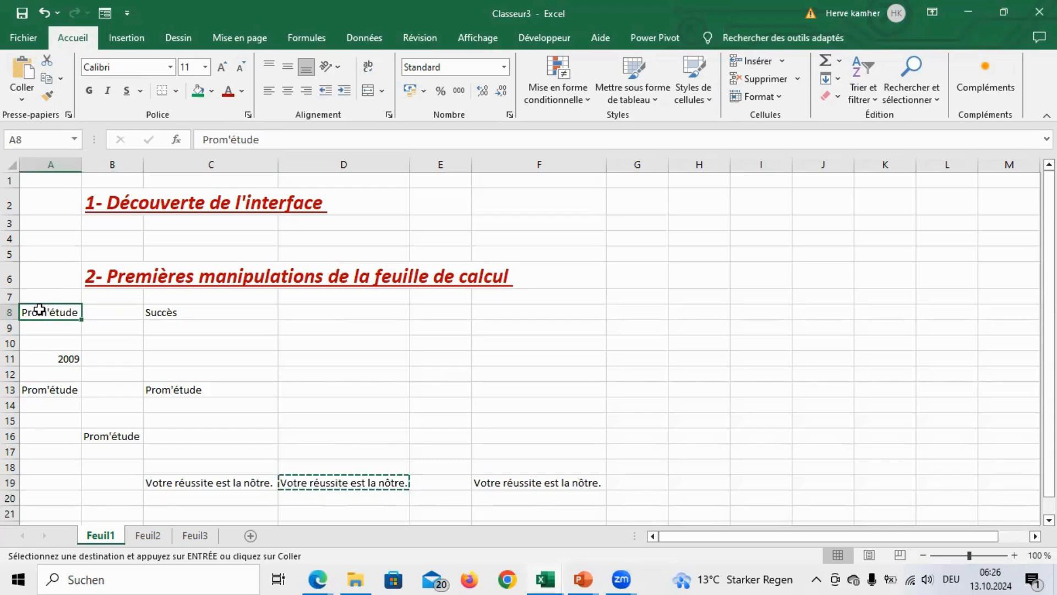
pyautogui.click(87, 92)
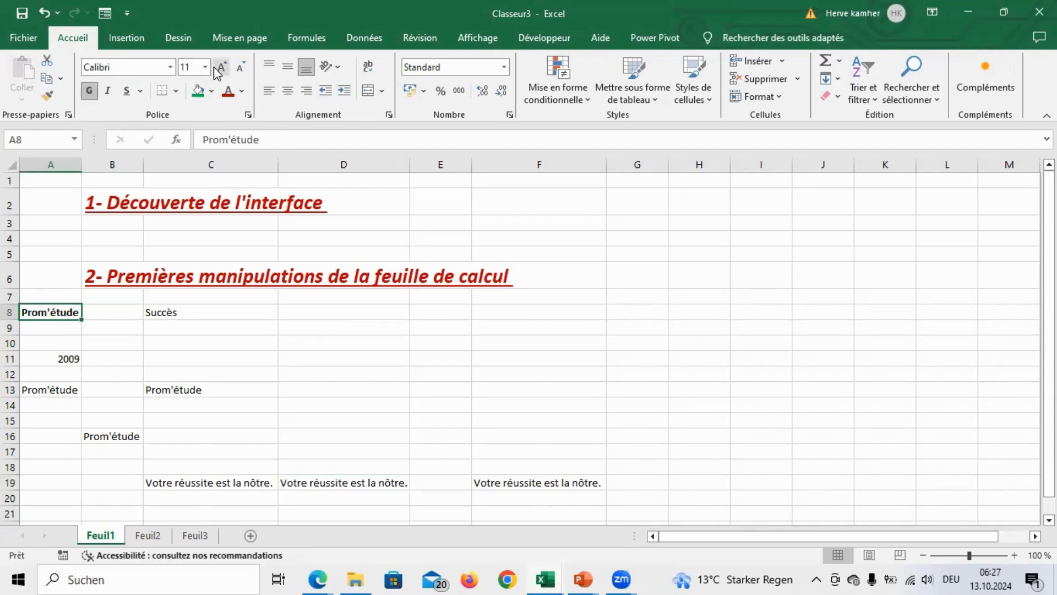
pyautogui.click(176, 91)
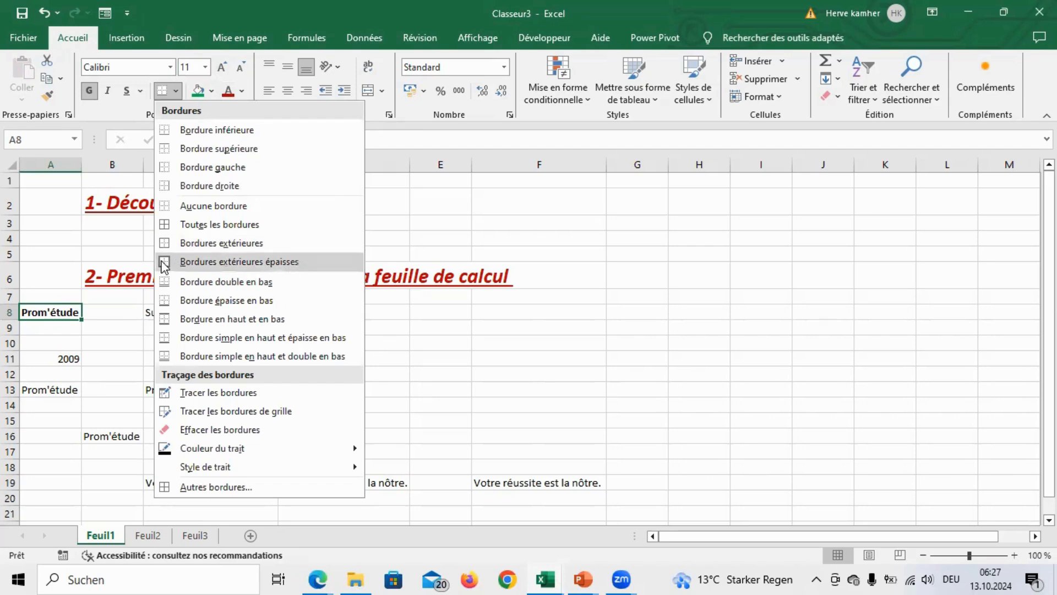
pyautogui.click(221, 262)
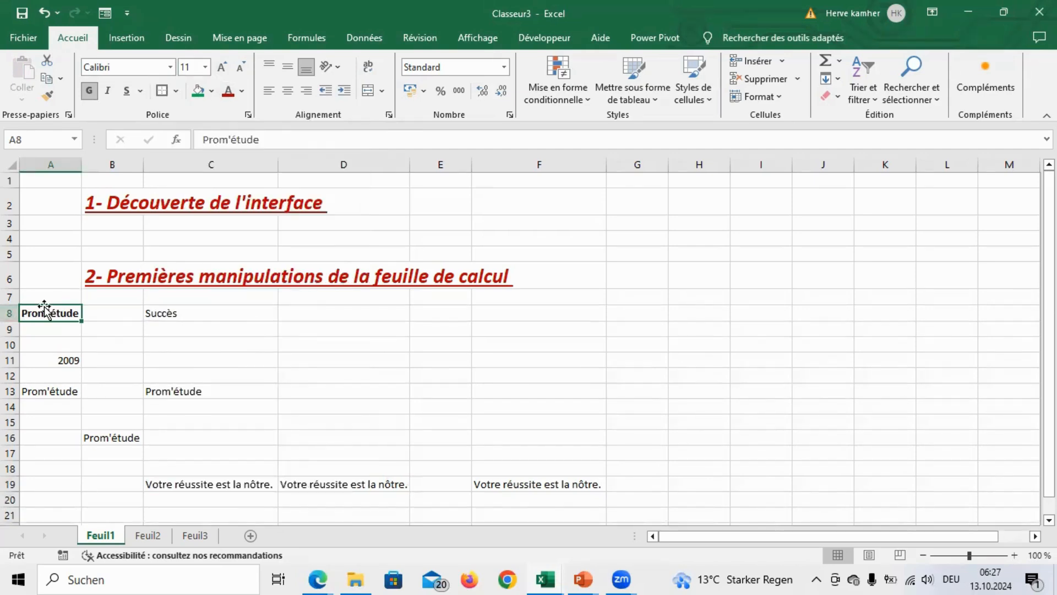
pyautogui.click(87, 341)
# Step: View the border line colours and other border options available for cell A8
pyautogui.click(41, 311)
pyautogui.click(176, 91)
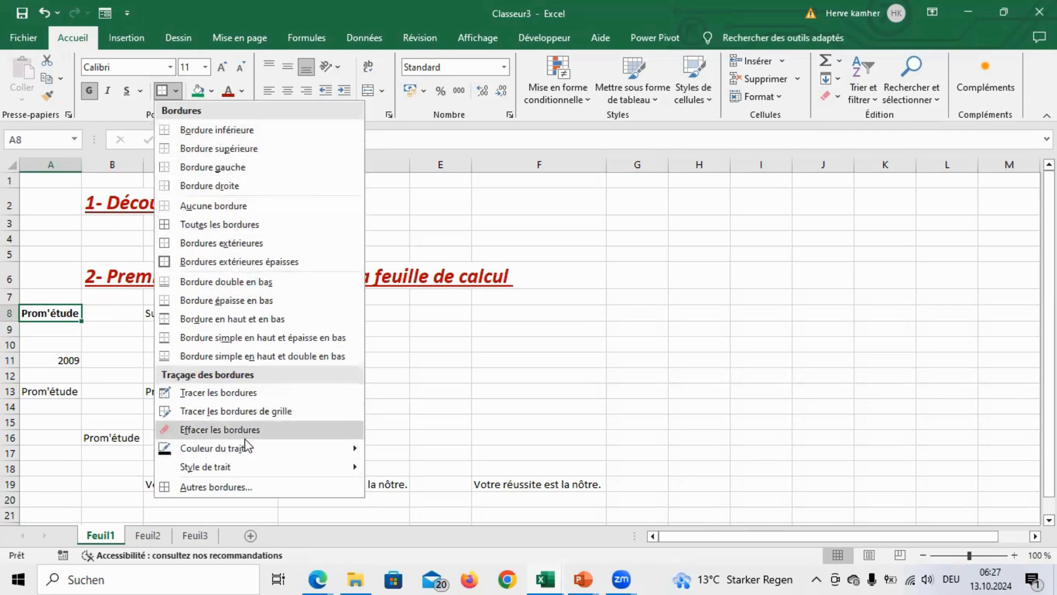
pyautogui.moveTo(349, 448)
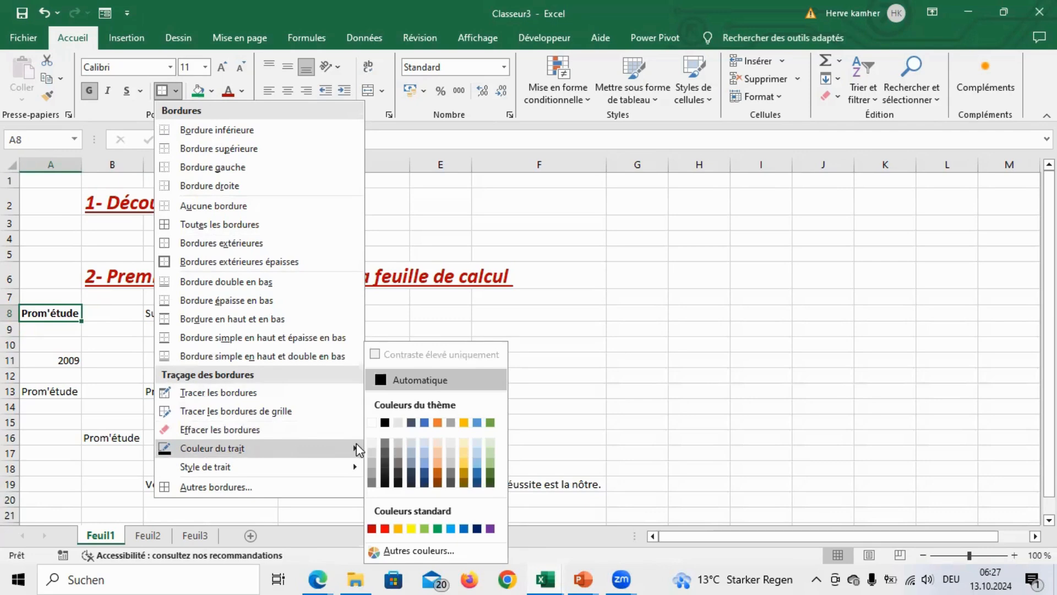
pyautogui.moveTo(338, 468)
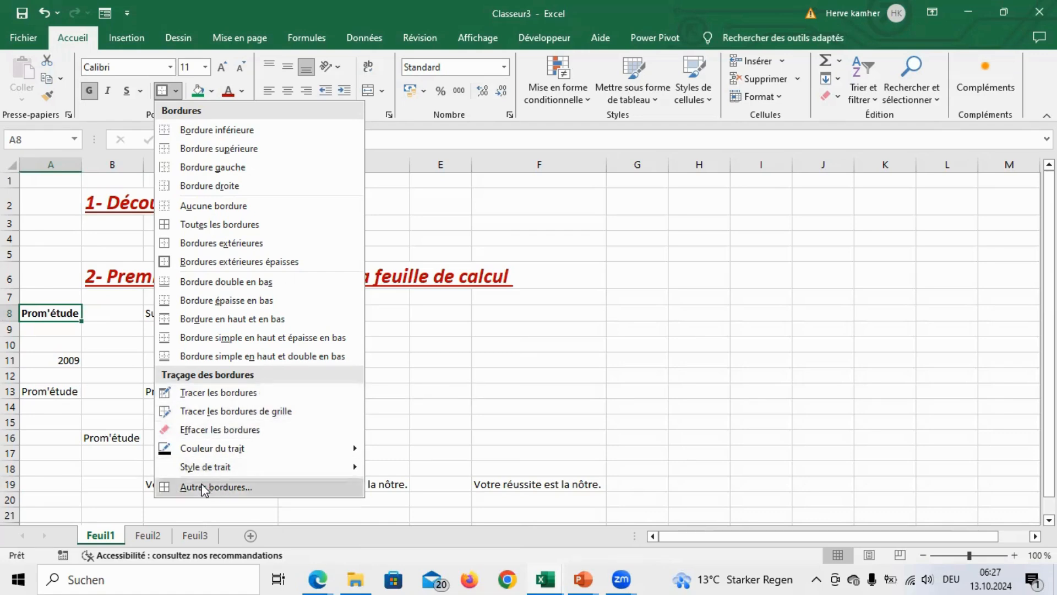
pyautogui.click(128, 320)
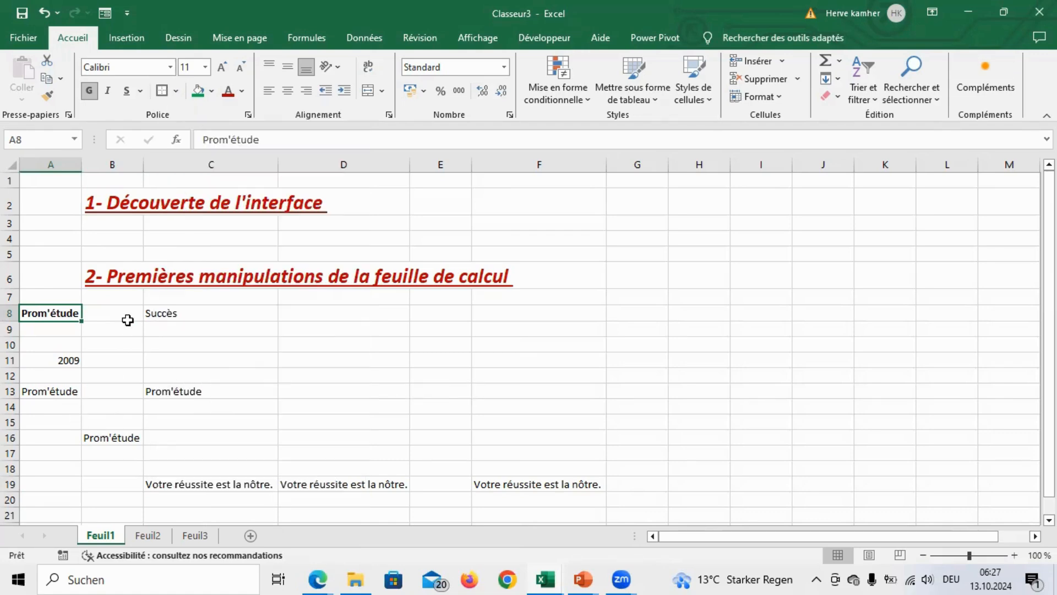
# Step: Fill cell C8 containing "Succès" with the standard green colour
pyautogui.click(166, 313)
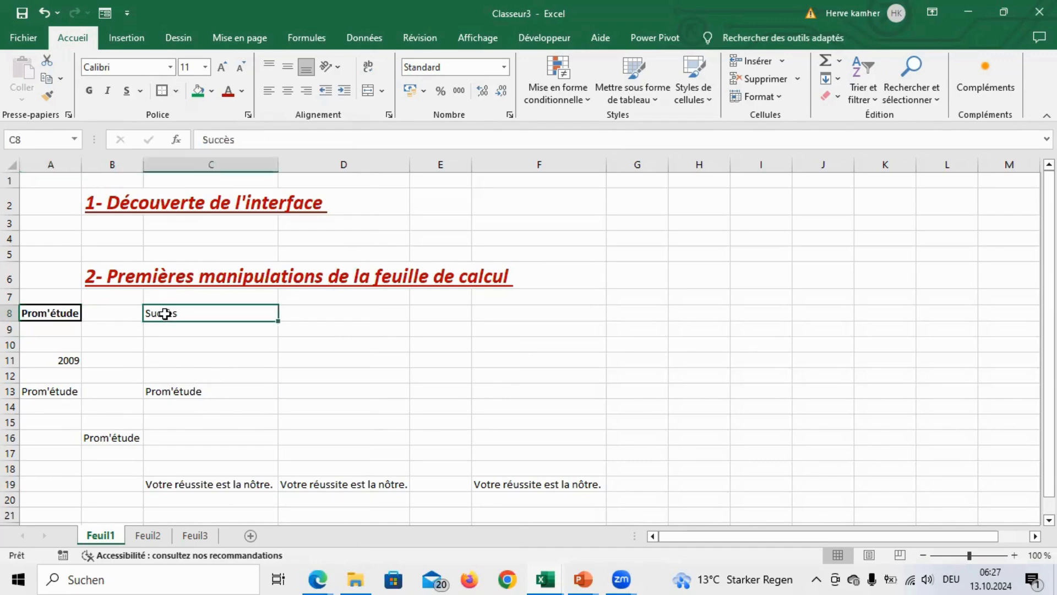
pyautogui.click(212, 92)
pyautogui.click(212, 92)
pyautogui.click(212, 92)
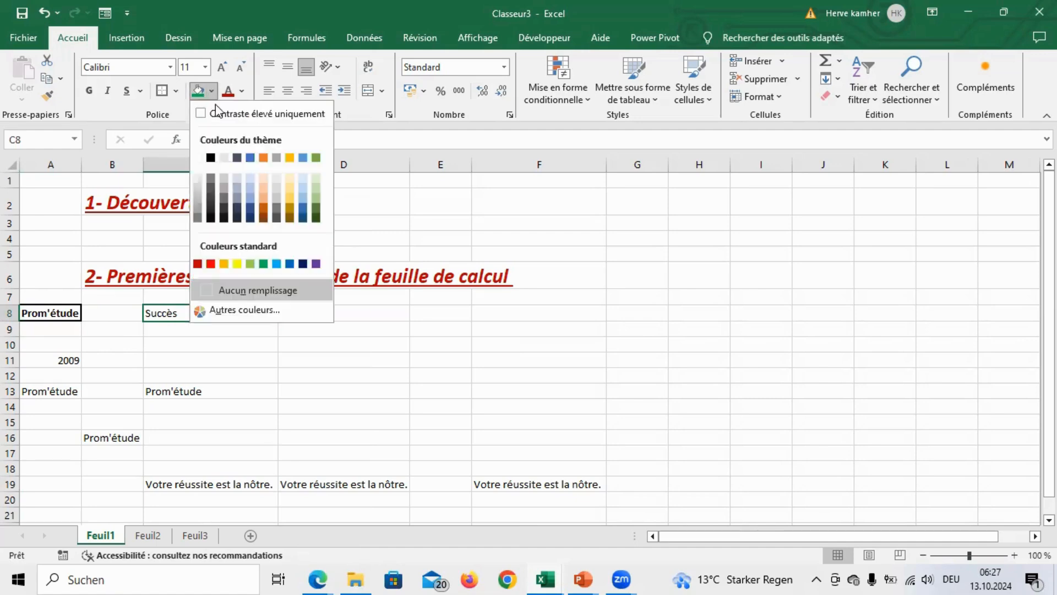
pyautogui.click(263, 264)
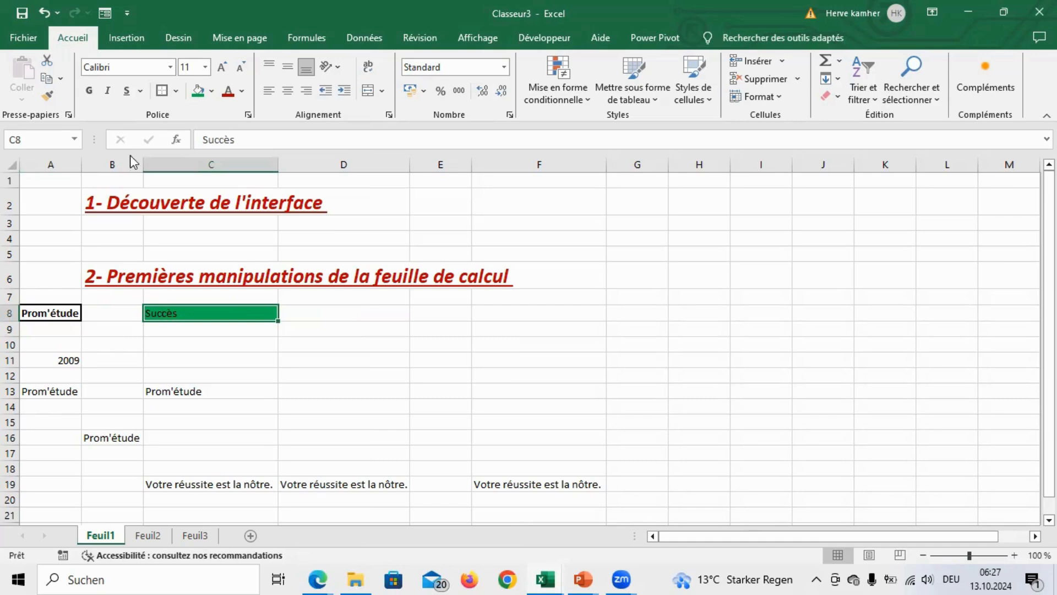
# Step: Make the text in cell C8 bold and white, and enlarge it three steps to font size 16
pyautogui.click(87, 90)
pyautogui.click(241, 91)
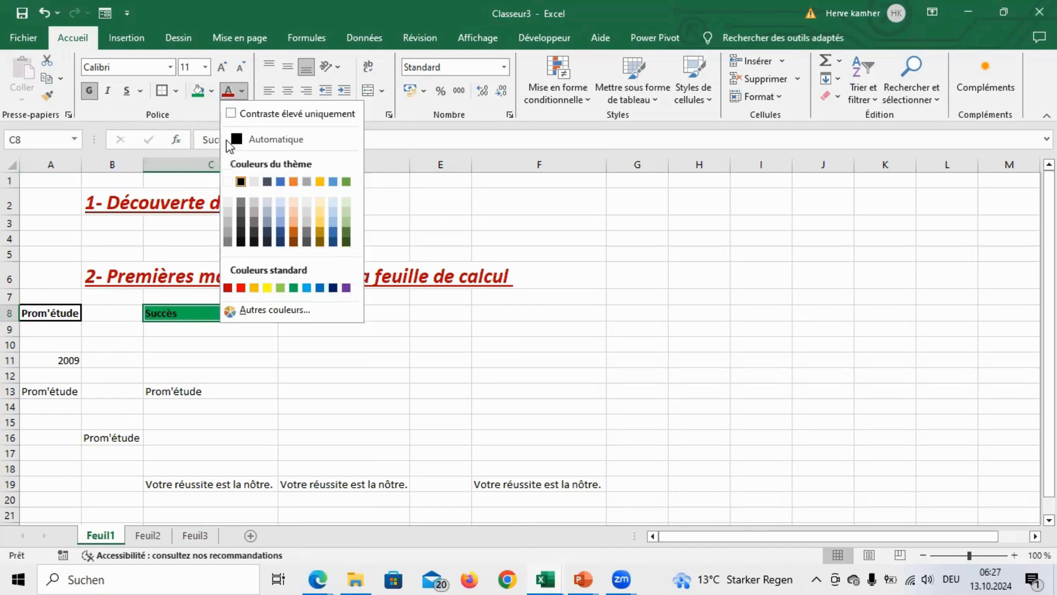
pyautogui.click(229, 183)
pyautogui.click(222, 68)
pyautogui.click(222, 68)
pyautogui.click(222, 68)
pyautogui.click(342, 376)
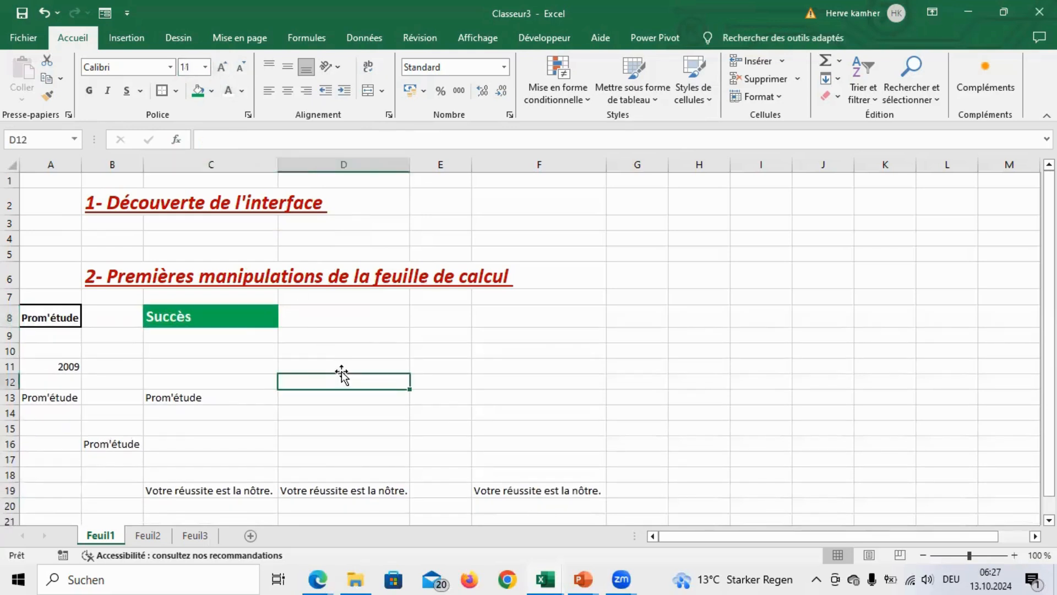
# Step: Align the text "Succès" to the right within cell C8
pyautogui.click(208, 316)
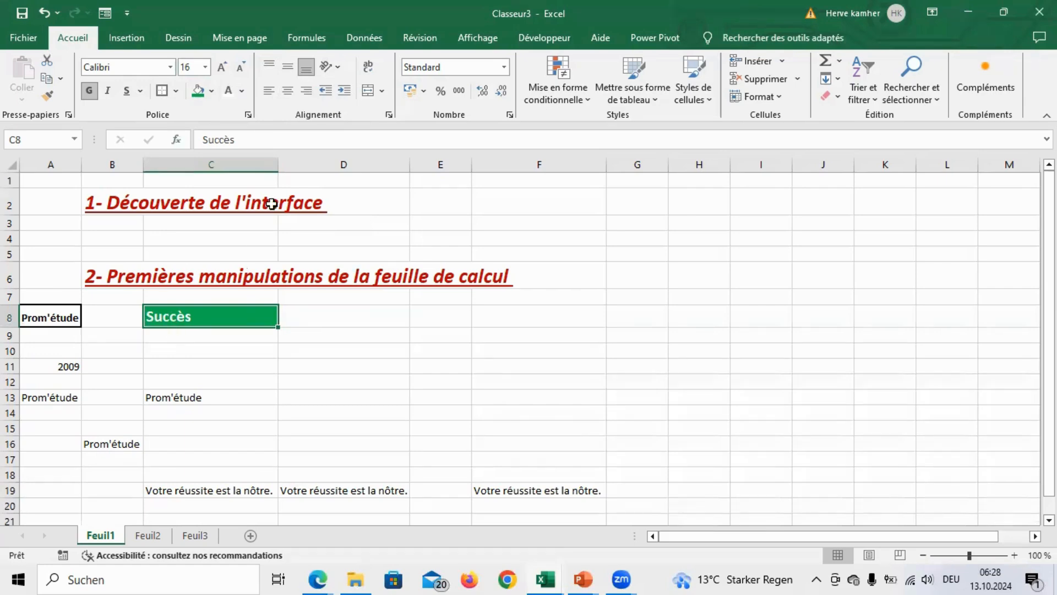
pyautogui.click(346, 320)
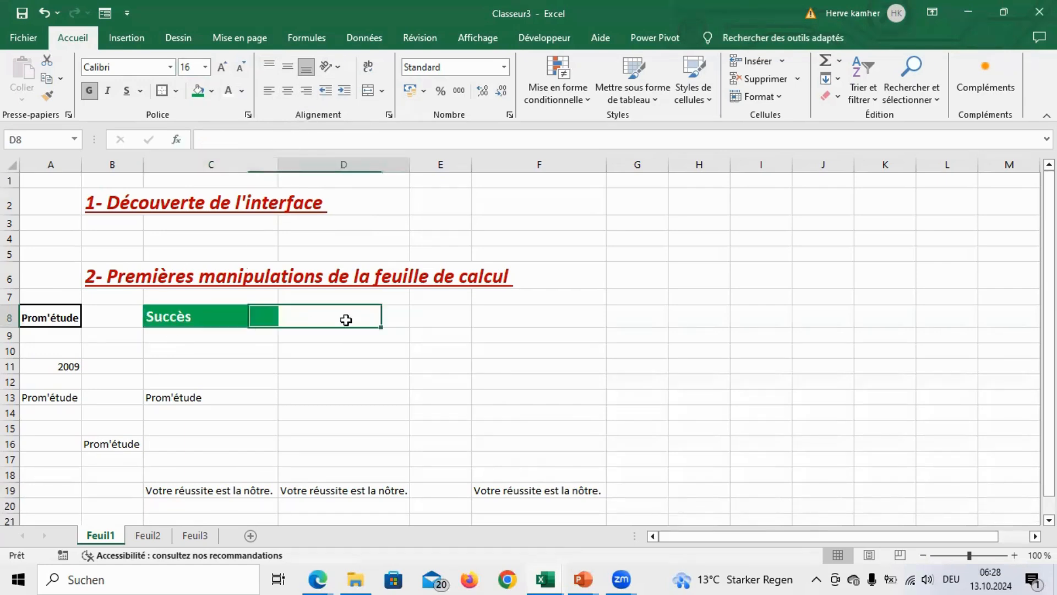
pyautogui.click(215, 316)
pyautogui.click(303, 92)
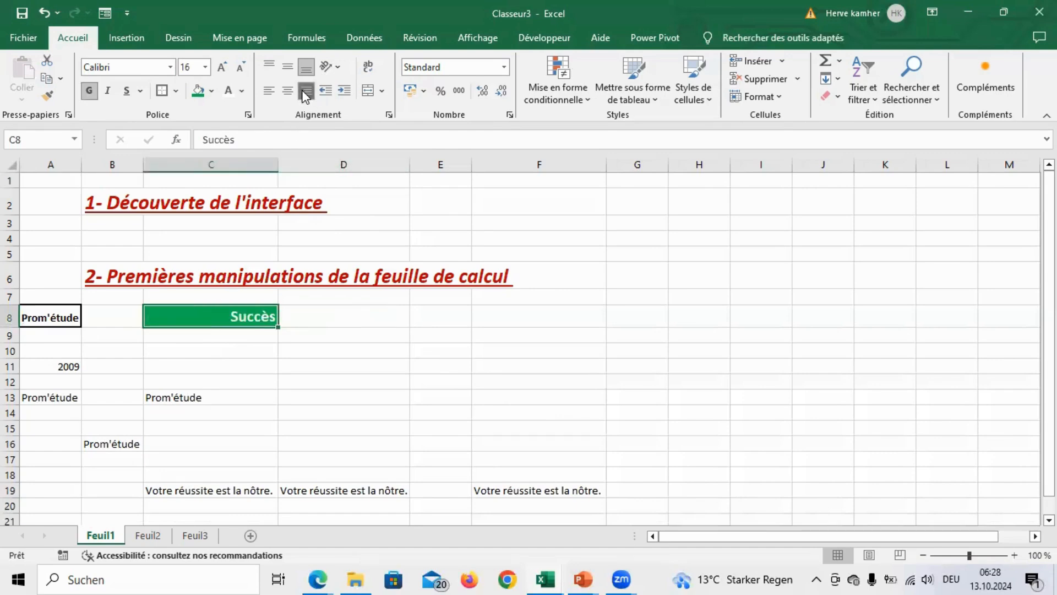
# Step: Centre the text "Succès" in cell C8 and align "Prom'étude" in cell C13 to the right
pyautogui.click(287, 91)
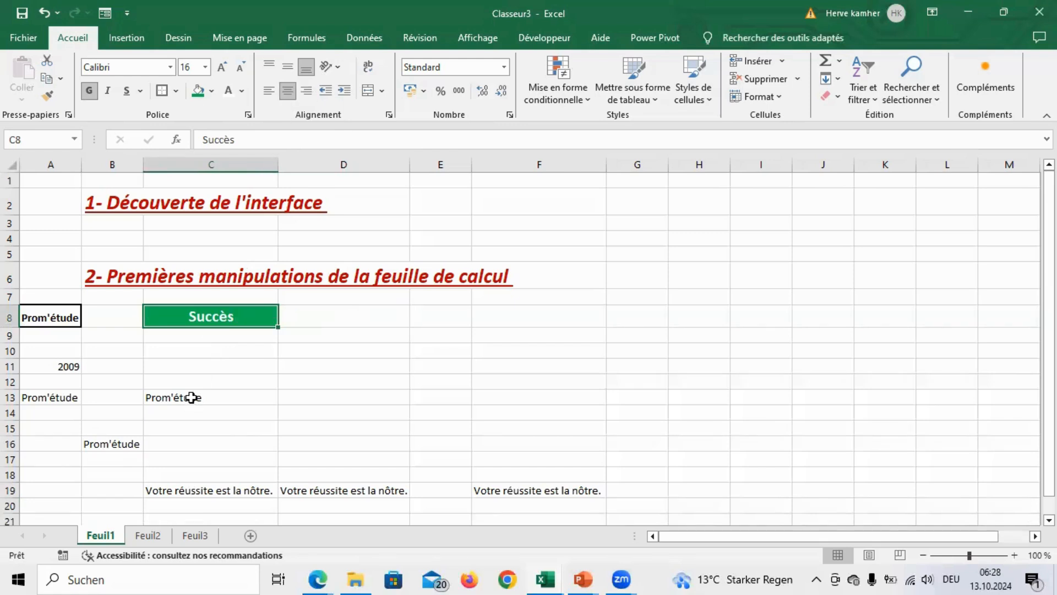
pyautogui.click(196, 398)
pyautogui.click(306, 91)
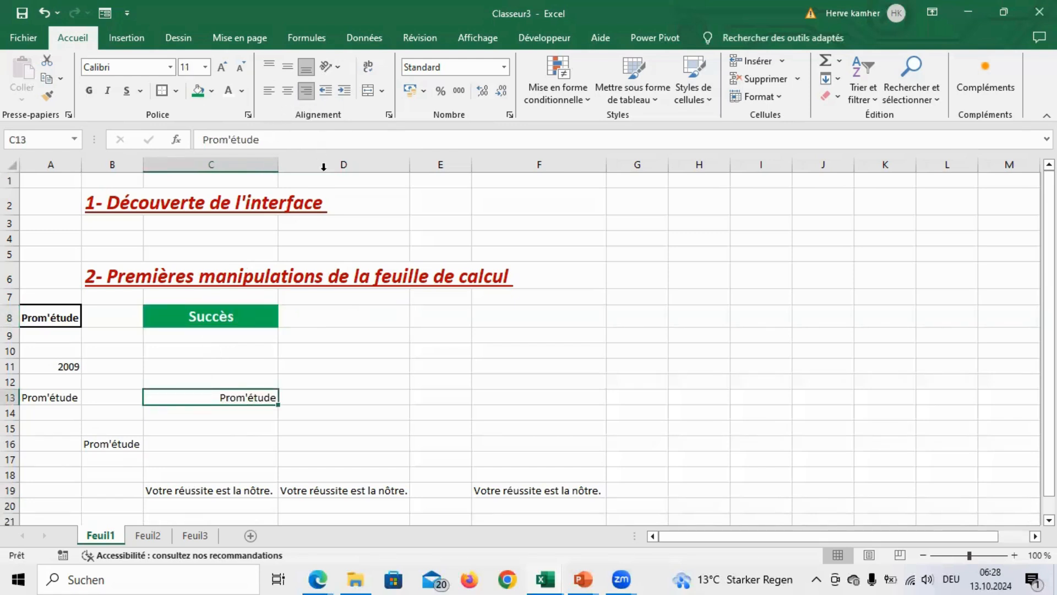
# Step: Try left and centre alignment on the number 2009 in cell A11, finishing with right alignment
pyautogui.click(65, 368)
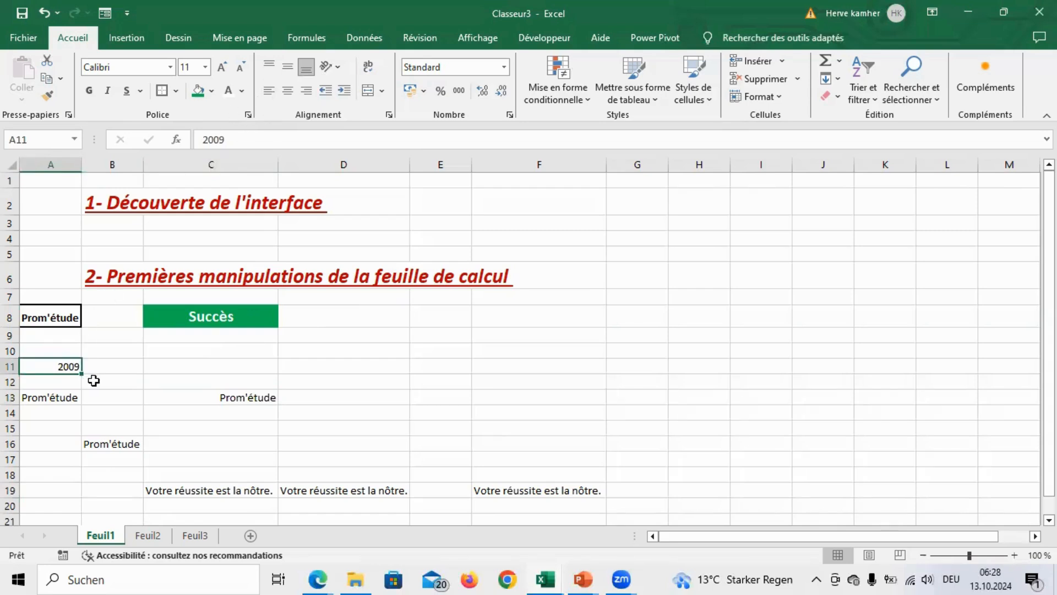
pyautogui.click(267, 93)
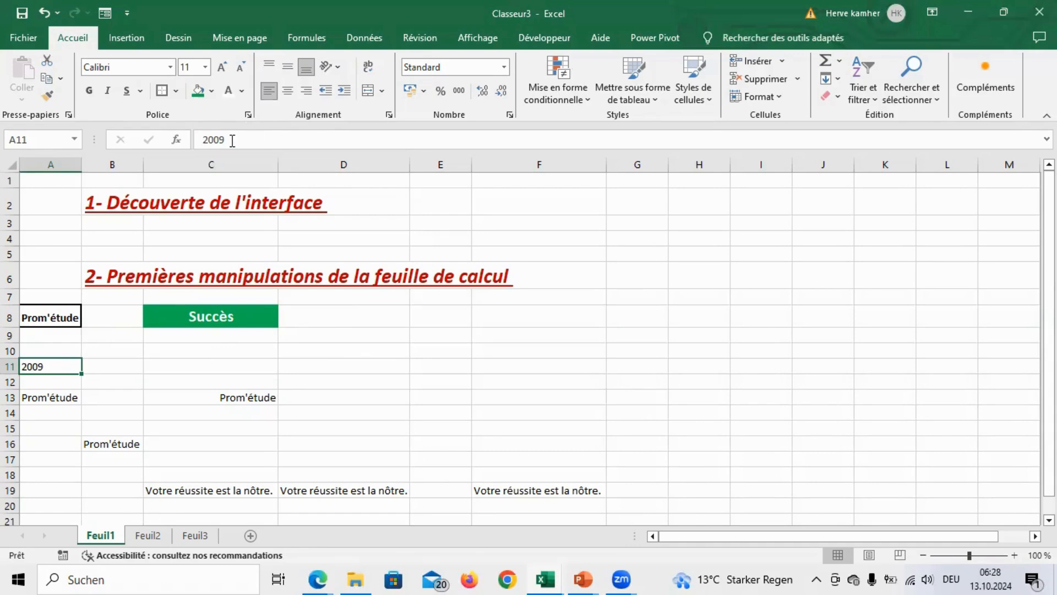
pyautogui.click(288, 90)
pyautogui.click(305, 91)
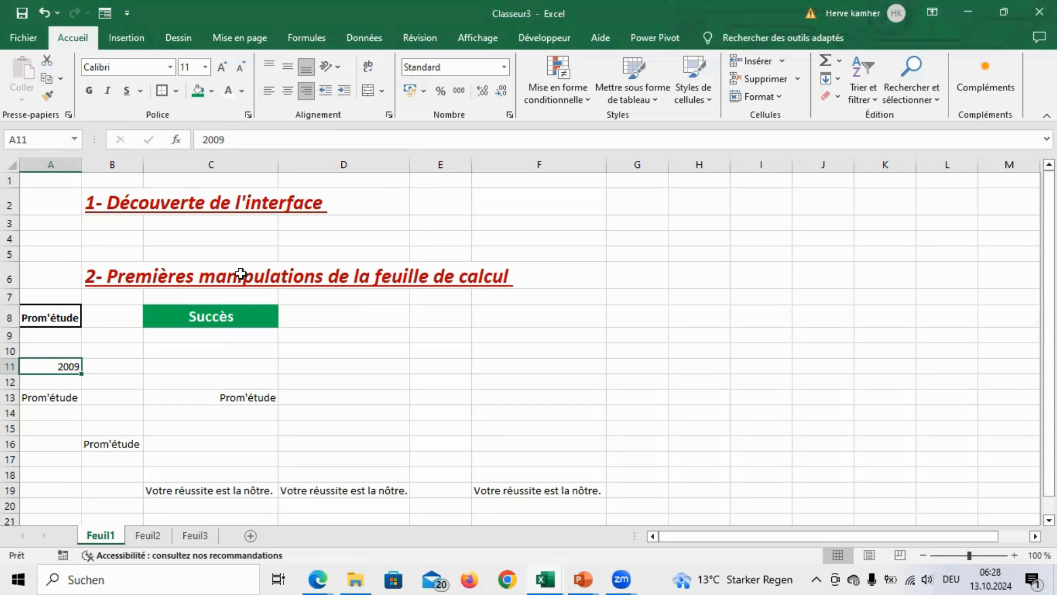
# Step: Add an outside border around cell C13 and fill the cell with dark blue
pyautogui.click(239, 397)
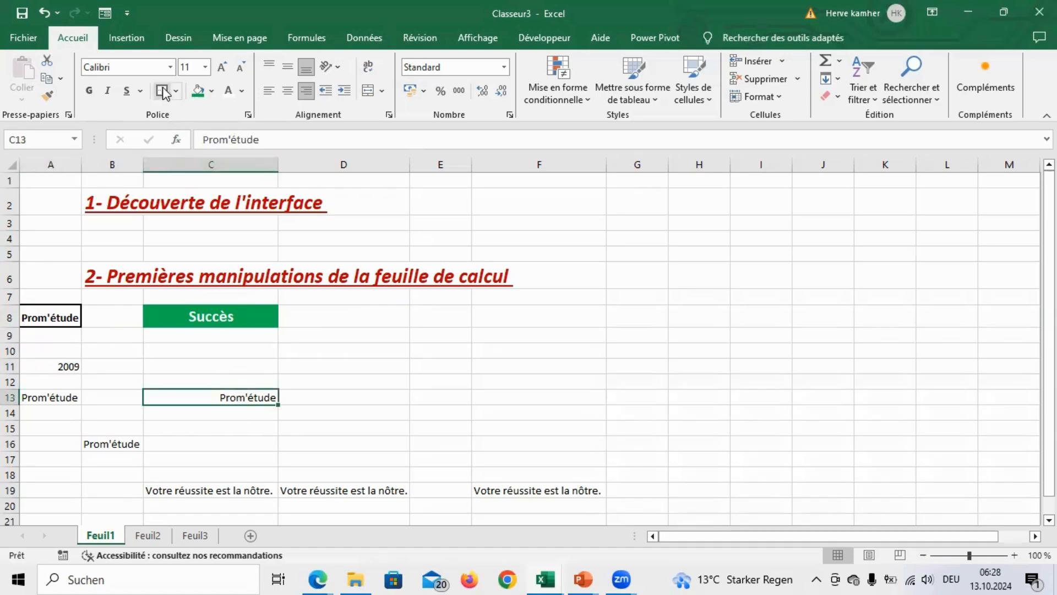
pyautogui.click(412, 402)
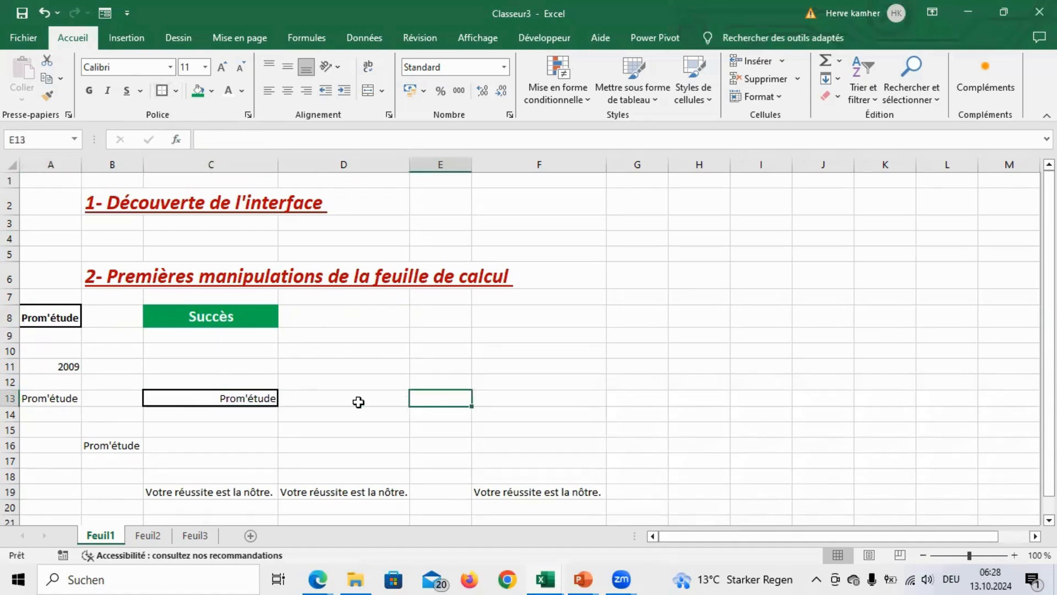
pyautogui.click(245, 401)
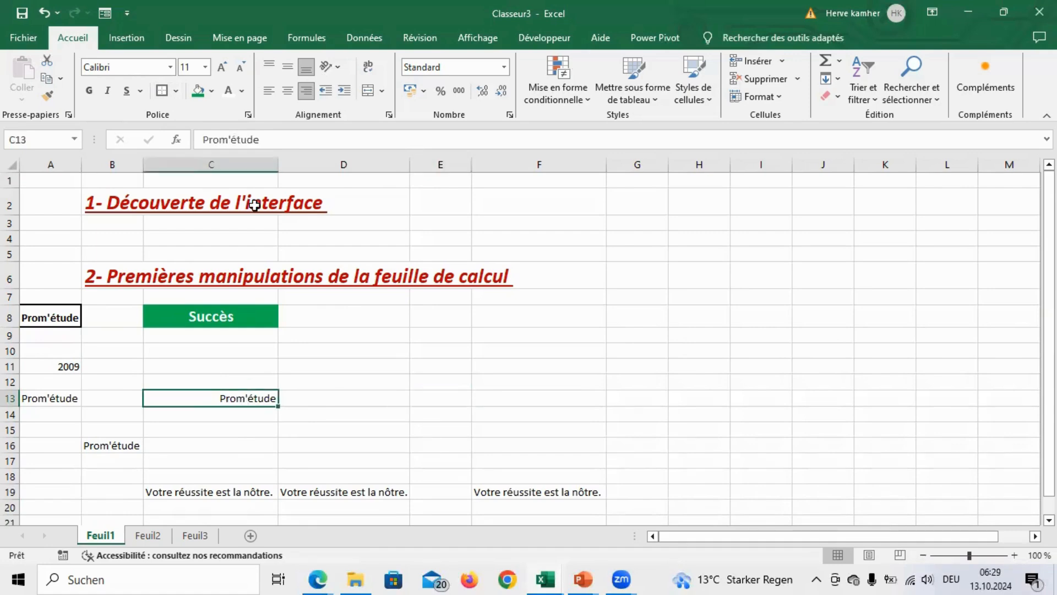
pyautogui.click(211, 91)
pyautogui.click(304, 266)
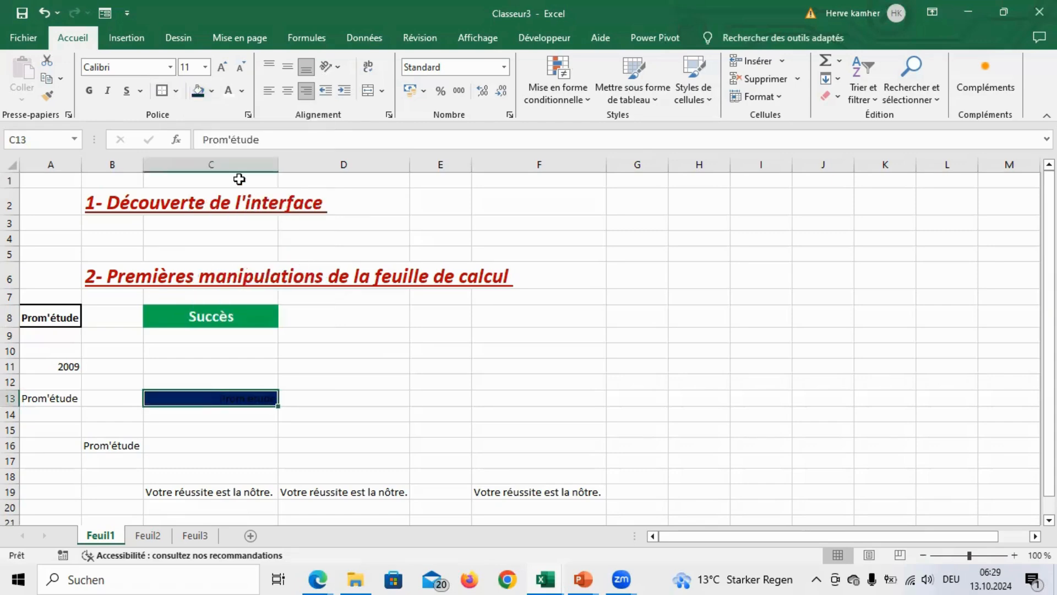
# Step: Make the text "Prom'étude" in cell C13 bold and white, and enlarge it three steps to font size 16
pyautogui.click(89, 90)
pyautogui.click(223, 68)
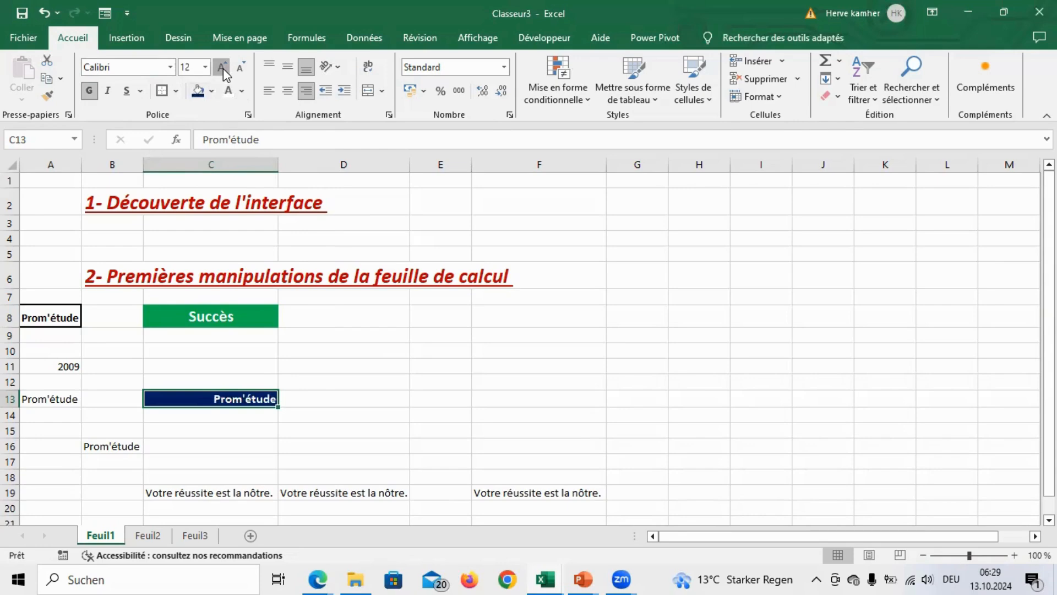
pyautogui.click(223, 68)
pyautogui.click(223, 69)
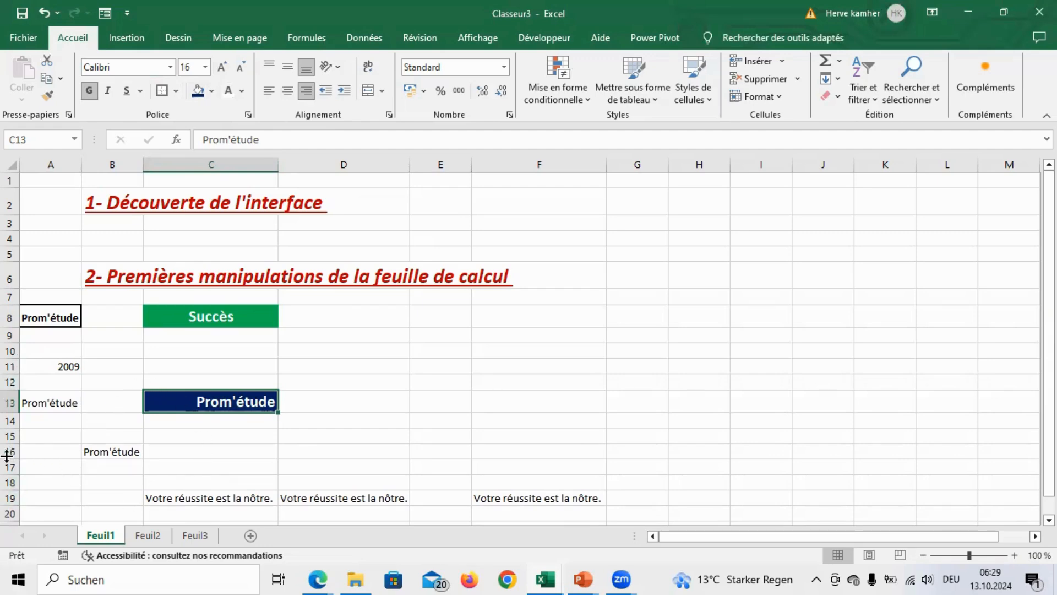
# Step: Increase the height of row 16 and format "Prom'étude" in cell B16 as bold and top-aligned, after trying middle alignment
pyautogui.moveTo(6, 458); pyautogui.dragTo(8, 478)
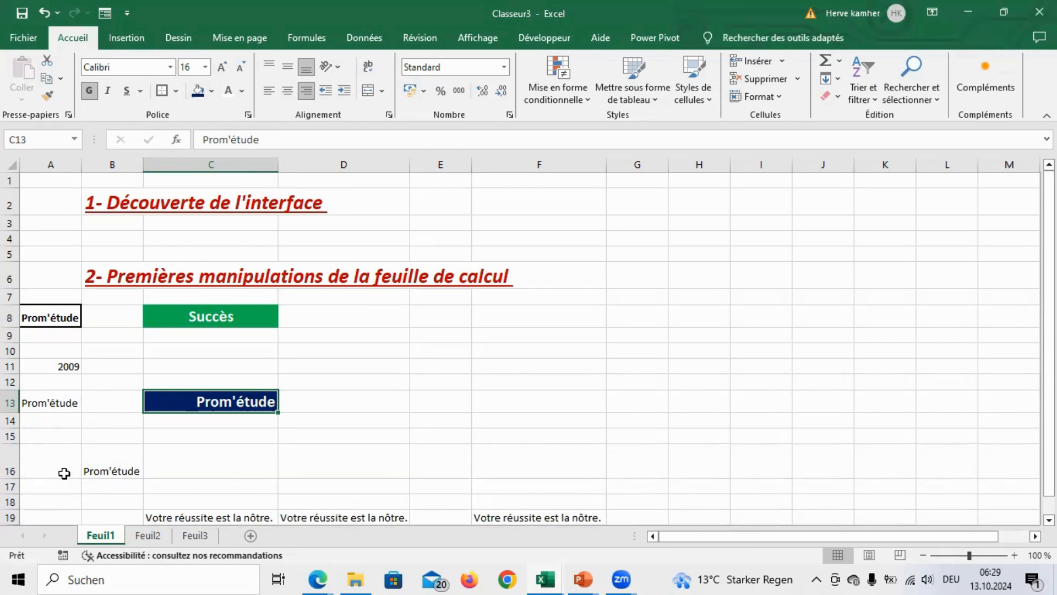
pyautogui.scroll(-2, 1049, 520)
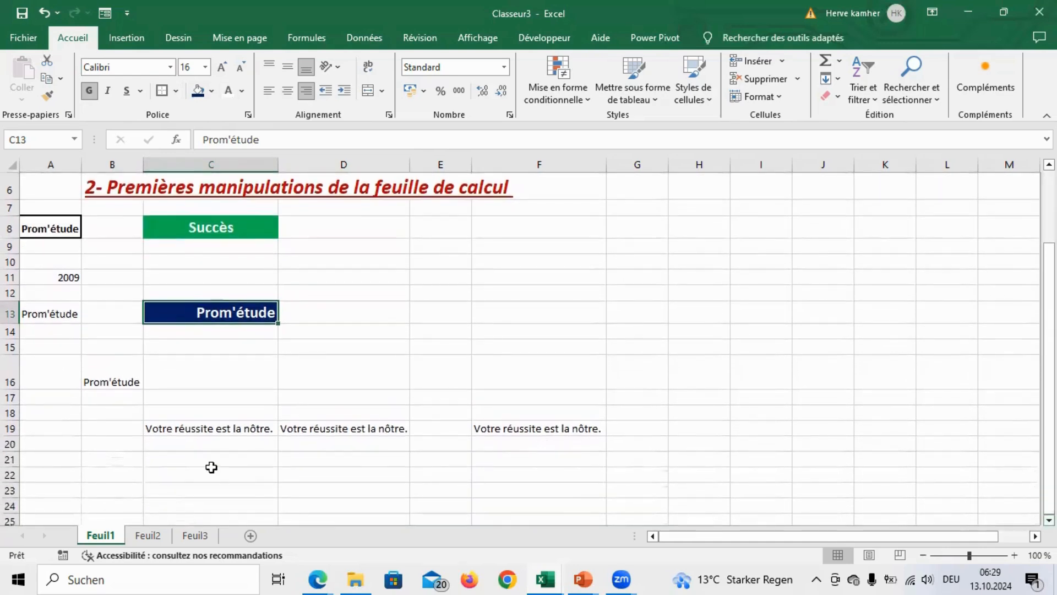
pyautogui.click(108, 380)
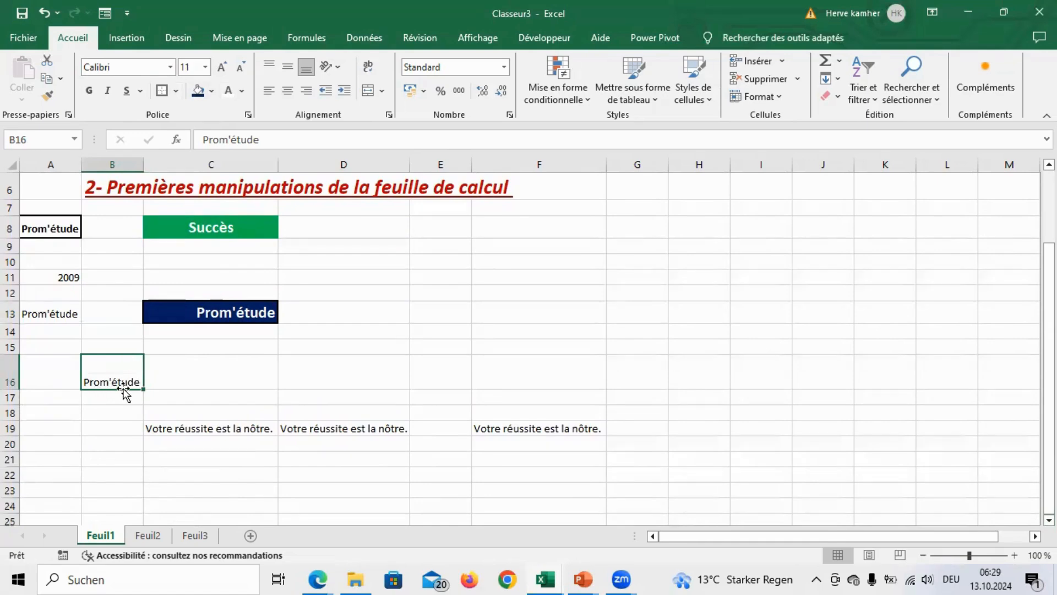
pyautogui.click(288, 67)
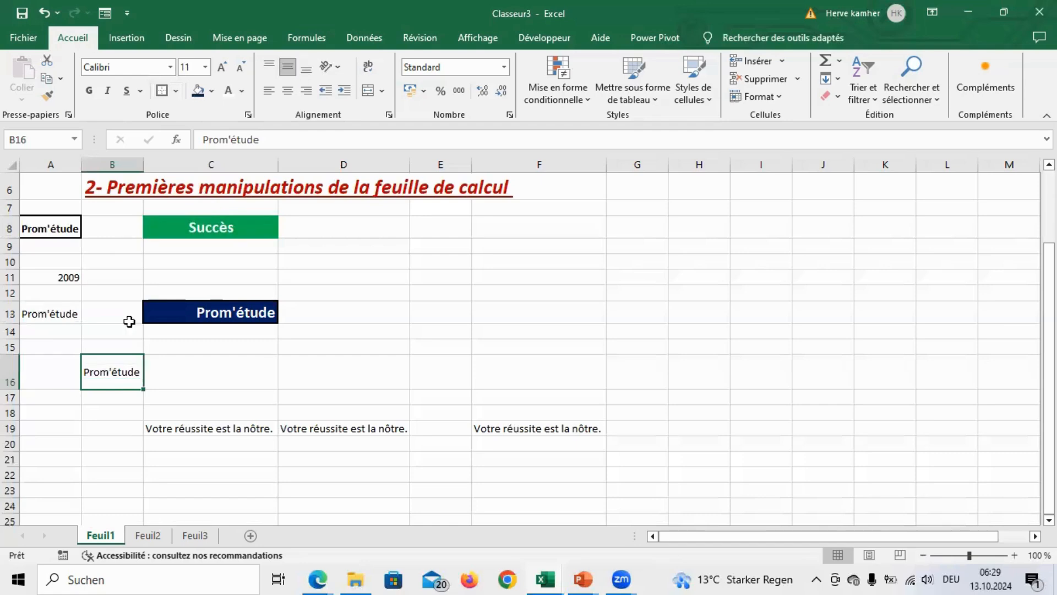
pyautogui.click(268, 66)
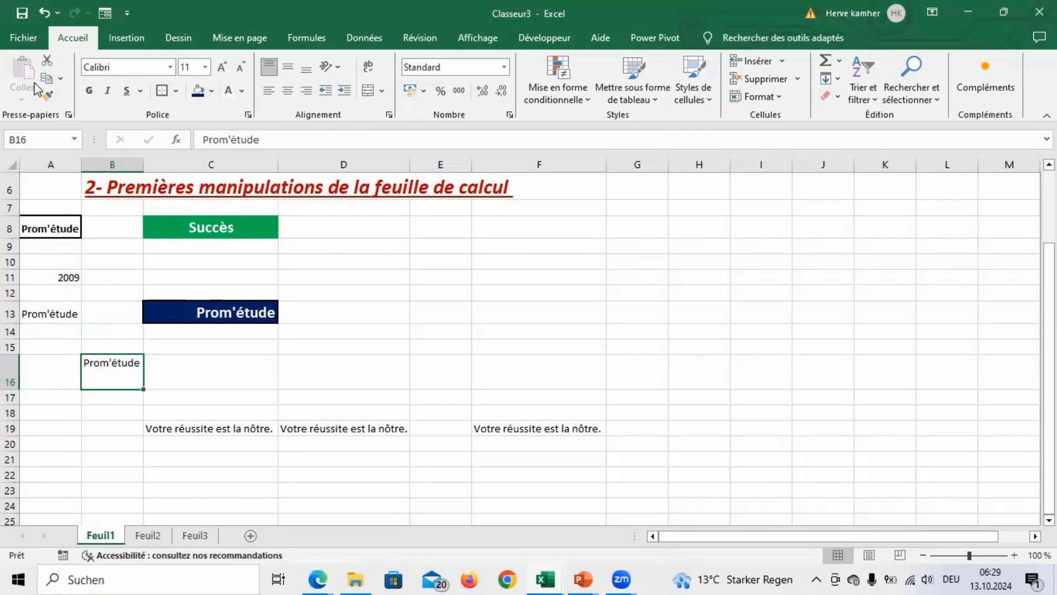
pyautogui.click(88, 91)
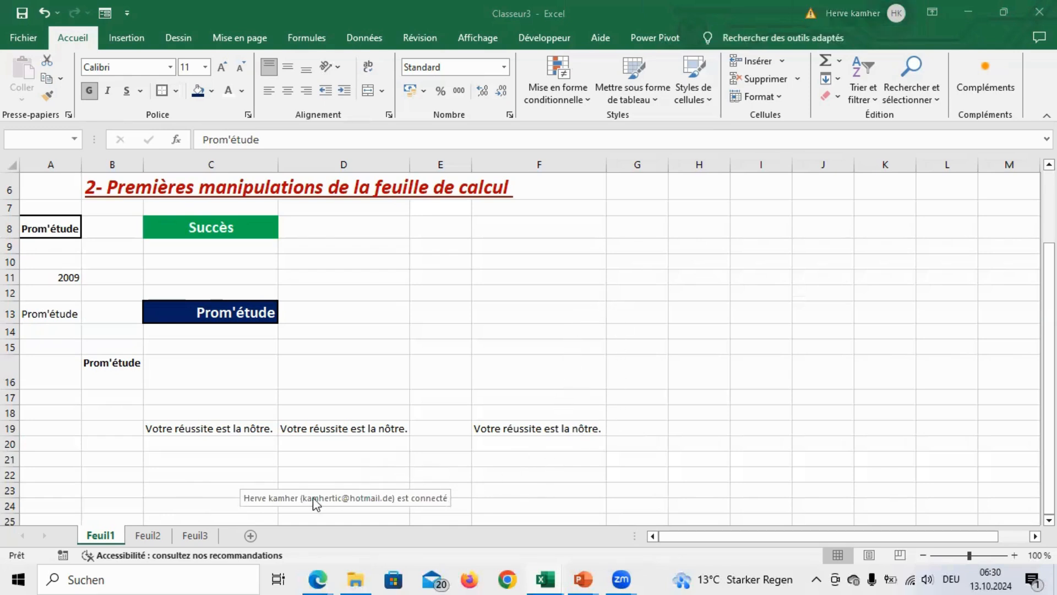
# Step: Enter the text "Your success is ours" in cell A23
pyautogui.click(47, 473)
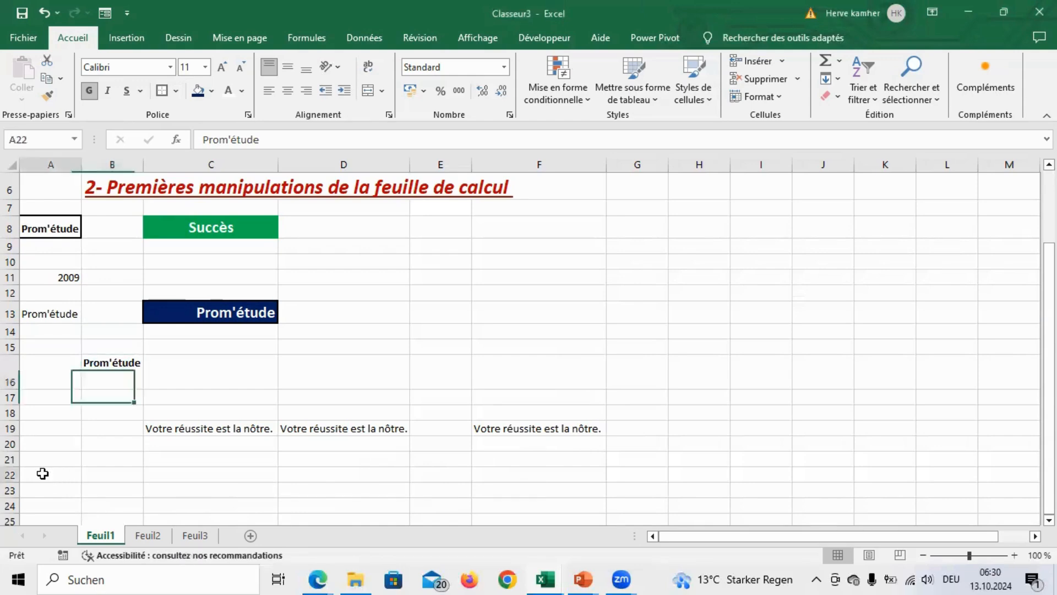
pyautogui.click(167, 433)
pyautogui.click(55, 490)
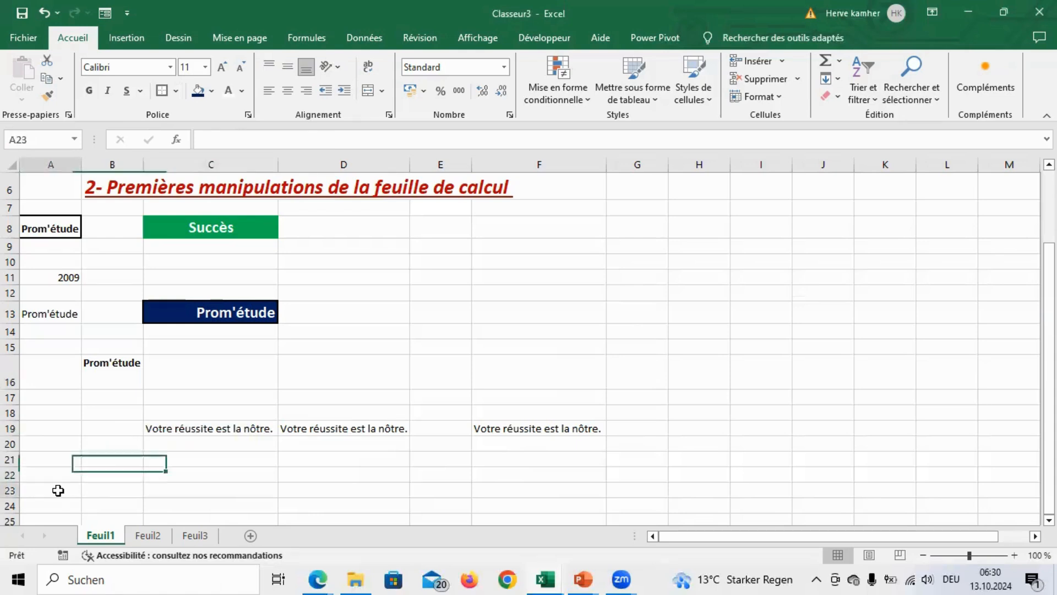
pyautogui.write('Yo')
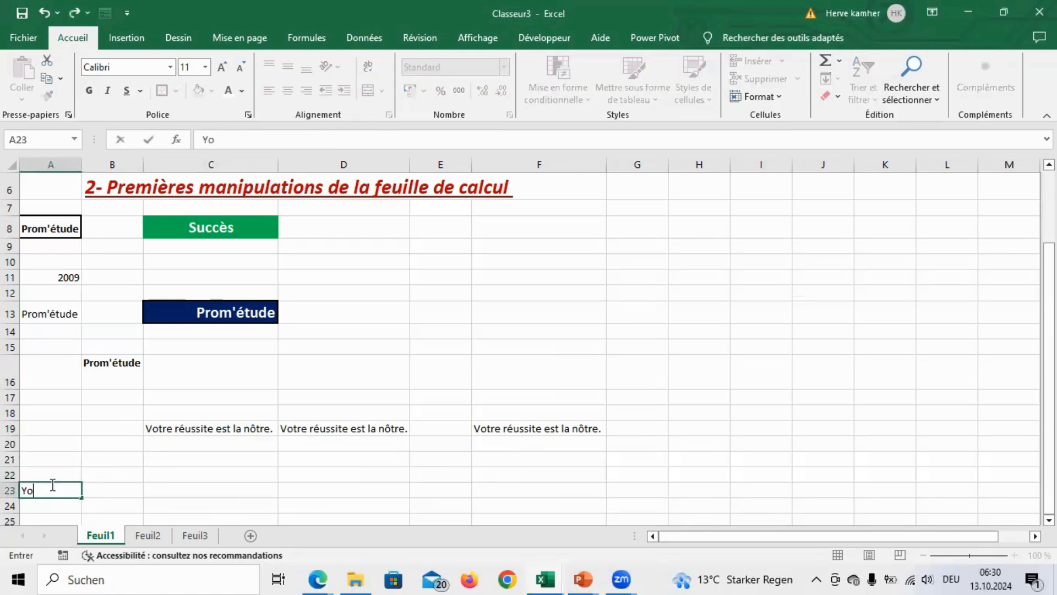
pyautogui.write('ur success is ours')
pyautogui.press('Return')
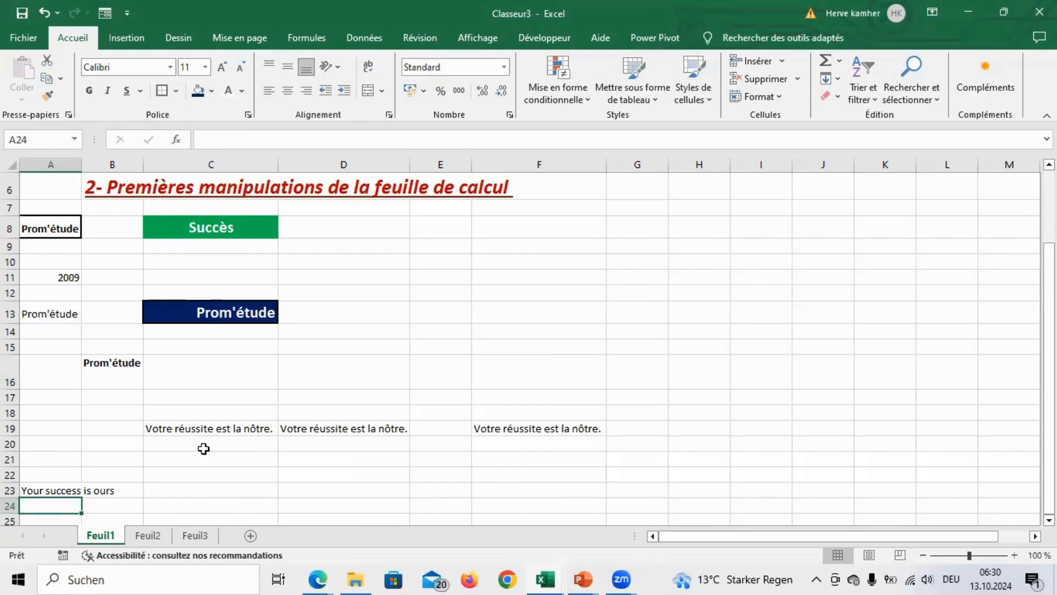
# Step: Merge cells A23 and B23 and centre the text "Your success is ours" across them
pyautogui.click(196, 429)
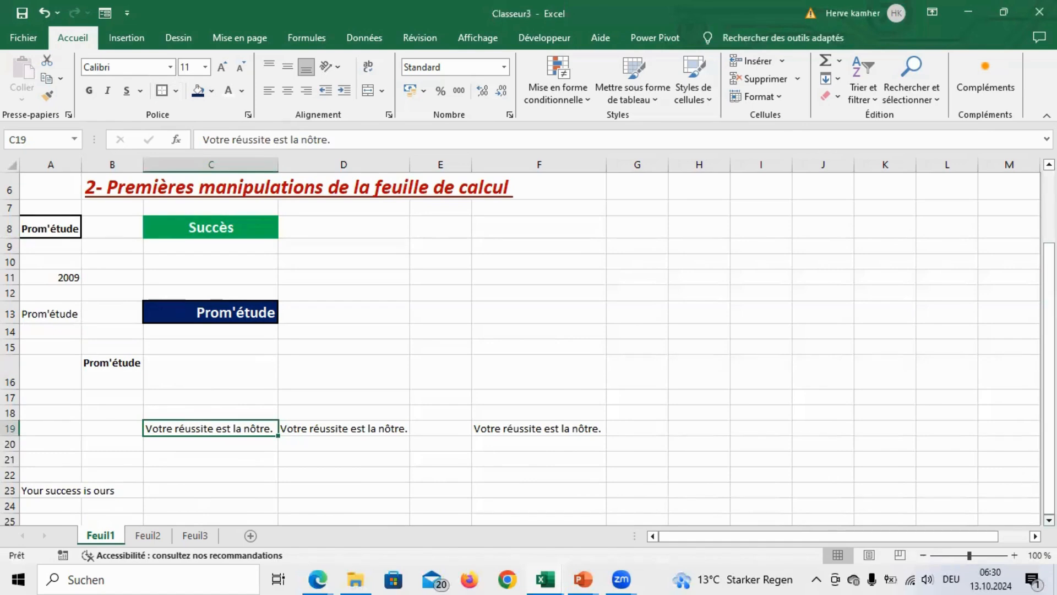
pyautogui.scroll(-2, 519, 349)
pyautogui.scroll(-1, 1032, 521)
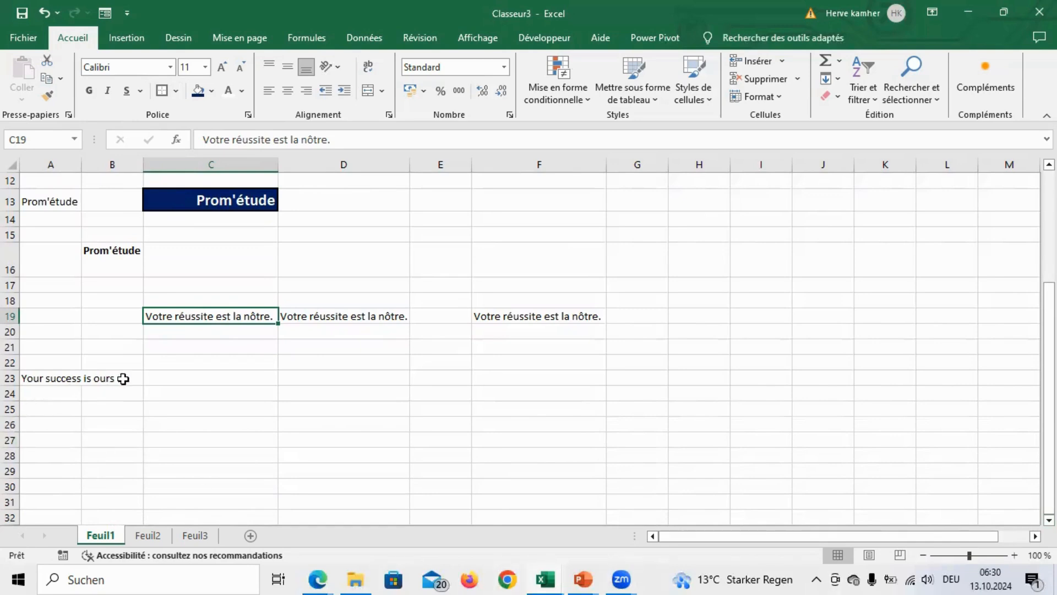
pyautogui.click(54, 379)
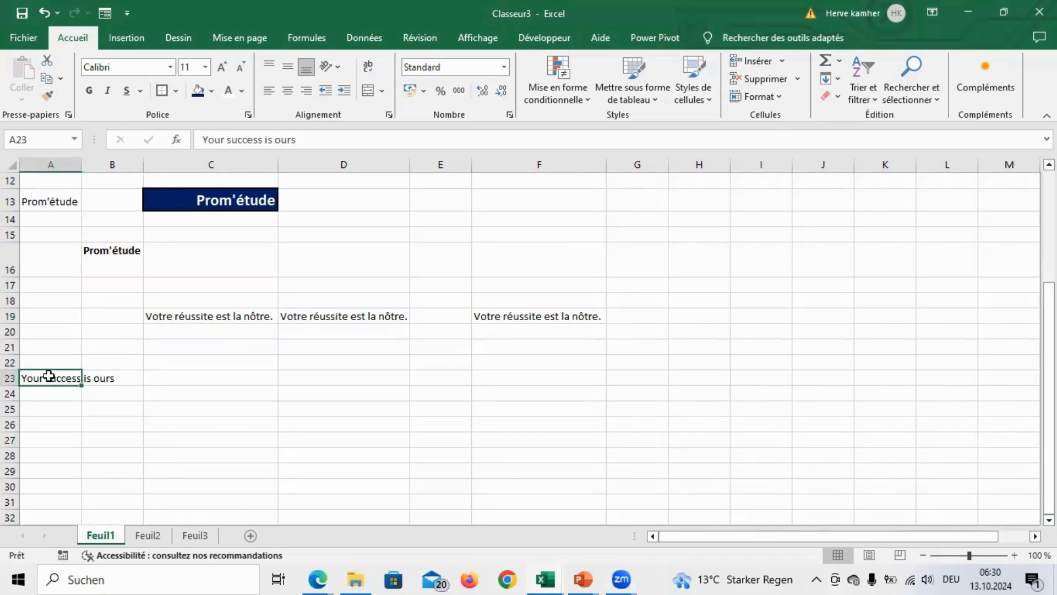
pyautogui.moveTo(48, 375); pyautogui.dragTo(113, 379)
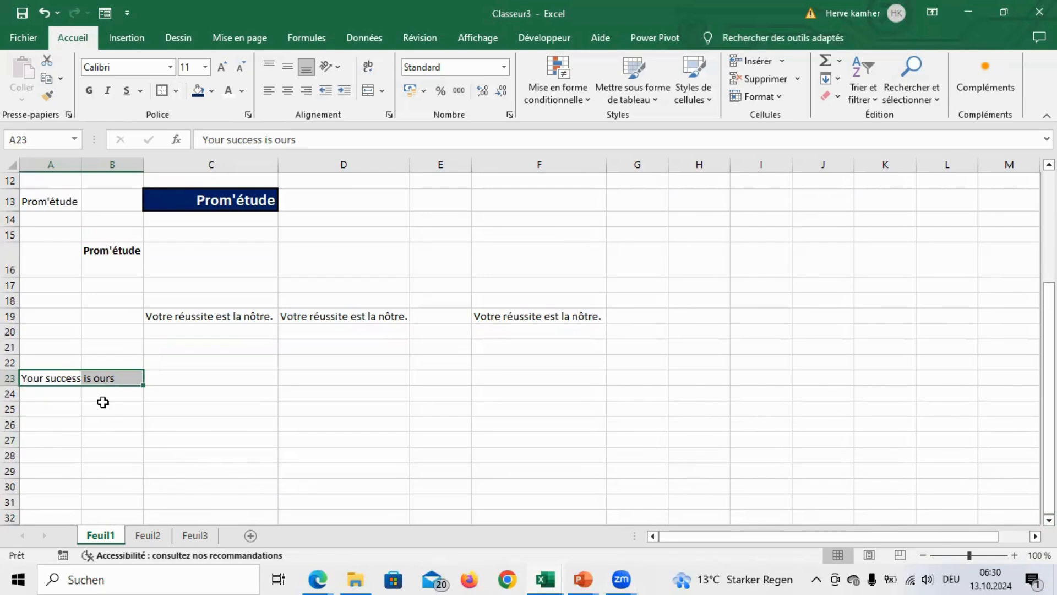
pyautogui.click(158, 425)
pyautogui.click(22, 376)
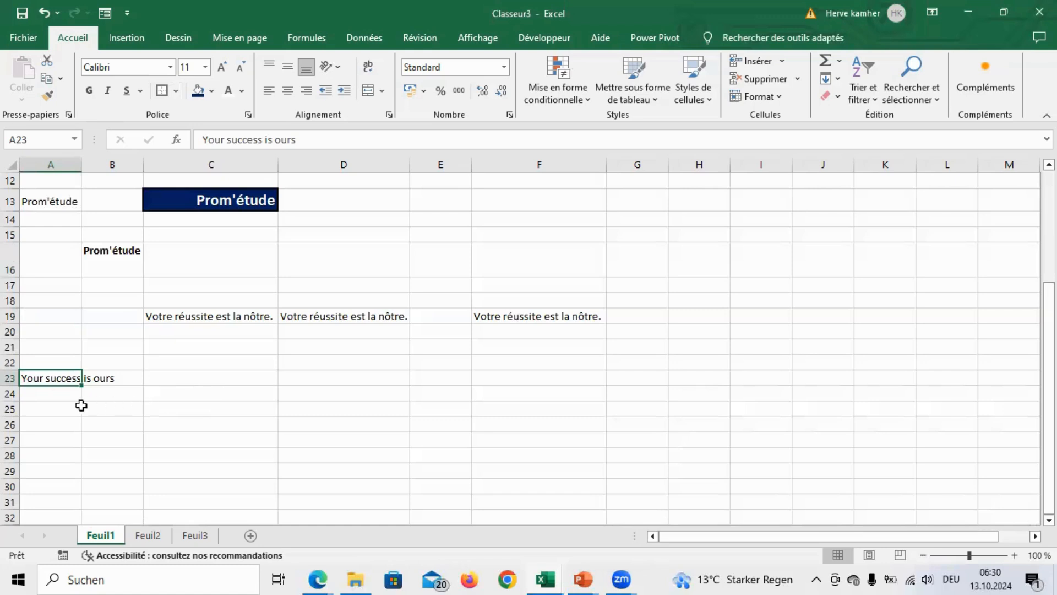
pyautogui.moveTo(44, 377); pyautogui.dragTo(48, 484)
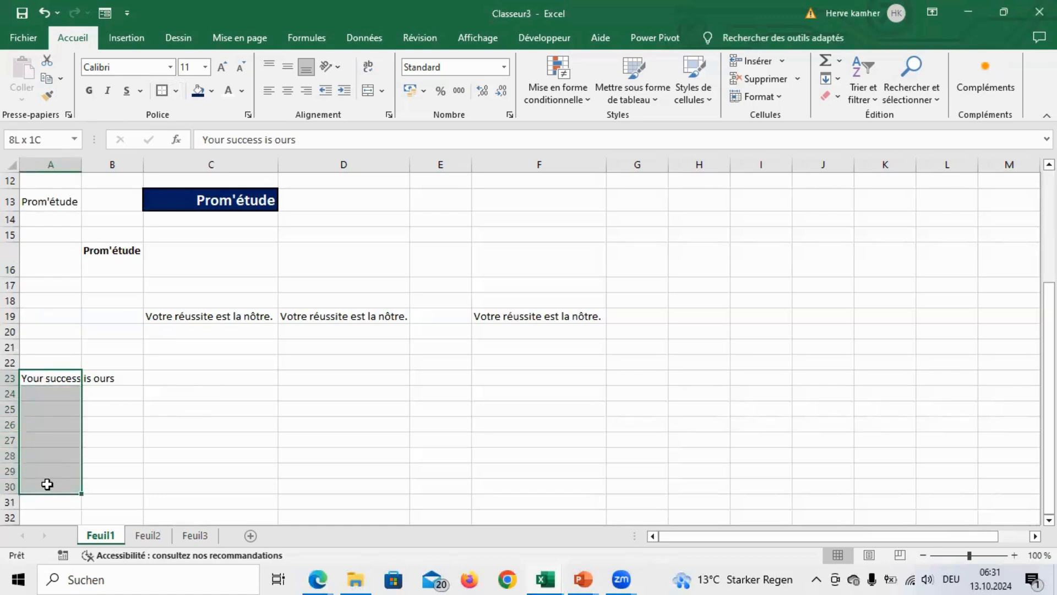
pyautogui.moveTo(57, 380); pyautogui.dragTo(92, 385)
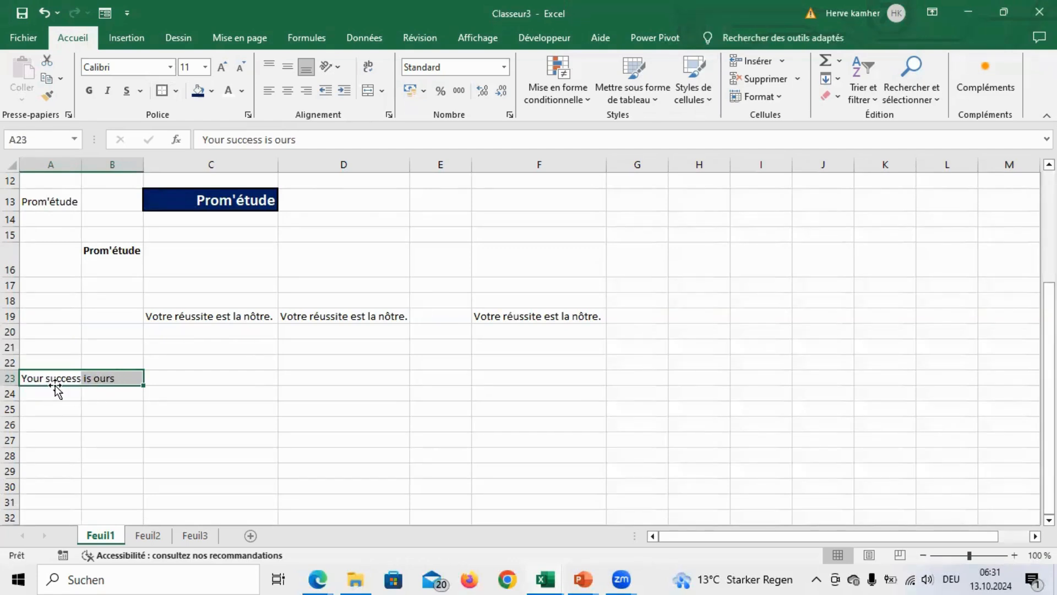
pyautogui.click(370, 95)
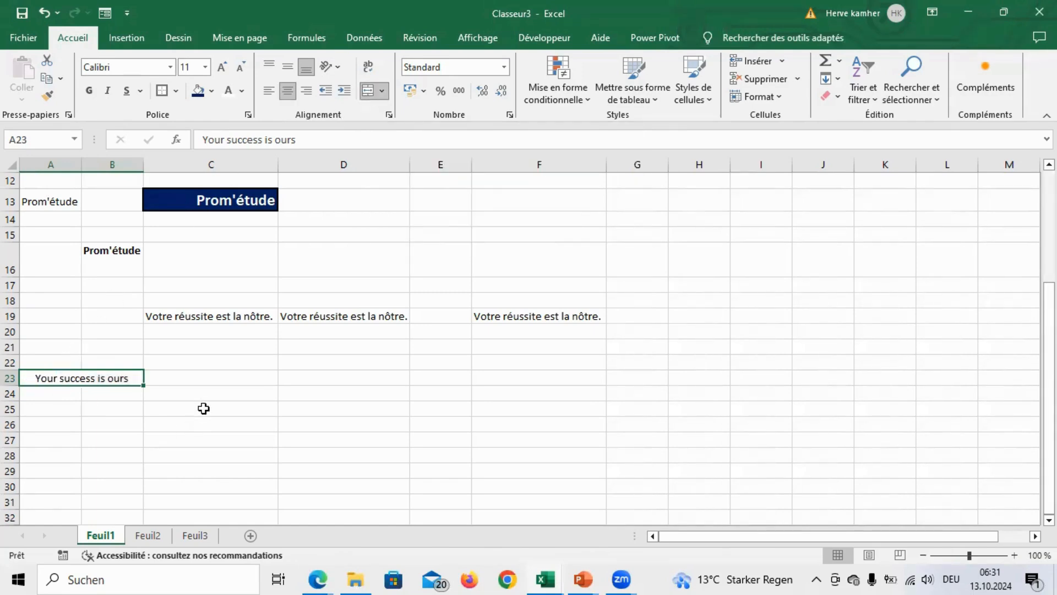
# Step: Examine the extent of the merged cell A23:B23 by selecting it and the surrounding cells in turn
pyautogui.click(184, 383)
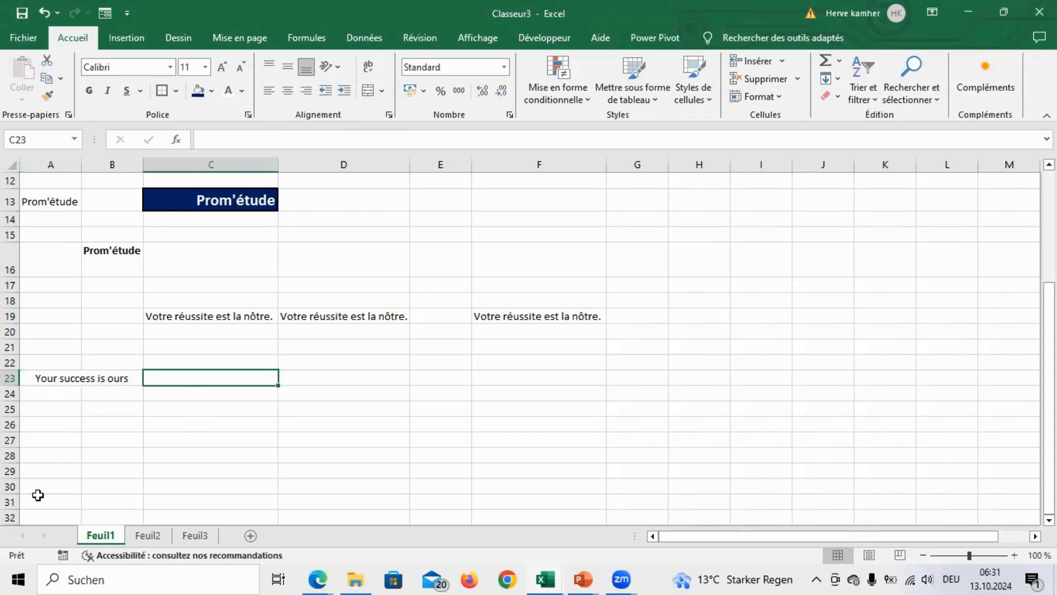
pyautogui.click(75, 376)
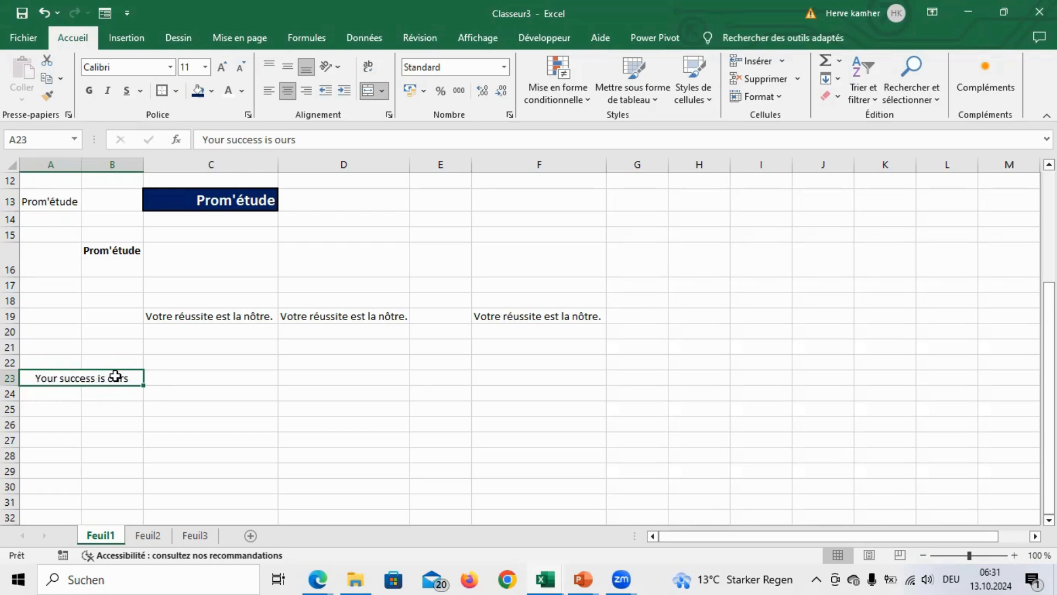
pyautogui.click(187, 378)
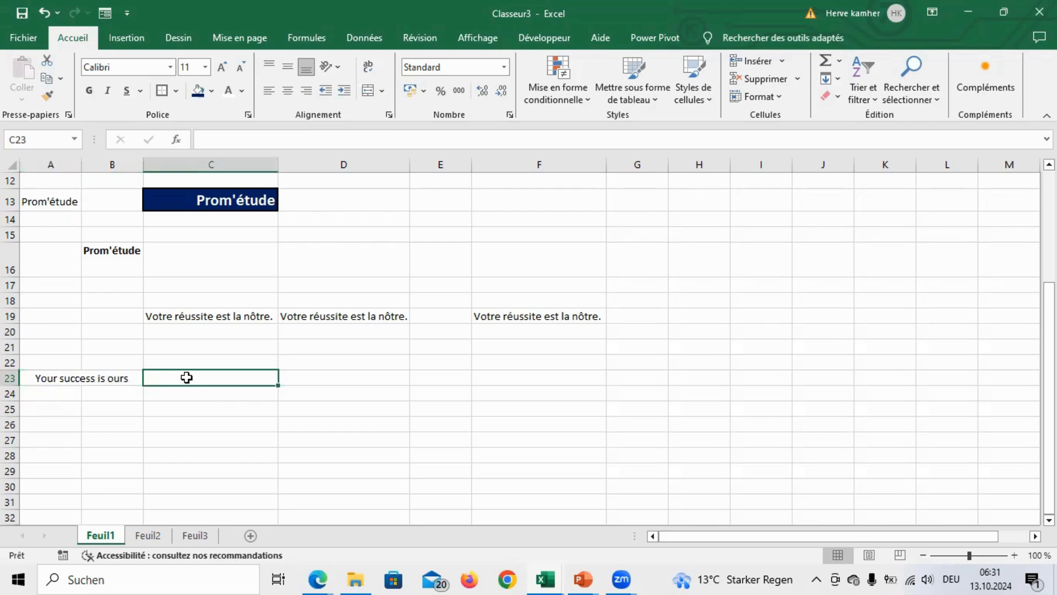
pyautogui.click(78, 378)
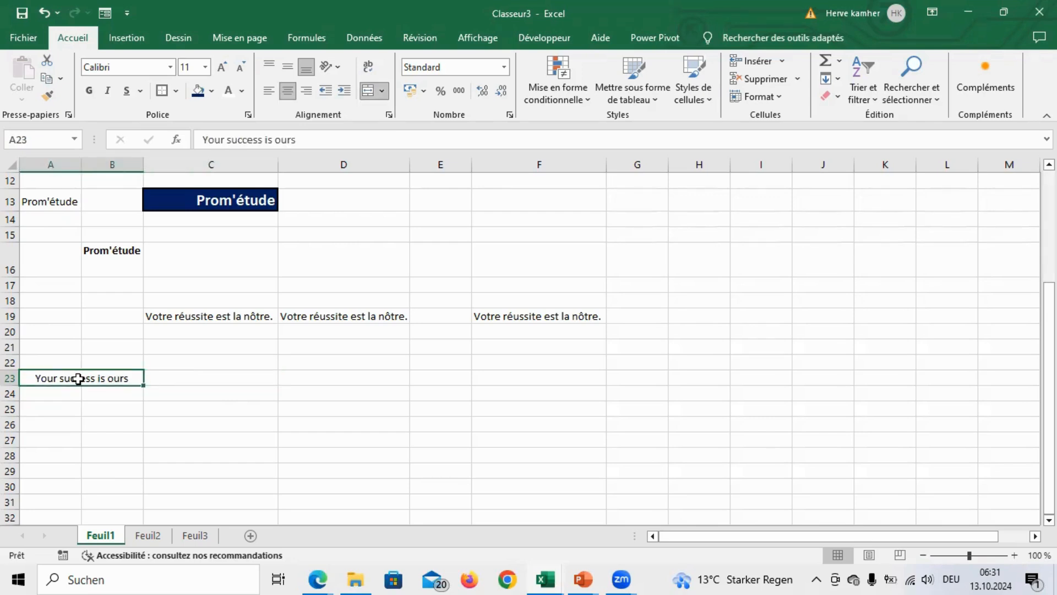
pyautogui.click(215, 380)
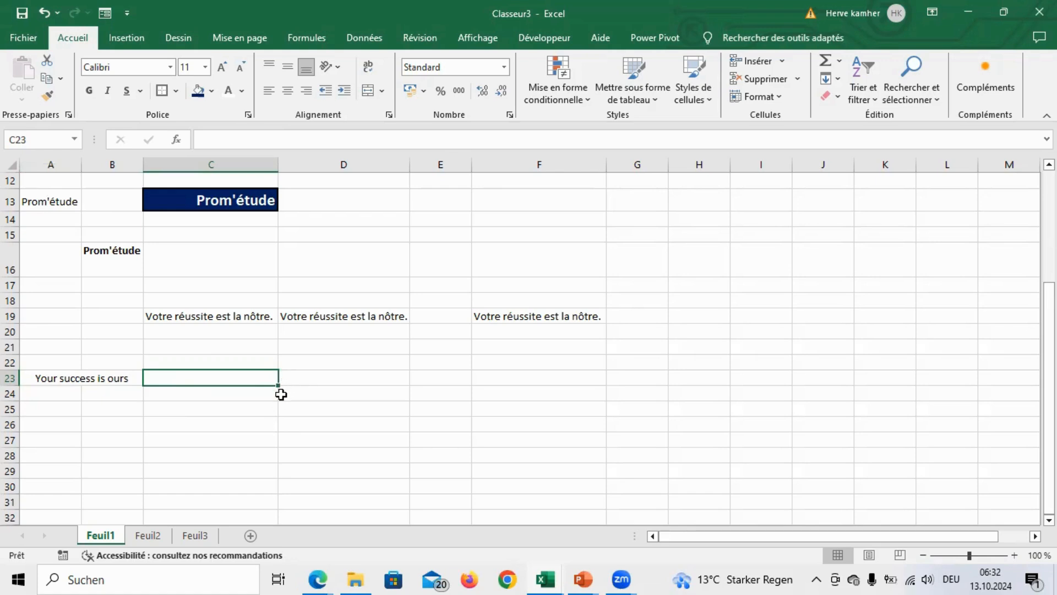
pyautogui.click(52, 410)
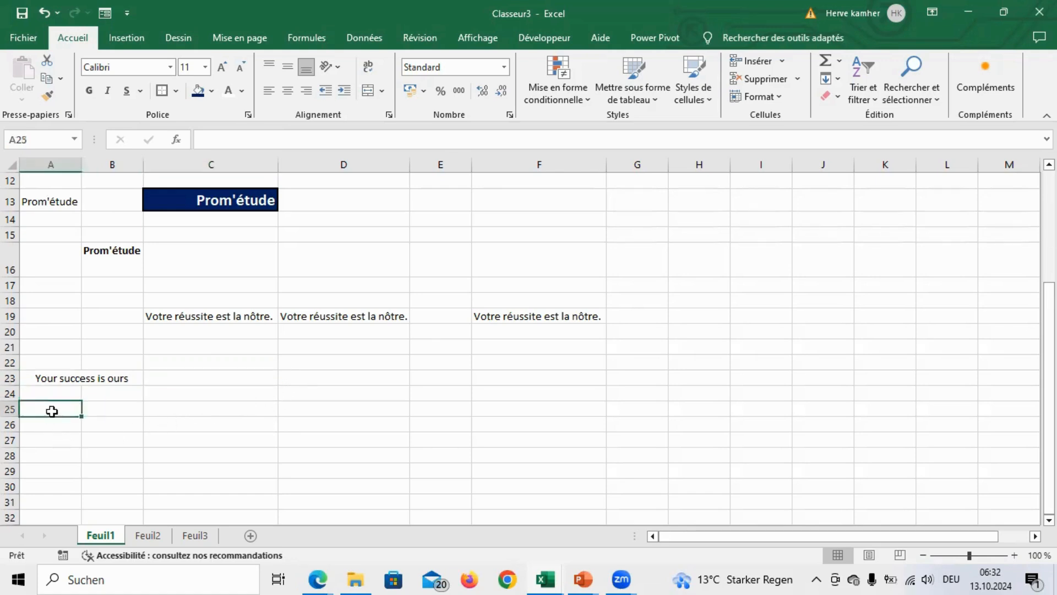
# Step: Try copying the merged cell containing "Your success is ours" from A23 to B25 and undo the paste
pyautogui.doubleClick(53, 410)
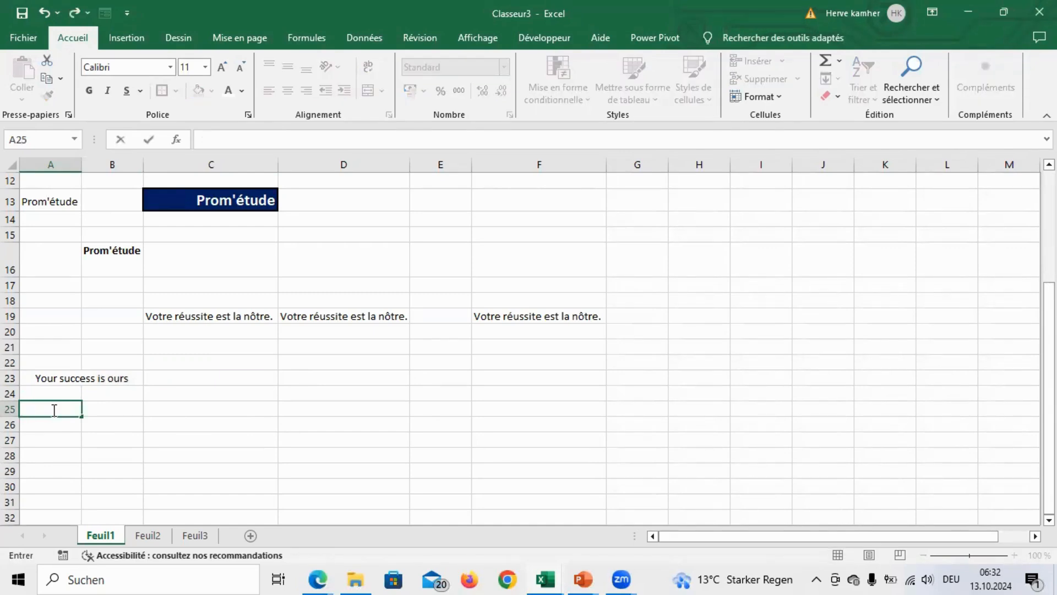
pyautogui.press('Return')
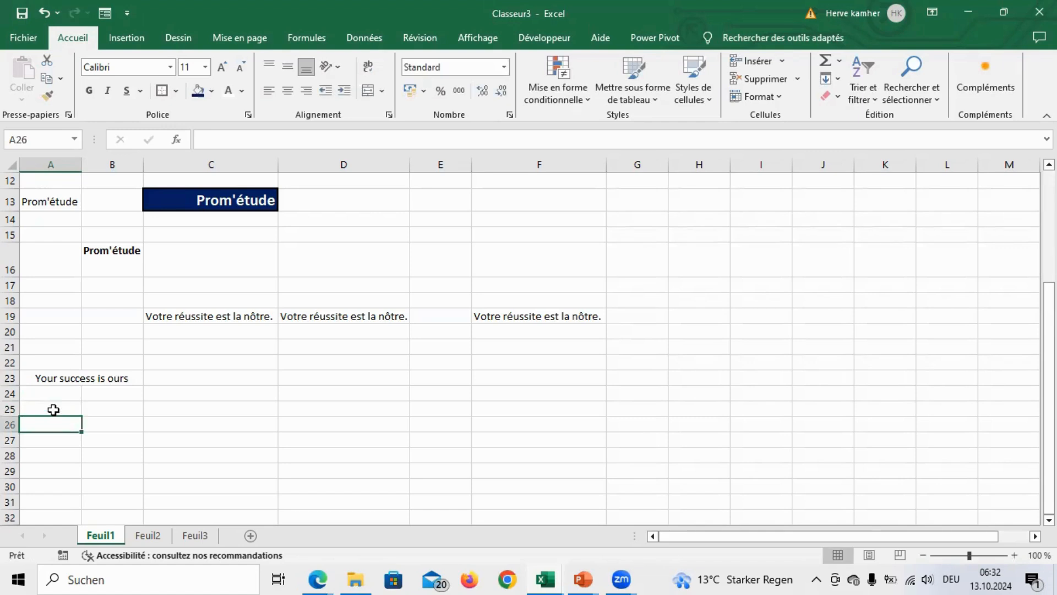
pyautogui.click(39, 381)
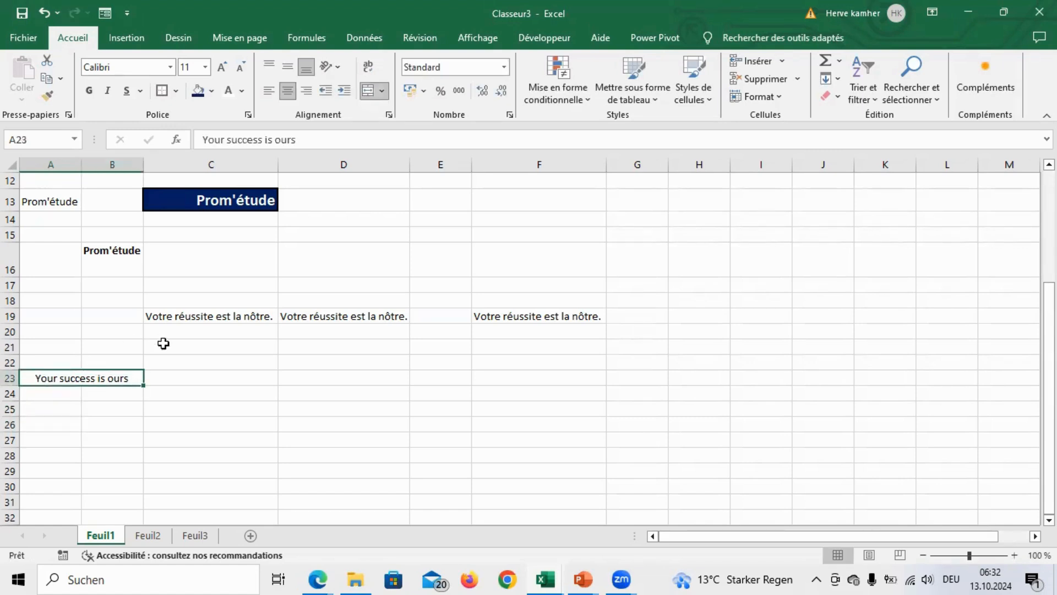
pyautogui.click(48, 411)
pyautogui.click(49, 378)
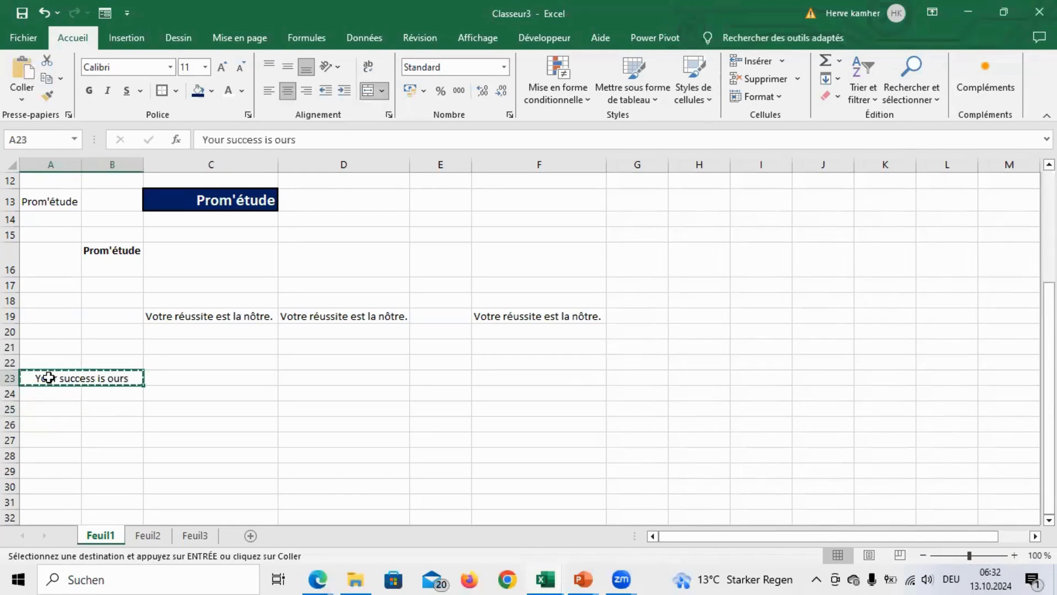
pyautogui.click(53, 409)
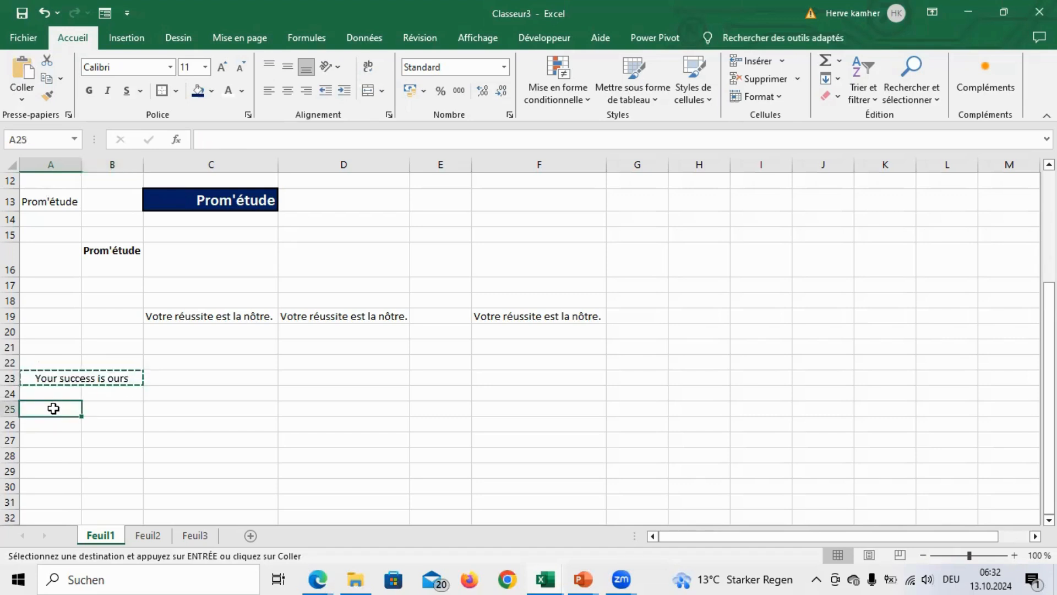
pyautogui.click(119, 411)
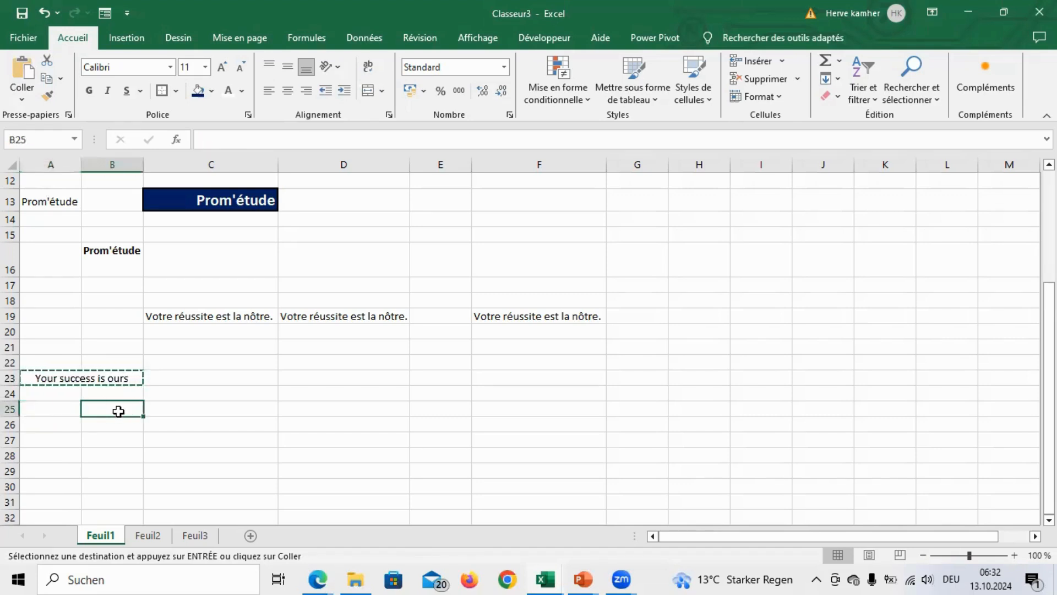
pyautogui.write('Your success is ours')
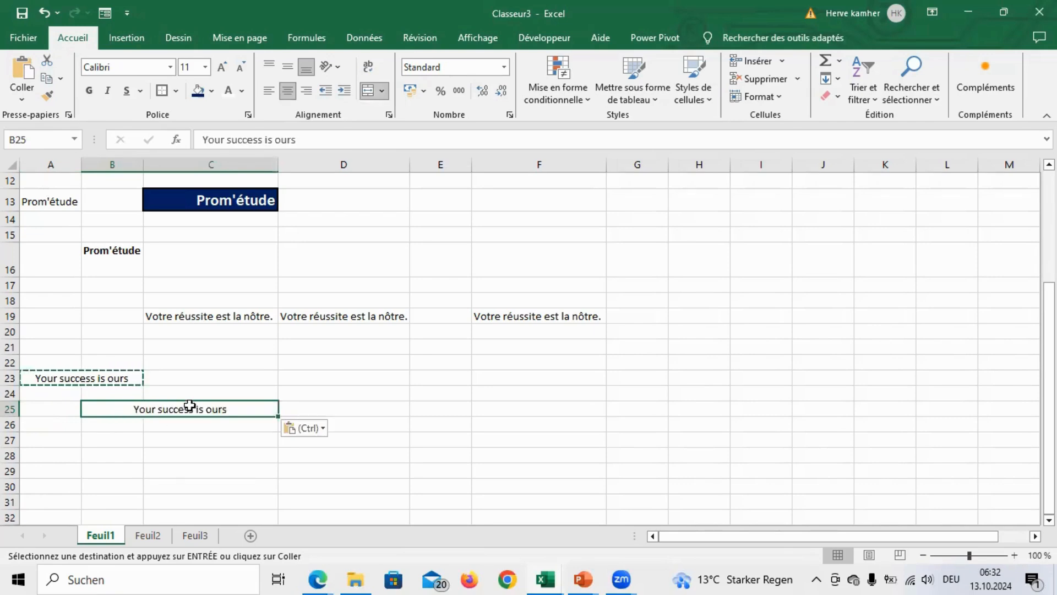
pyautogui.click(208, 439)
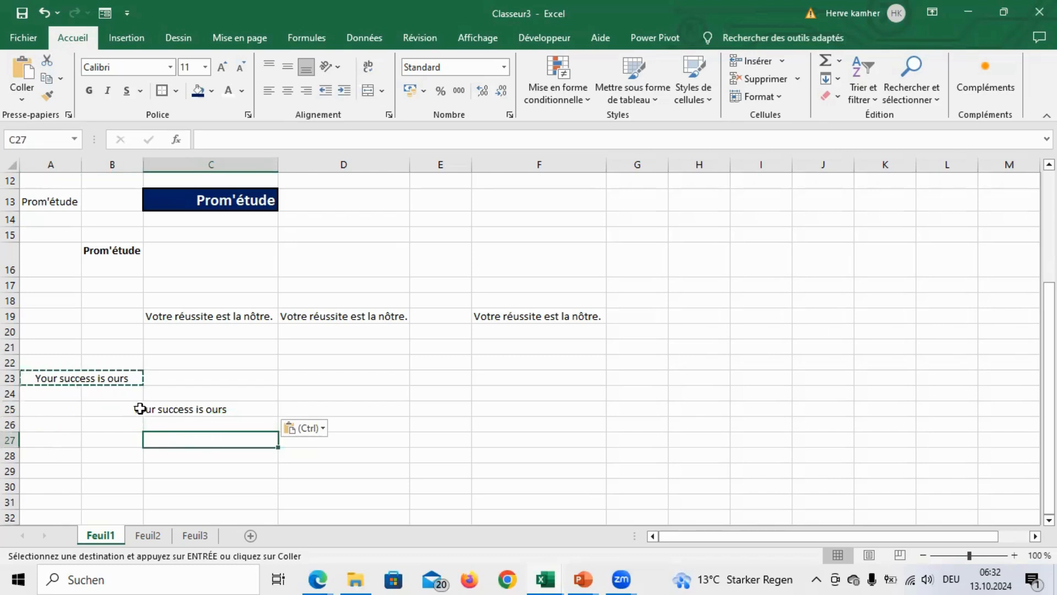
pyautogui.click(140, 408)
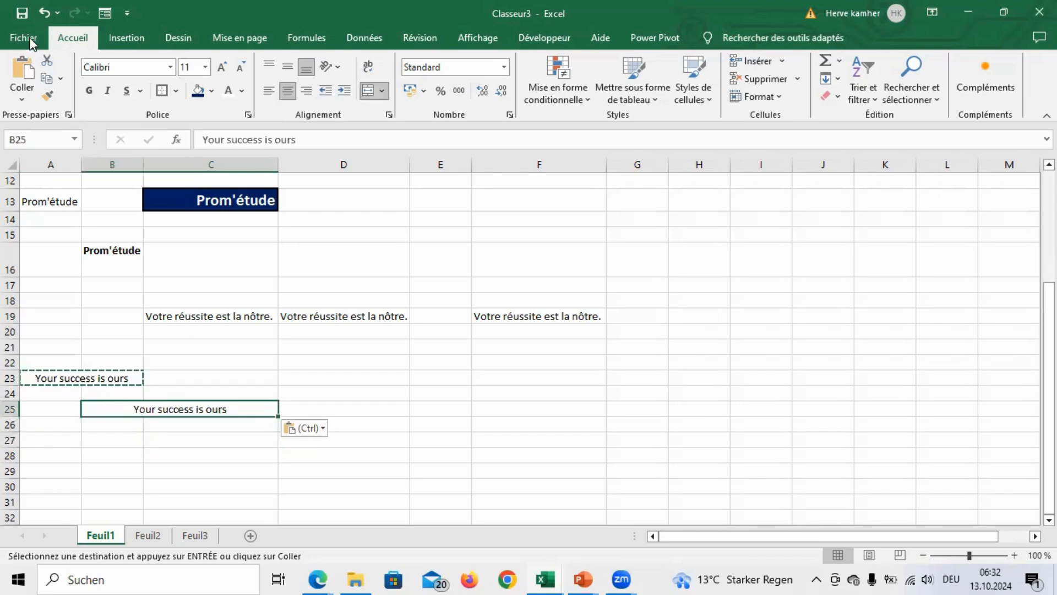
pyautogui.click(47, 8)
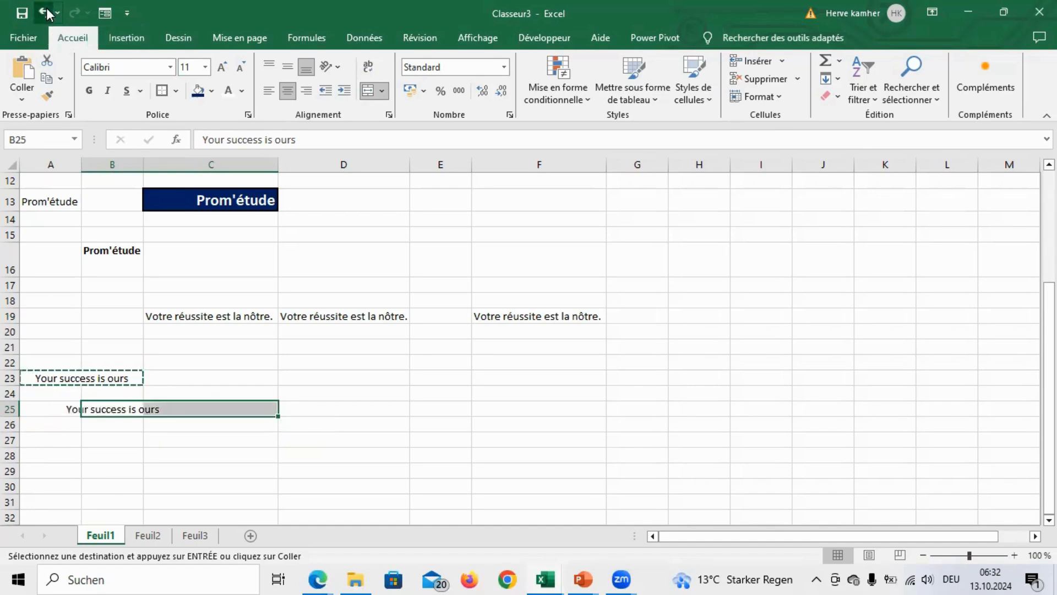
# Step: Enter the text "Your success is ours" in cell B25
pyautogui.click(44, 438)
pyautogui.click(102, 407)
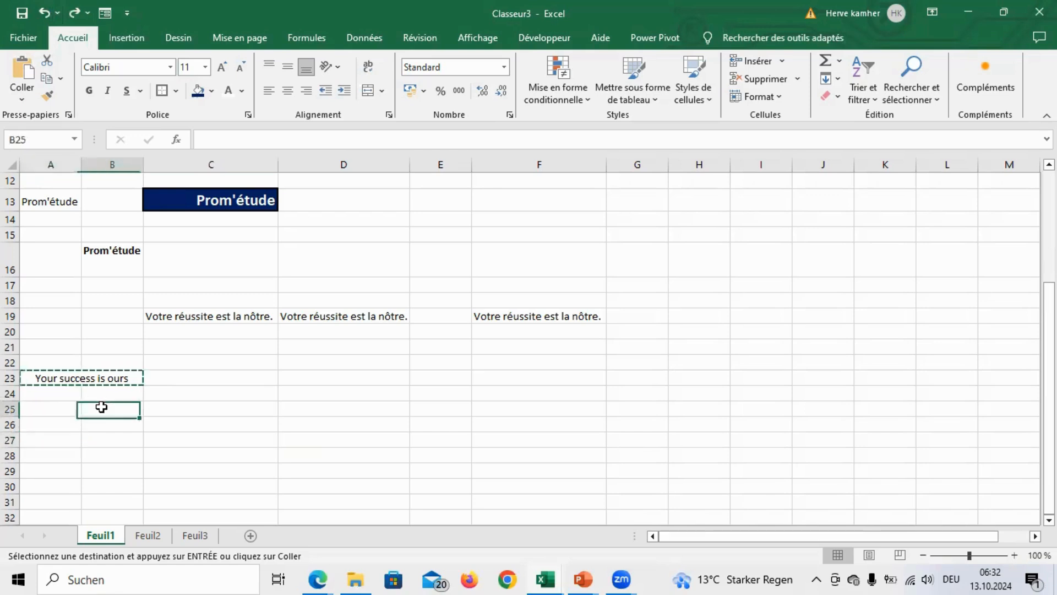
pyautogui.write('You')
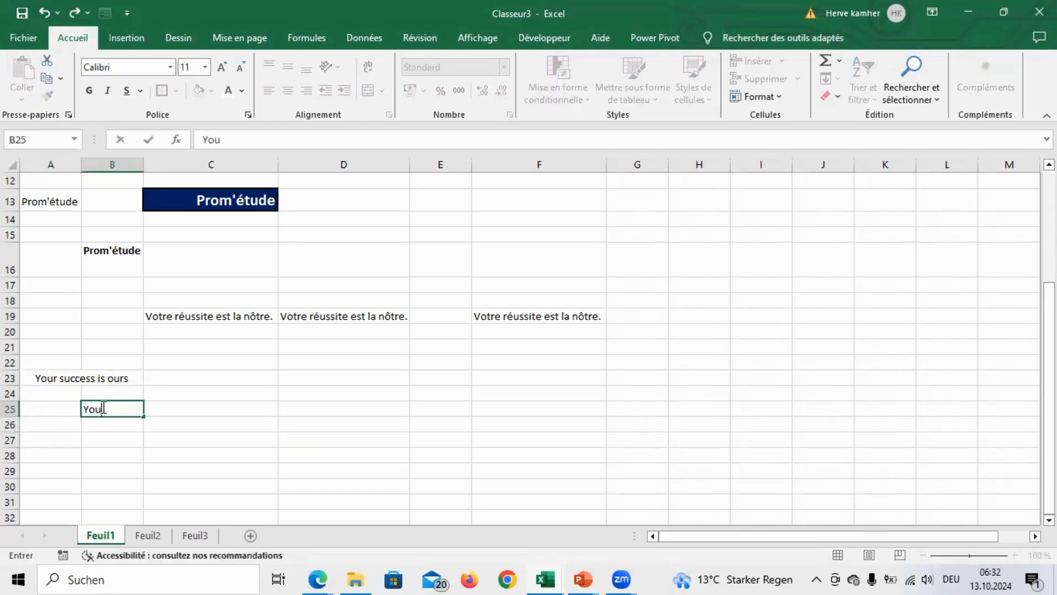
pyautogui.write('r success is ours')
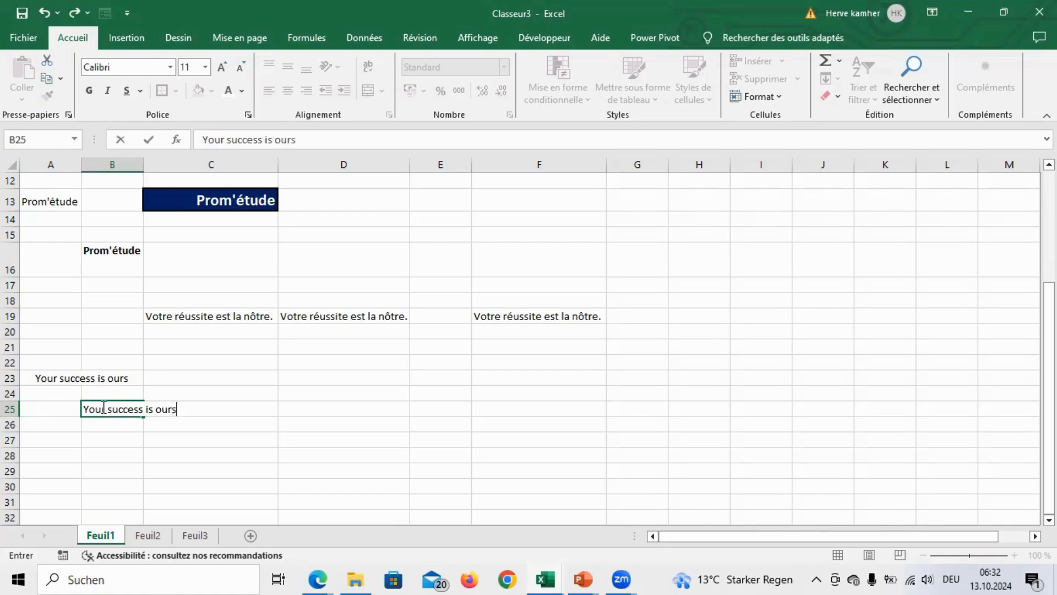
pyautogui.press('Return')
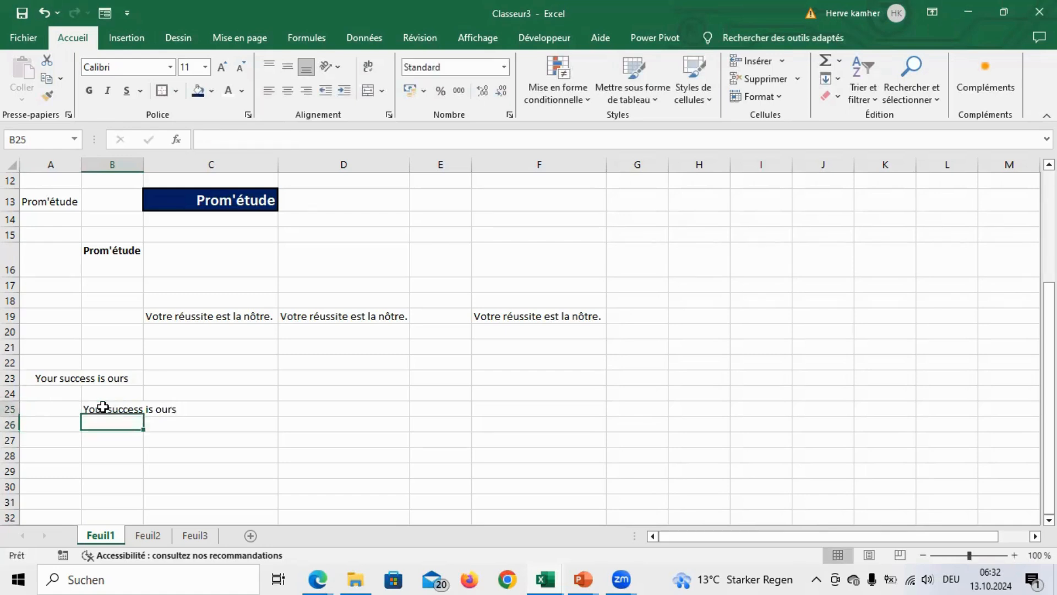
# Step: Wrap the text in cell B25 and left-align it after trying centred and right alignment
pyautogui.click(102, 408)
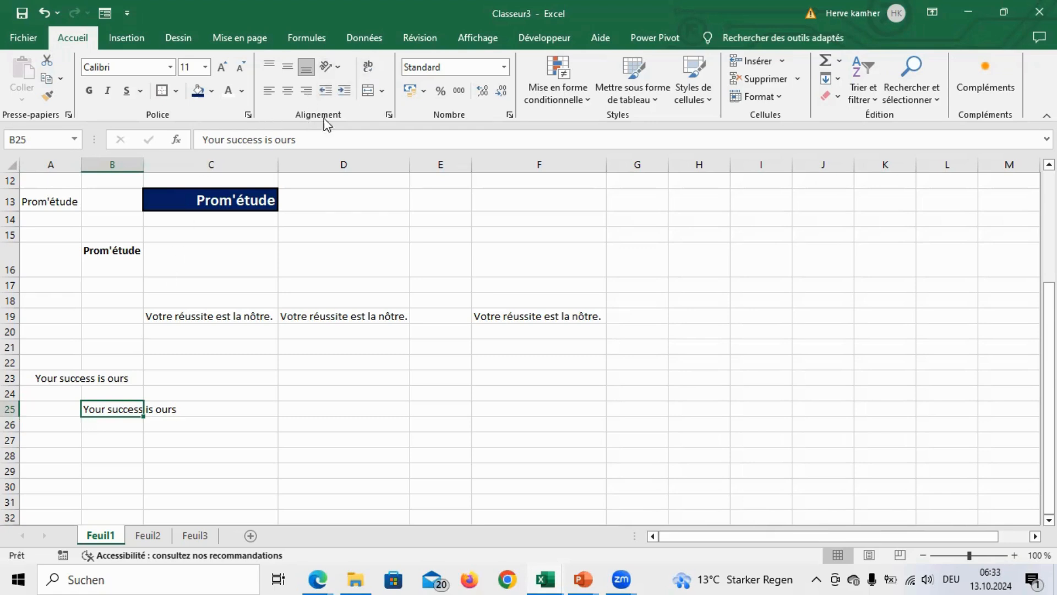
pyautogui.click(368, 70)
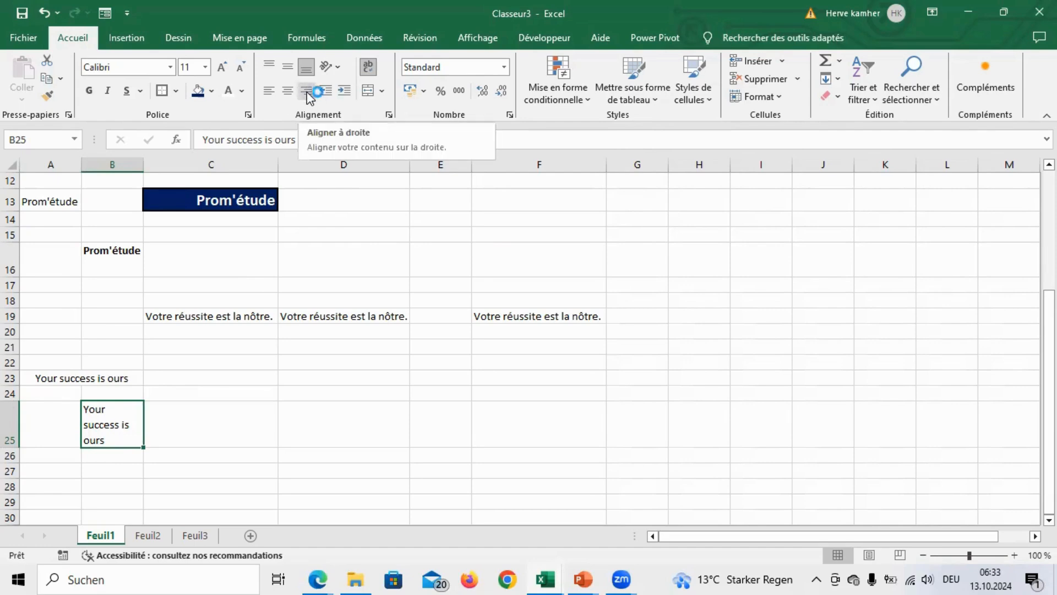
pyautogui.click(288, 90)
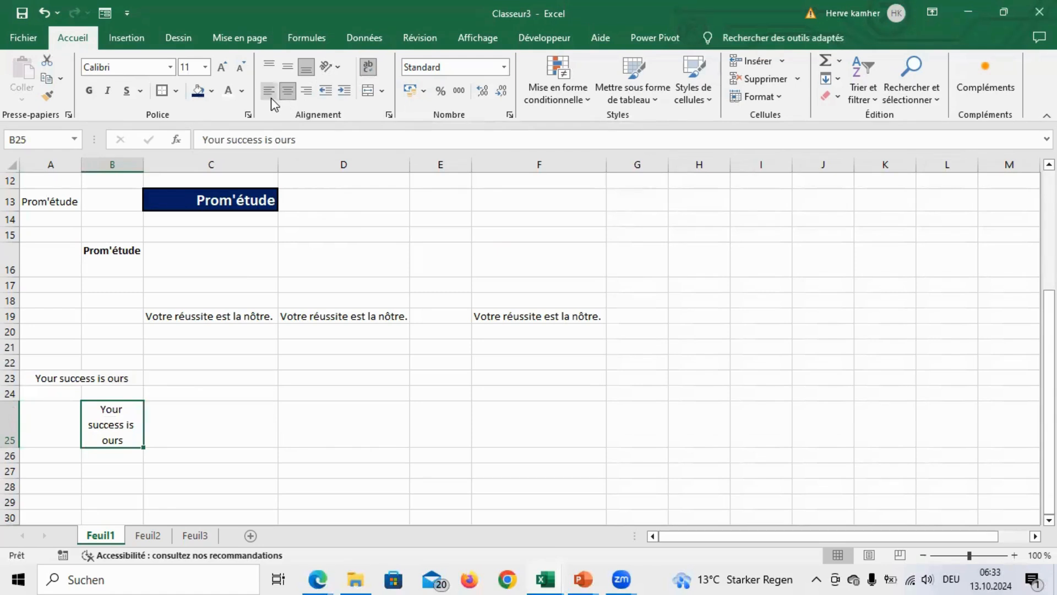
pyautogui.click(271, 94)
pyautogui.click(303, 92)
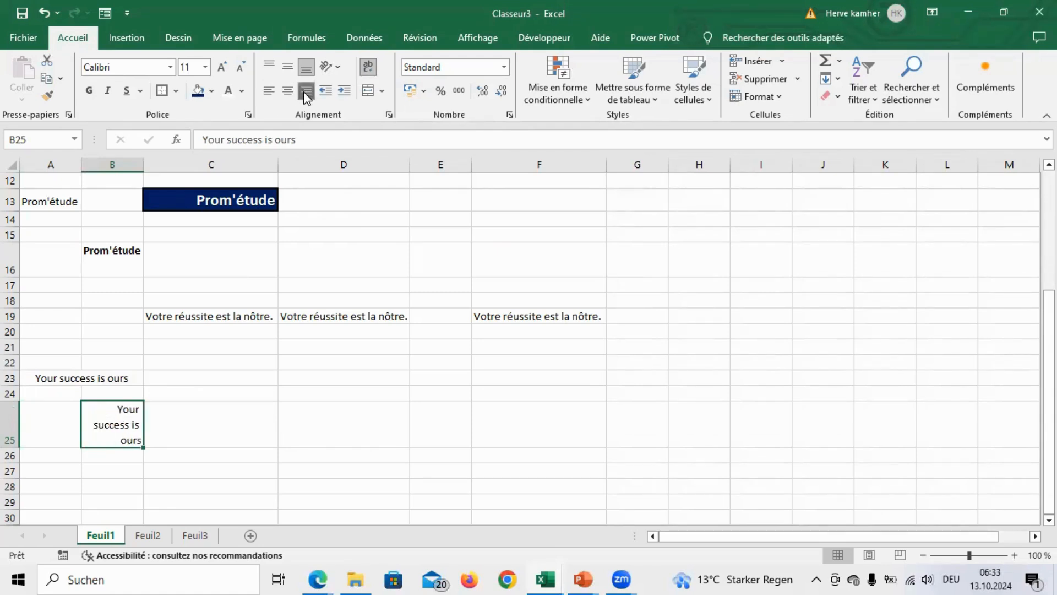
pyautogui.click(270, 92)
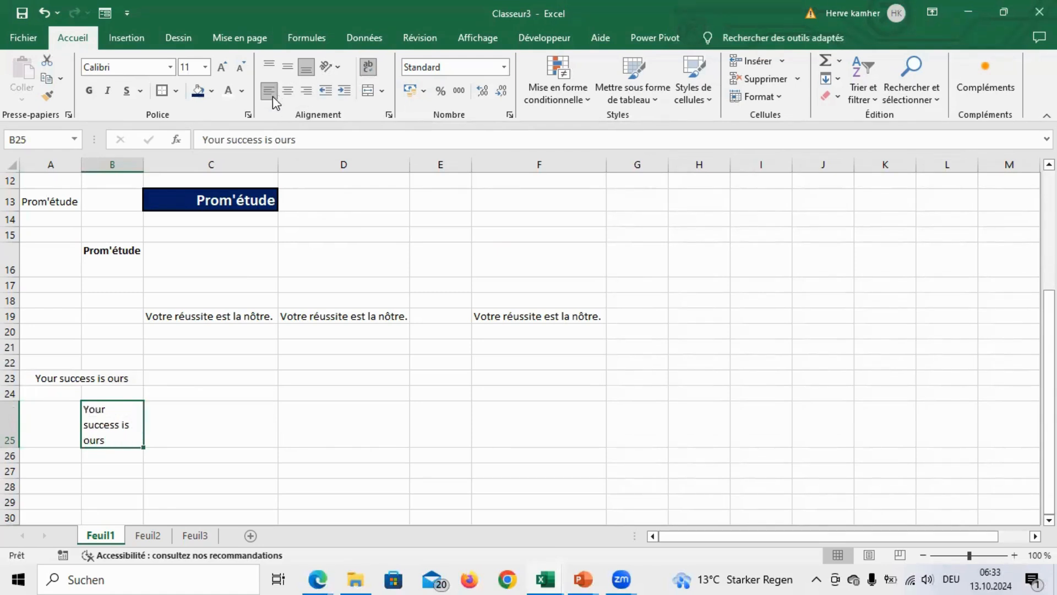
# Step: Make the wrapped text in cell B25 bold and increase its font size to 16
pyautogui.click(95, 93)
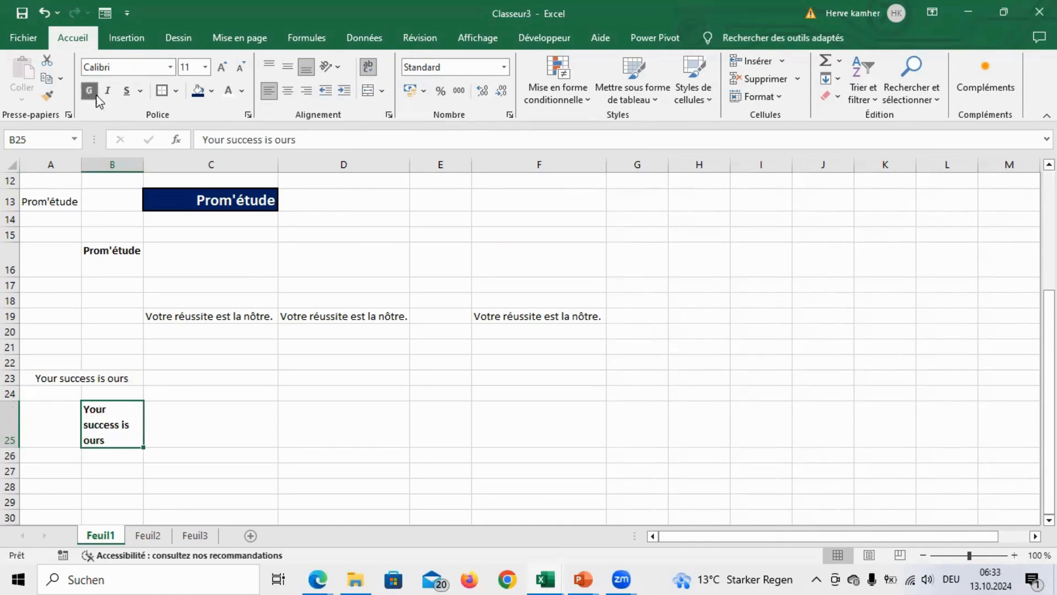
pyautogui.click(222, 67)
pyautogui.click(222, 66)
pyautogui.click(222, 66)
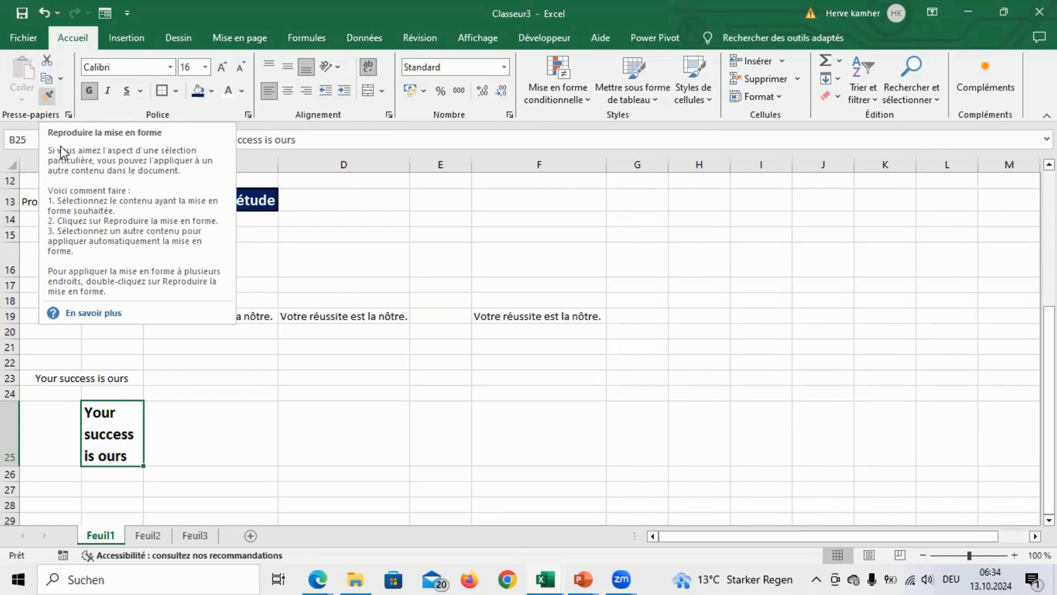
pyautogui.click(293, 317)
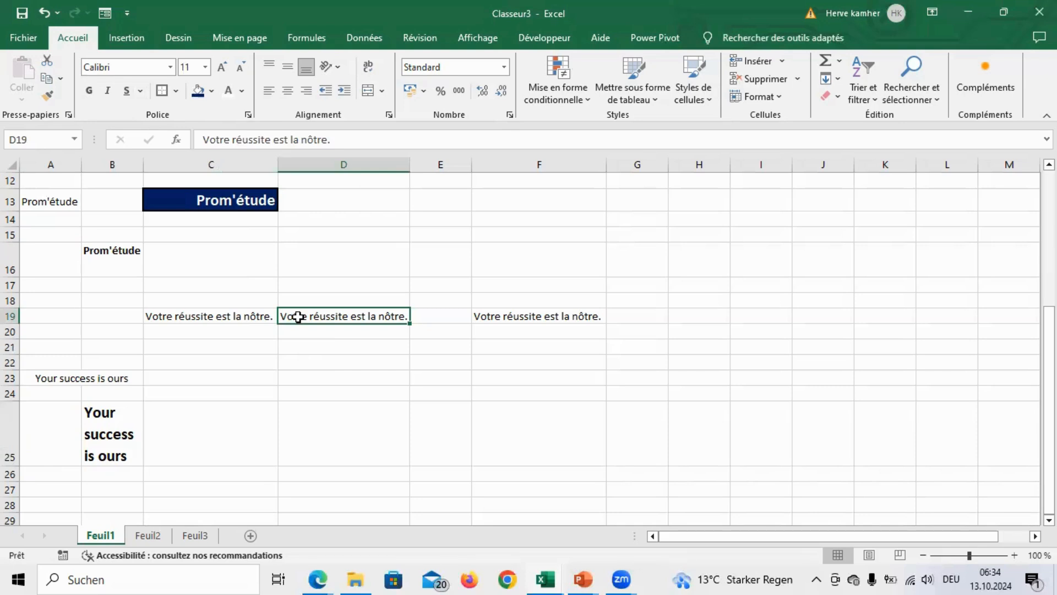
pyautogui.hotkey('ctrl', 'c')
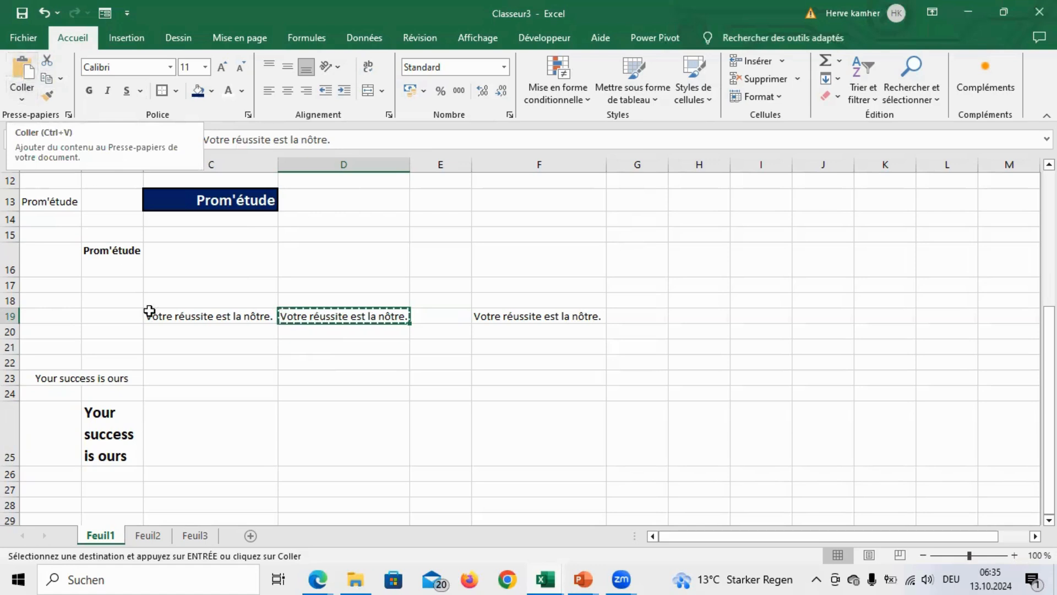
pyautogui.doubleClick(346, 346)
# Step: Copy the text "Votre réussite est la nôtre." from cell D19 and paste it into cell D22
pyautogui.click(337, 320)
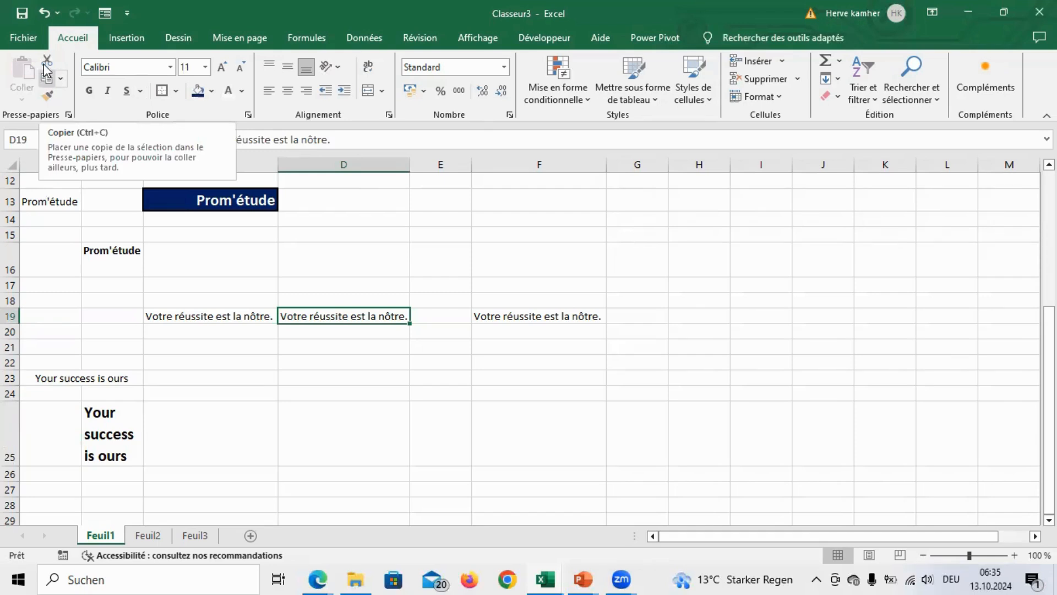
pyautogui.click(48, 81)
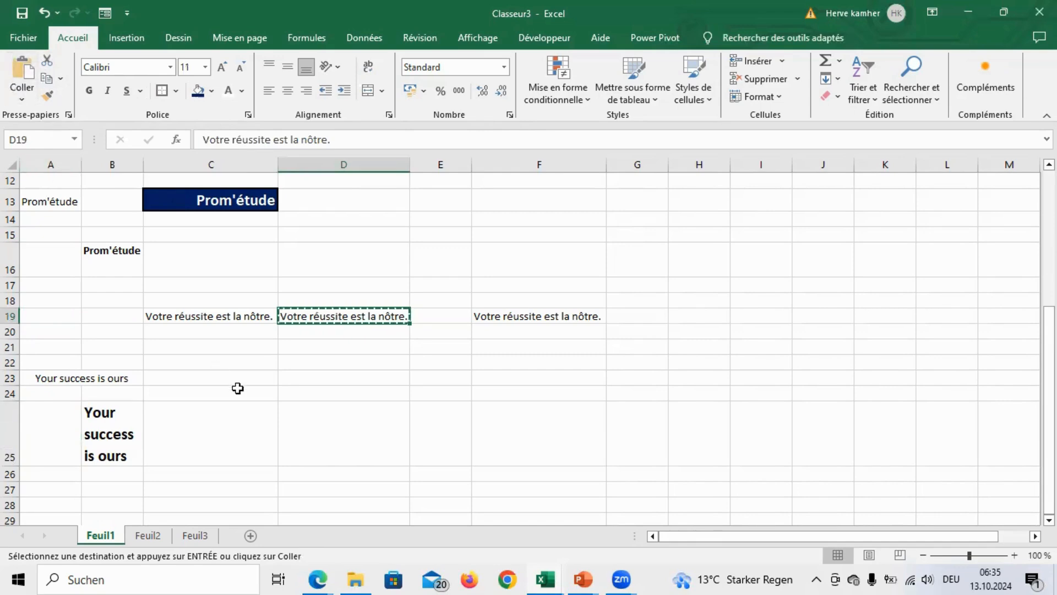
pyautogui.click(337, 366)
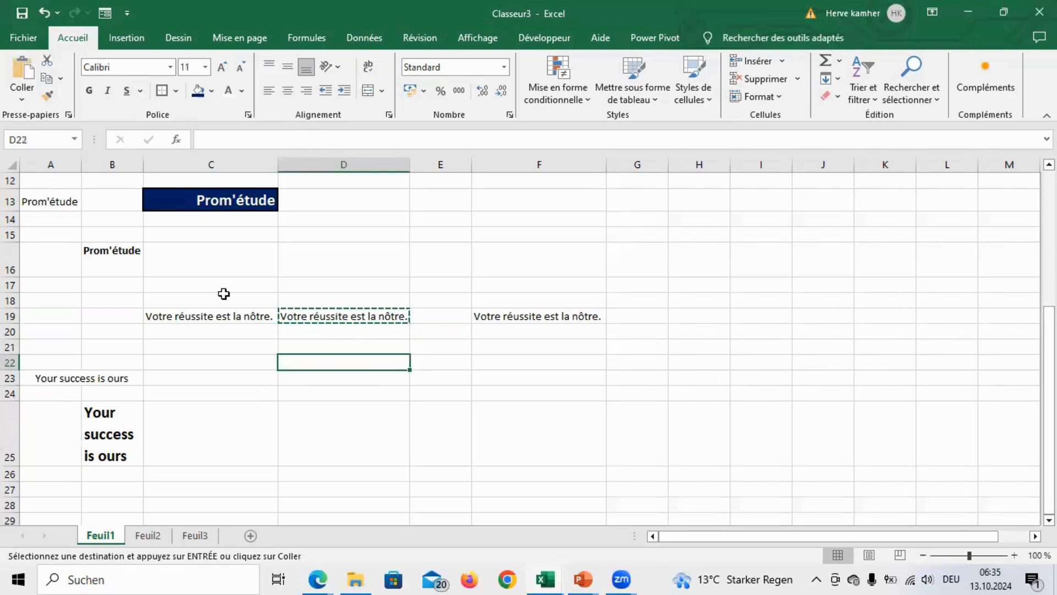
pyautogui.click(21, 97)
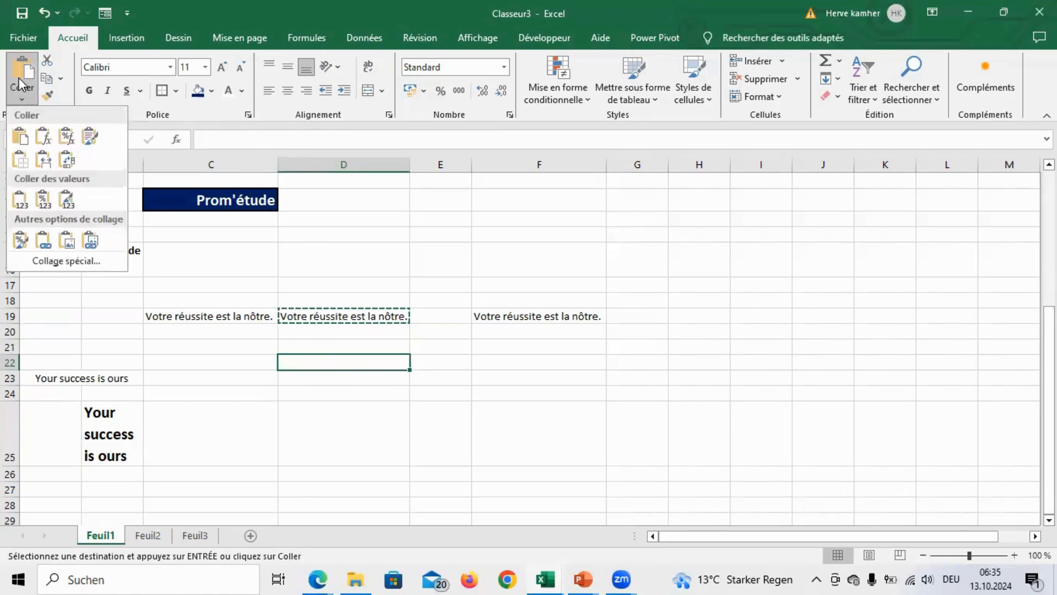
pyautogui.click(20, 136)
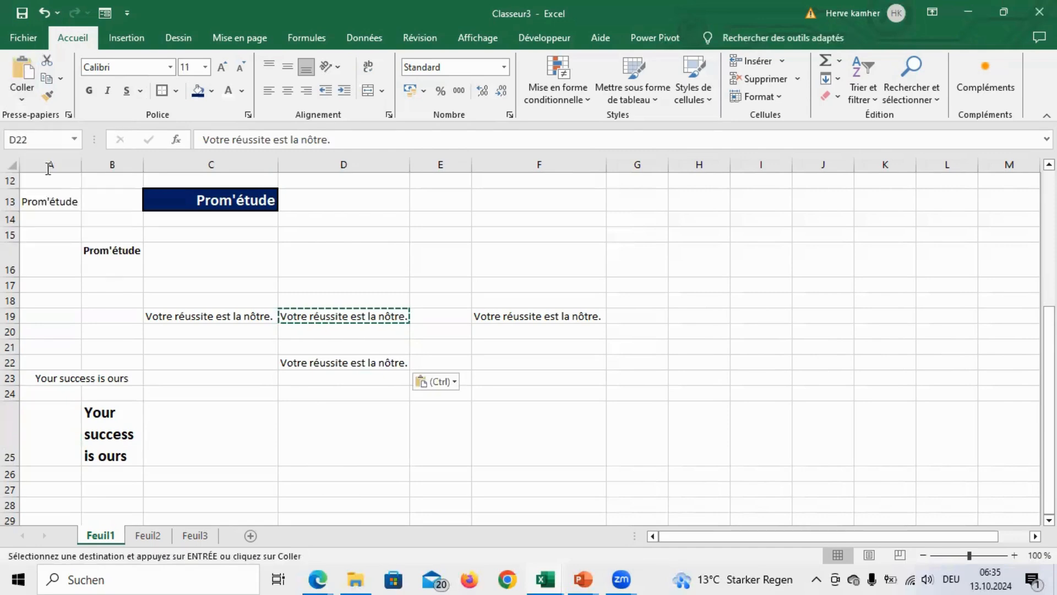
pyautogui.click(337, 378)
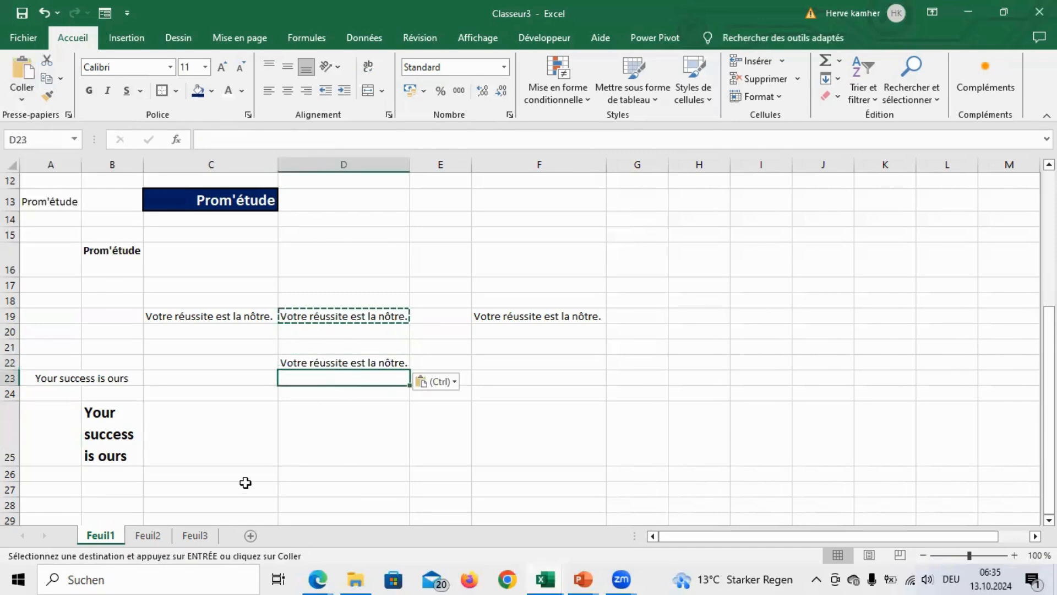
pyautogui.click(322, 439)
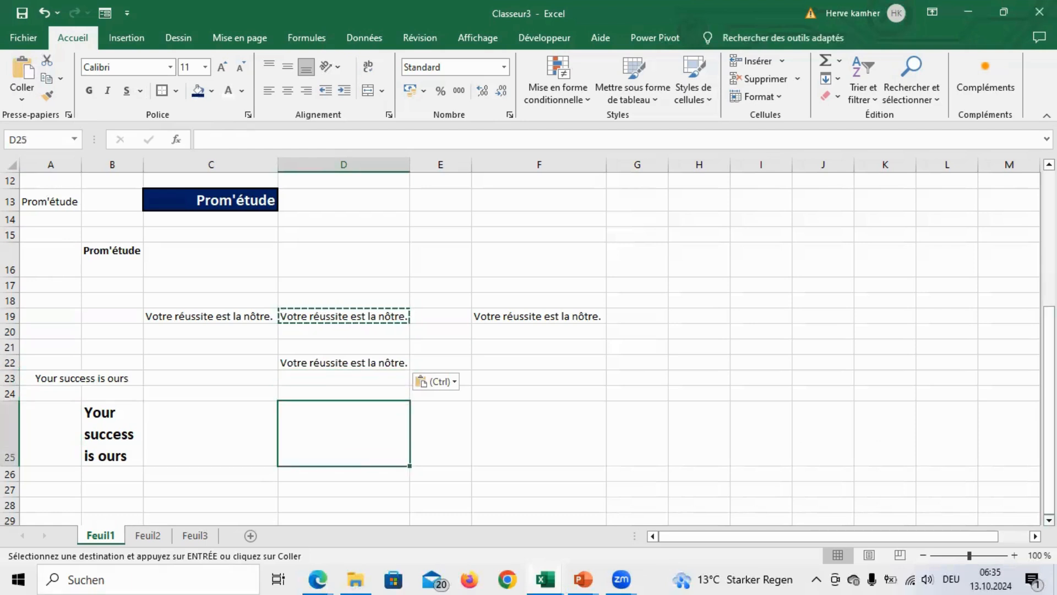
pyautogui.scroll(-3, 1049, 520)
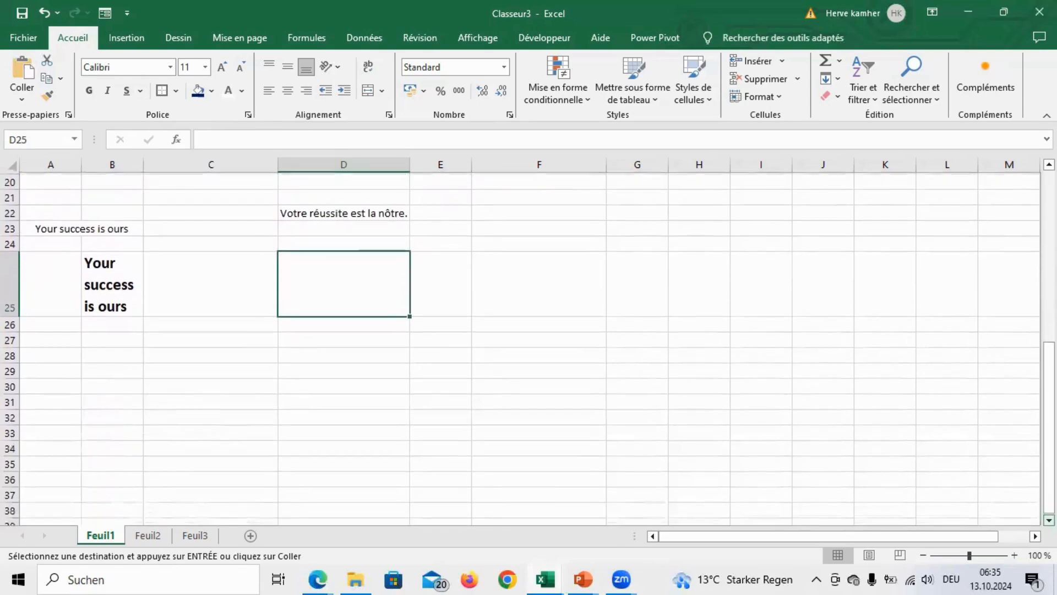
pyautogui.scroll(-1, 1049, 520)
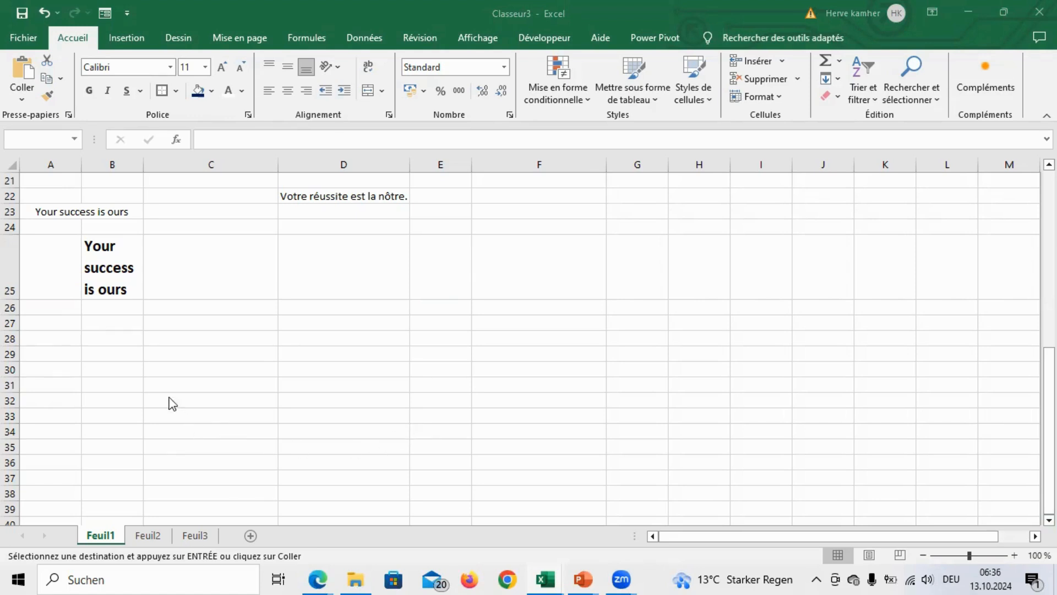
pyautogui.hotkey('ctrl', 'v')
pyautogui.click(118, 338)
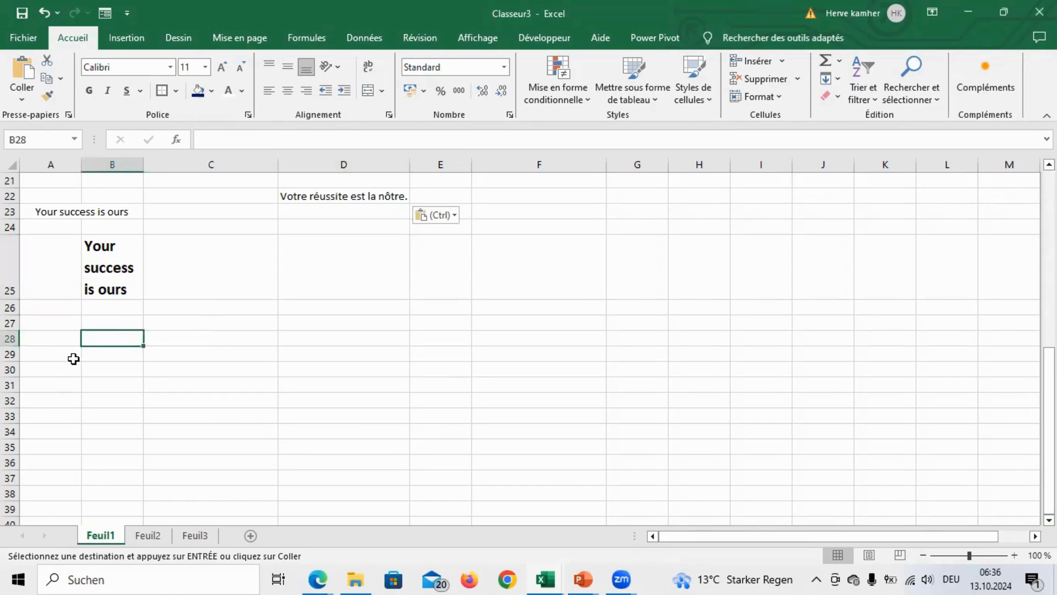
pyautogui.click(100, 352)
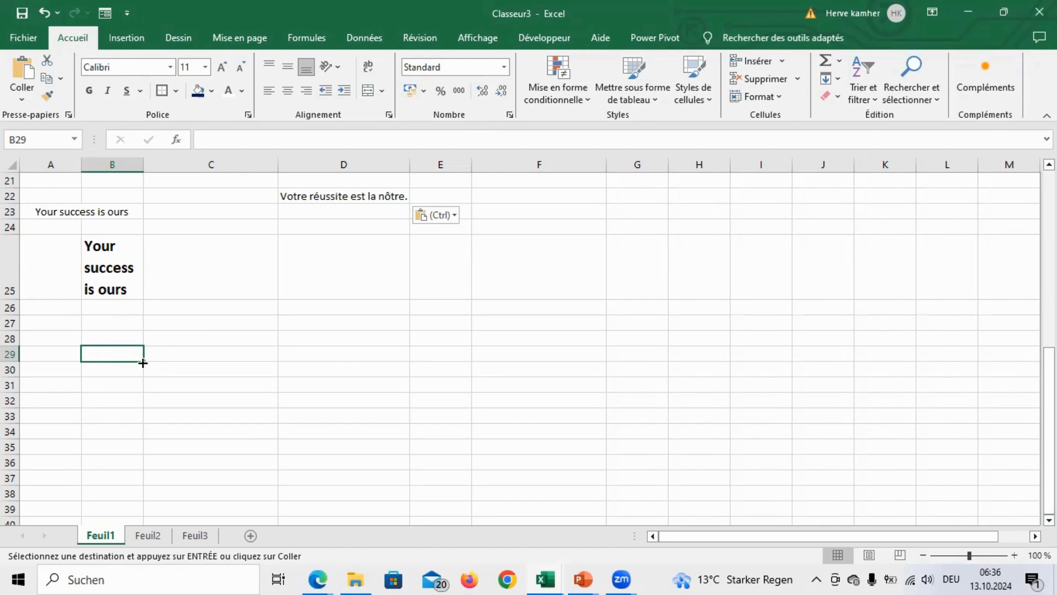
pyautogui.click(177, 352)
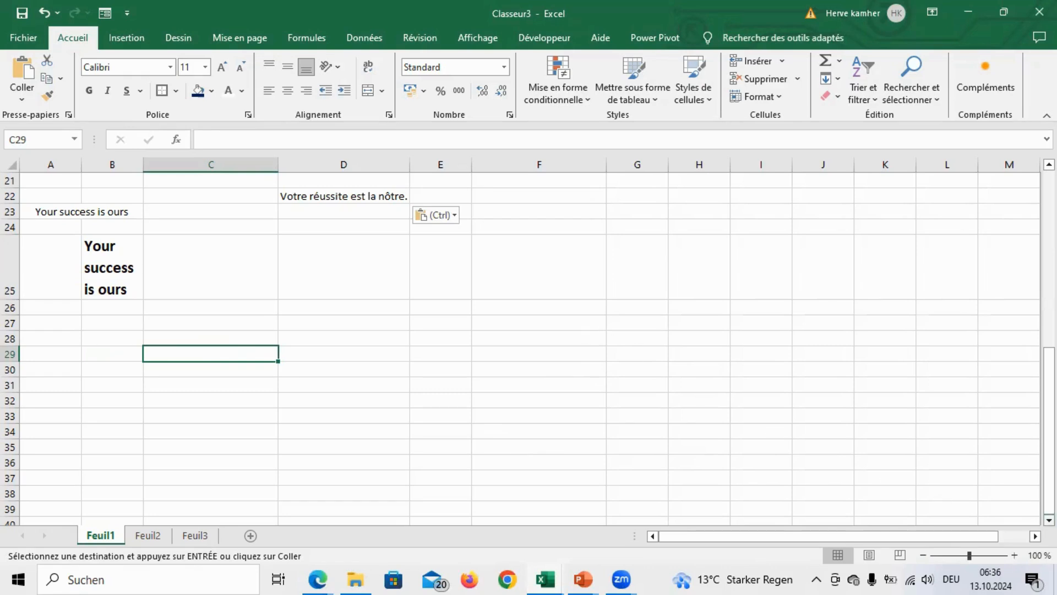
# Step: Enter the heading "Format des cellules" in cell G26
pyautogui.click(1049, 520)
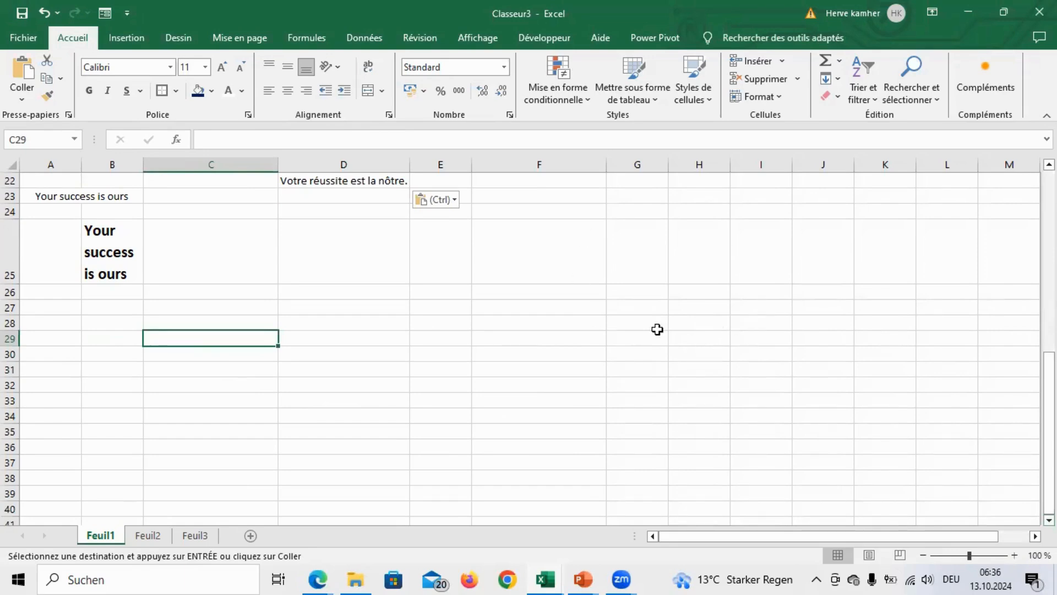
pyautogui.click(632, 312)
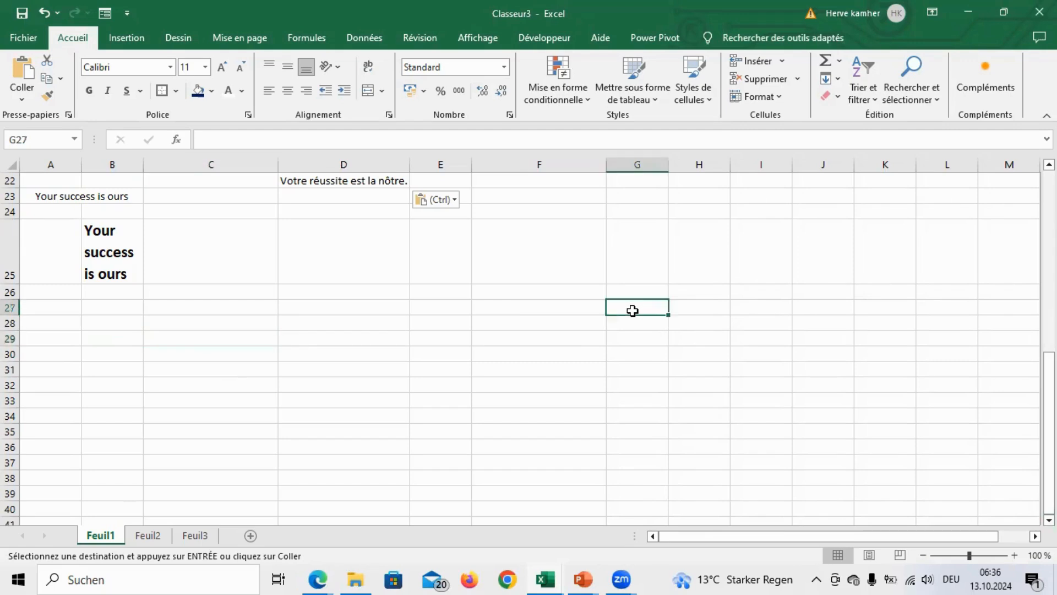
pyautogui.click(716, 313)
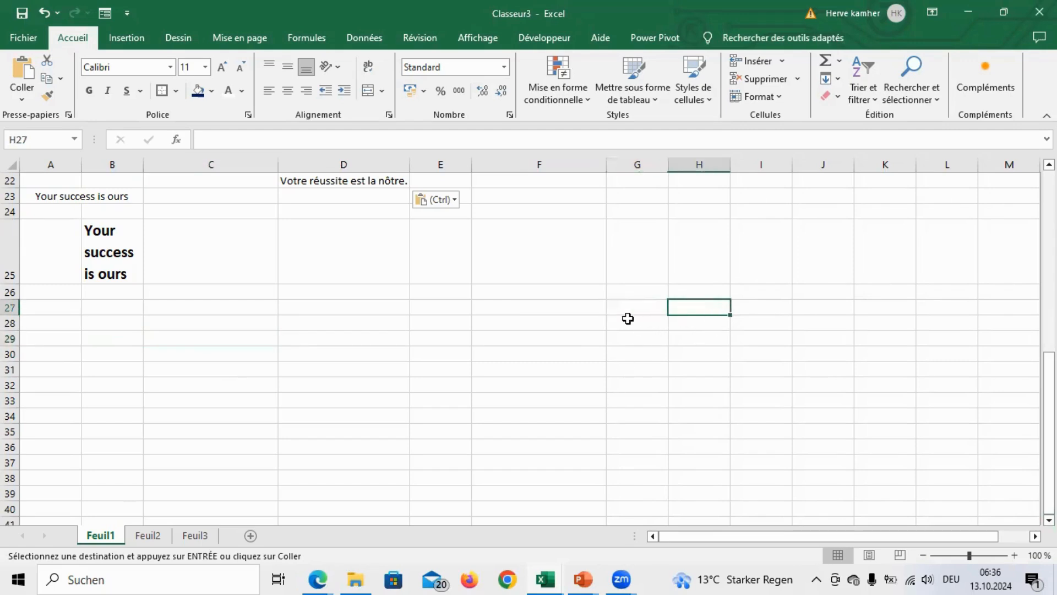
pyautogui.click(640, 292)
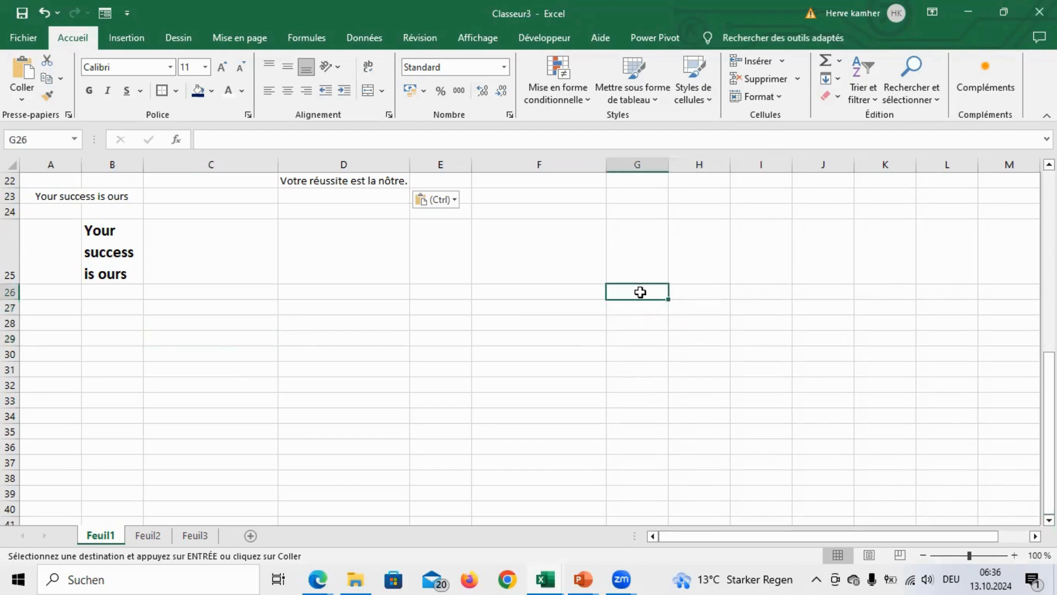
pyautogui.write('Fo')
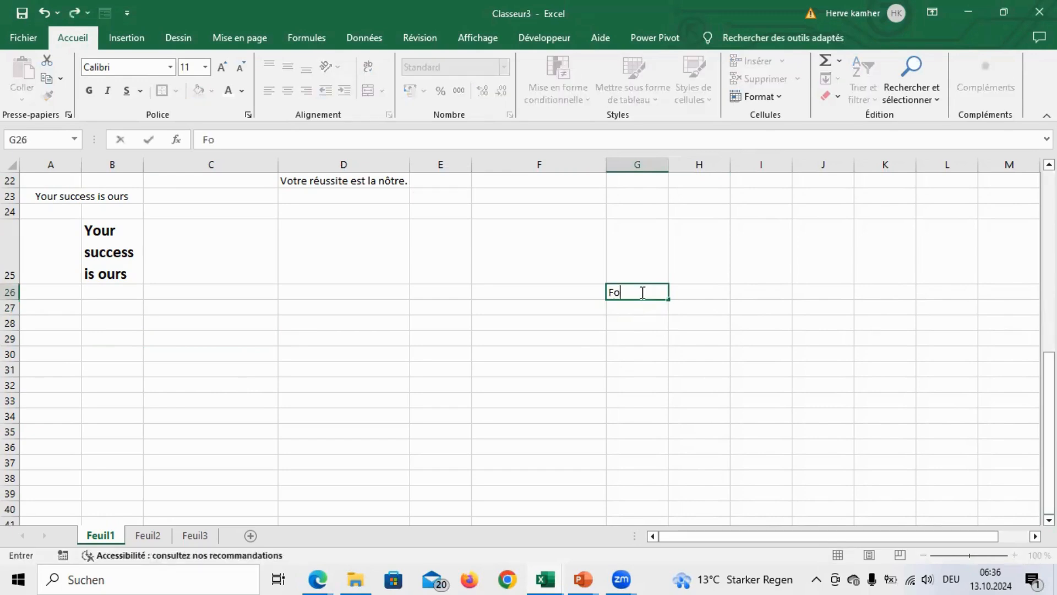
pyautogui.write('rmat des cell')
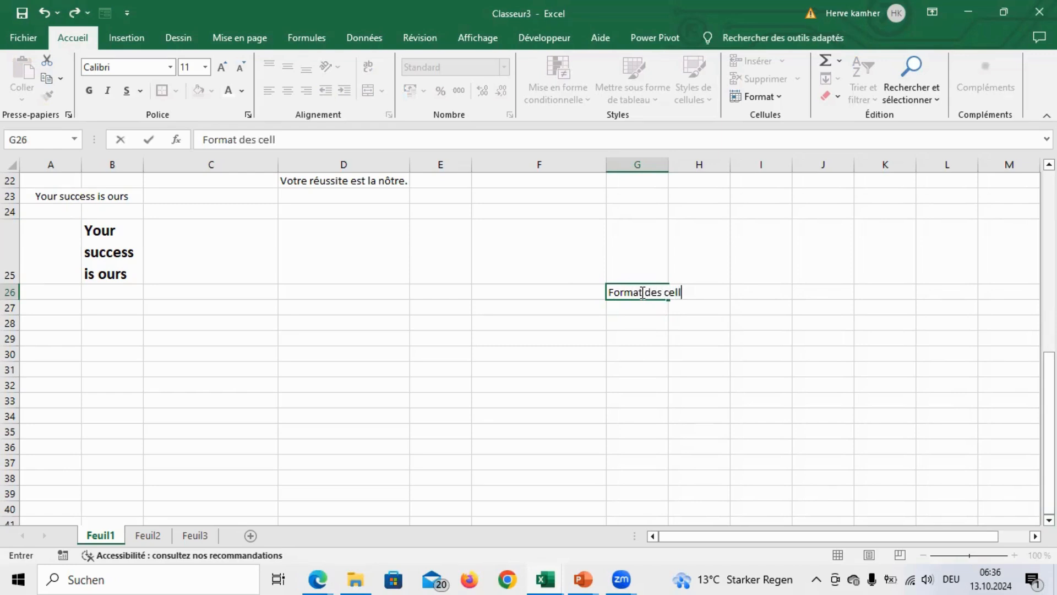
pyautogui.write('ules')
pyautogui.press('Return')
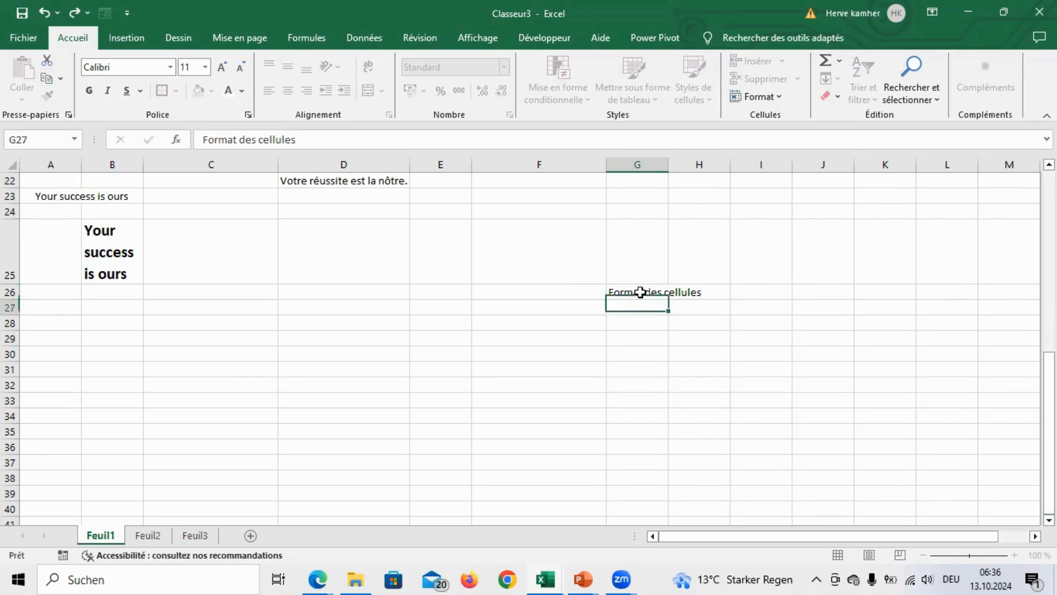
# Step: Format the G26 heading as bold, italic, underlined and dark red, and enlarge its font by two size steps
pyautogui.click(640, 291)
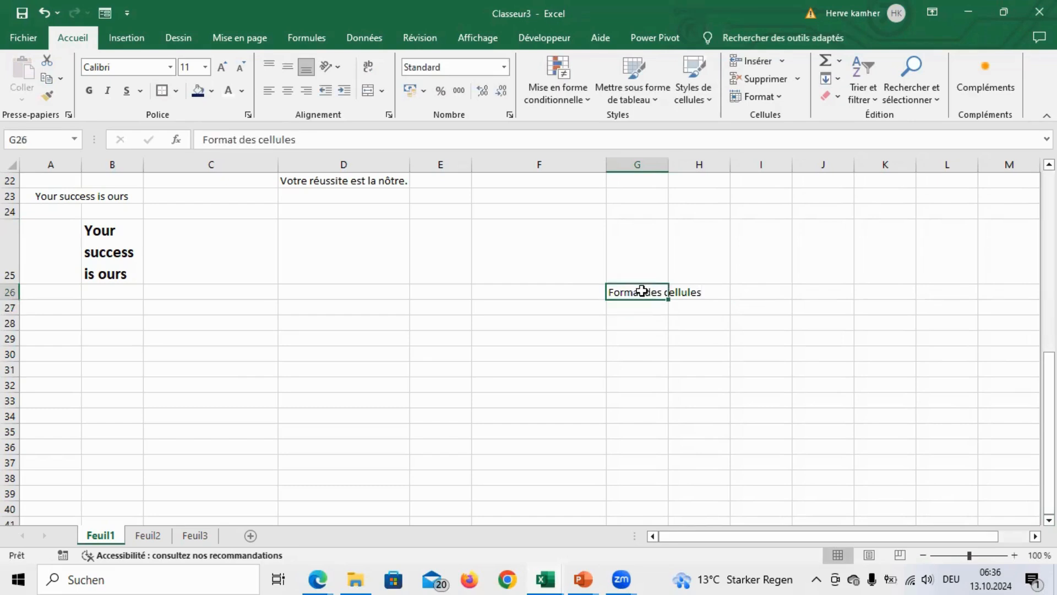
pyautogui.click(88, 90)
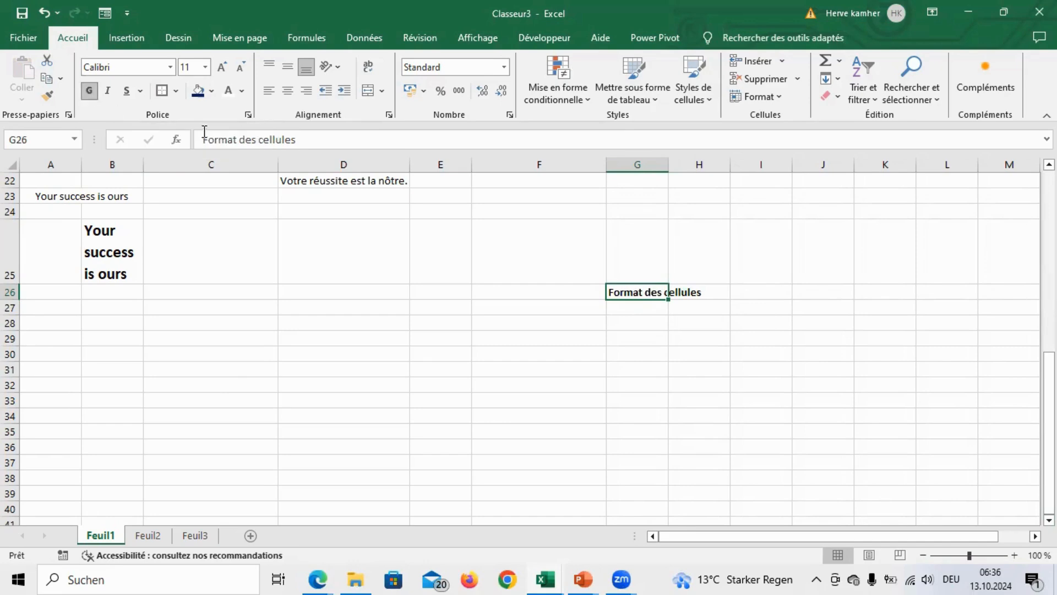
pyautogui.click(240, 91)
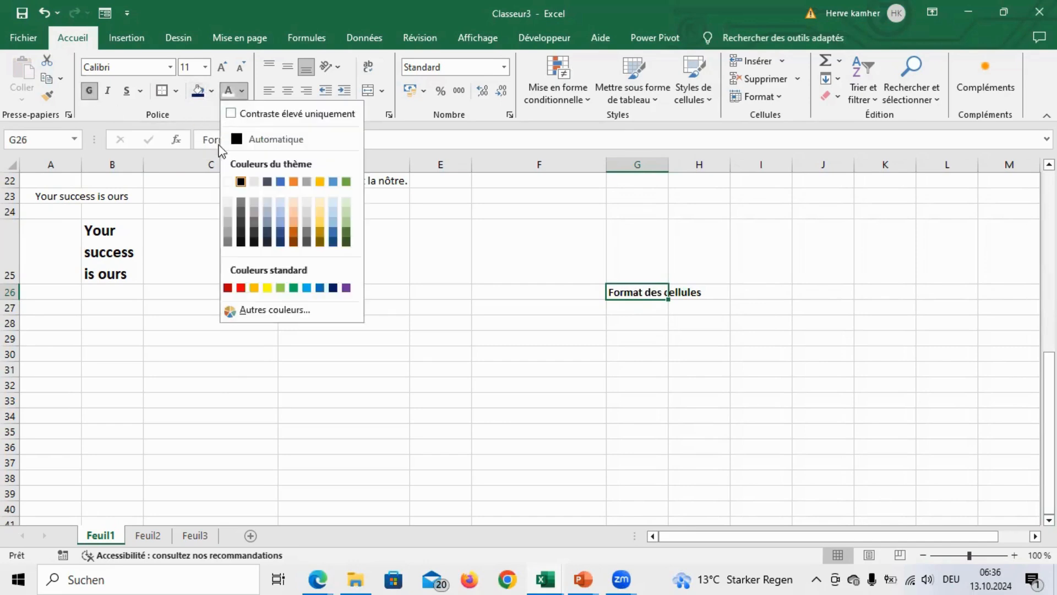
pyautogui.click(227, 288)
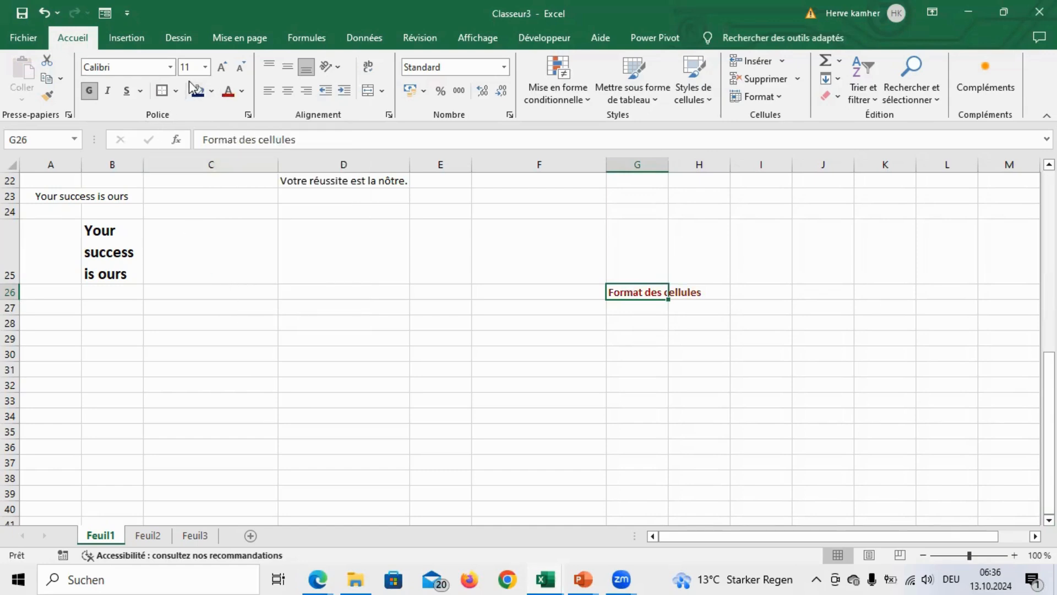
pyautogui.click(222, 67)
pyautogui.click(221, 67)
pyautogui.click(108, 91)
pyautogui.click(127, 91)
# Step: Review the available number format categories for the empty cell G28, leaving its format as Standard
pyautogui.click(619, 329)
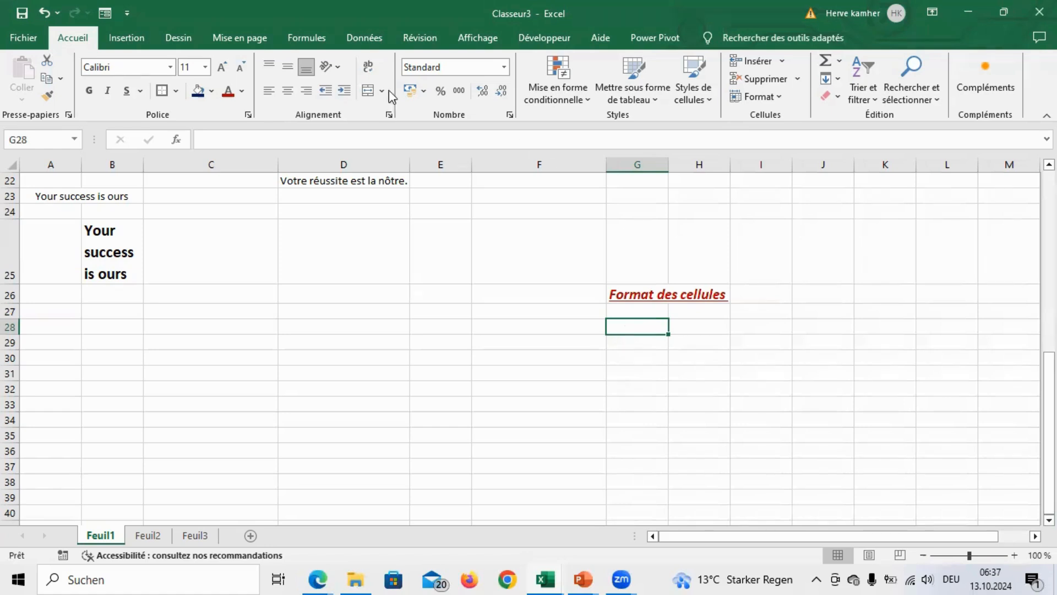
pyautogui.click(504, 68)
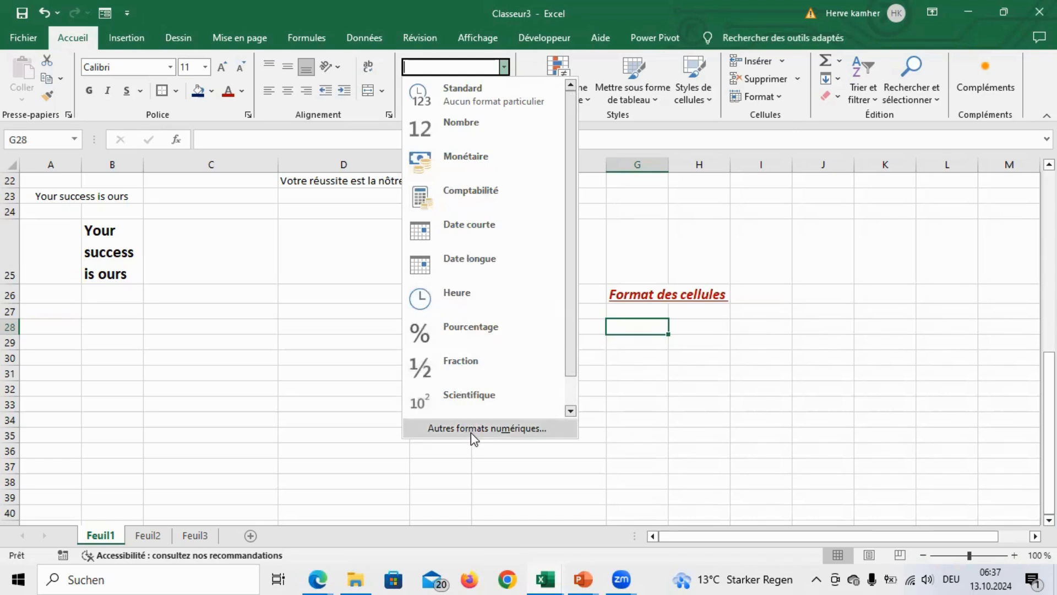
pyautogui.press('Escape')
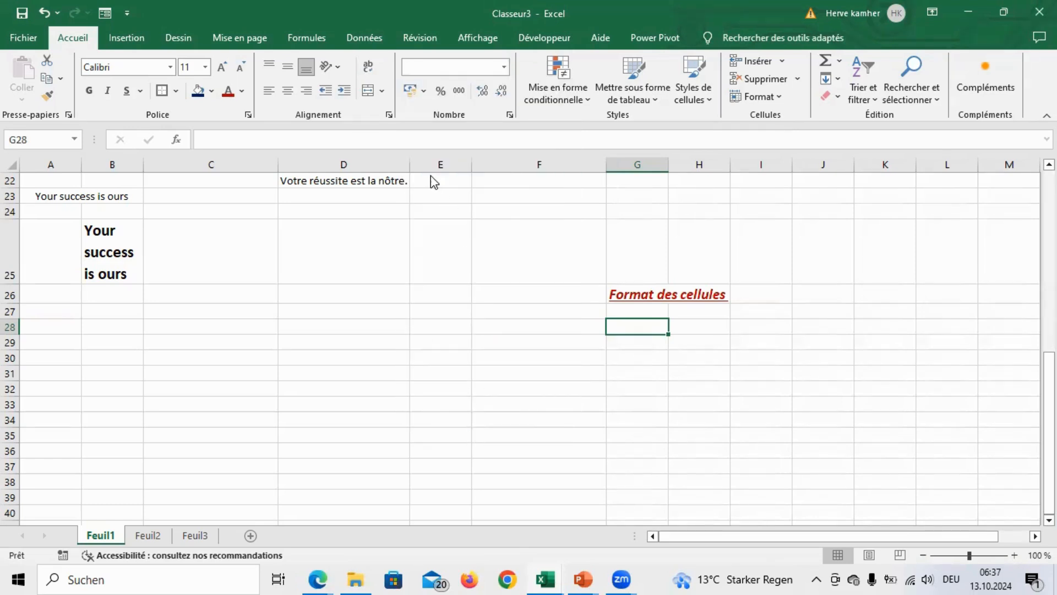
pyautogui.hotkey('ctrl', '1')
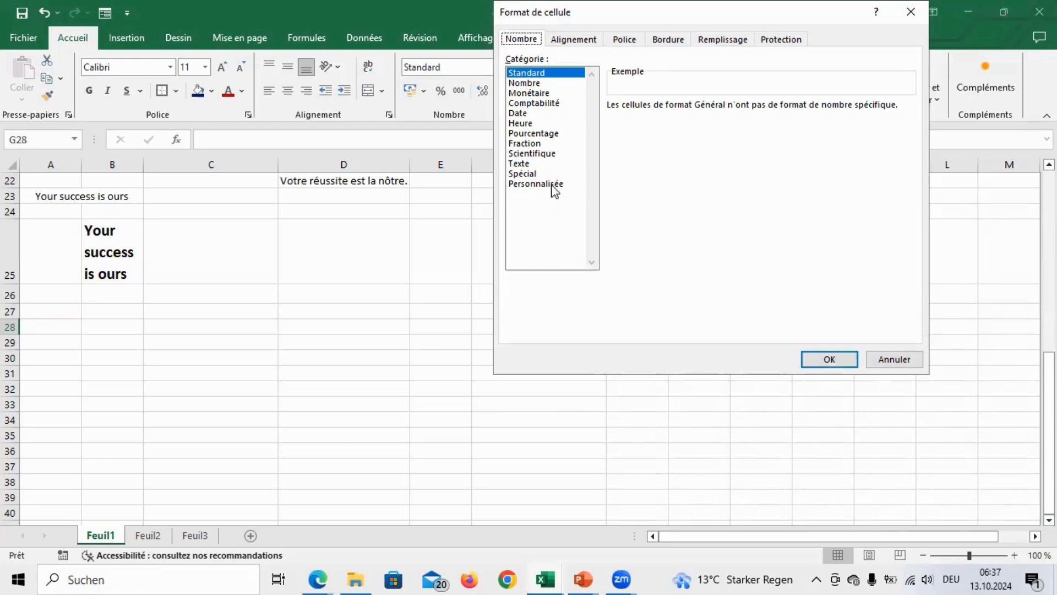
pyautogui.click(828, 359)
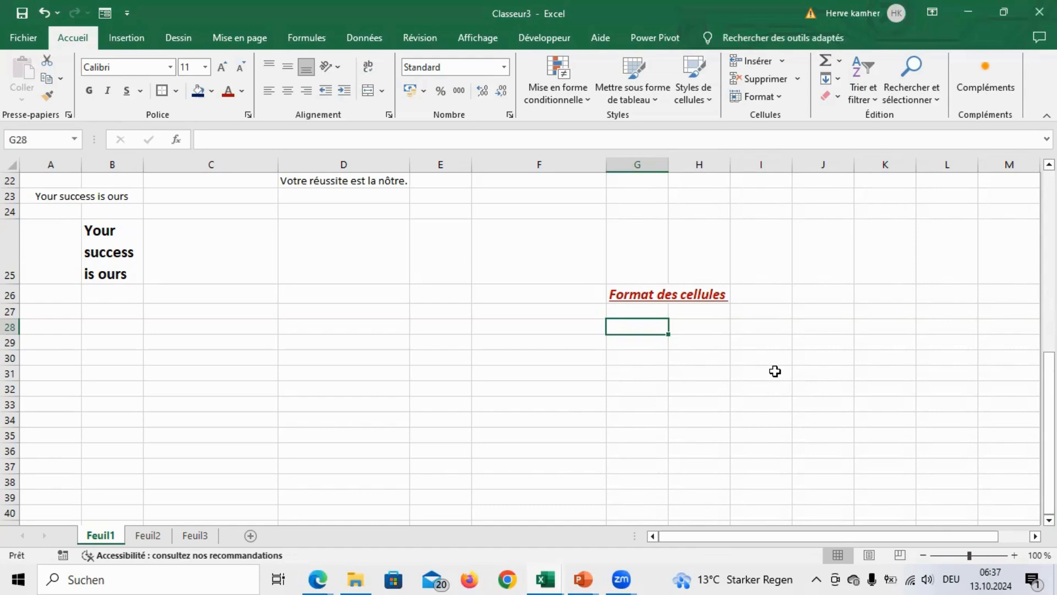
# Step: Enter the number 16365,8 in cell G28
pyautogui.write('12')
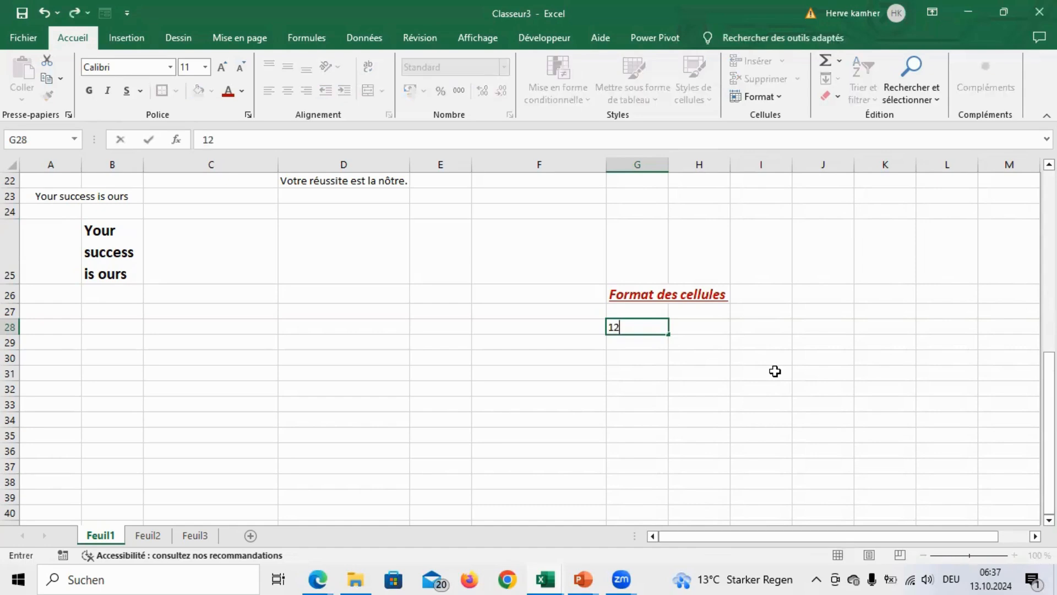
pyautogui.press('BackSpace')
pyautogui.write('6365,8')
pyautogui.press('Return')
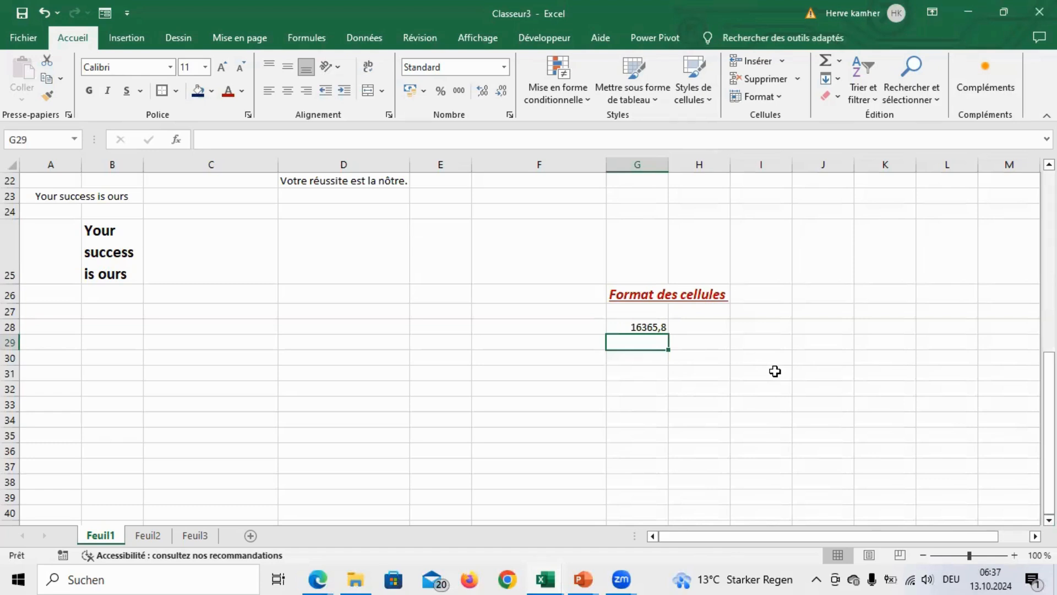
# Step: Enter the number 16365,8 in cell H28
pyautogui.click(698, 328)
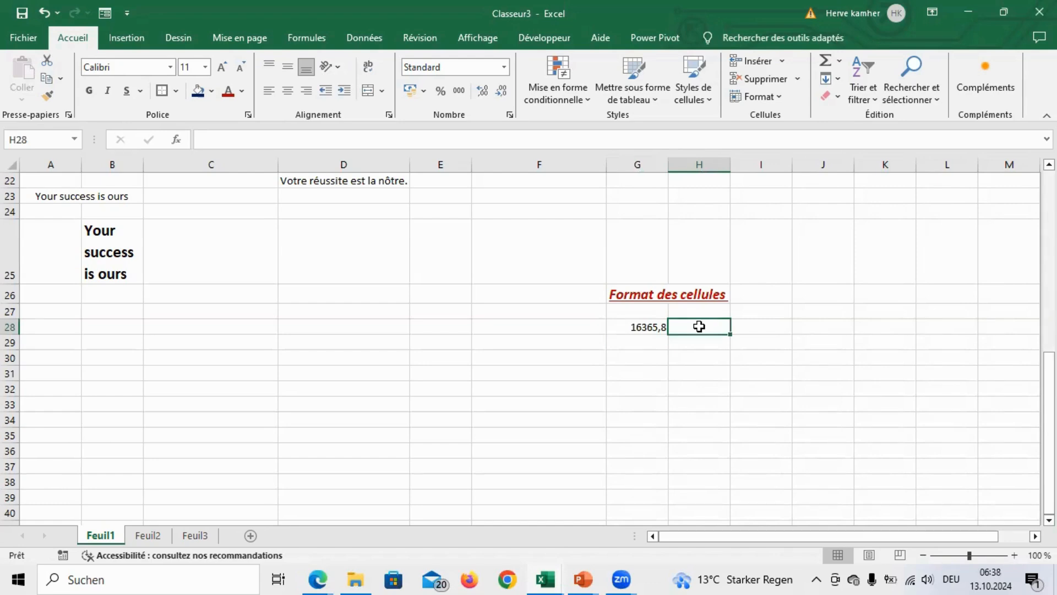
pyautogui.write('16')
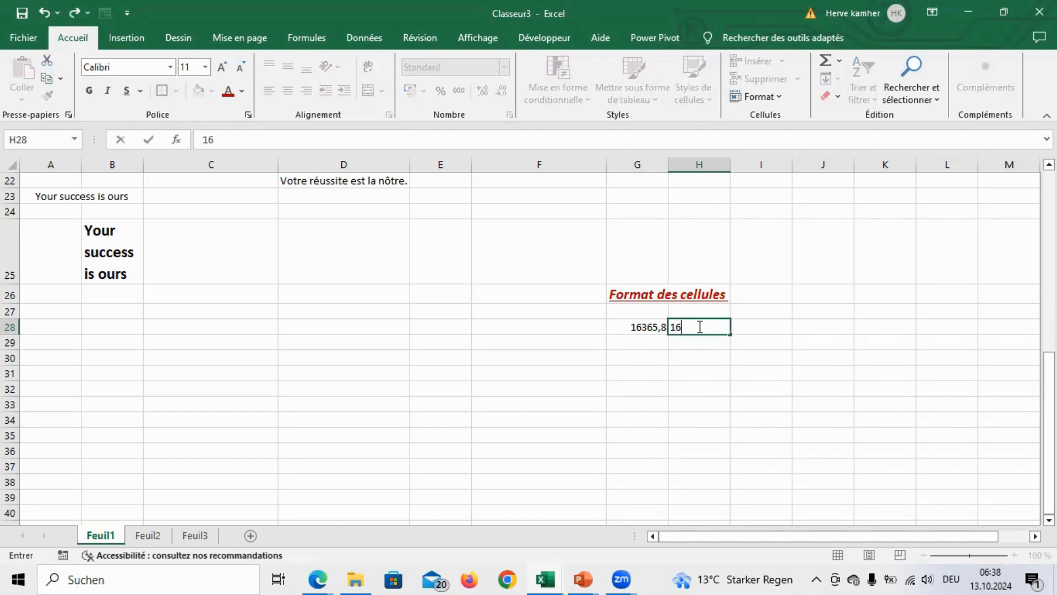
pyautogui.write('365,8')
pyautogui.press('Return')
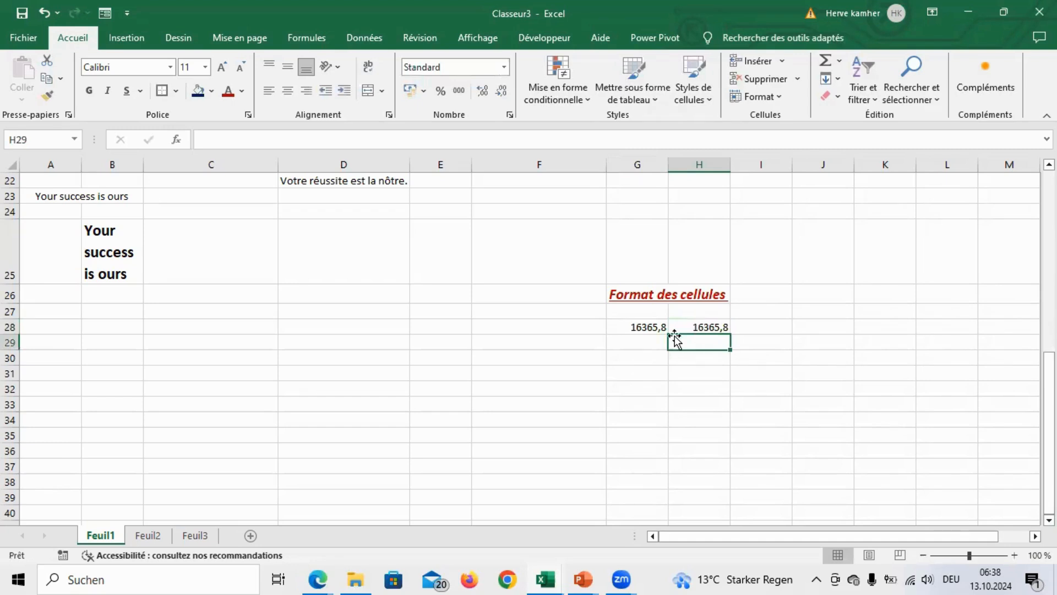
# Step: Replace the number in cell G28 with the label "Format"
pyautogui.click(646, 325)
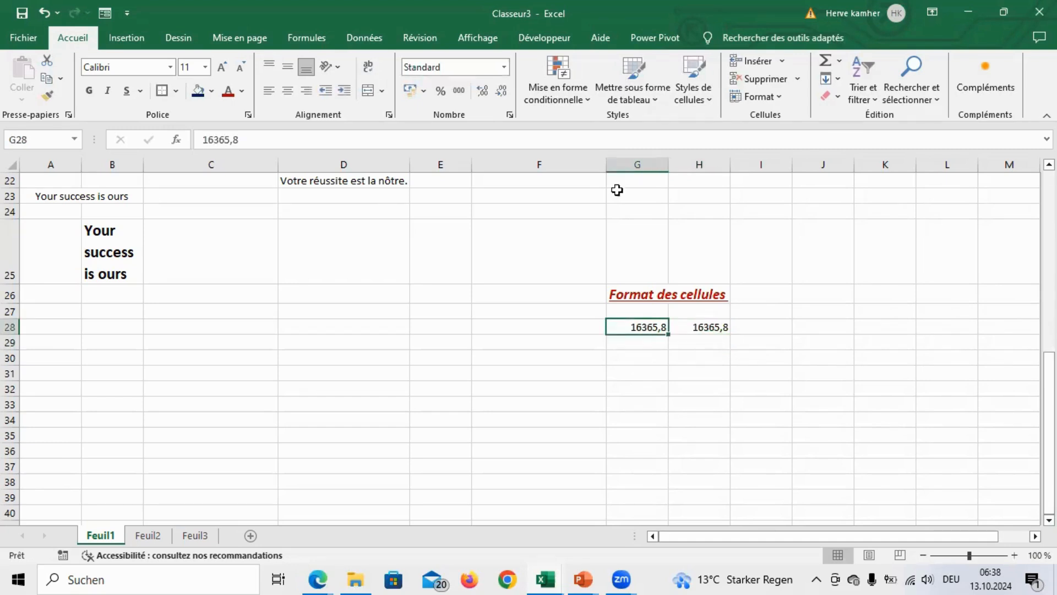
pyautogui.click(716, 328)
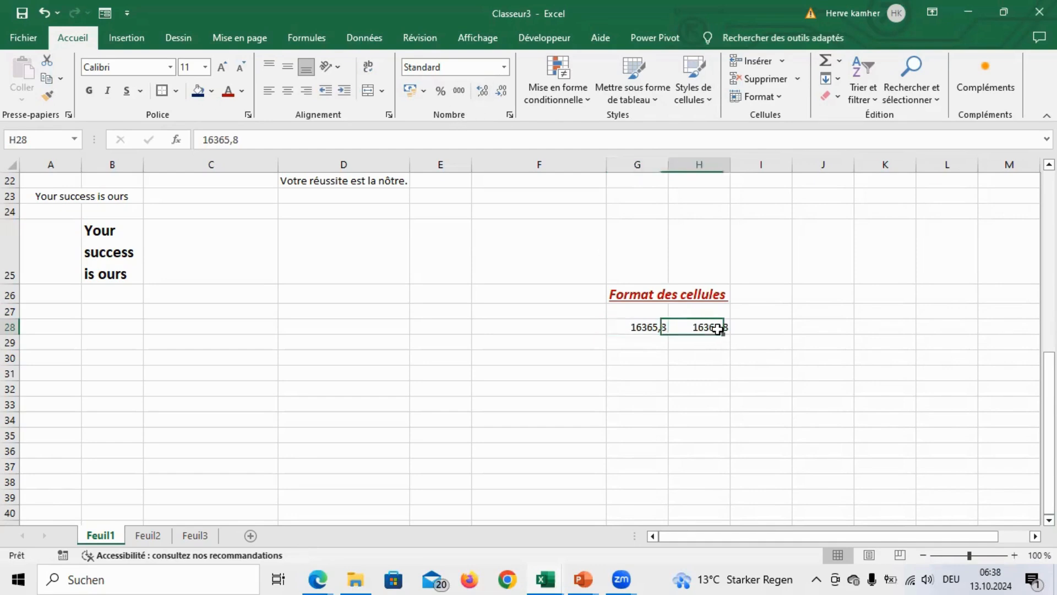
pyautogui.click(645, 327)
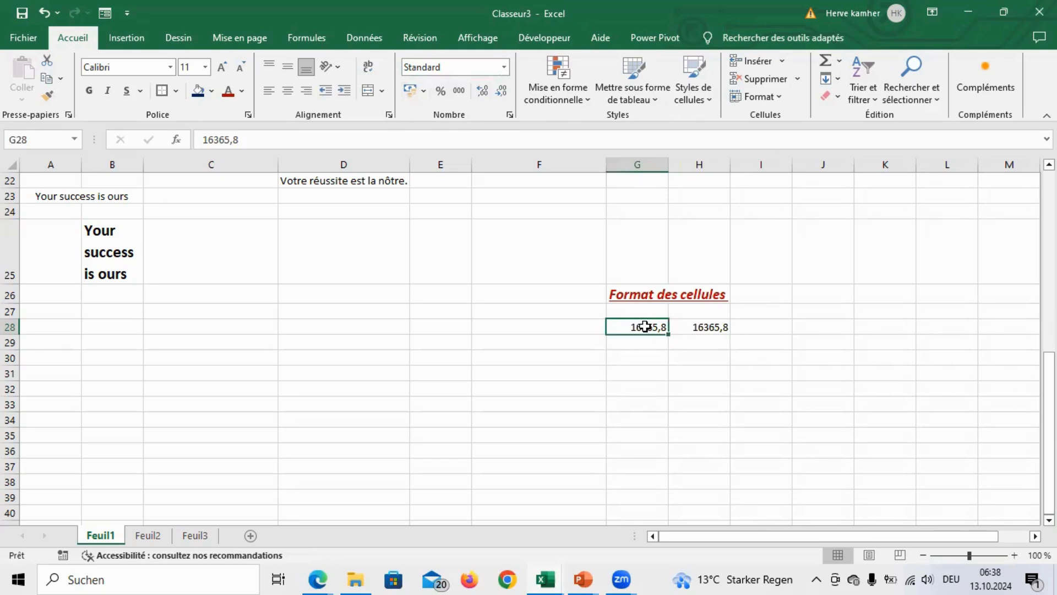
pyautogui.write('Format')
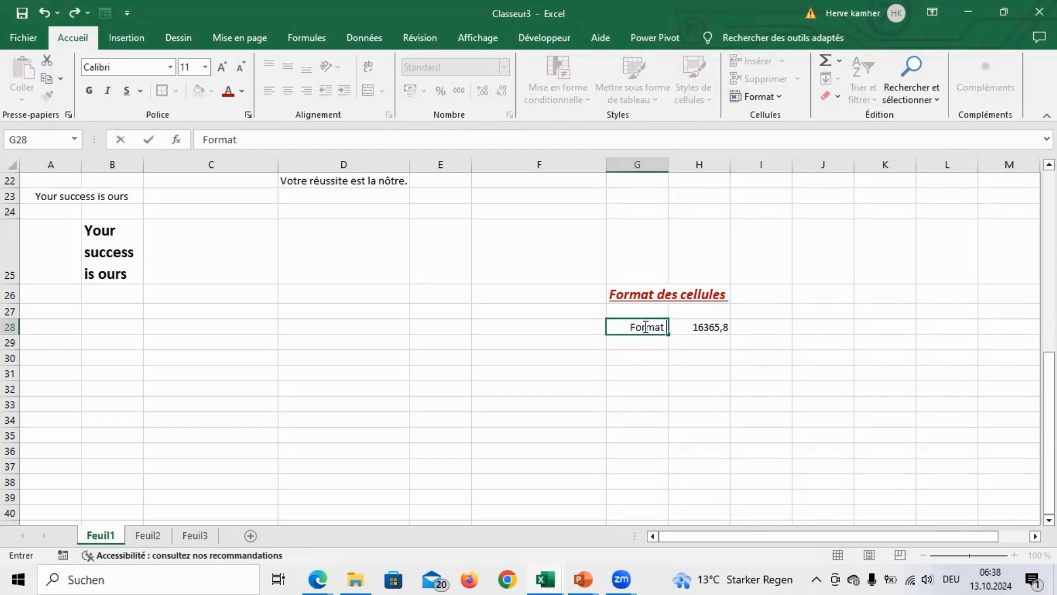
# Step: Enter the column header "Format" in cell G27 and the label "Standard" below it in G28
pyautogui.click(631, 314)
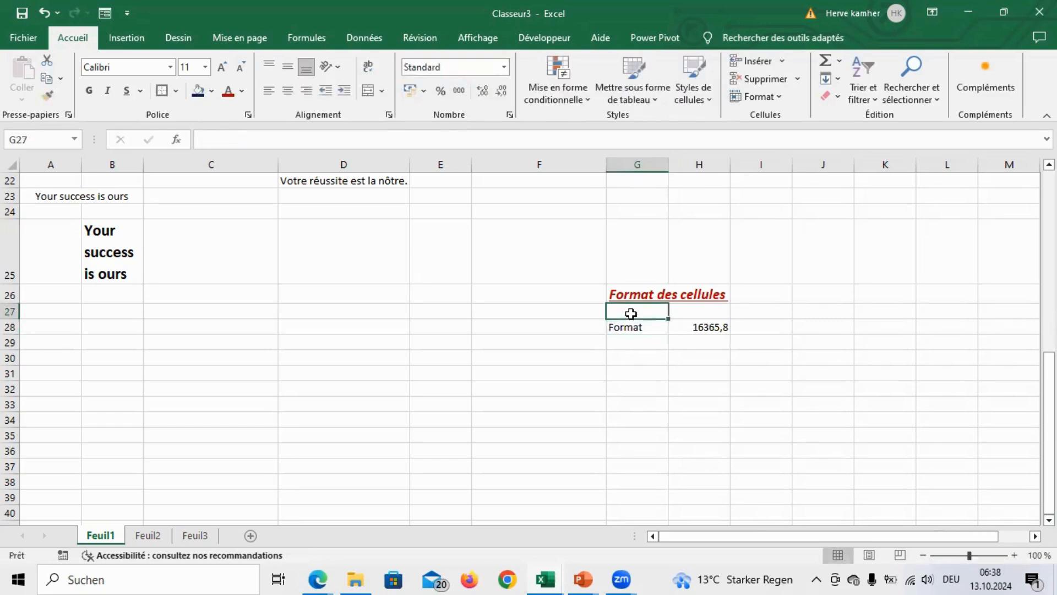
pyautogui.write('Format')
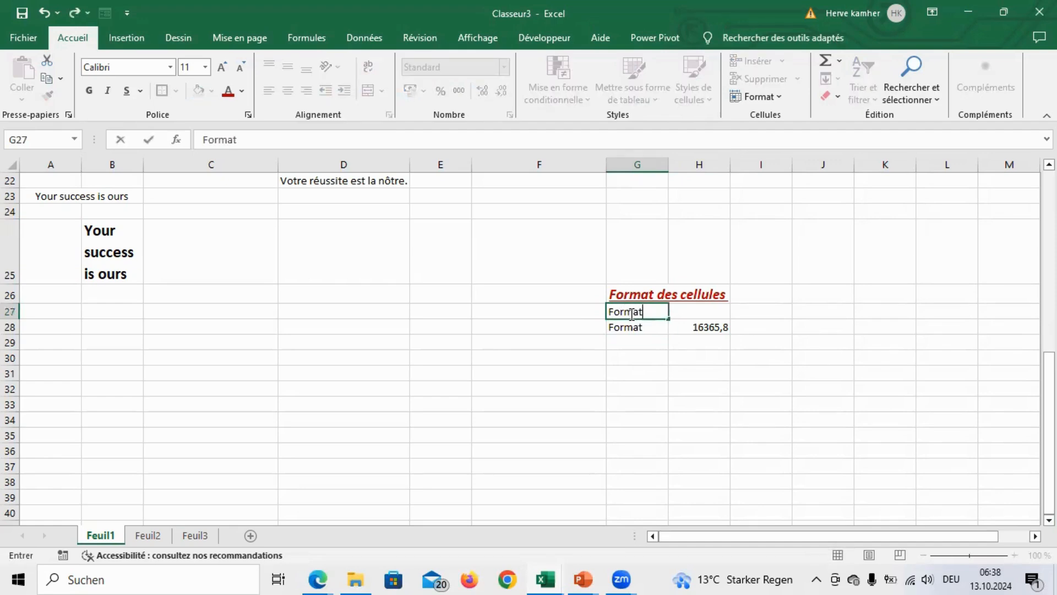
pyautogui.press('Return')
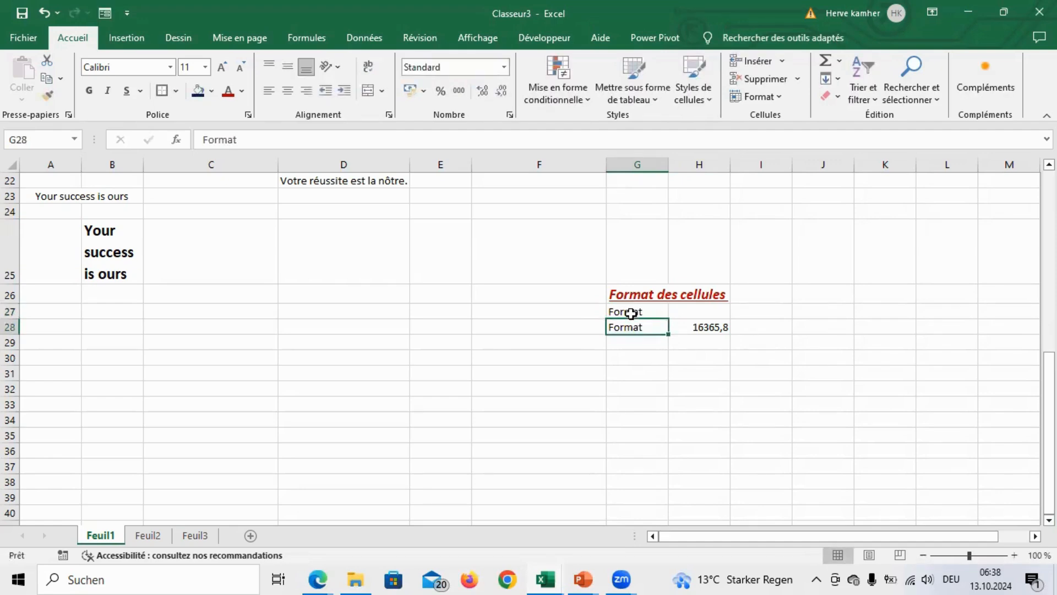
pyautogui.write('ndard')
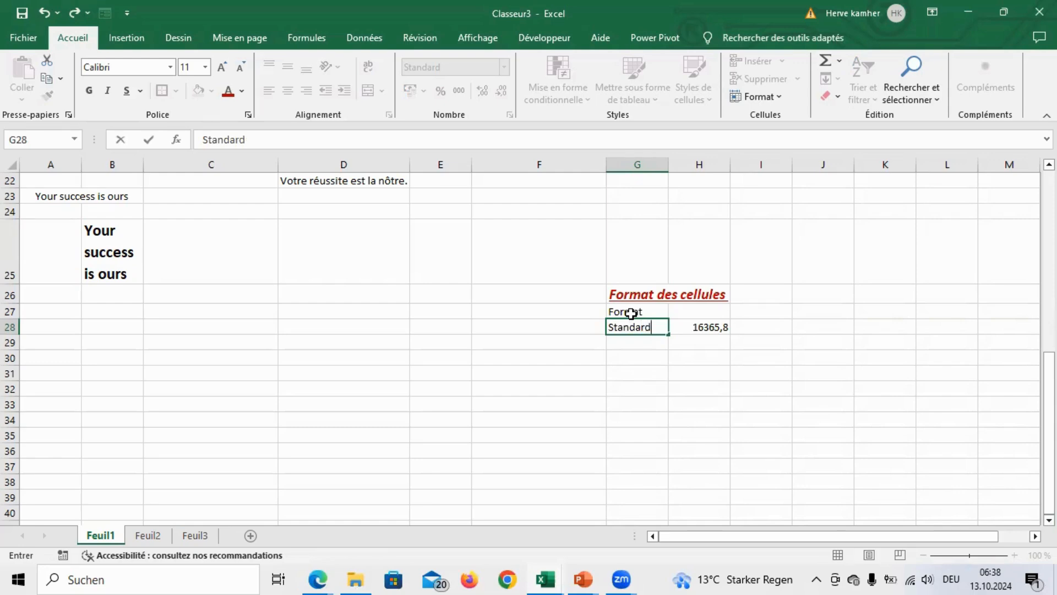
pyautogui.press('Return')
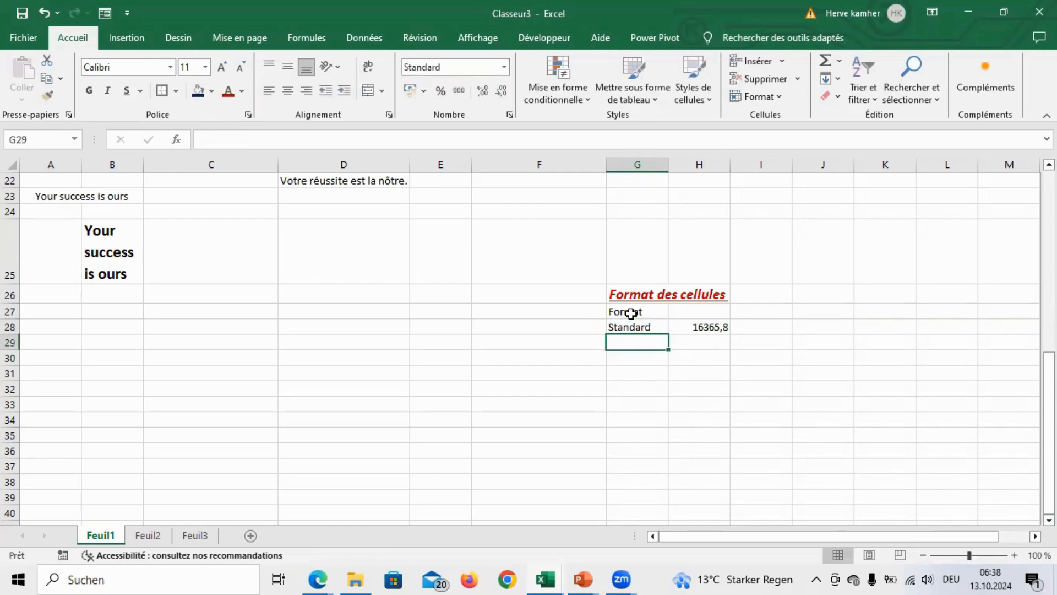
pyautogui.click(714, 325)
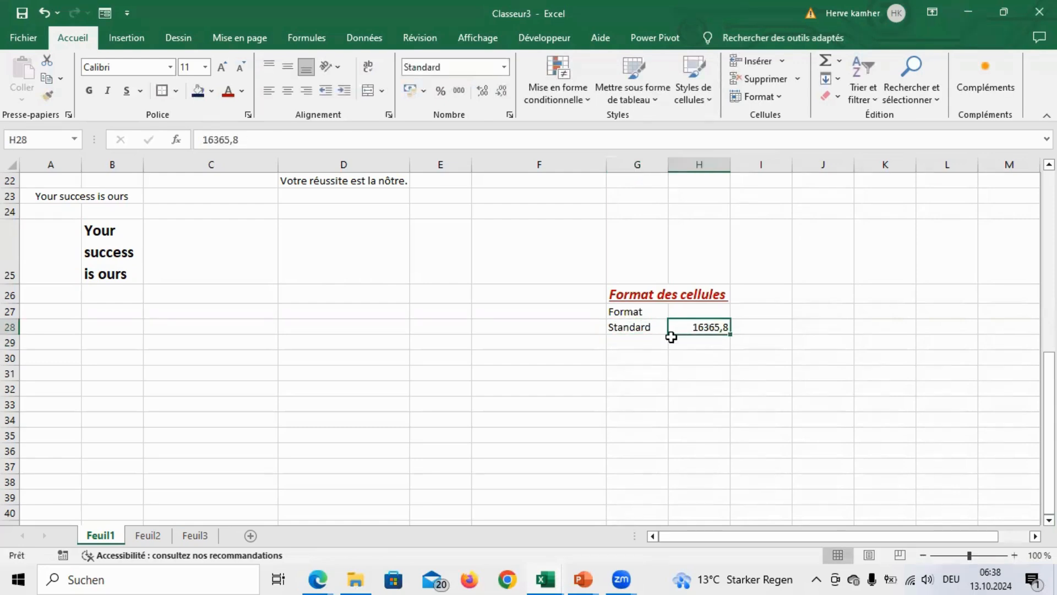
# Step: Enter the label "Nombre" in cell G29 and select the adjacent cell H29
pyautogui.click(630, 343)
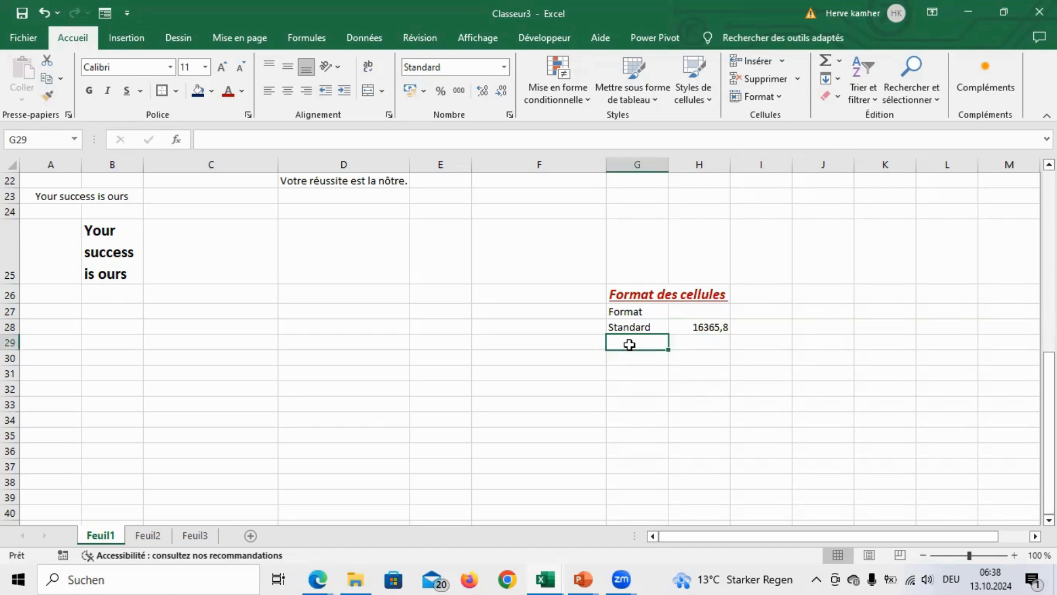
pyautogui.write('Nombre')
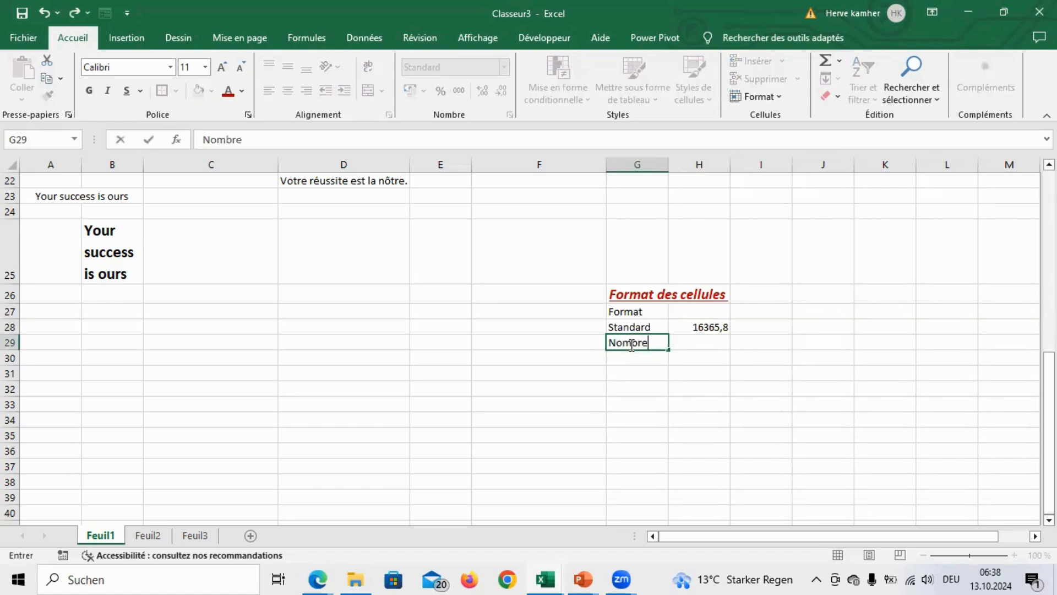
pyautogui.press('Return')
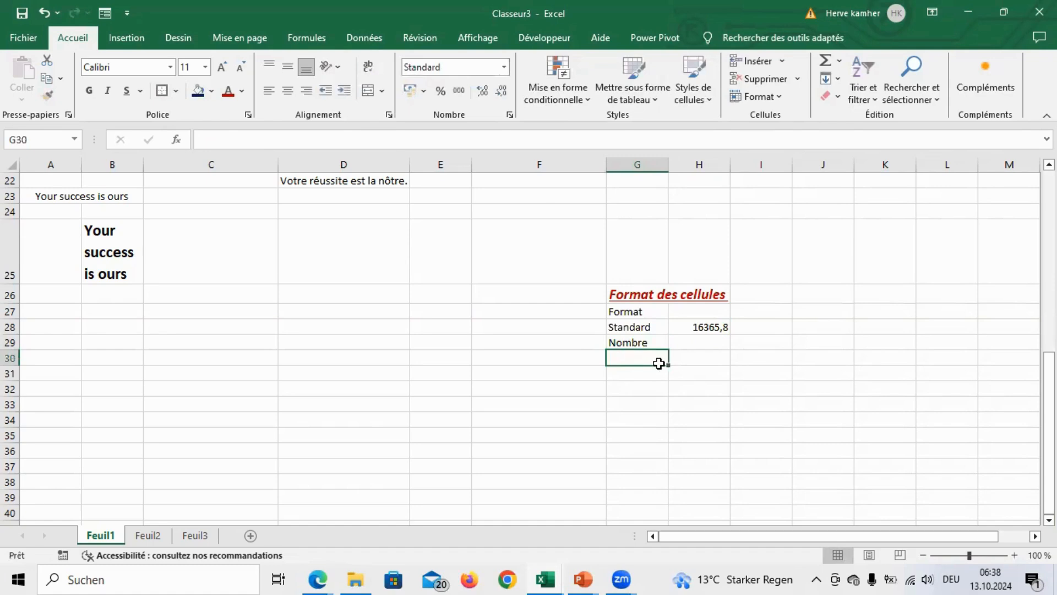
pyautogui.click(700, 341)
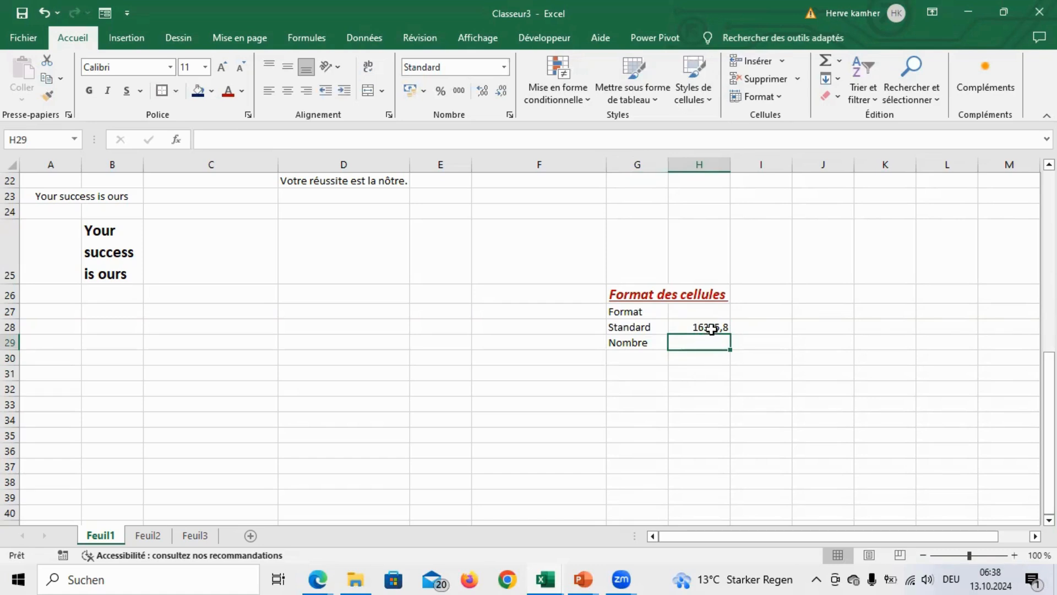
pyautogui.click(711, 326)
pyautogui.hotkey('ctrl', 'c')
pyautogui.press('Escape')
pyautogui.press('Down')
# Step: Copy the number 16365,8 from cell H28 into cell H29 beside the "Nombre" label
pyautogui.click(711, 326)
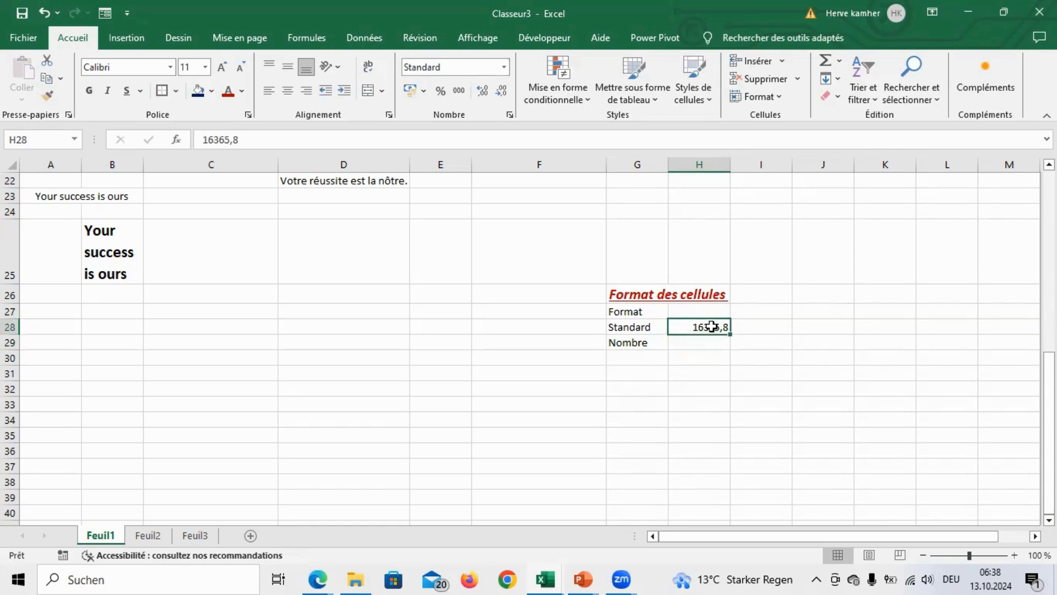
pyautogui.hotkey('ctrl', 'c')
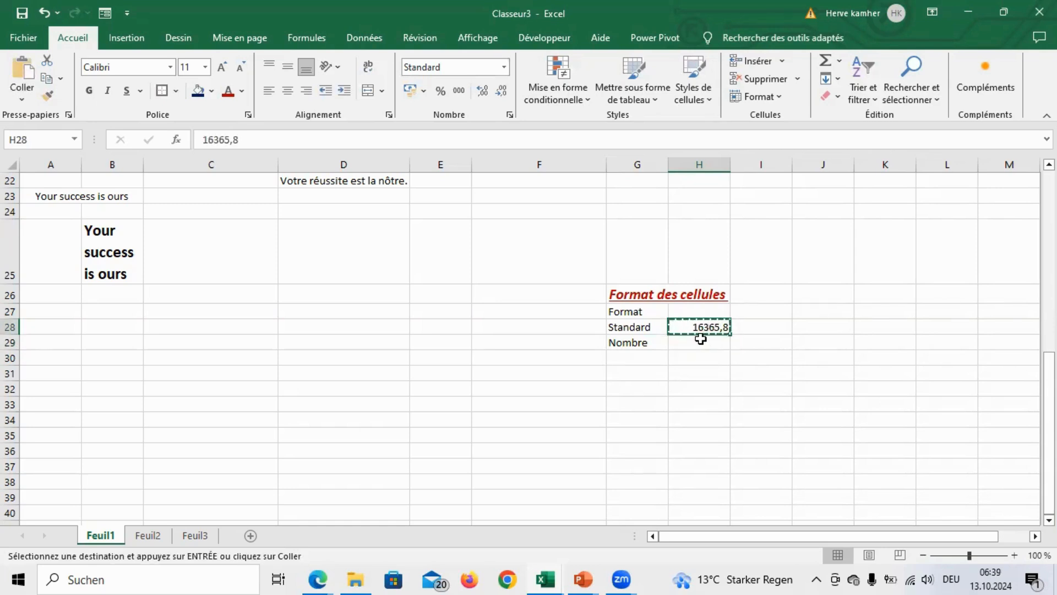
pyautogui.click(698, 343)
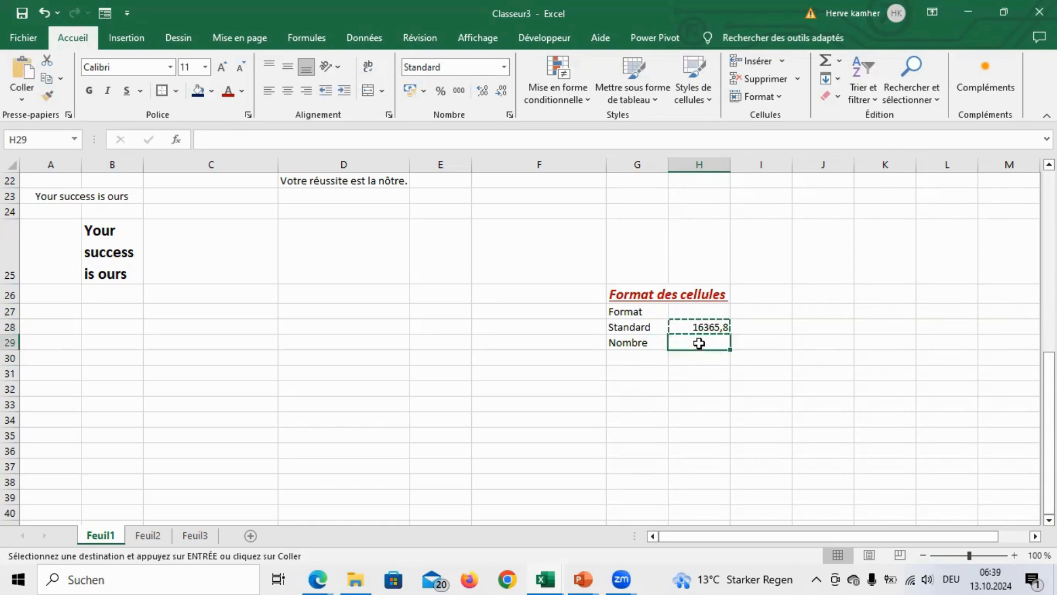
pyautogui.hotkey('ctrl', 'v')
pyautogui.press('Escape')
pyautogui.click(719, 383)
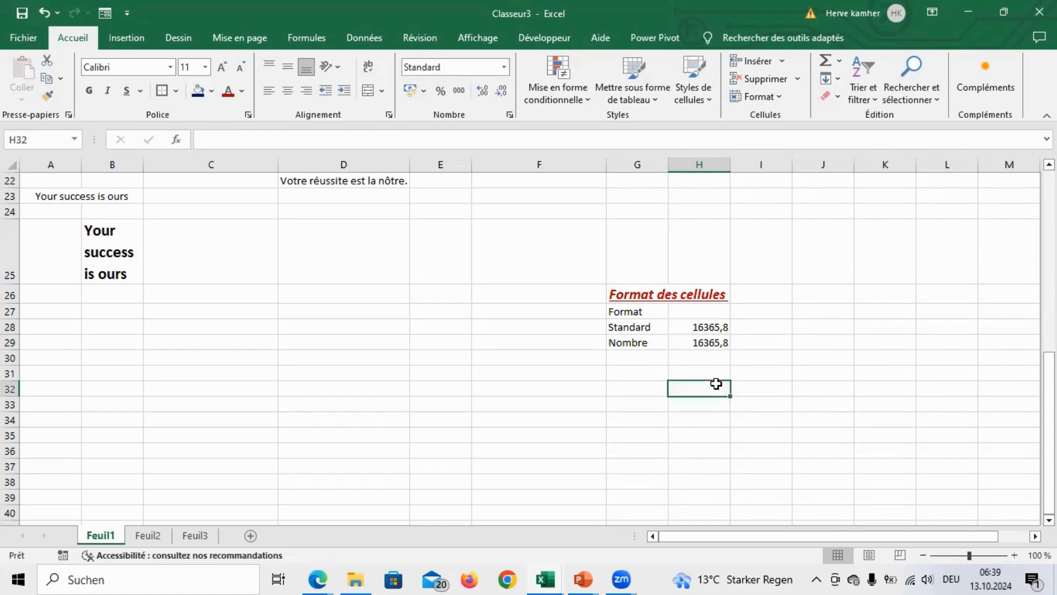
# Step: Apply the Nombre number format to cell H29
pyautogui.click(692, 338)
pyautogui.click(704, 326)
pyautogui.click(699, 345)
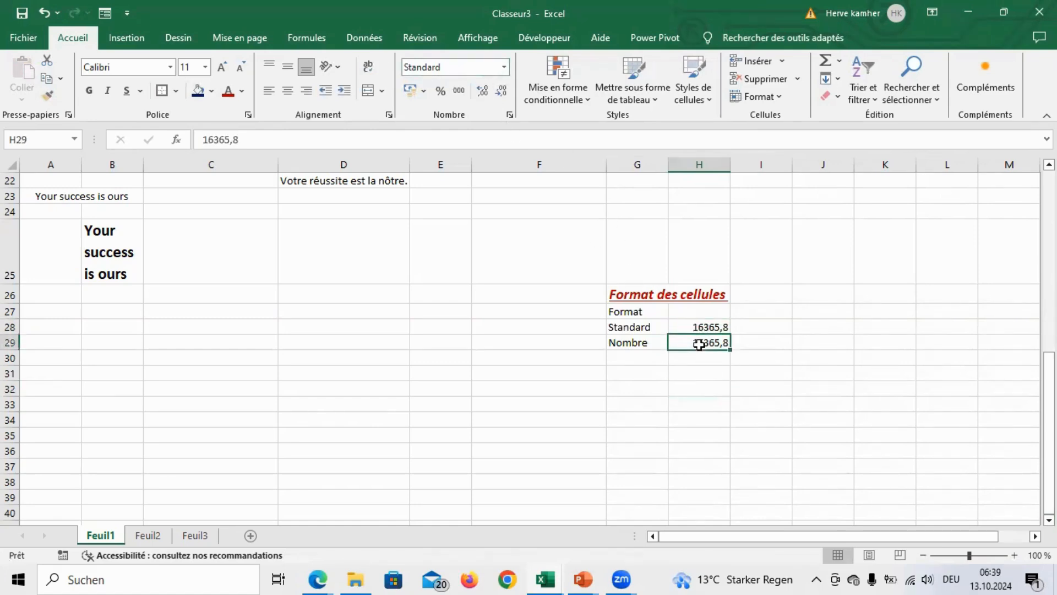
pyautogui.click(505, 68)
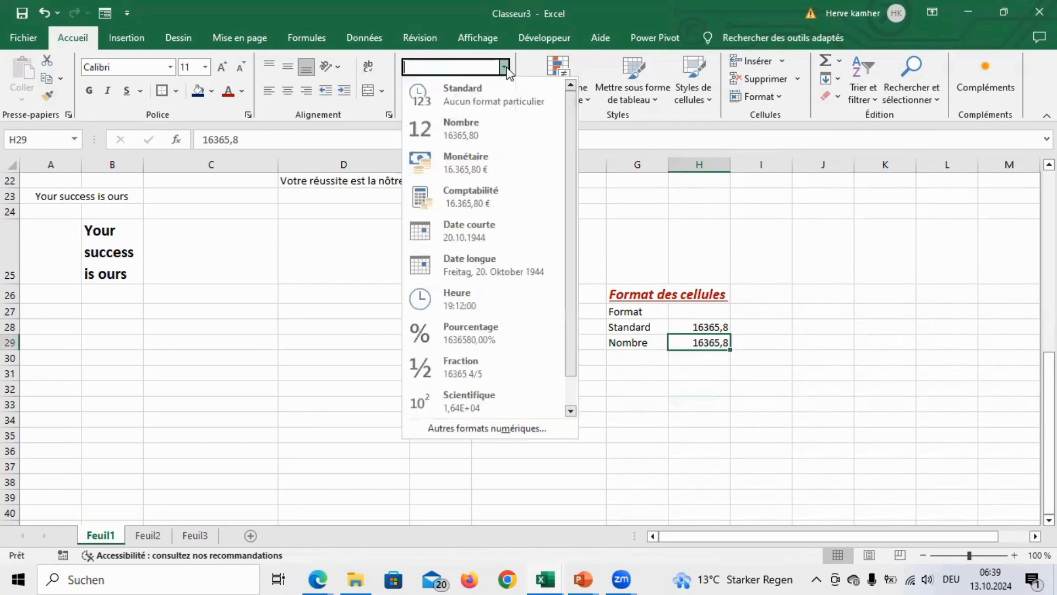
pyautogui.click(468, 133)
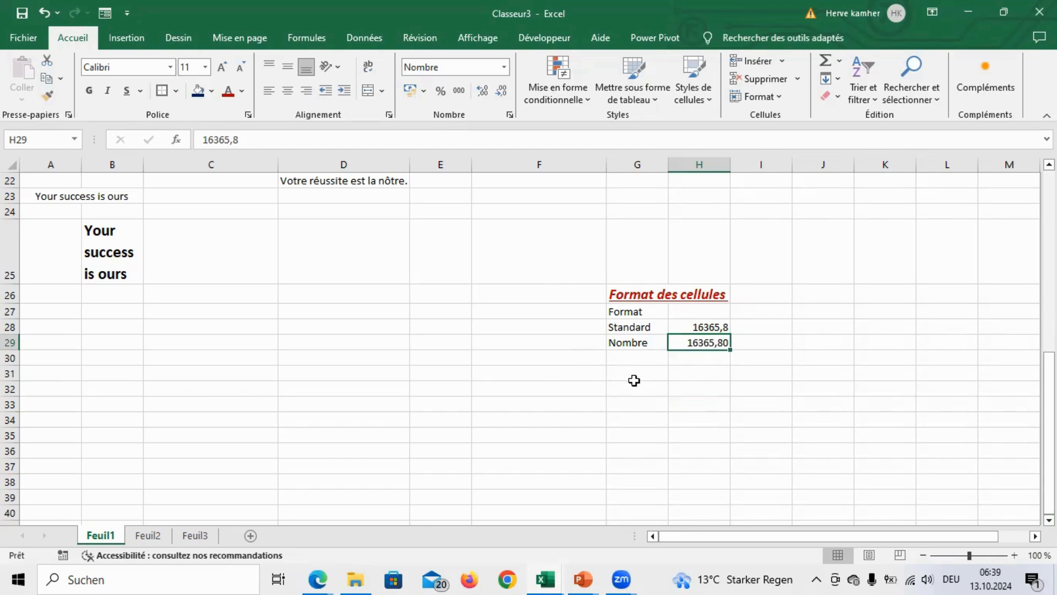
pyautogui.click(504, 67)
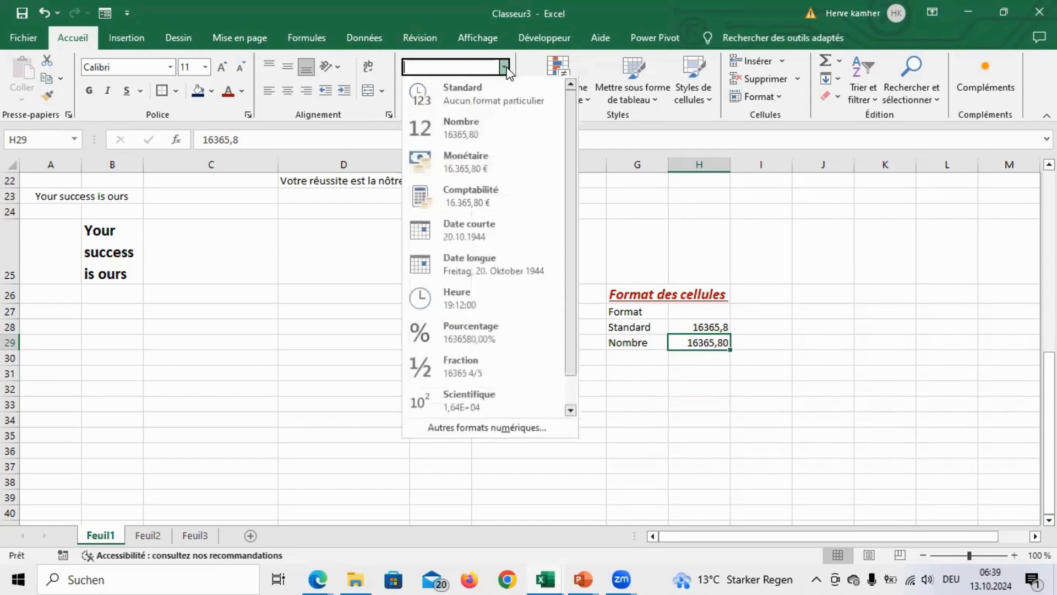
pyautogui.click(505, 69)
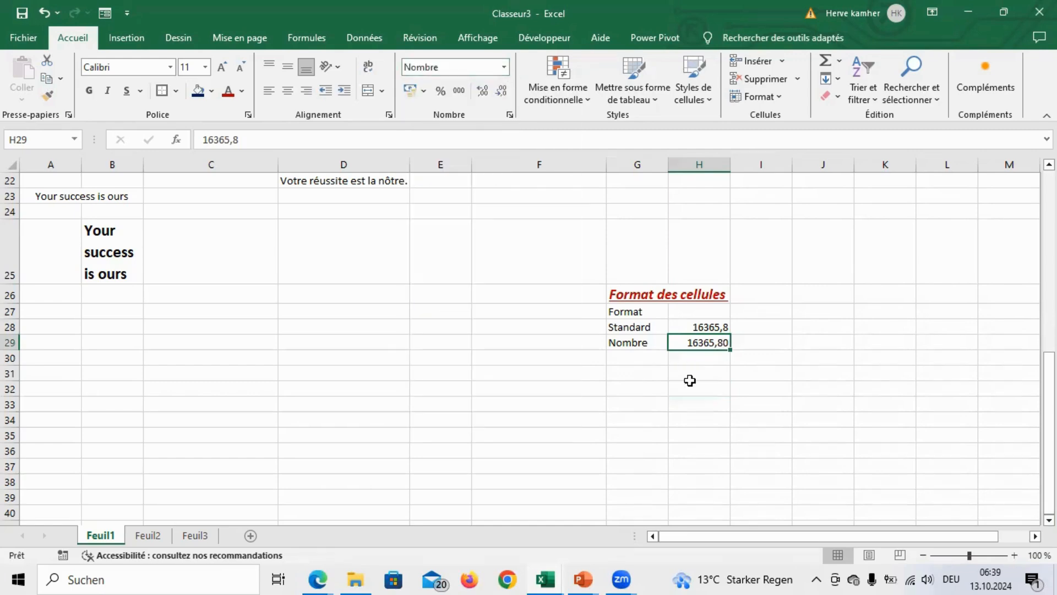
# Step: Enter the label "Monétaire" in cell G30 and "Date" in cell G31
pyautogui.click(622, 358)
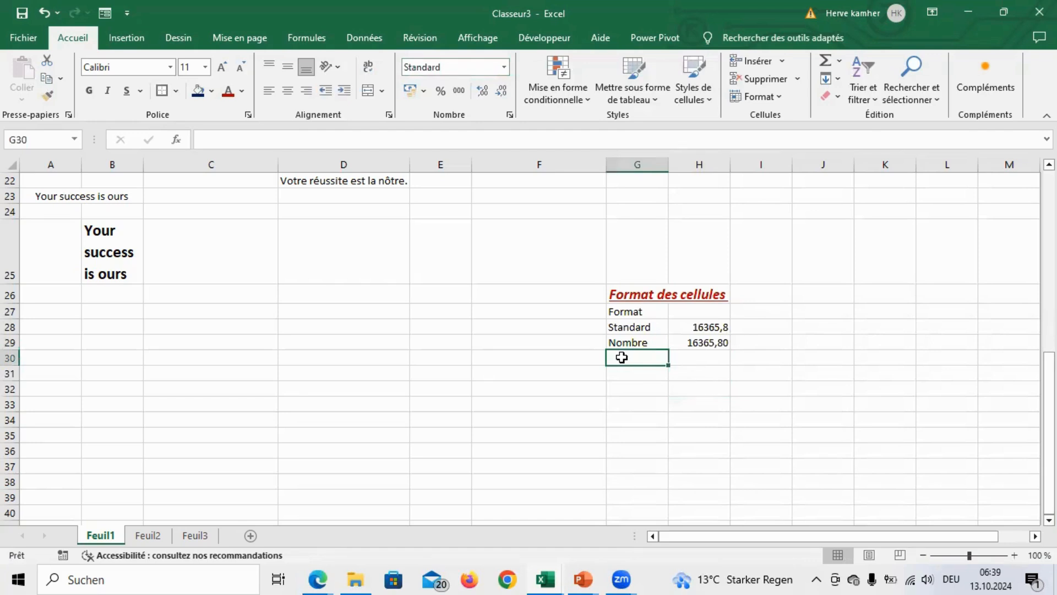
pyautogui.write('Monétaire')
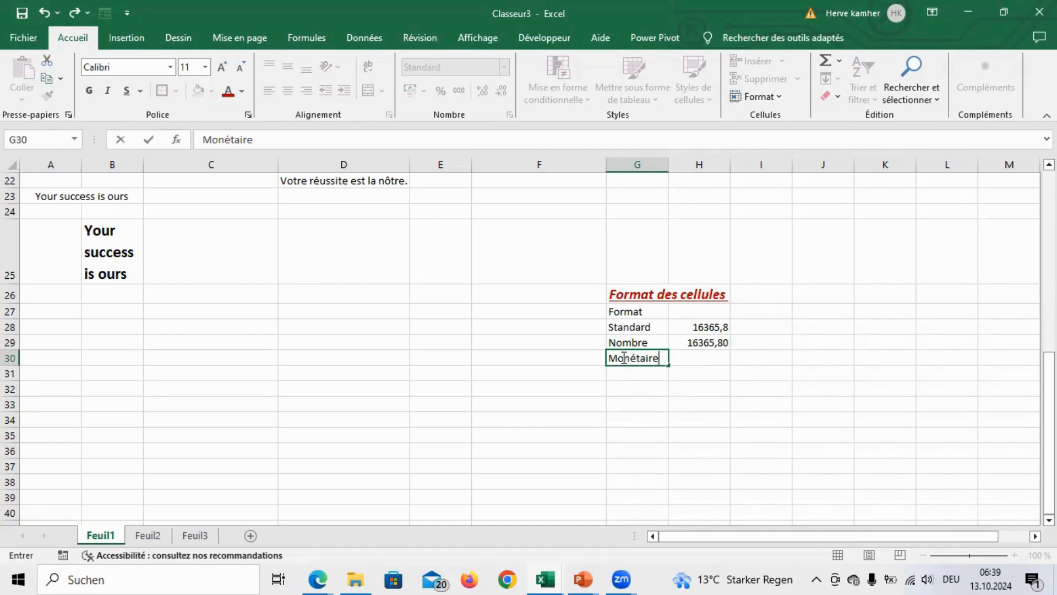
pyautogui.press('Return')
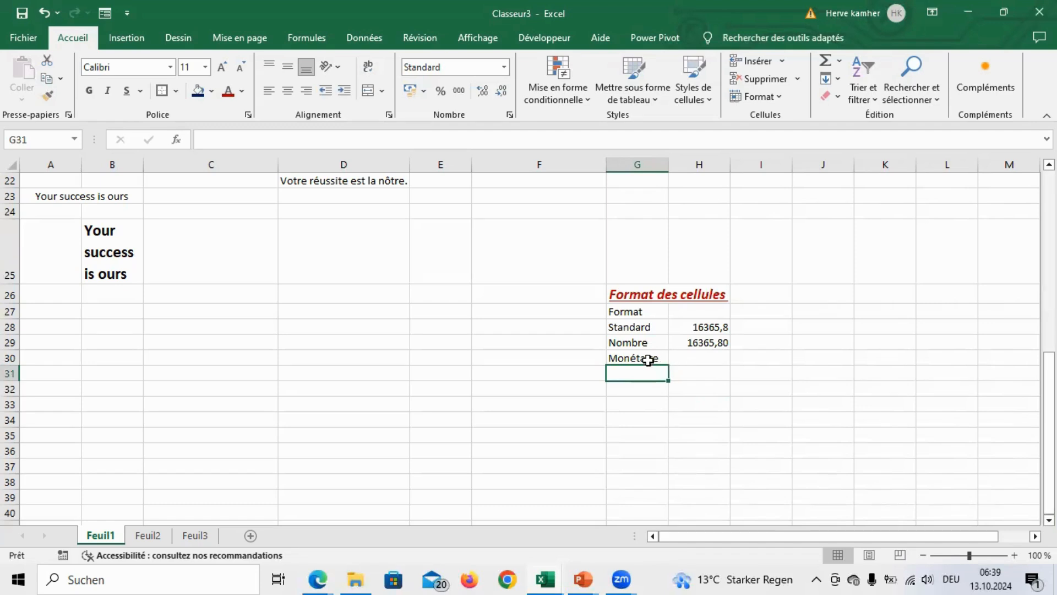
pyautogui.write('Date')
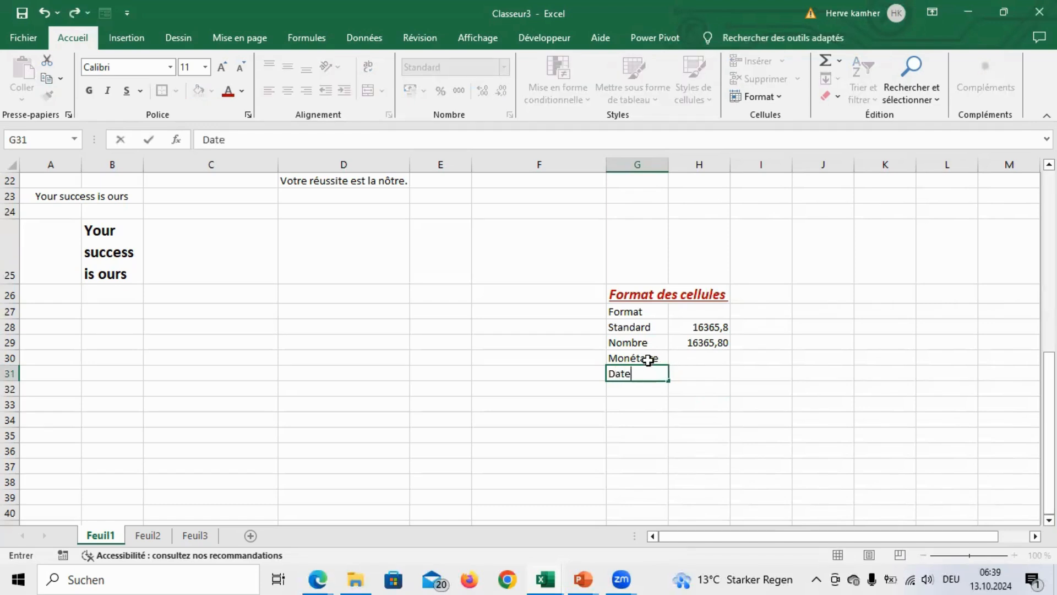
pyautogui.press('Return')
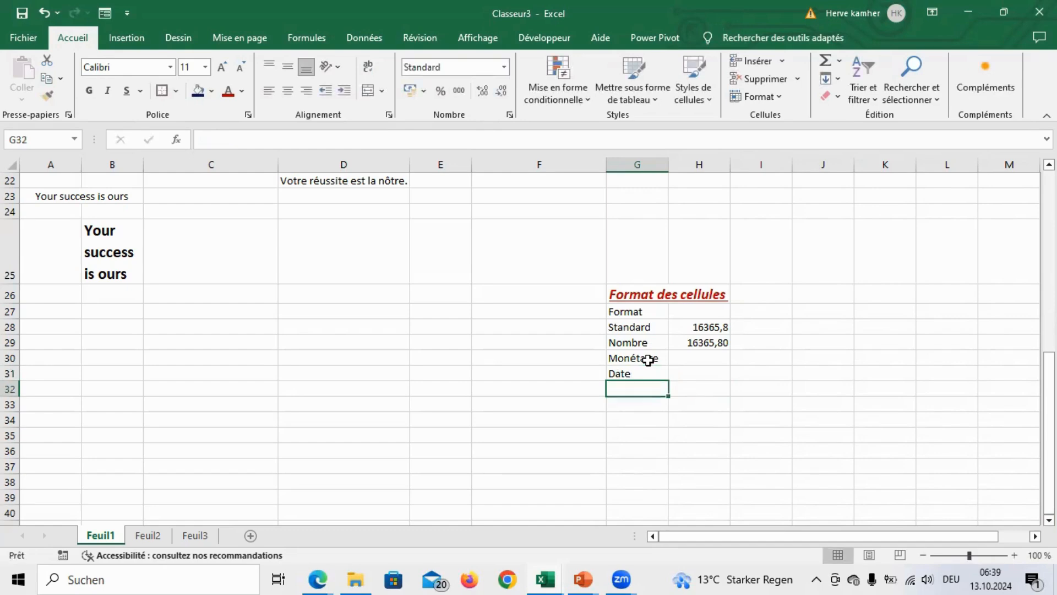
# Step: Replace the label in cell G31 with "Pourcentage"
pyautogui.click(617, 374)
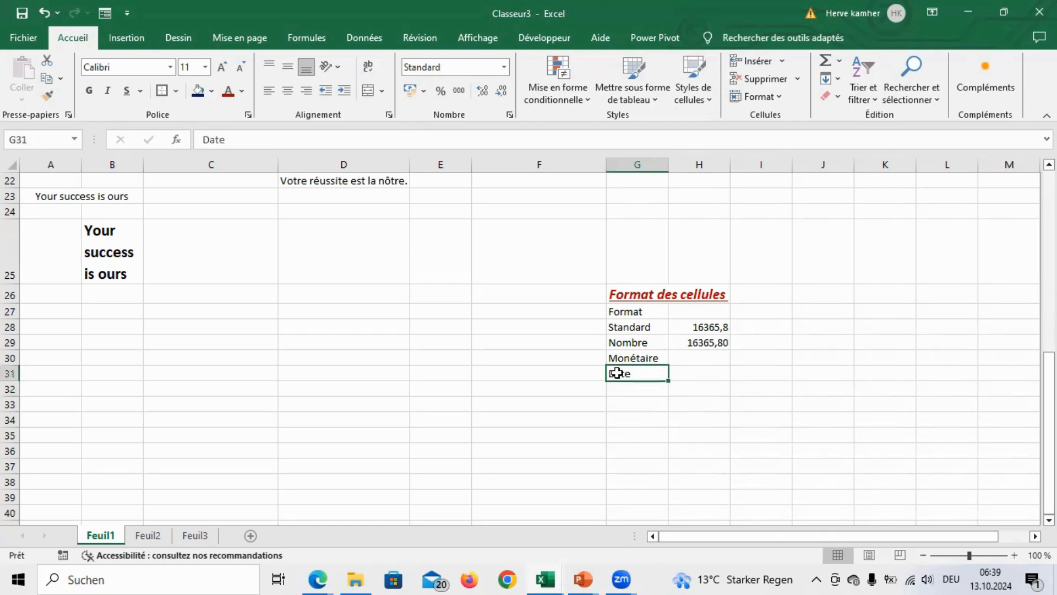
pyautogui.press('BackSpace')
pyautogui.write('Pourcentage')
pyautogui.press('Return')
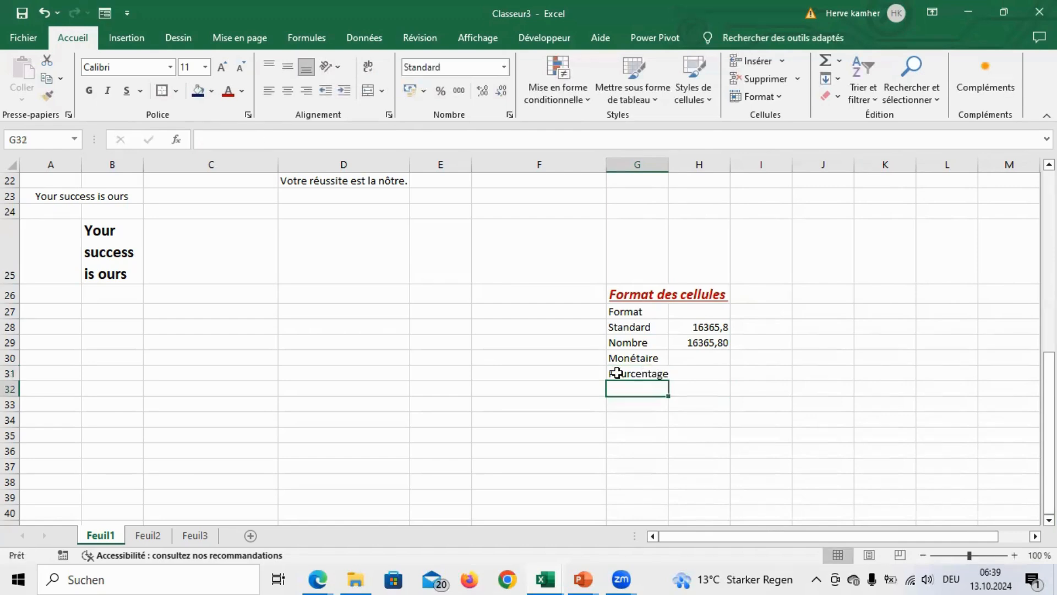
# Step: Enter the label "Texte" in cell G32 and "Date" in both cells G33 and G34
pyautogui.write('T')
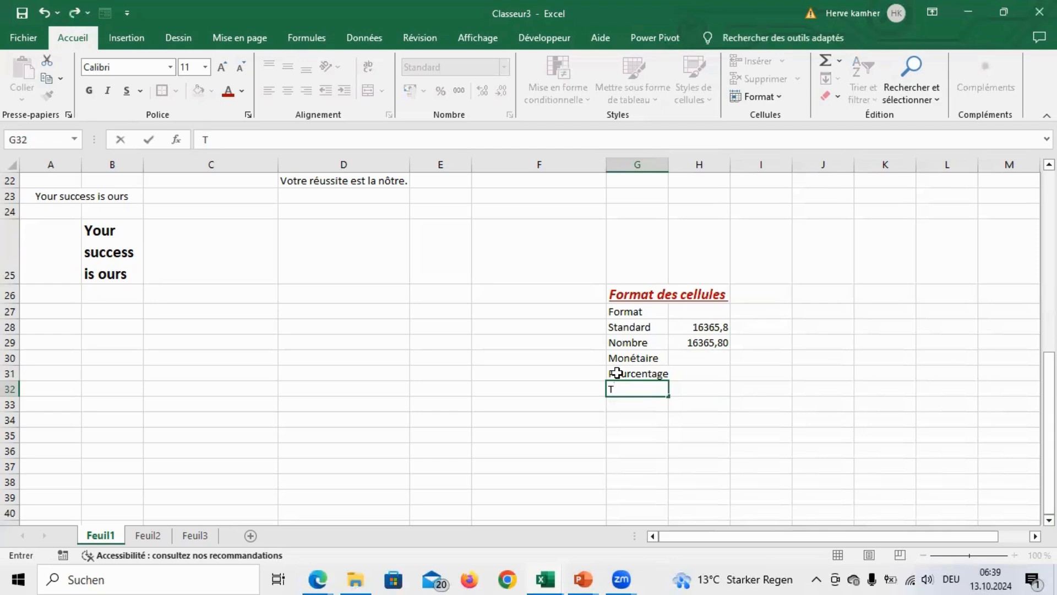
pyautogui.write('exte')
pyautogui.press('Return')
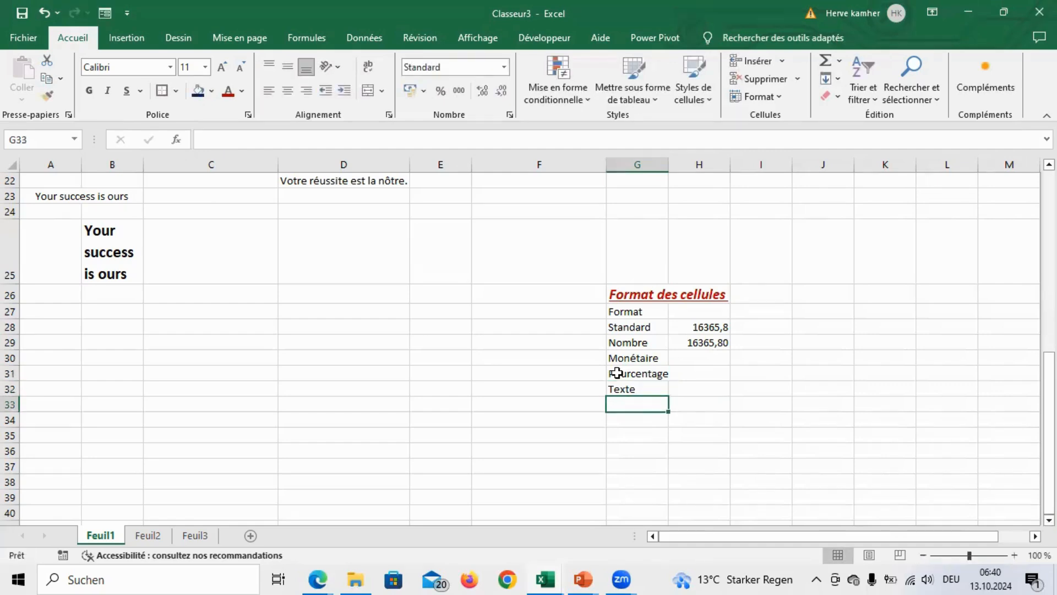
pyautogui.write('Date')
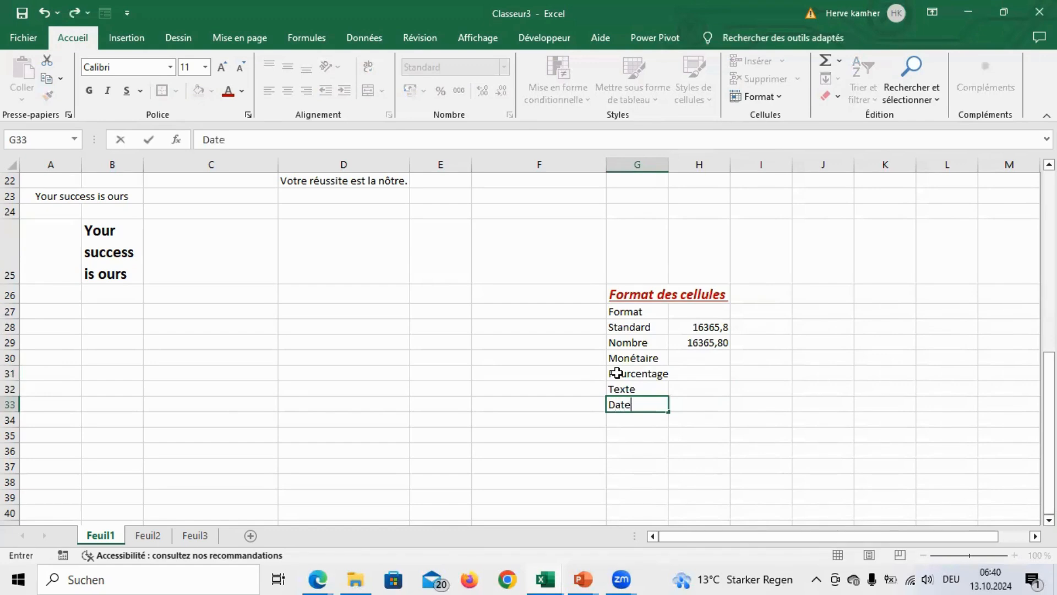
pyautogui.press('Return')
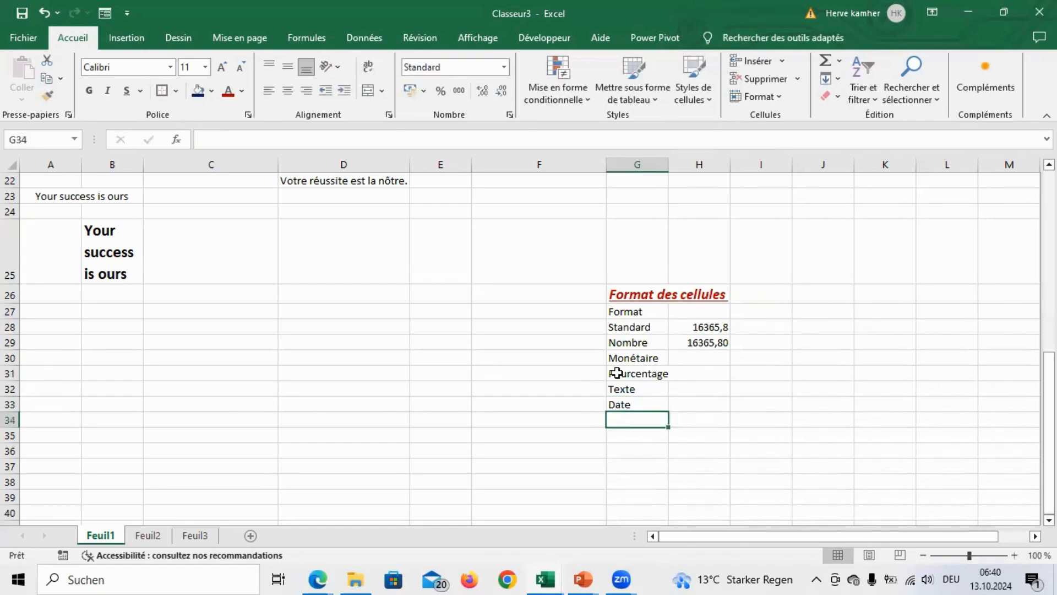
pyautogui.write('Date')
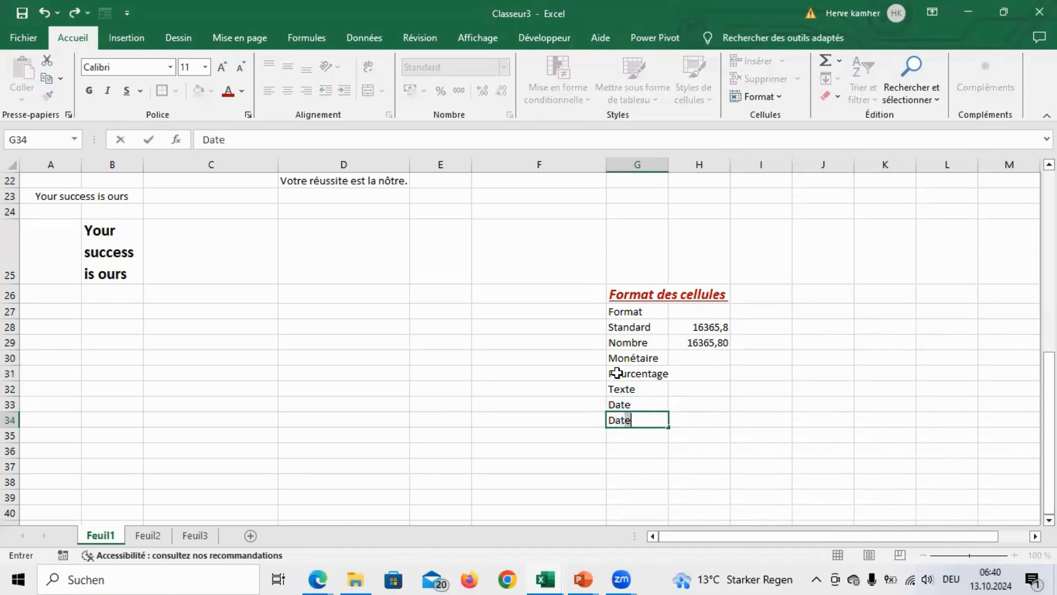
pyautogui.press('Return')
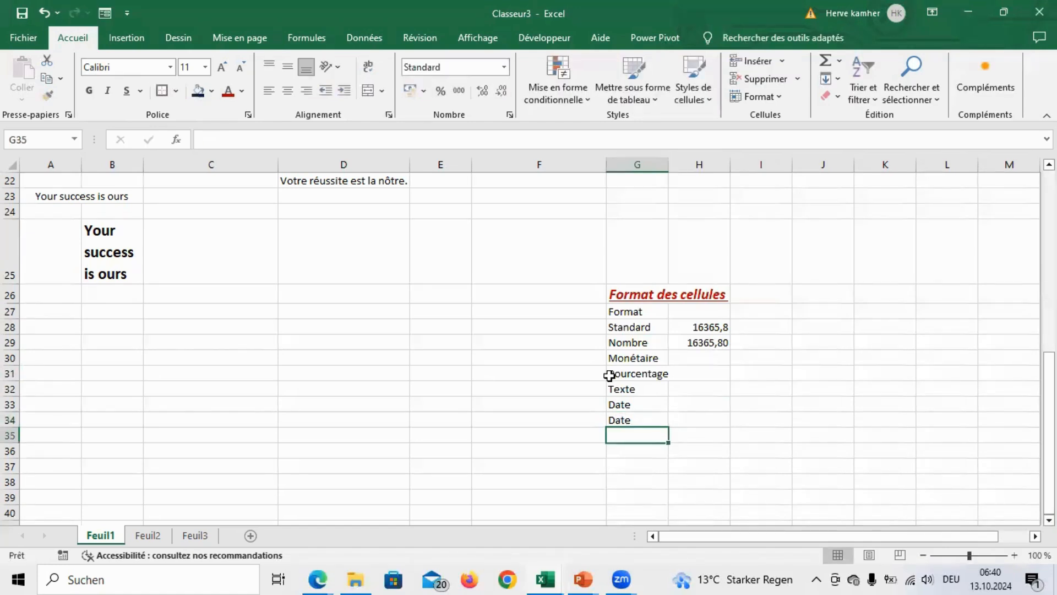
# Step: Extend the two date labels to read "Date courte" in cell G33 and "Date longue" in cell G34
pyautogui.click(504, 69)
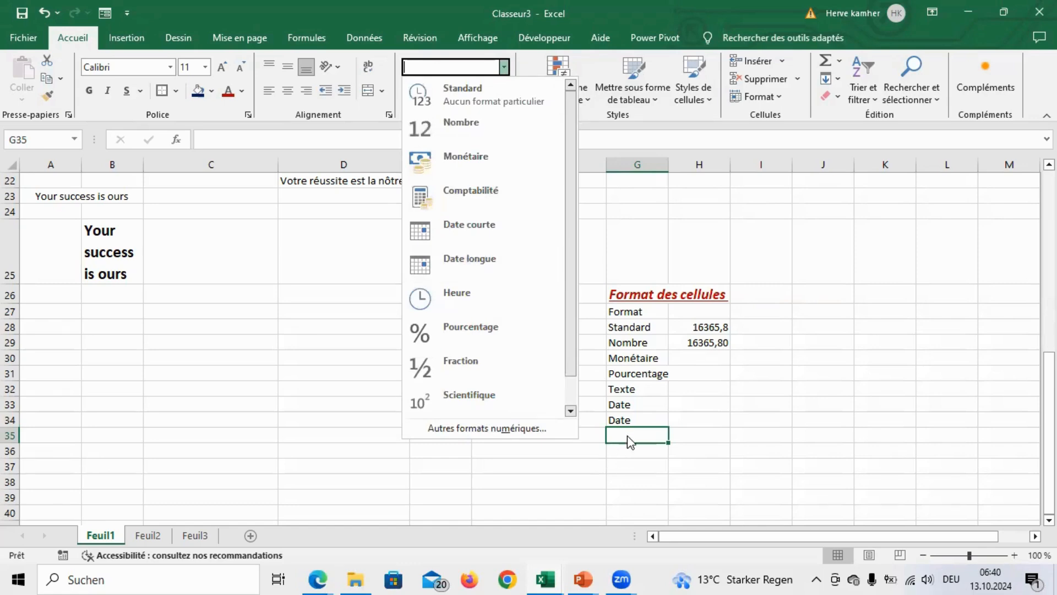
pyautogui.click(635, 420)
pyautogui.click(635, 418)
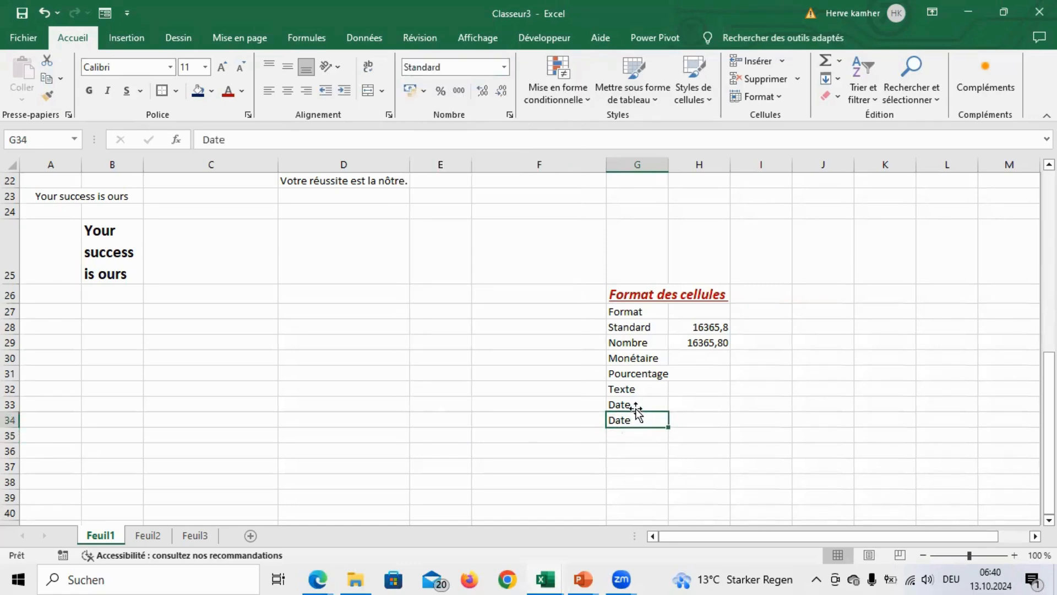
pyautogui.doubleClick(638, 404)
pyautogui.write('courte')
pyautogui.press('Return')
pyautogui.click(257, 141)
pyautogui.write('longue')
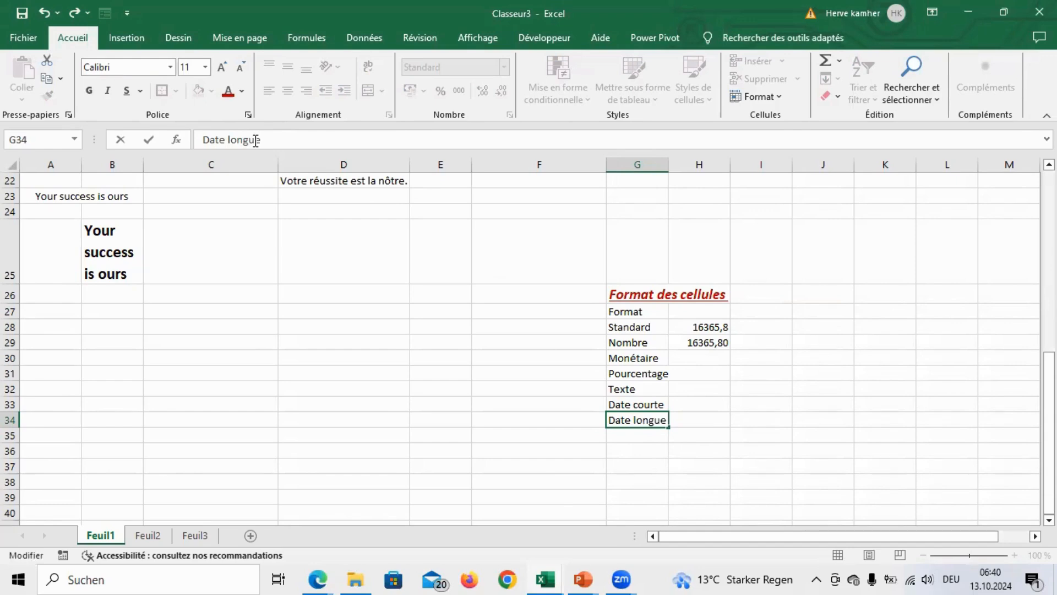
pyautogui.press('Return')
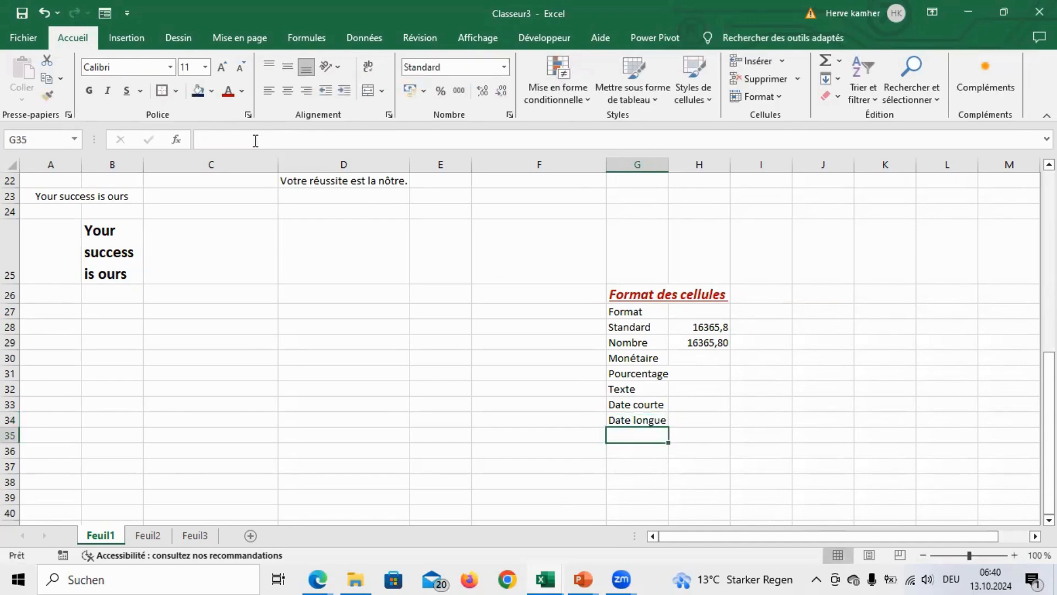
# Step: Copy the number 16365,8 from cell H28 into cell H30 in the "Monétaire" row
pyautogui.click(710, 357)
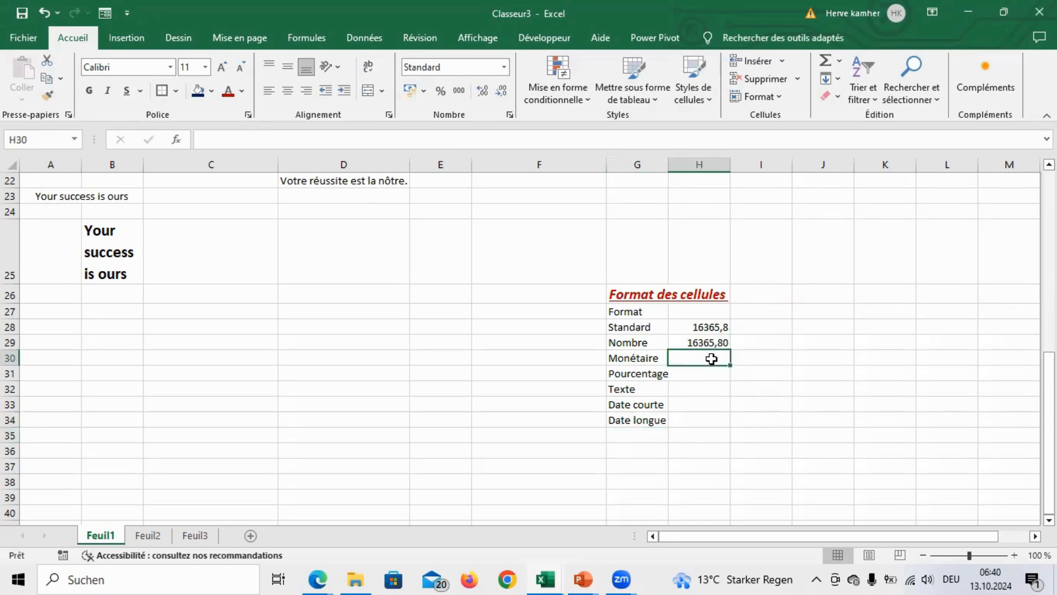
pyautogui.click(716, 342)
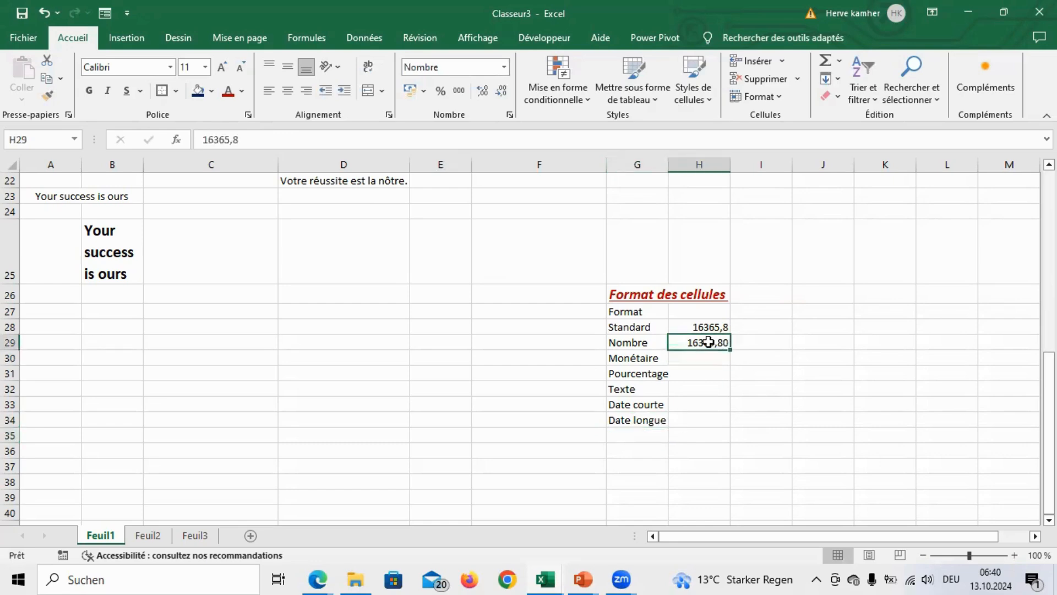
pyautogui.click(713, 328)
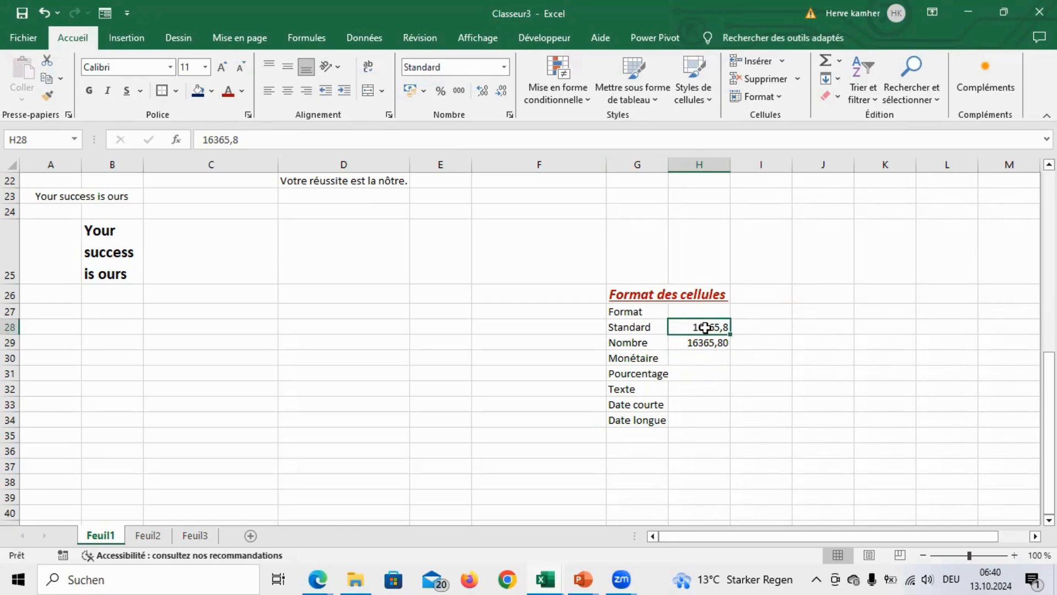
pyautogui.hotkey('ctrl', 'c')
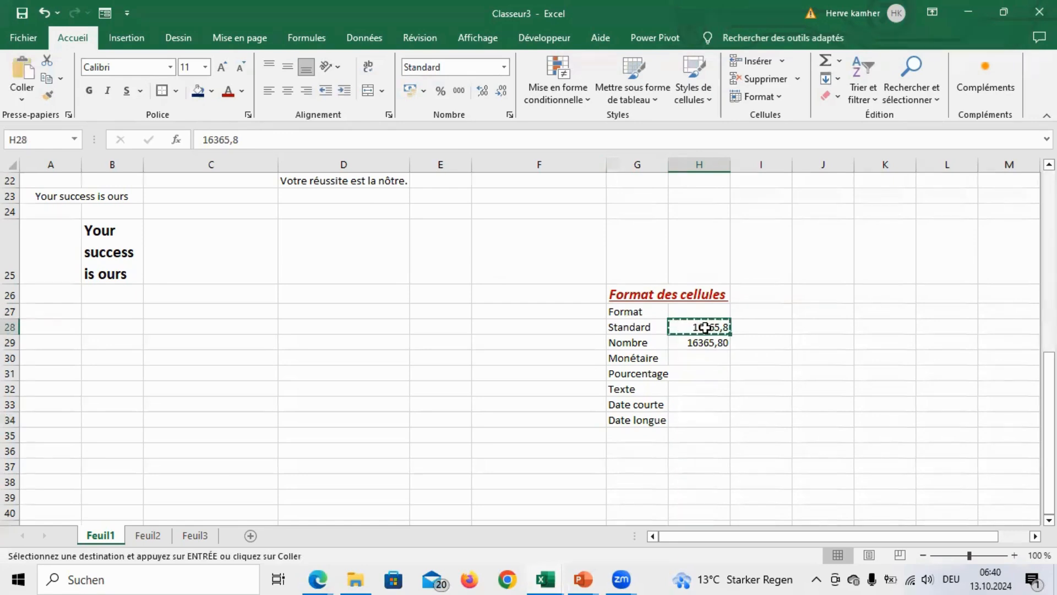
pyautogui.click(693, 359)
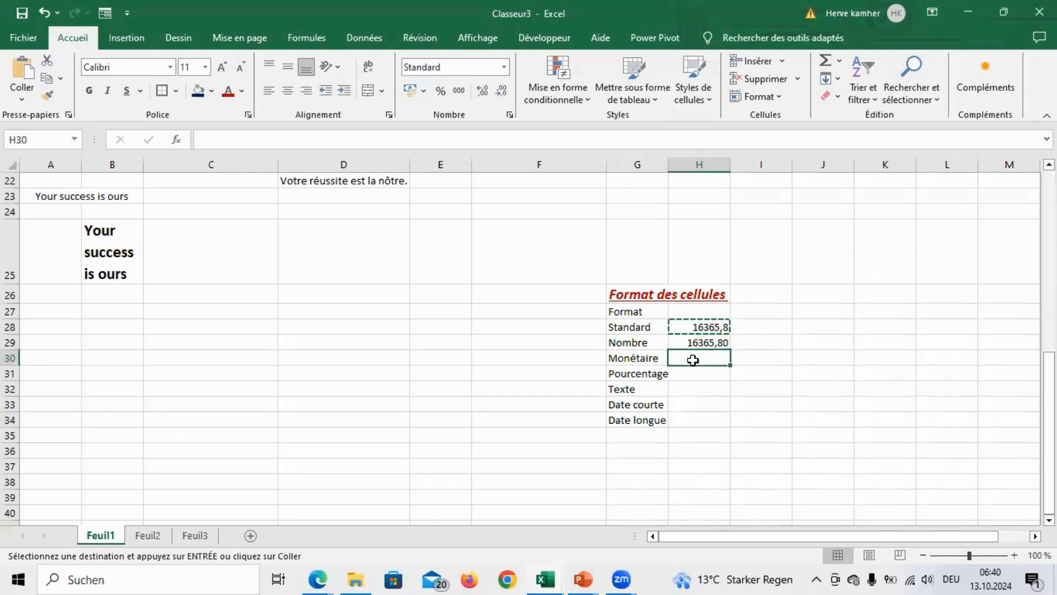
pyautogui.hotkey('ctrl', 'v')
pyautogui.press('Escape')
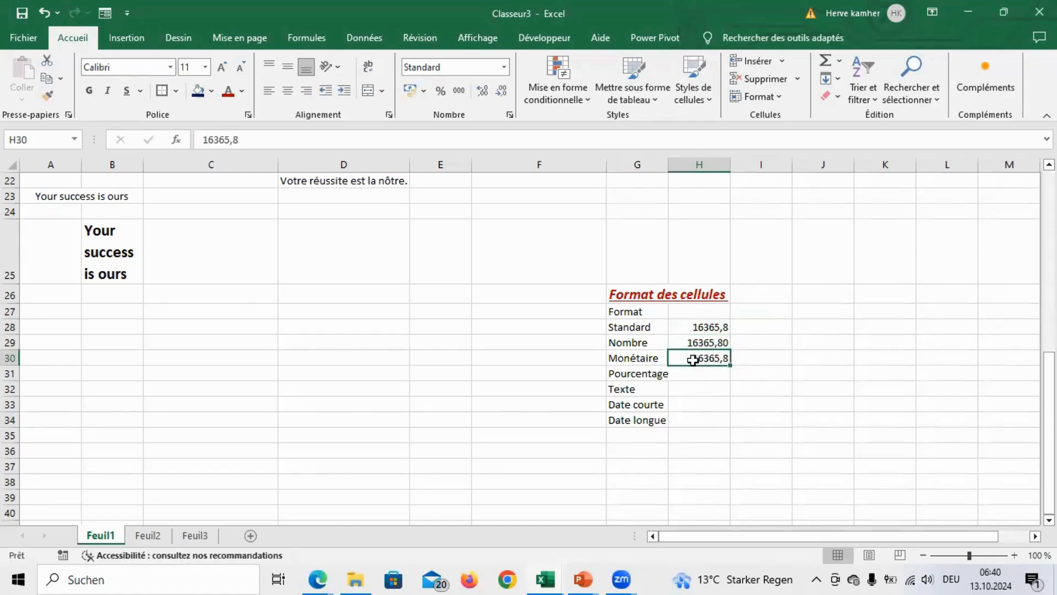
# Step: Copy the number 16365,8 from cell H30 into cells H31 through H34, beside the Pourcentage, Texte, Date courte and Date longue labels
pyautogui.hotkey('ctrl', 'c')
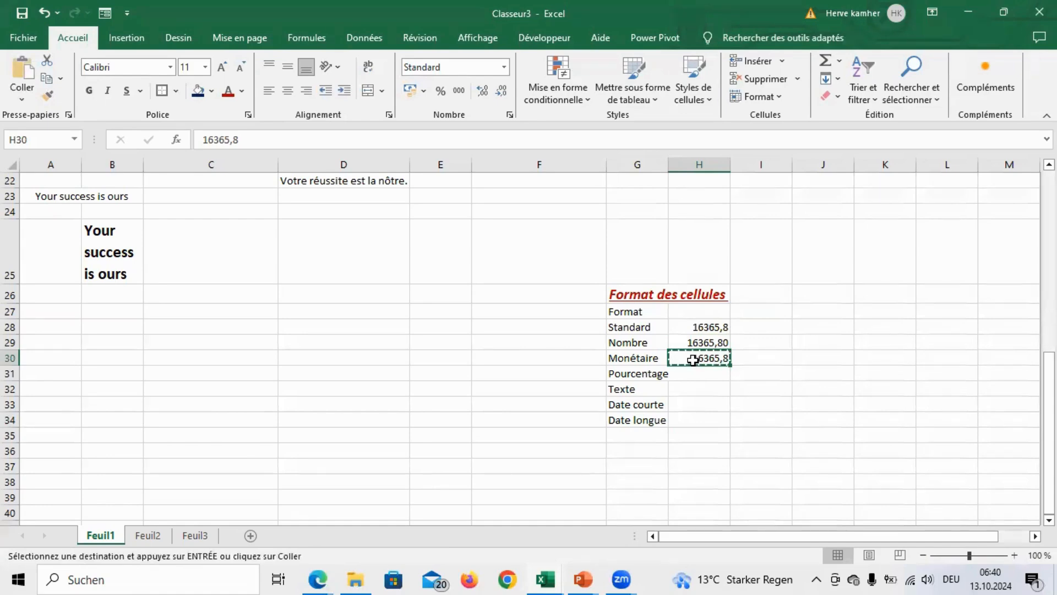
pyautogui.click(697, 373)
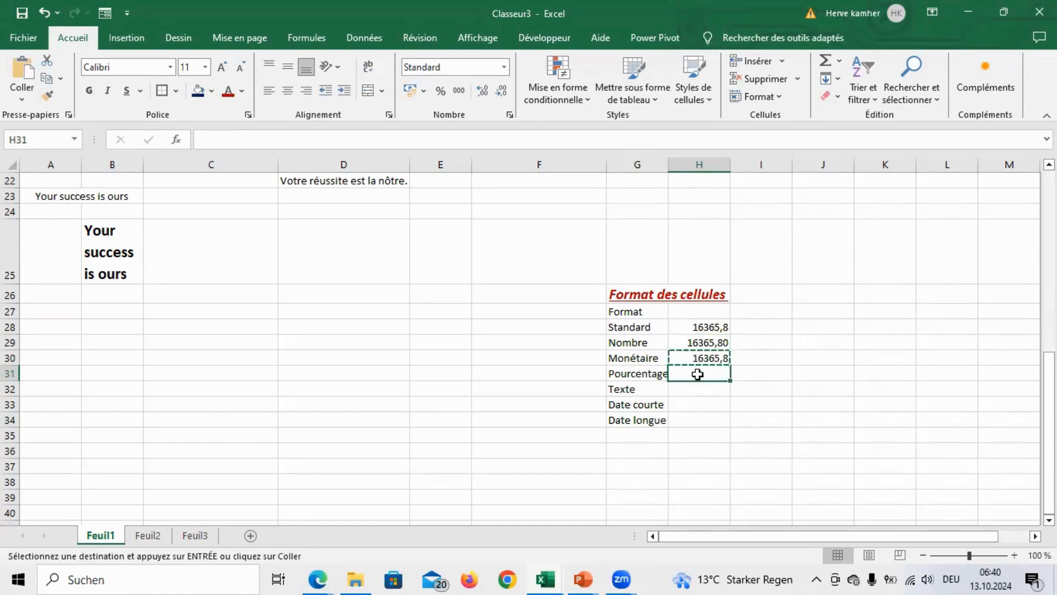
pyautogui.hotkey('ctrl', 'v')
pyautogui.click(702, 390)
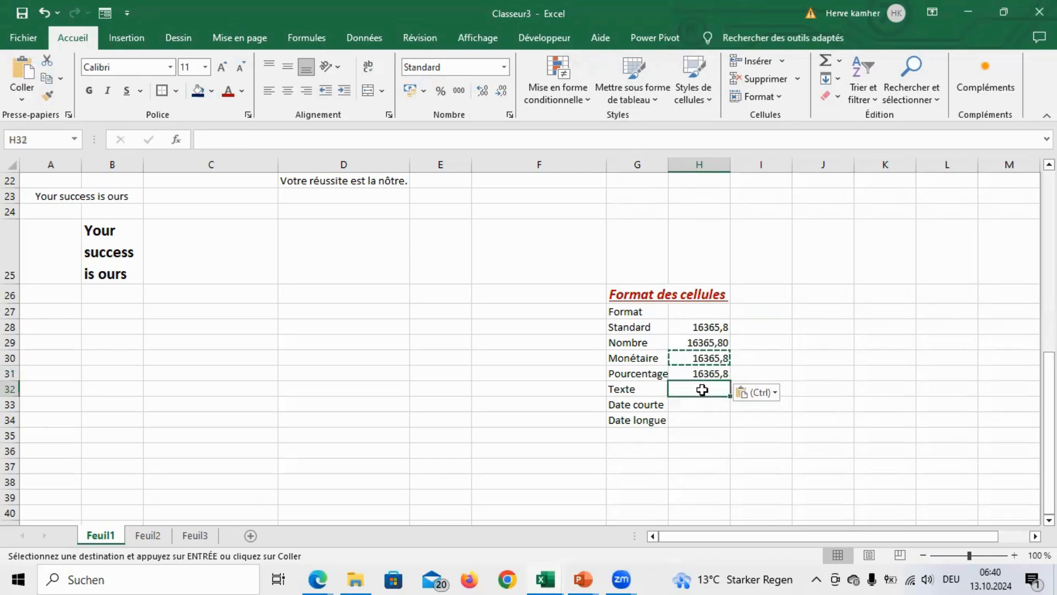
pyautogui.hotkey('ctrl', 'v')
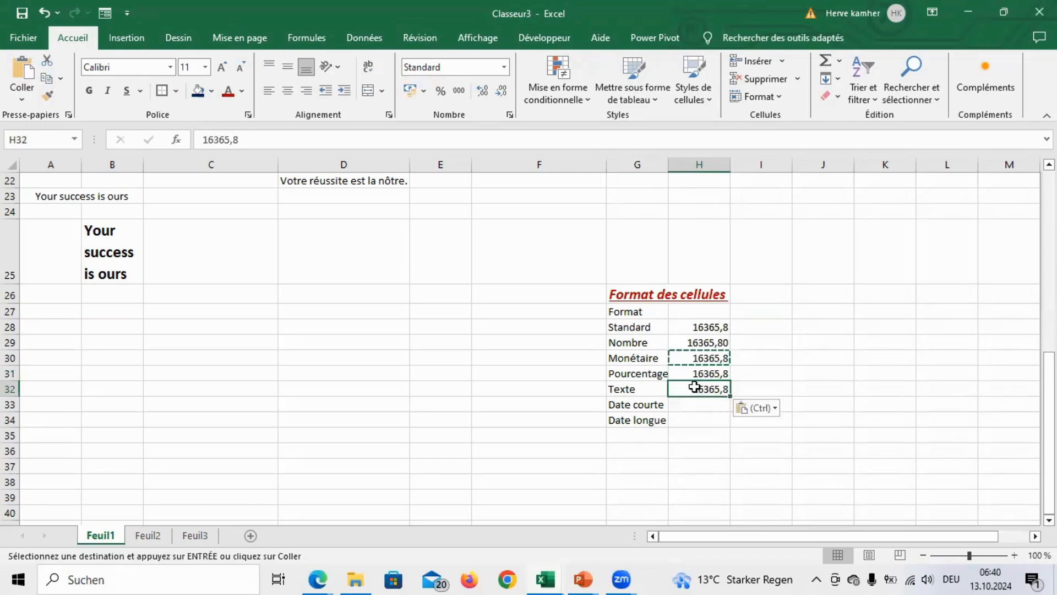
pyautogui.click(695, 409)
pyautogui.hotkey('ctrl', 'v')
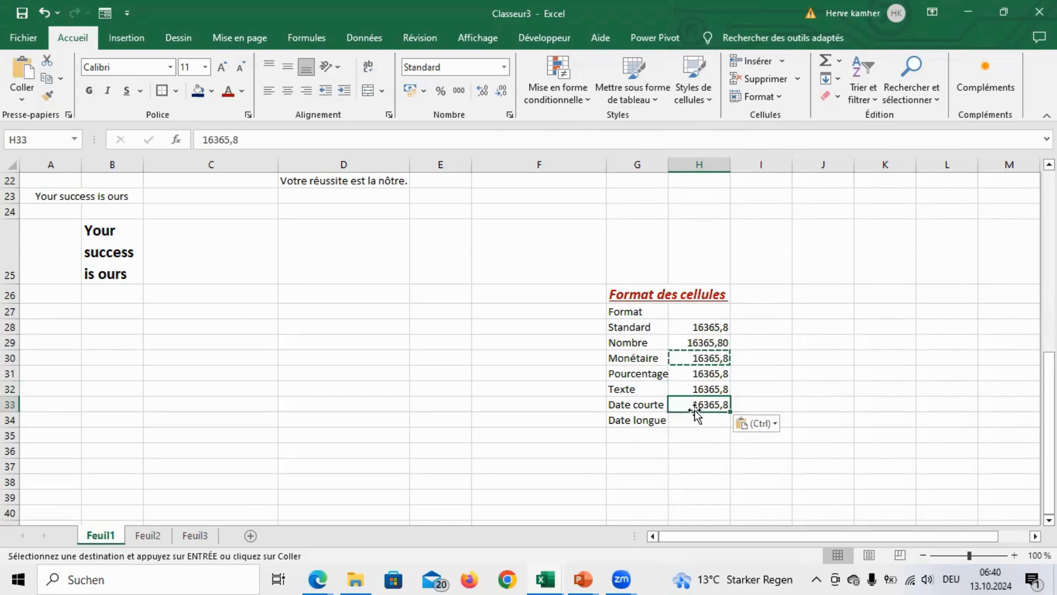
pyautogui.click(693, 420)
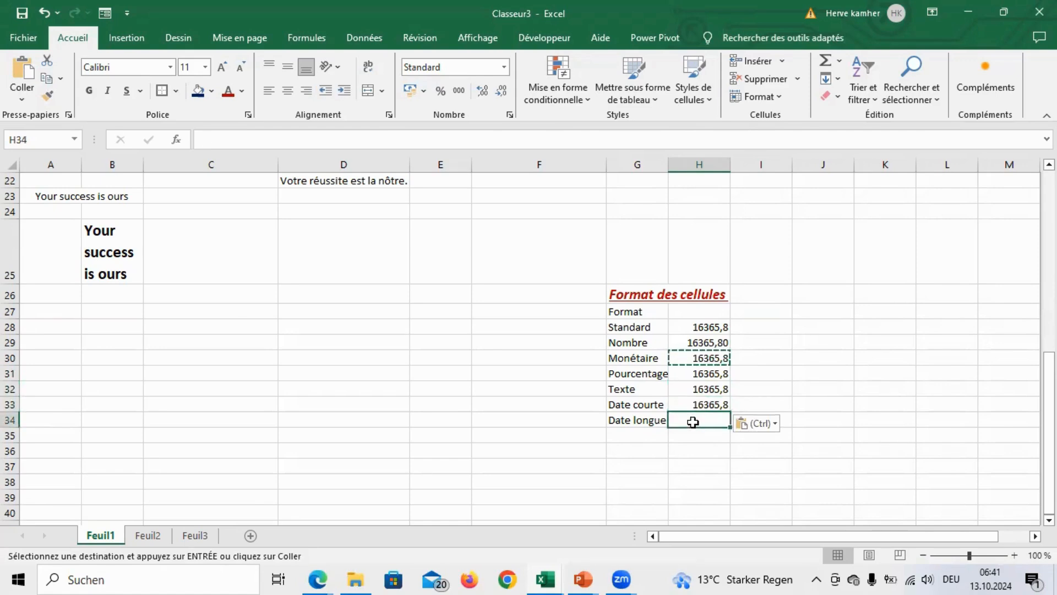
pyautogui.hotkey('ctrl', 'v')
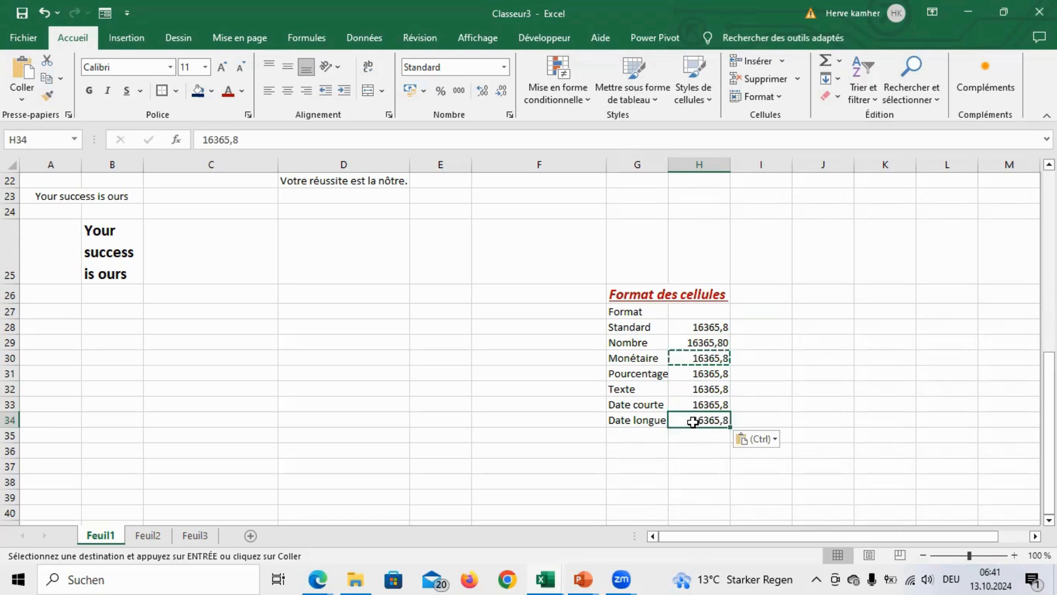
pyautogui.click(774, 372)
pyautogui.click(834, 420)
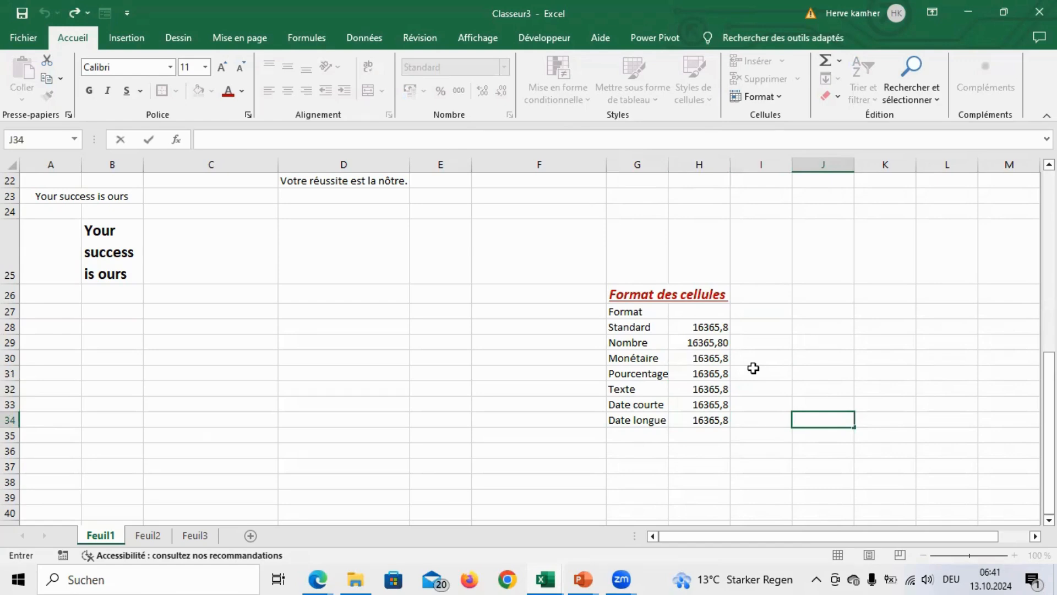
# Step: Check the number formats of cells H28 and H29, and apply the Monétaire format to cell H30
pyautogui.click(716, 330)
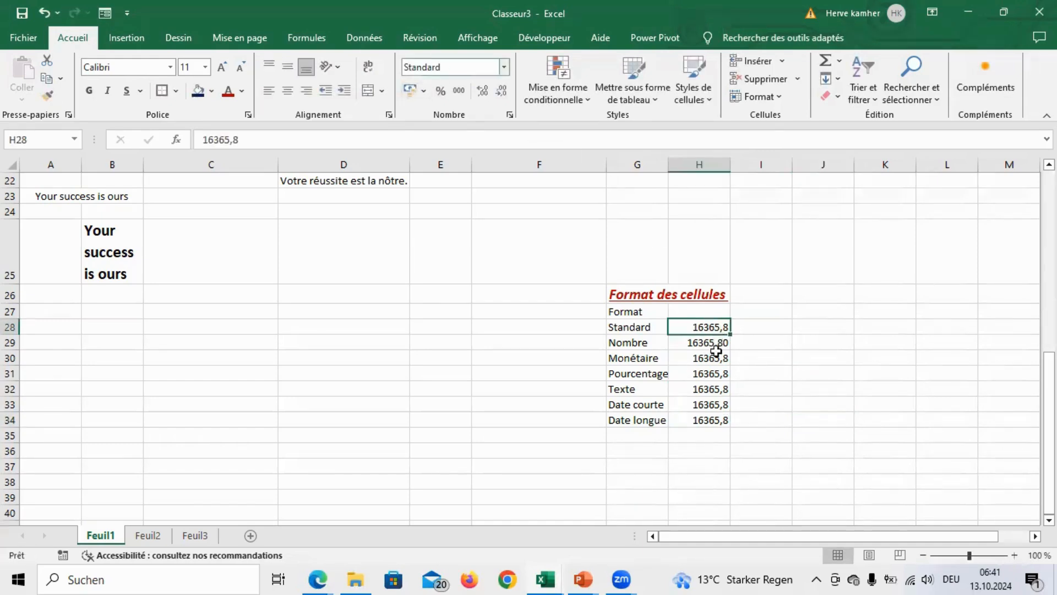
pyautogui.click(715, 341)
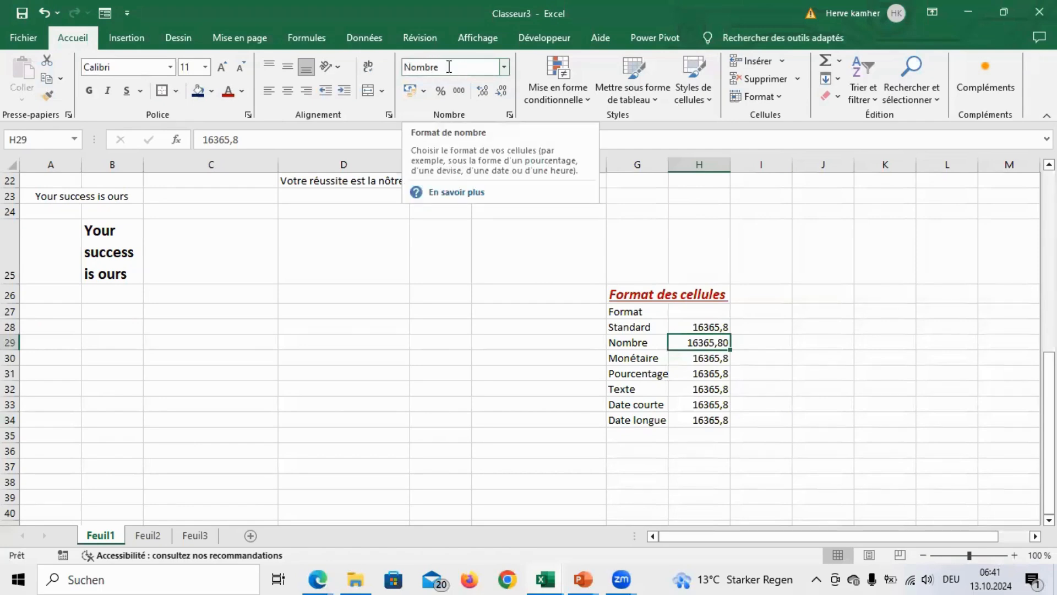
pyautogui.click(703, 359)
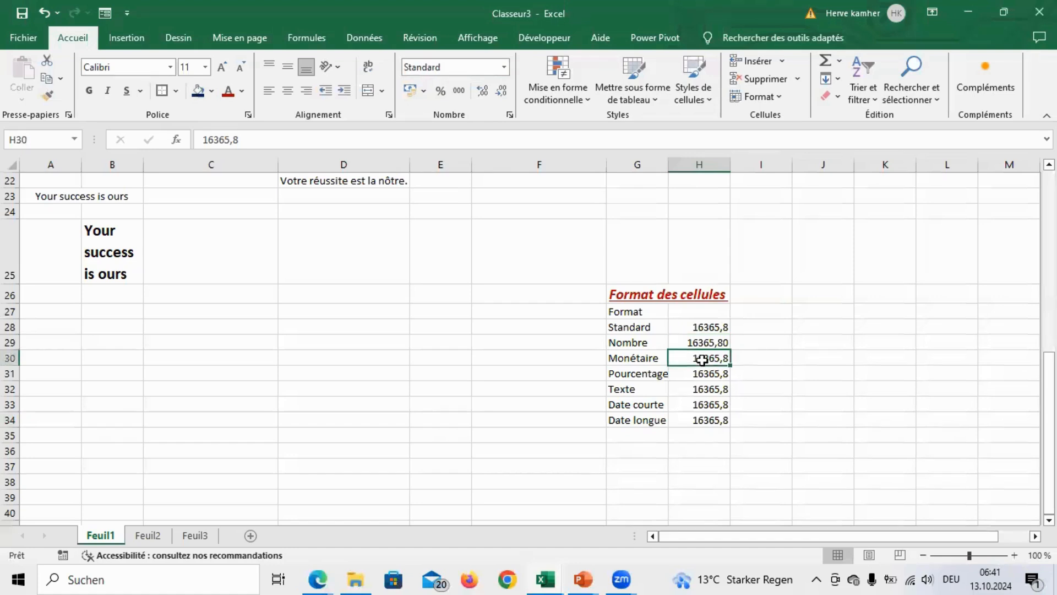
pyautogui.click(503, 67)
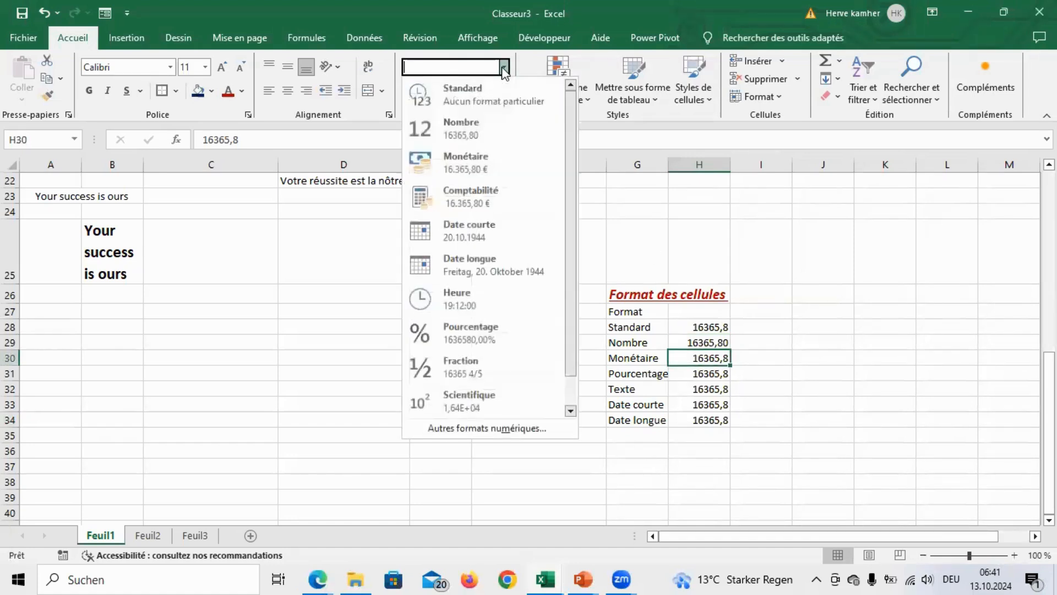
pyautogui.click(472, 161)
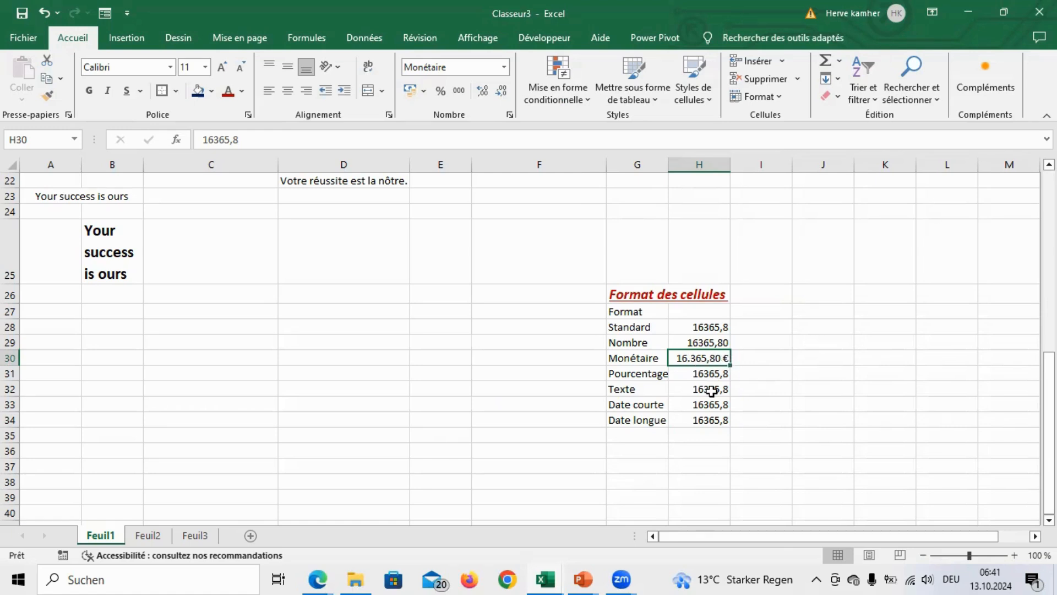
# Step: Change the currency symbol of cell H30 to "FCFA Français (Cameroun)" in the cell format settings
pyautogui.click(504, 67)
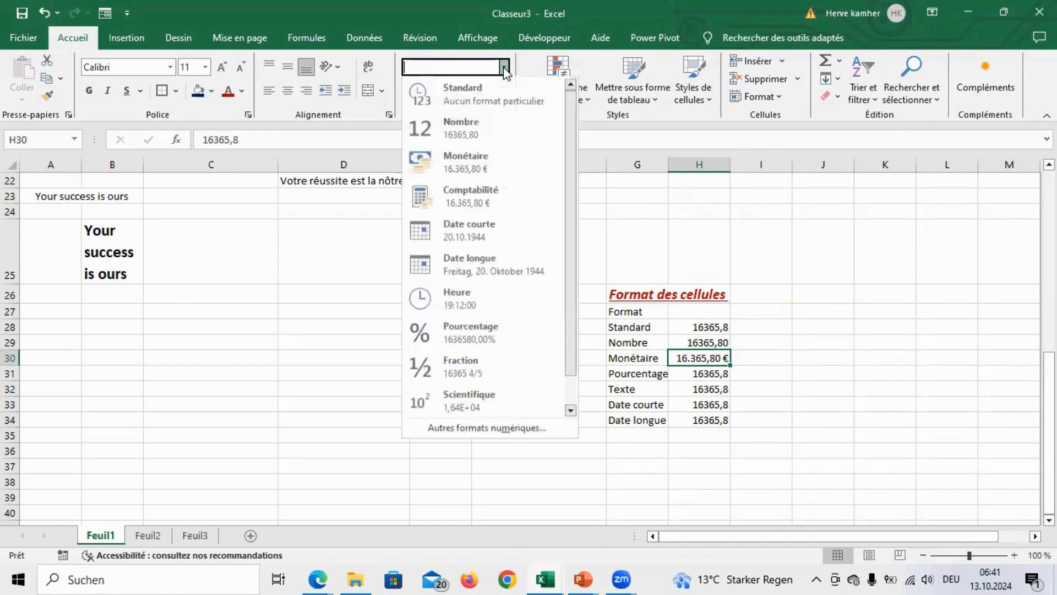
pyautogui.click(466, 432)
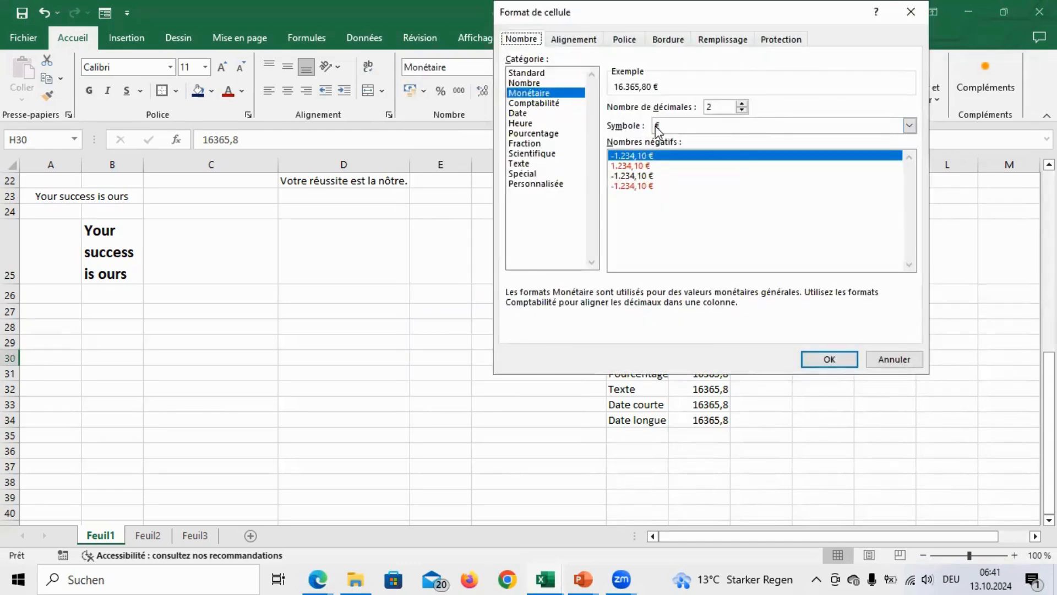
pyautogui.click(909, 127)
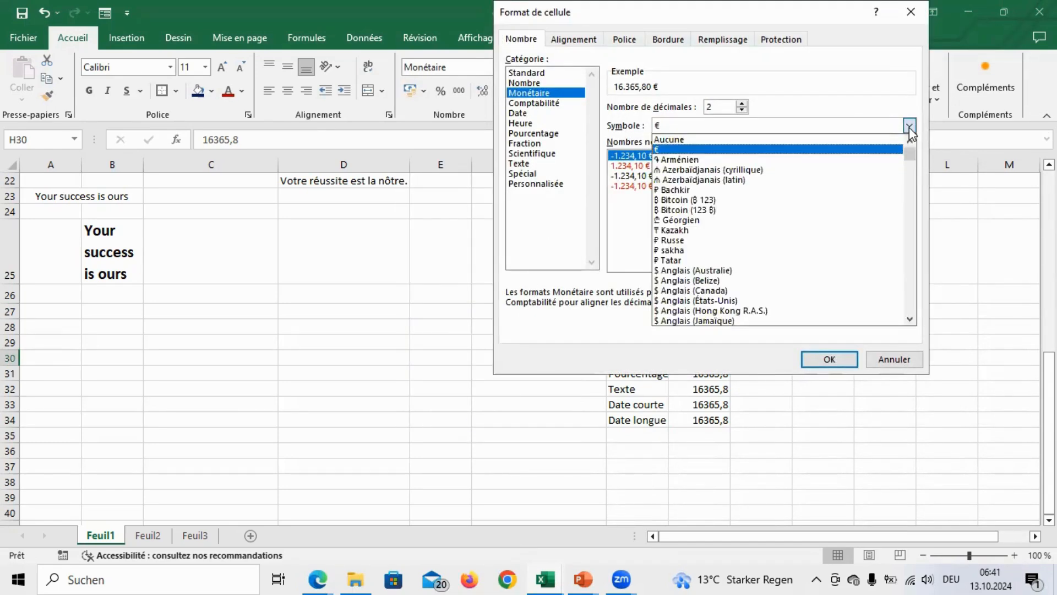
pyautogui.moveTo(910, 150)
pyautogui.mouseDown()
pyautogui.moveTo(907, 236)
pyautogui.moveTo(894, 253)
pyautogui.moveTo(906, 144)
pyautogui.mouseUp()
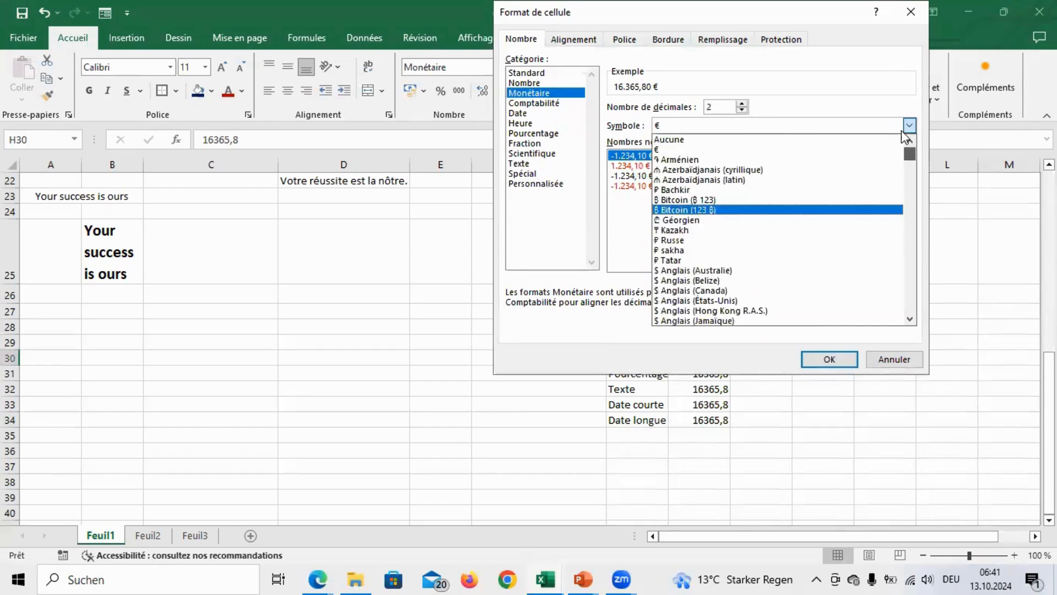
pyautogui.click(909, 320)
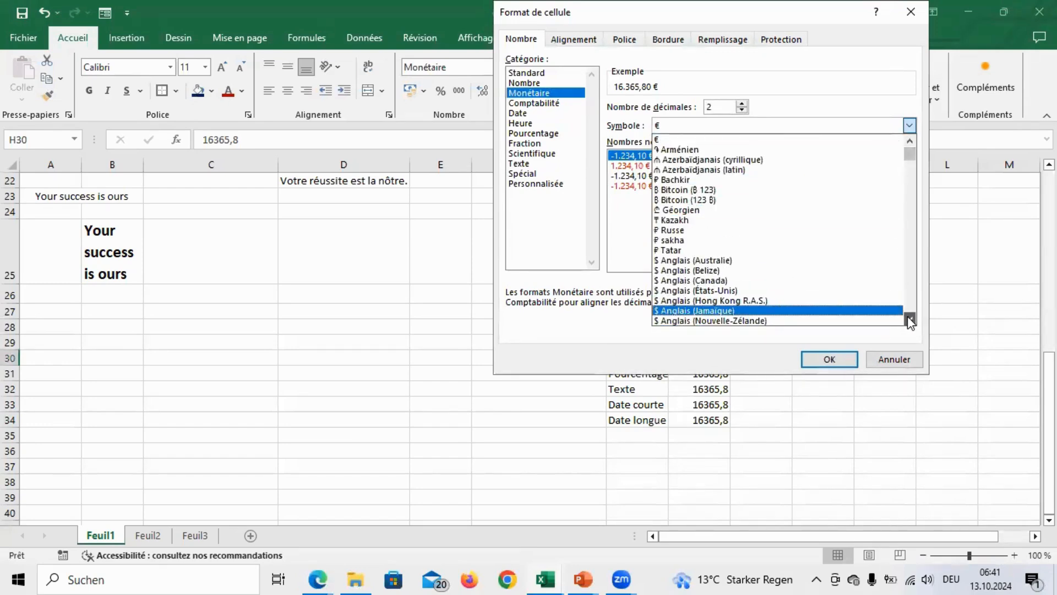
pyautogui.moveTo(909, 319); pyautogui.dragTo(910, 319)
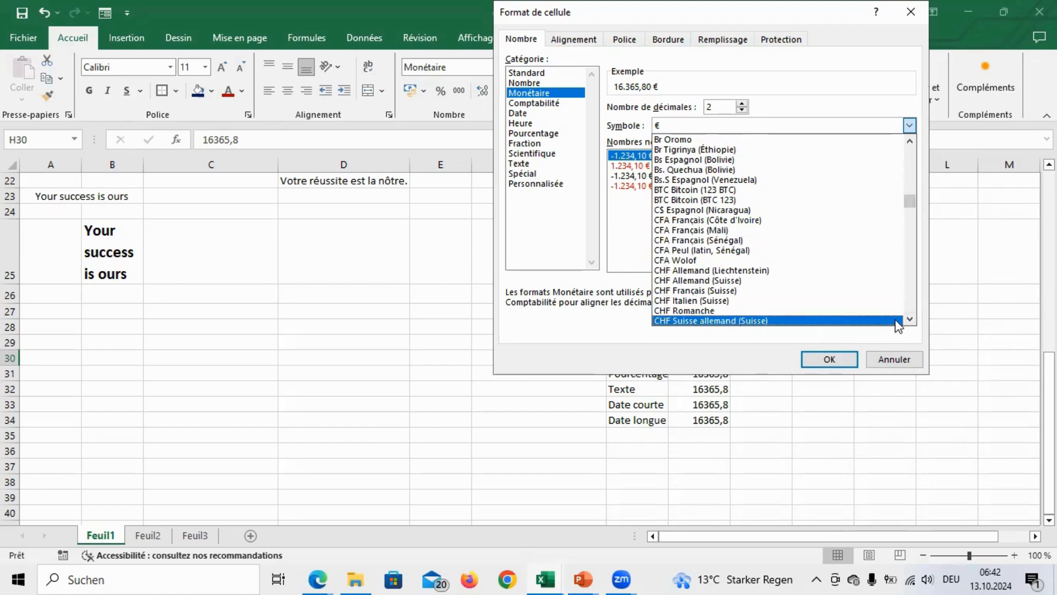
pyautogui.moveTo(910, 320); pyautogui.dragTo(910, 321)
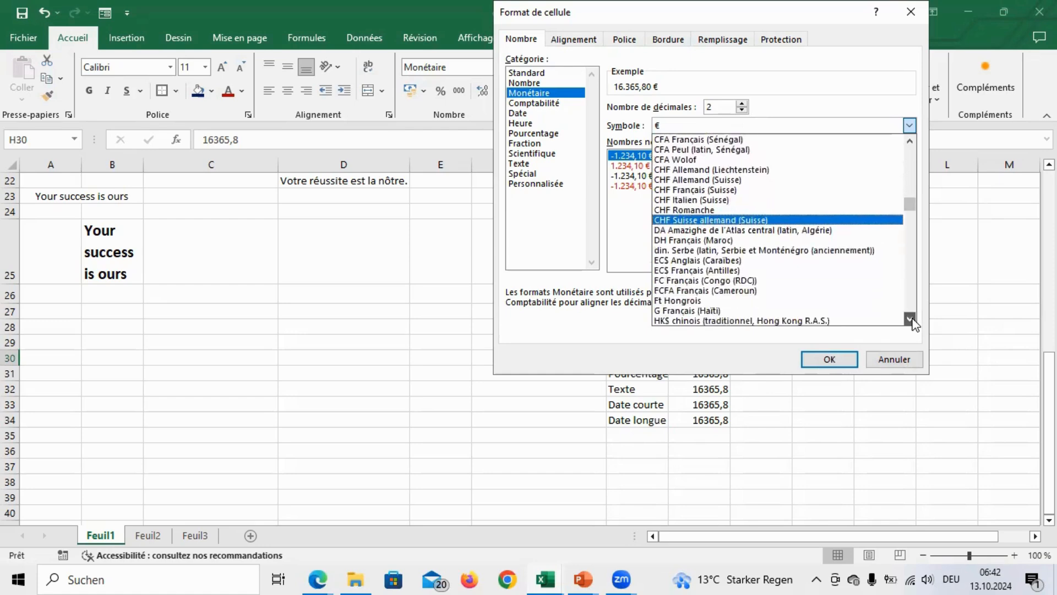
pyautogui.click(712, 294)
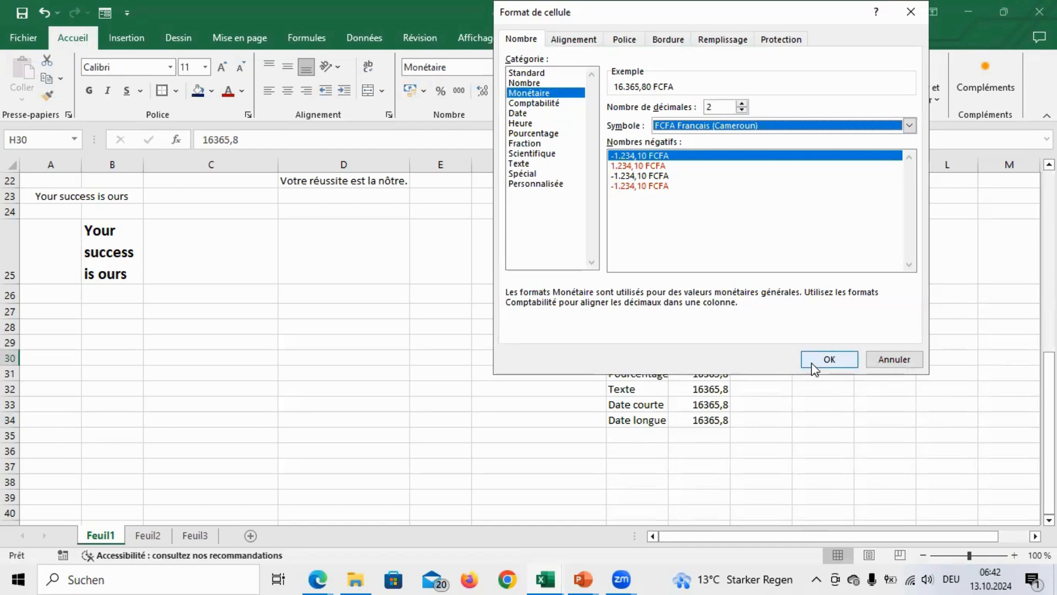
pyautogui.click(829, 363)
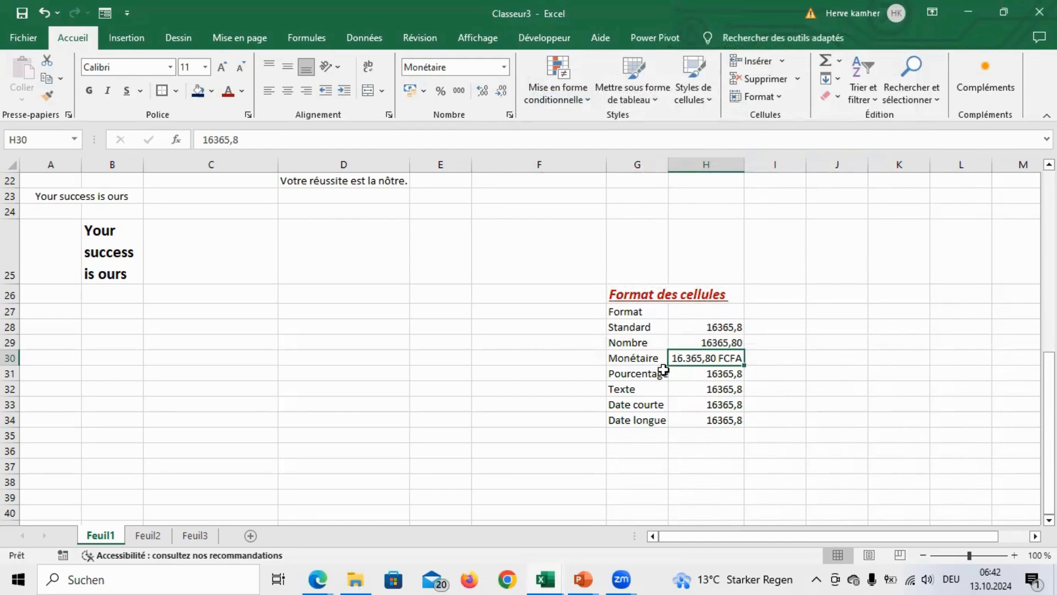
# Step: Apply the Pourcentage format to cell H31 and auto-fit the width of column G to its labels
pyautogui.click(717, 377)
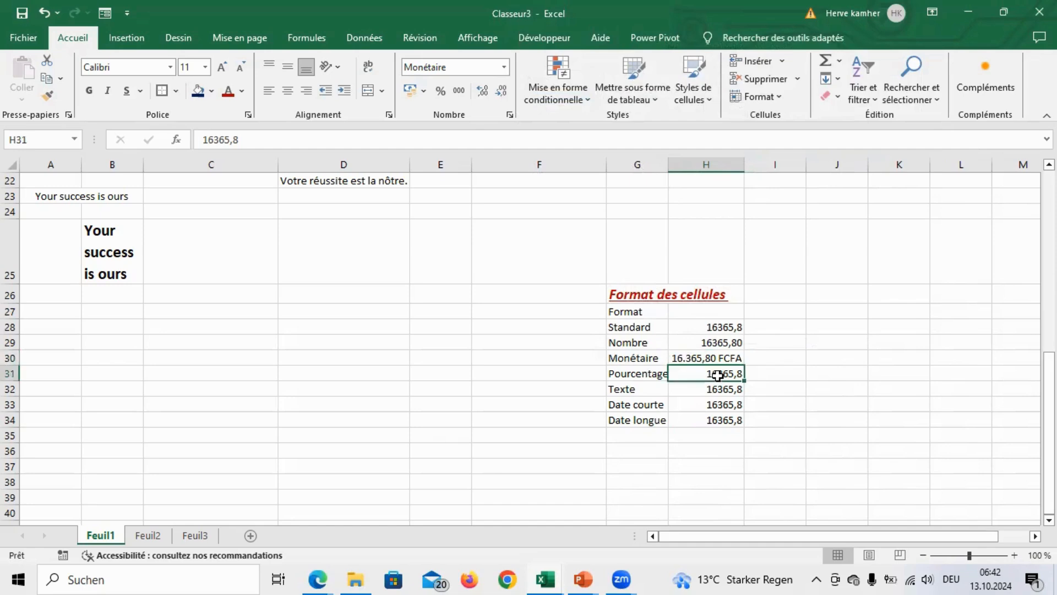
pyautogui.click(505, 68)
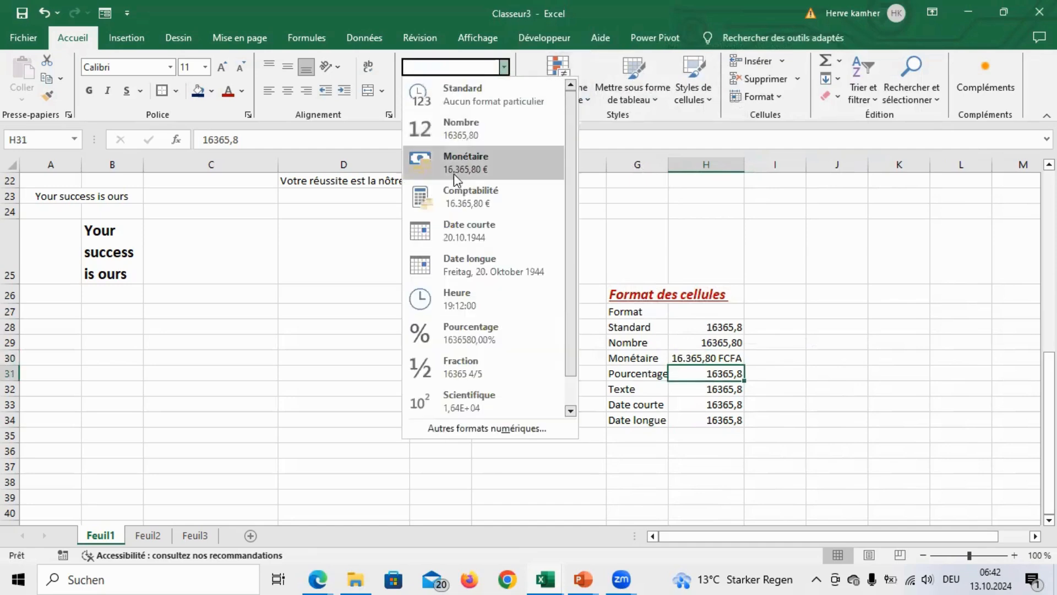
pyautogui.click(472, 328)
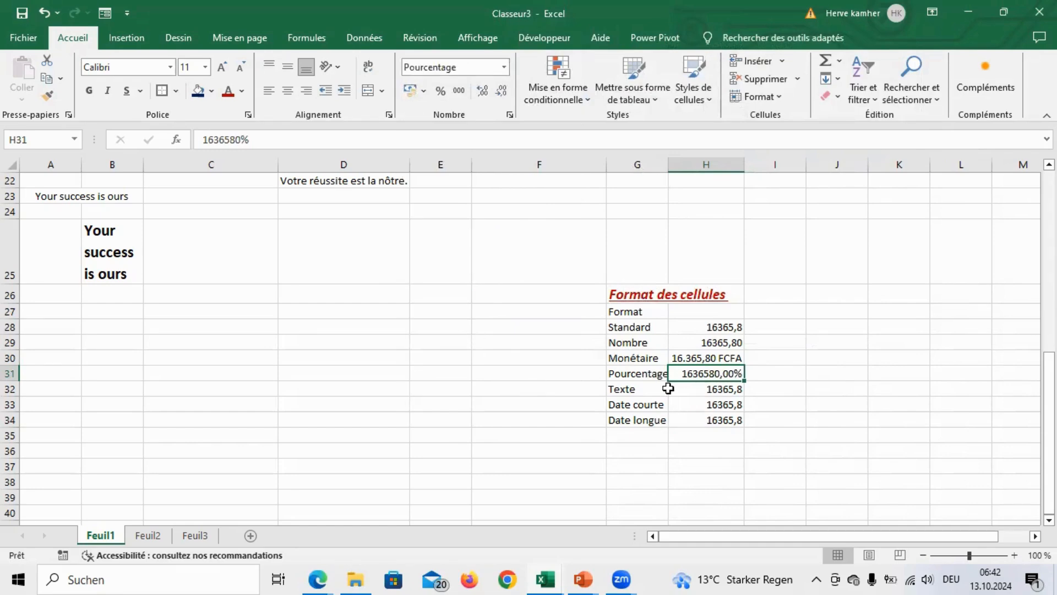
pyautogui.doubleClick(669, 164)
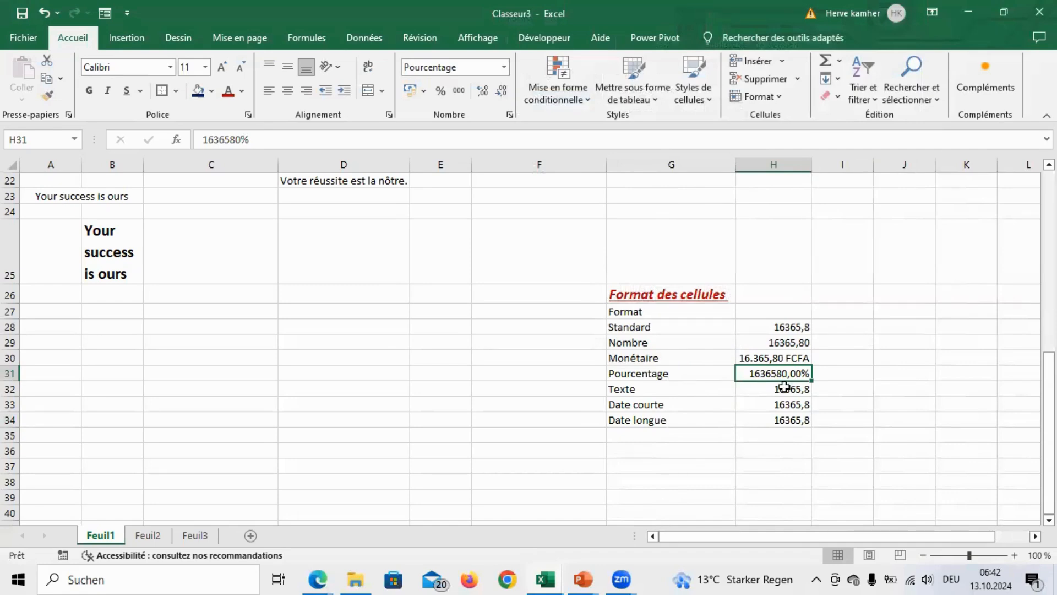
# Step: Apply the Texte format to the number in cell H32
pyautogui.click(764, 388)
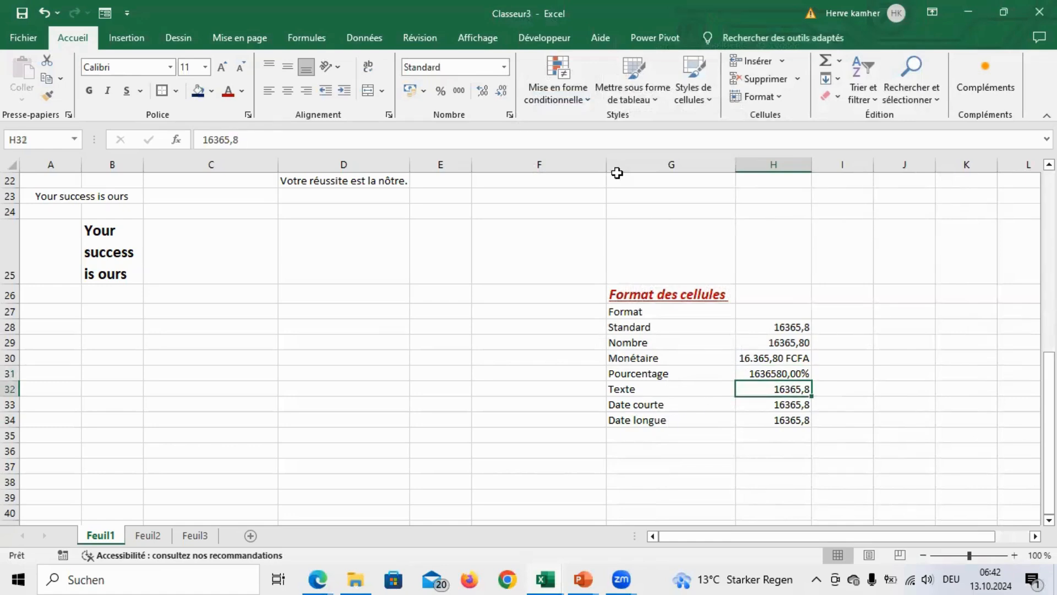
pyautogui.click(506, 67)
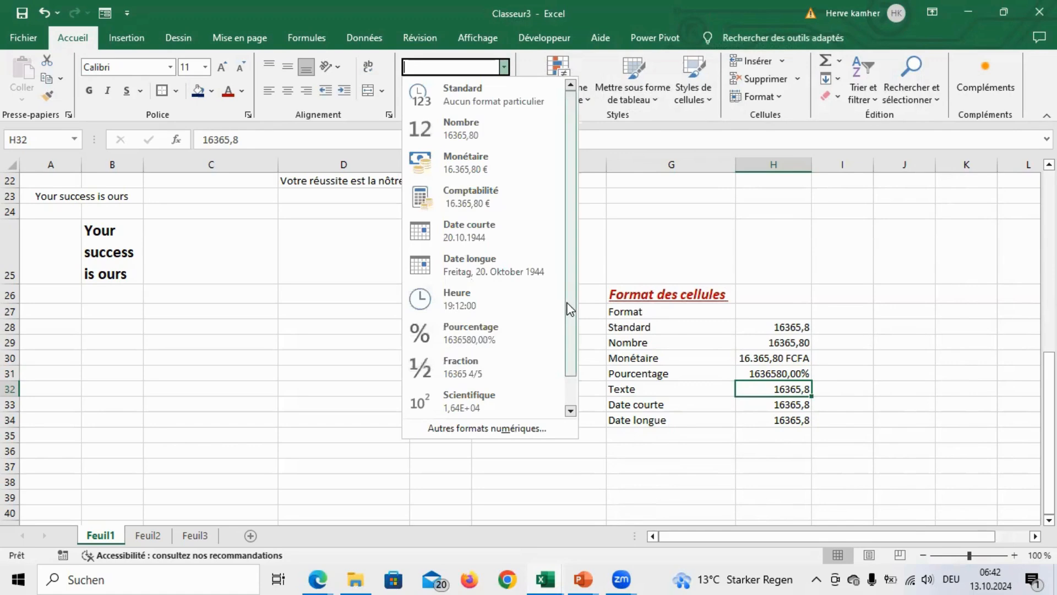
pyautogui.moveTo(566, 307); pyautogui.dragTo(568, 329)
pyautogui.click(453, 402)
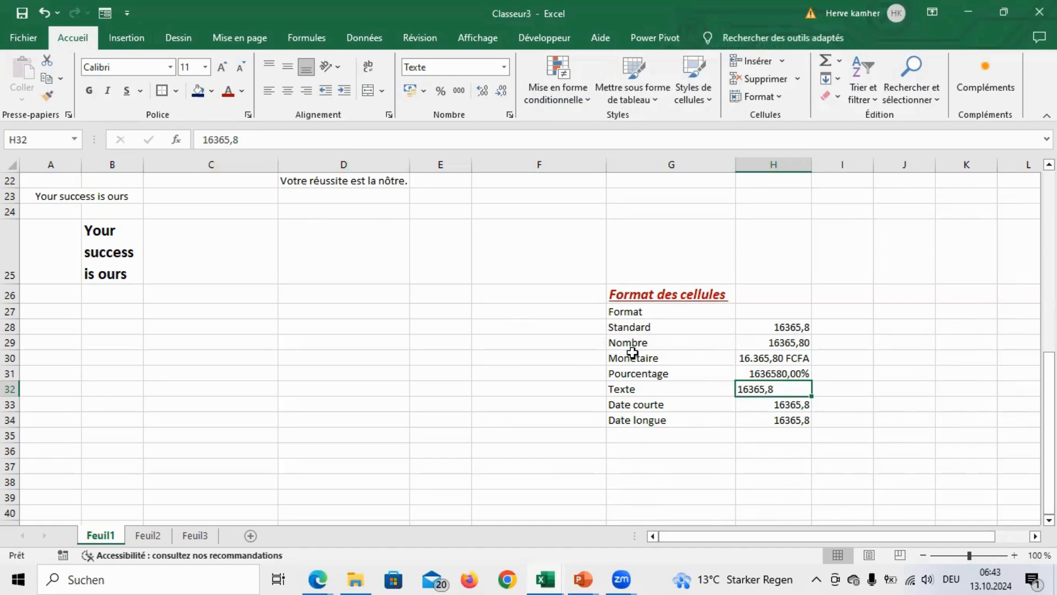
# Step: Add a leading zero to the text-formatted value in cell H32 so it reads 016365,8
pyautogui.click(200, 139)
pyautogui.write('0')
pyautogui.press('Return')
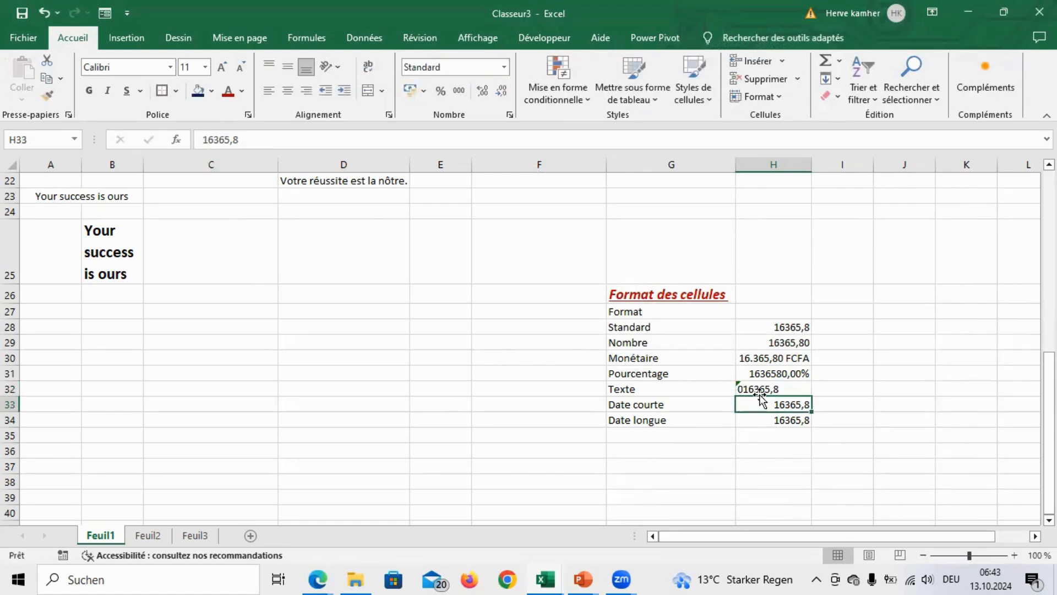
# Step: Try to add a leading zero to the numbers in cells H28, H29 and H30
pyautogui.click(777, 326)
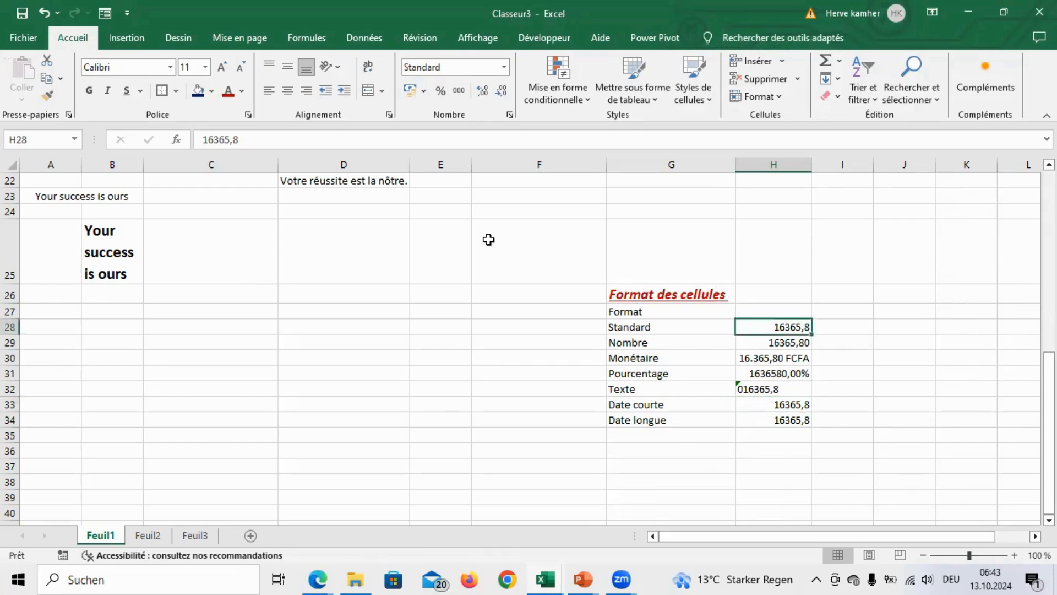
pyautogui.click(205, 140)
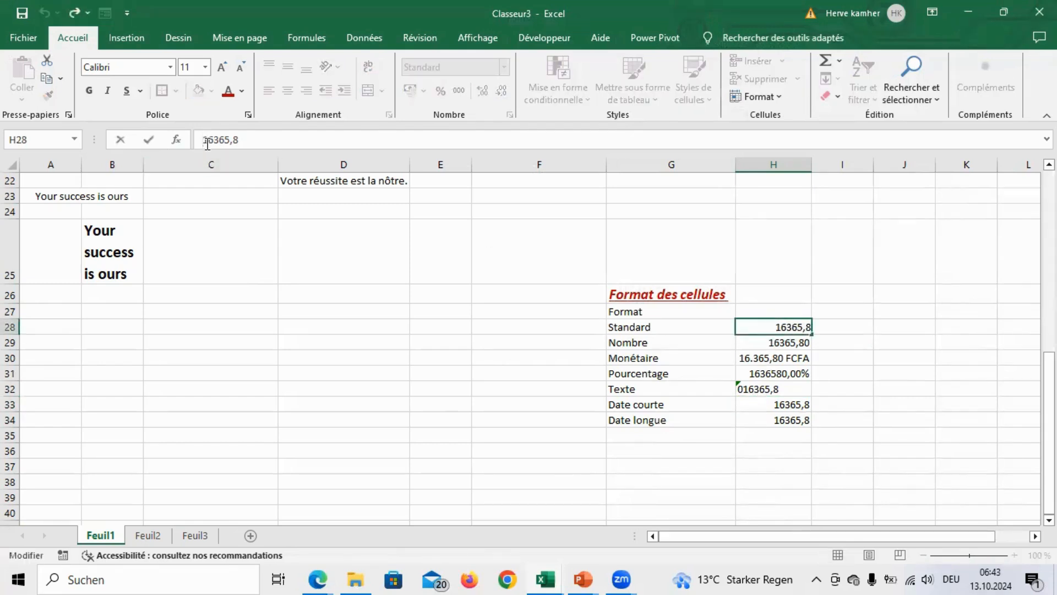
pyautogui.press('Return')
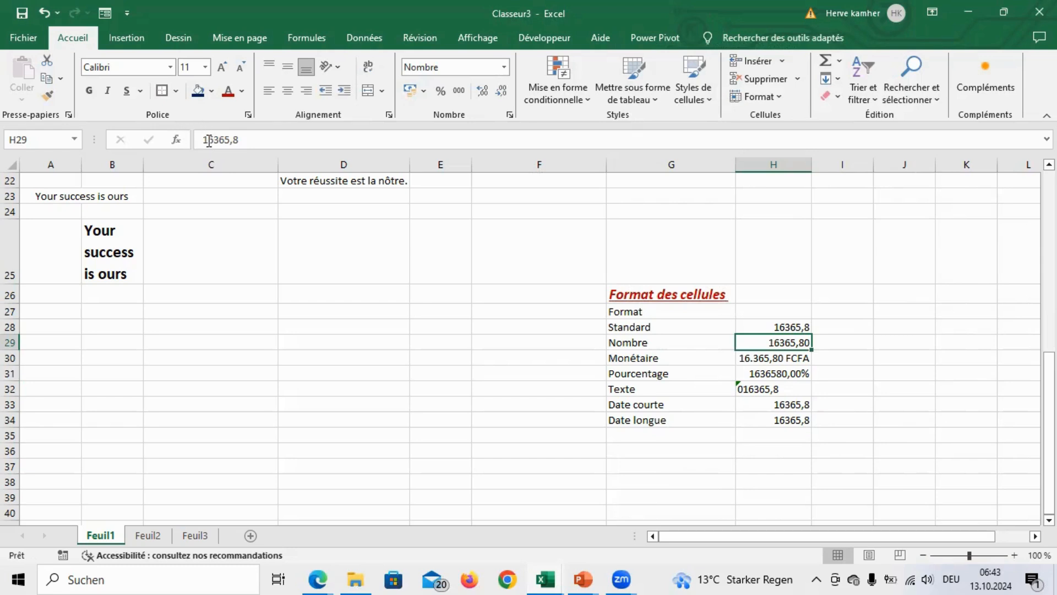
pyautogui.click(203, 141)
pyautogui.press('Return')
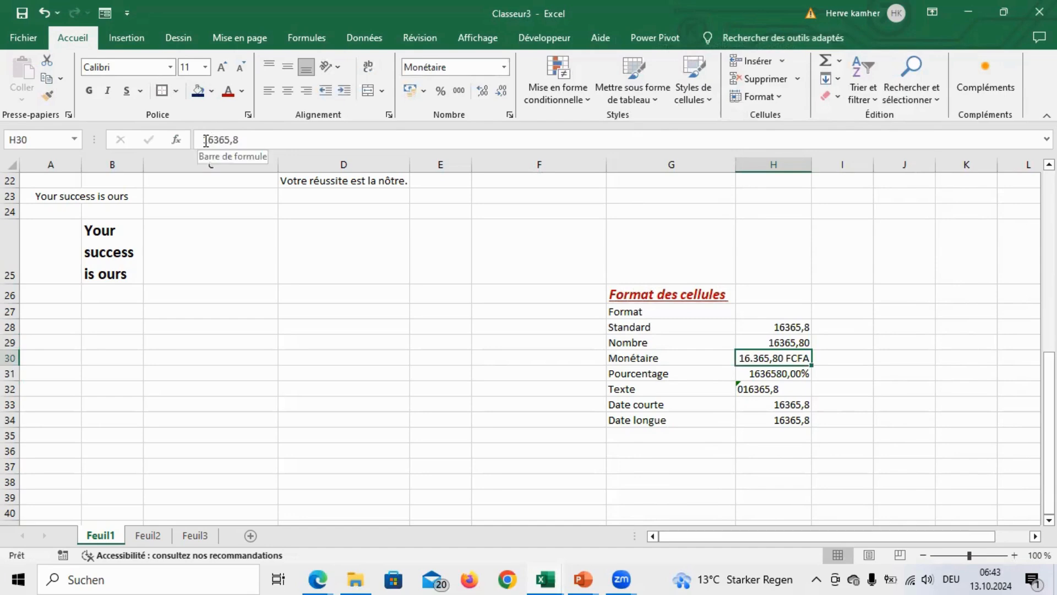
pyautogui.click(204, 140)
pyautogui.write('0')
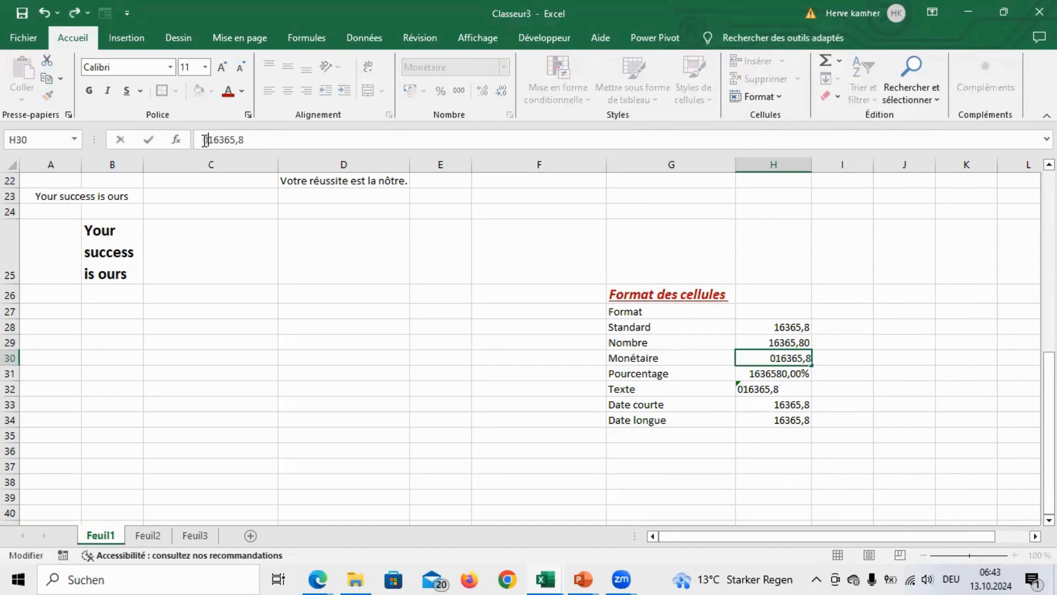
pyautogui.press('Return')
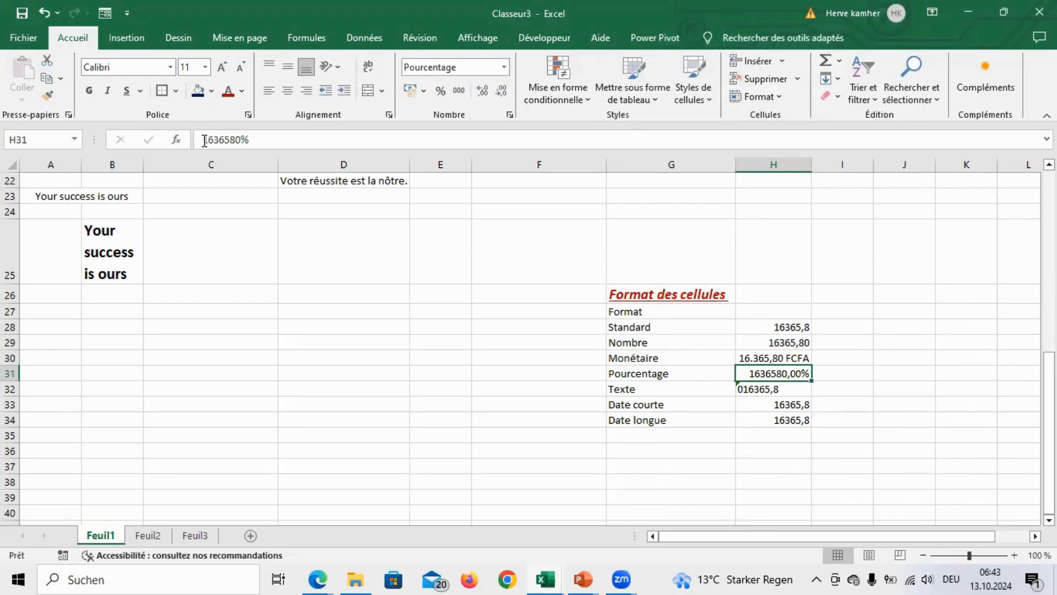
# Step: Enter 016365,8 as text in cell J32 using a leading apostrophe, and compare its stored content with cell H32
pyautogui.click(752, 390)
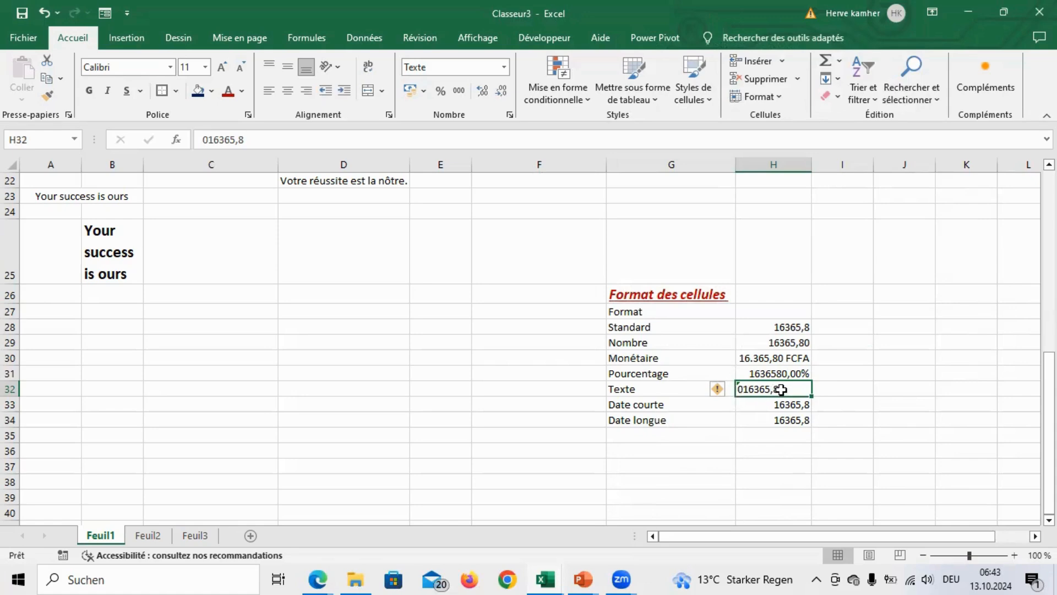
pyautogui.click(897, 387)
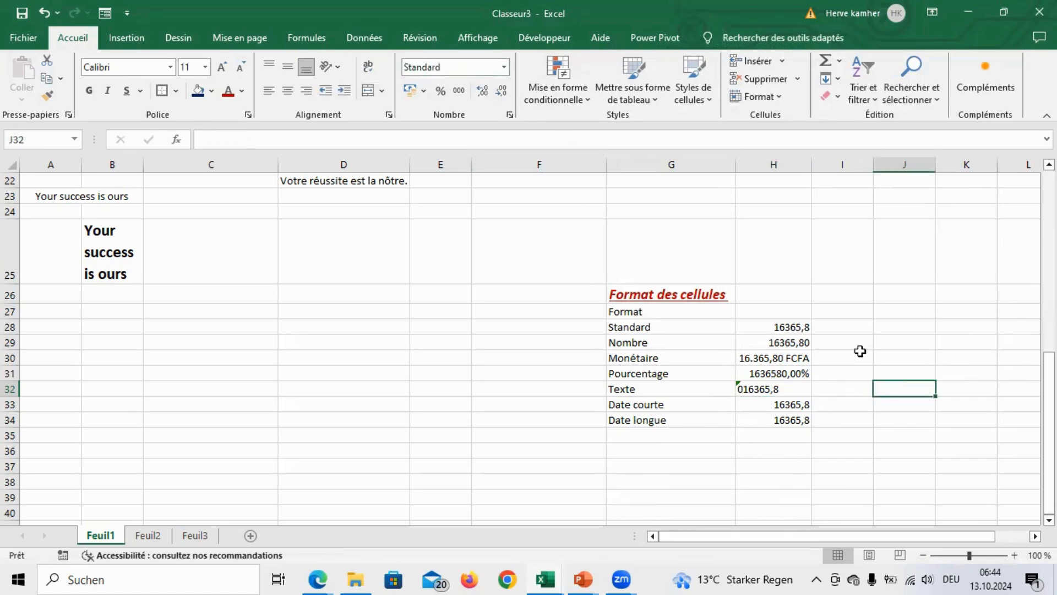
pyautogui.write("'")
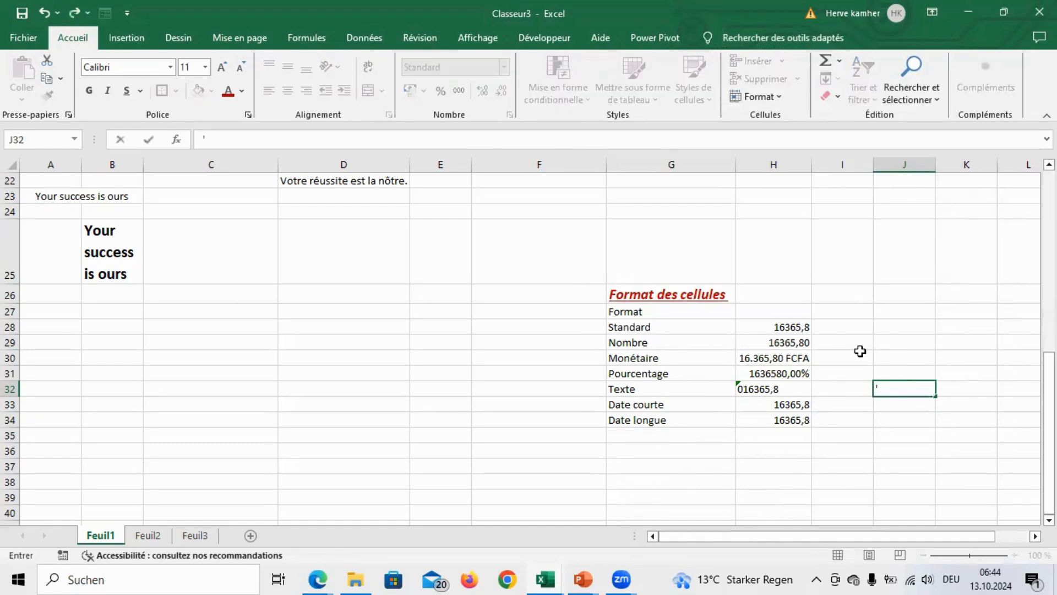
pyautogui.write('016365,8')
pyautogui.press('Return')
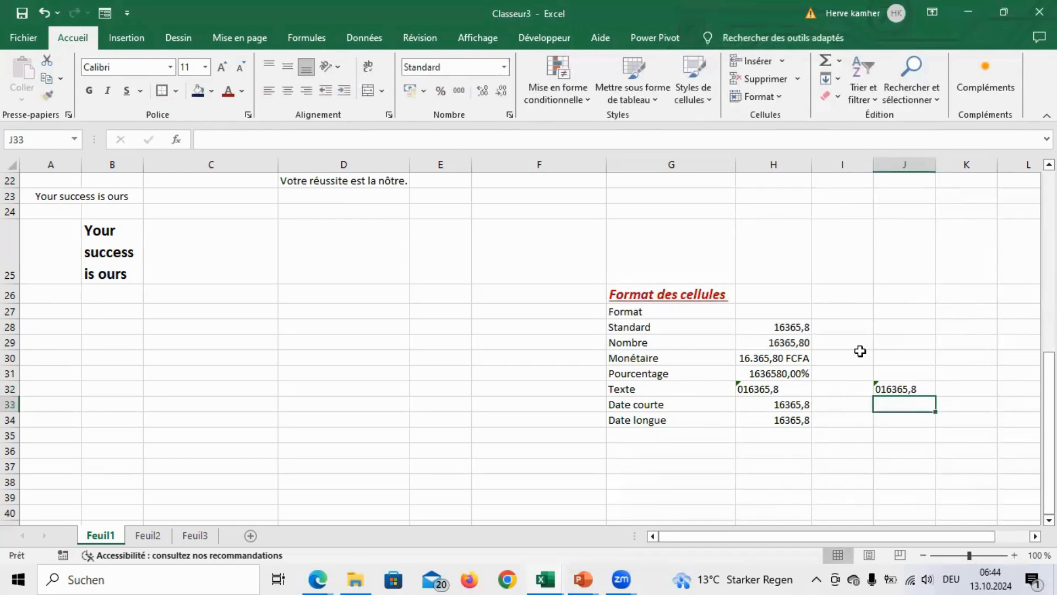
pyautogui.click(895, 388)
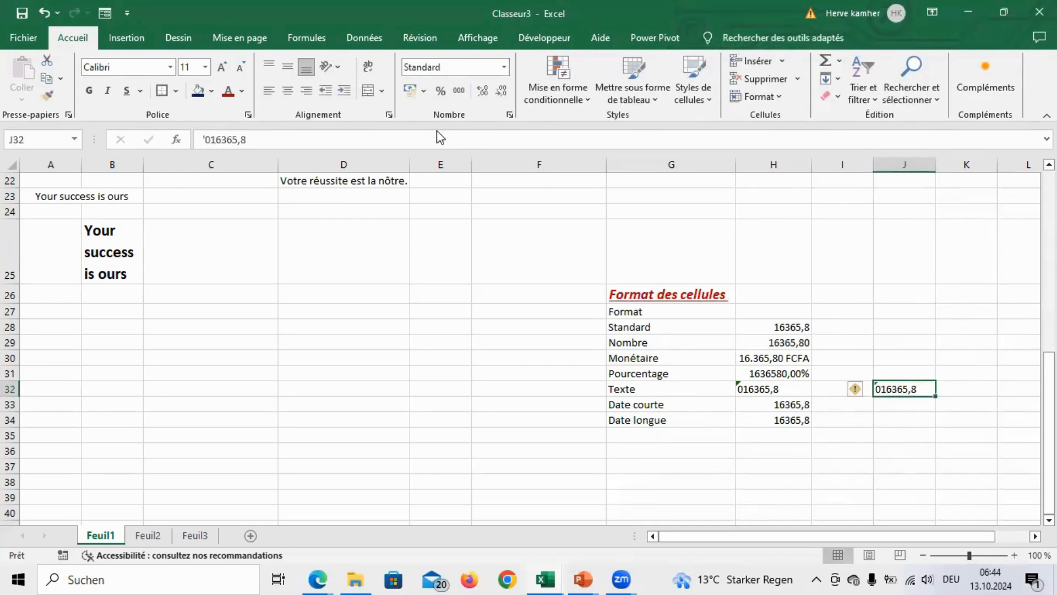
pyautogui.click(753, 392)
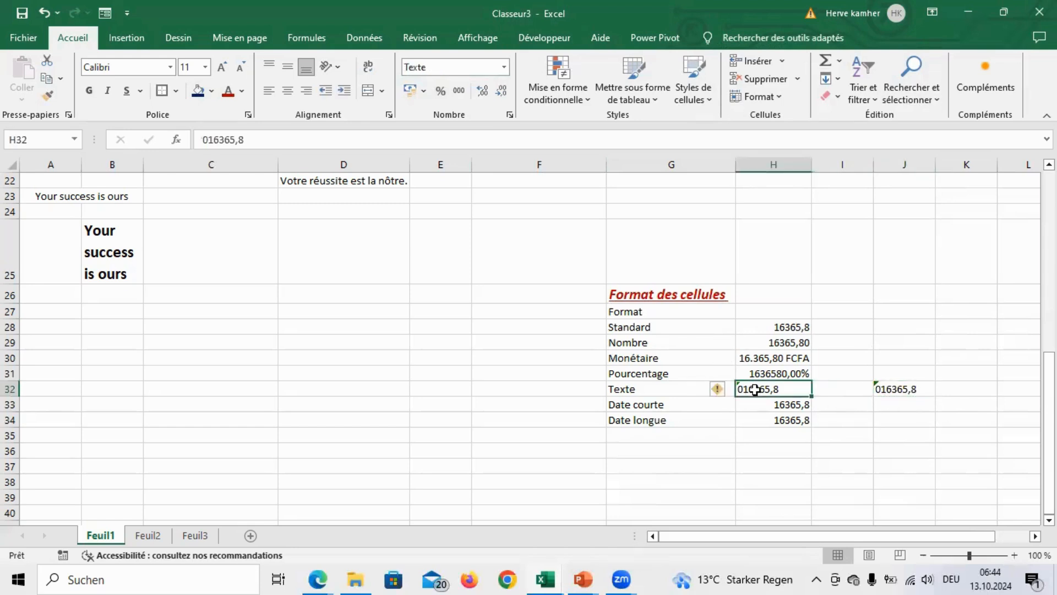
pyautogui.click(899, 390)
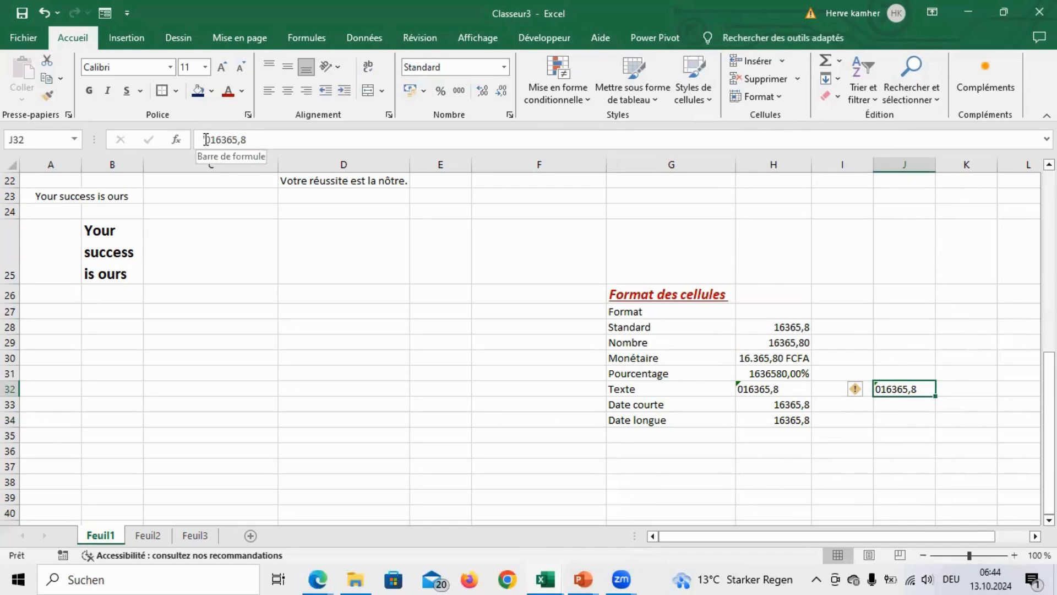
pyautogui.click(910, 411)
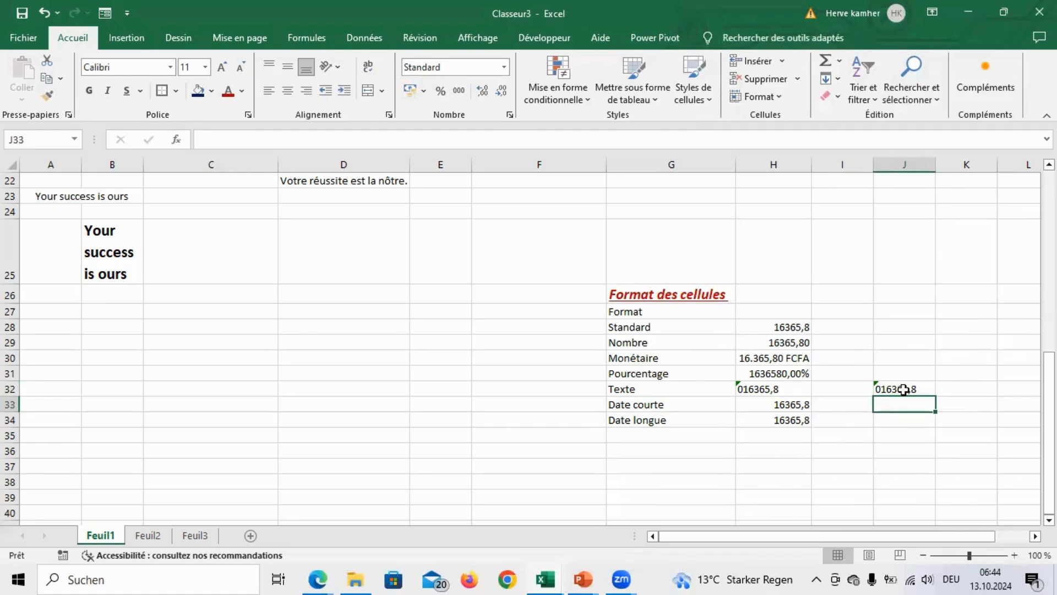
# Step: Apply the Date courte format to the number in cell H33
pyautogui.click(781, 404)
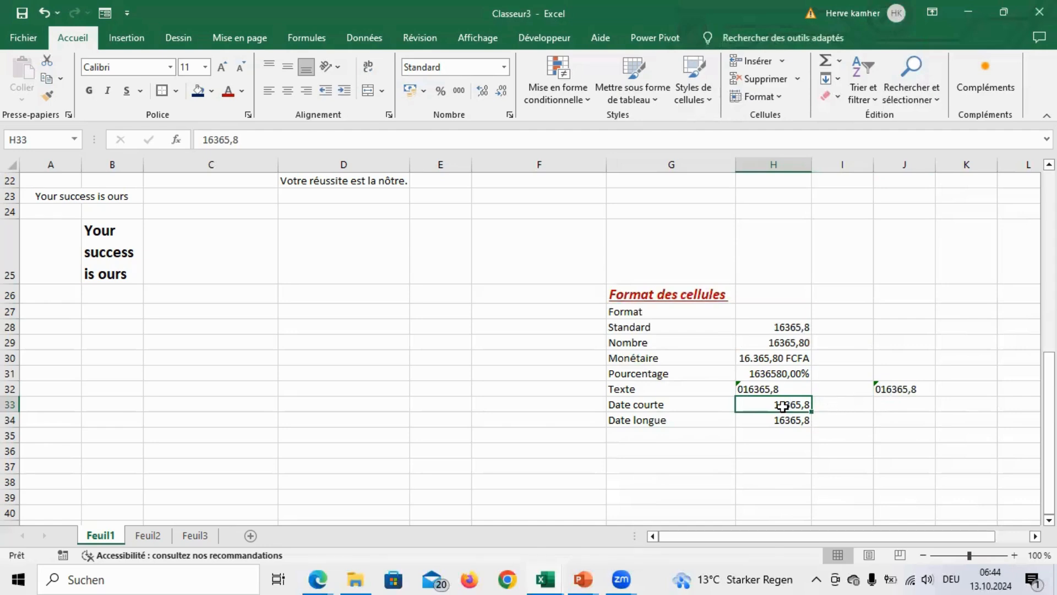
pyautogui.click(504, 68)
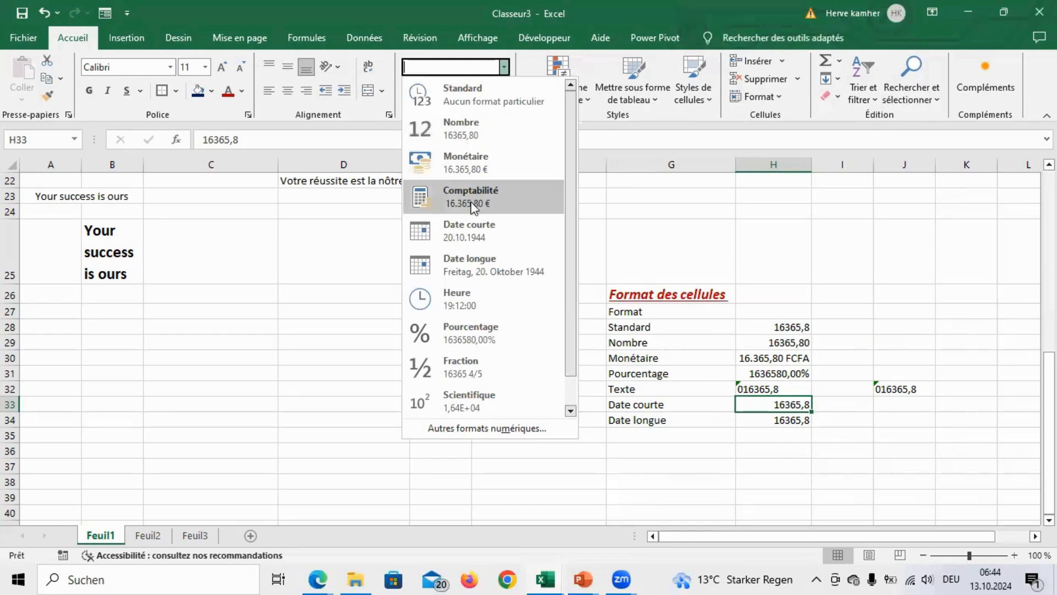
pyautogui.click(471, 233)
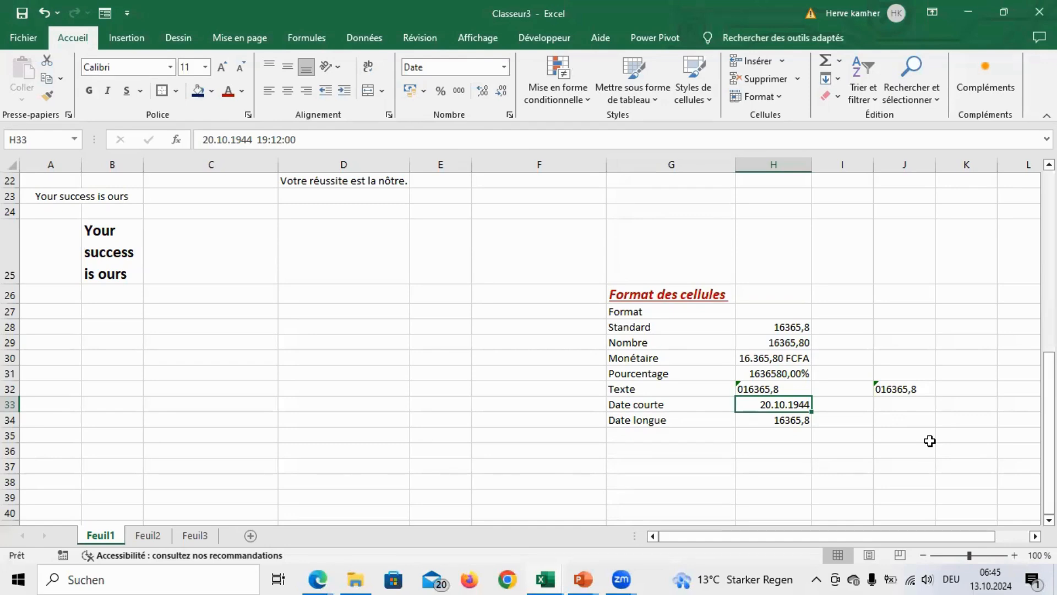
pyautogui.click(907, 467)
pyautogui.write('36')
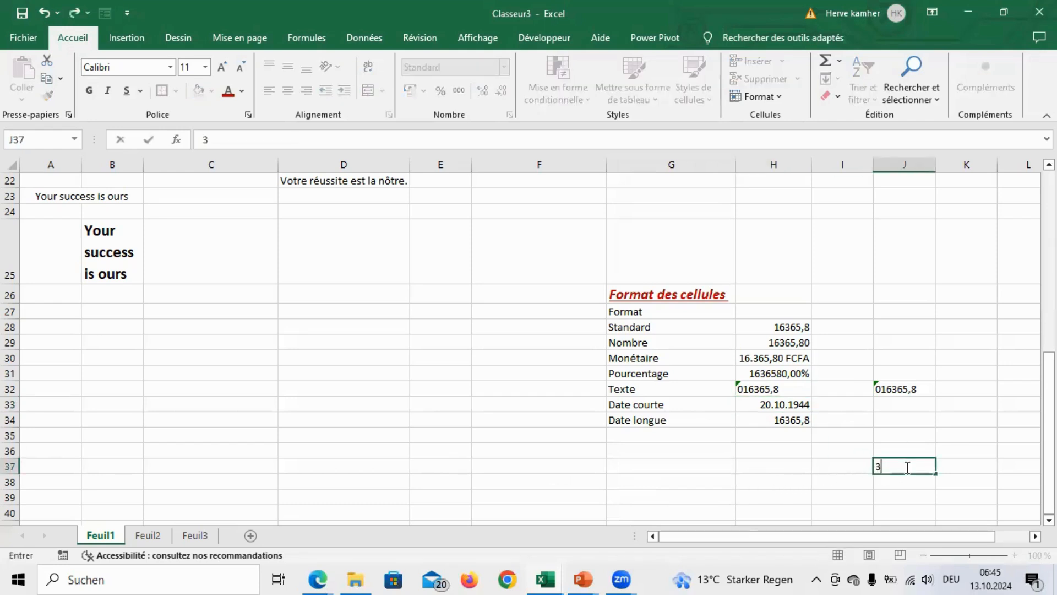
pyautogui.click(899, 392)
pyautogui.click(930, 466)
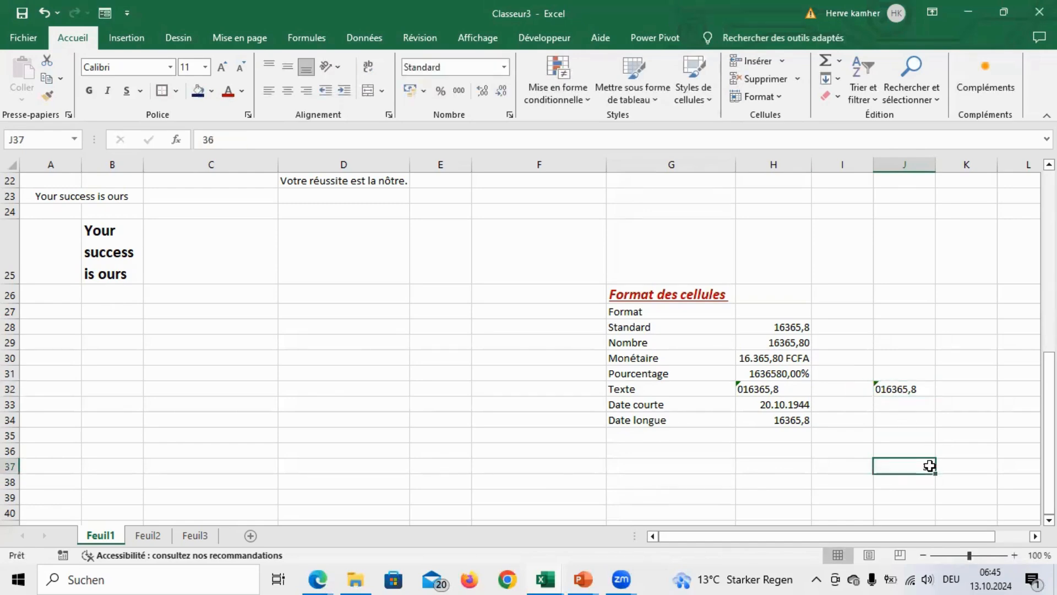
pyautogui.doubleClick(930, 466)
pyautogui.press('Return')
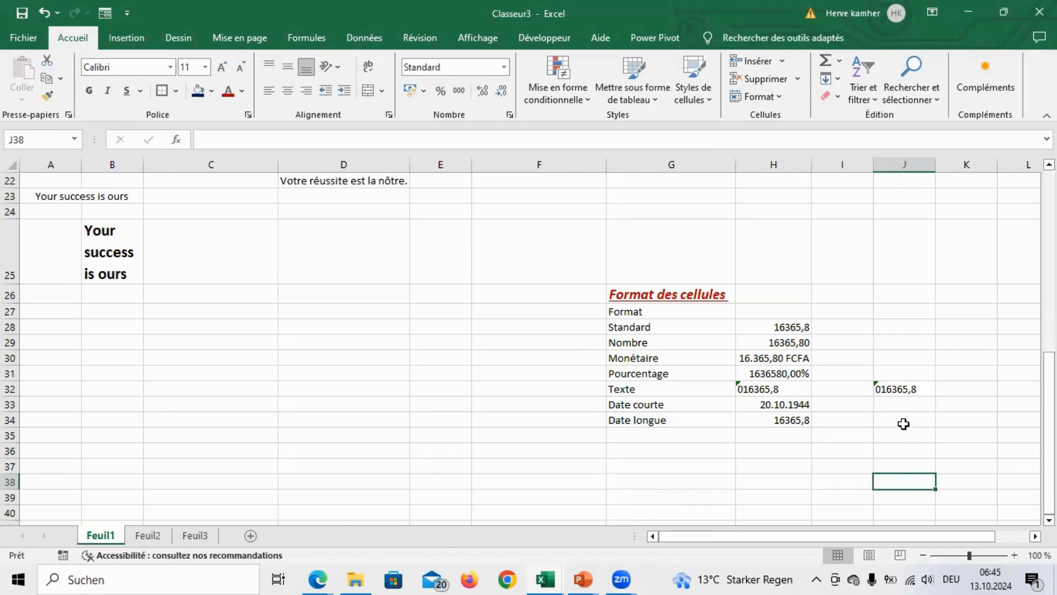
# Step: Enter 31 in cell J33 and apply the Date courte format to it
pyautogui.click(891, 406)
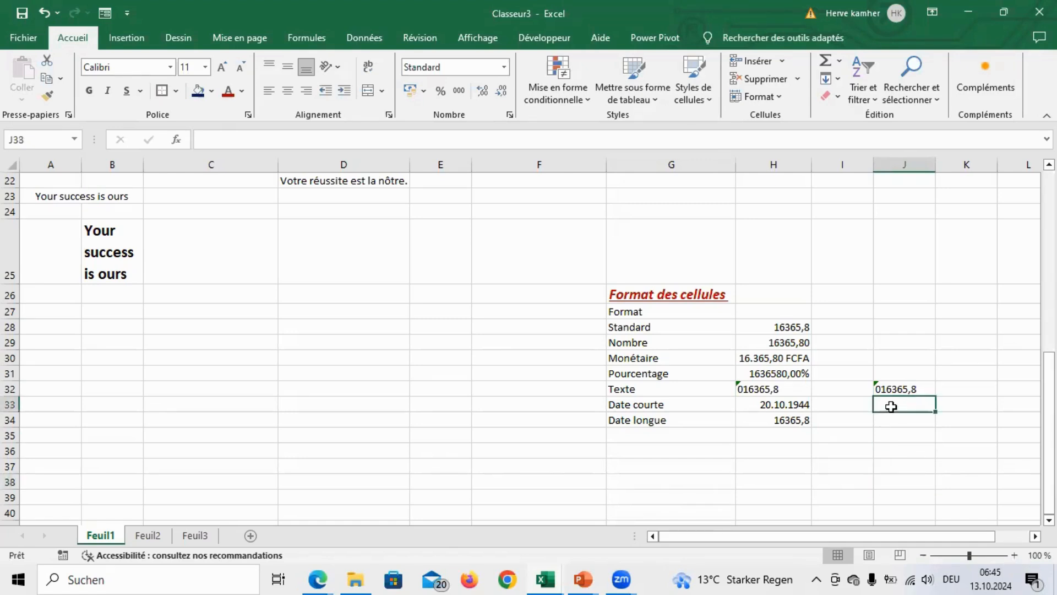
pyautogui.write('31')
pyautogui.press('Return')
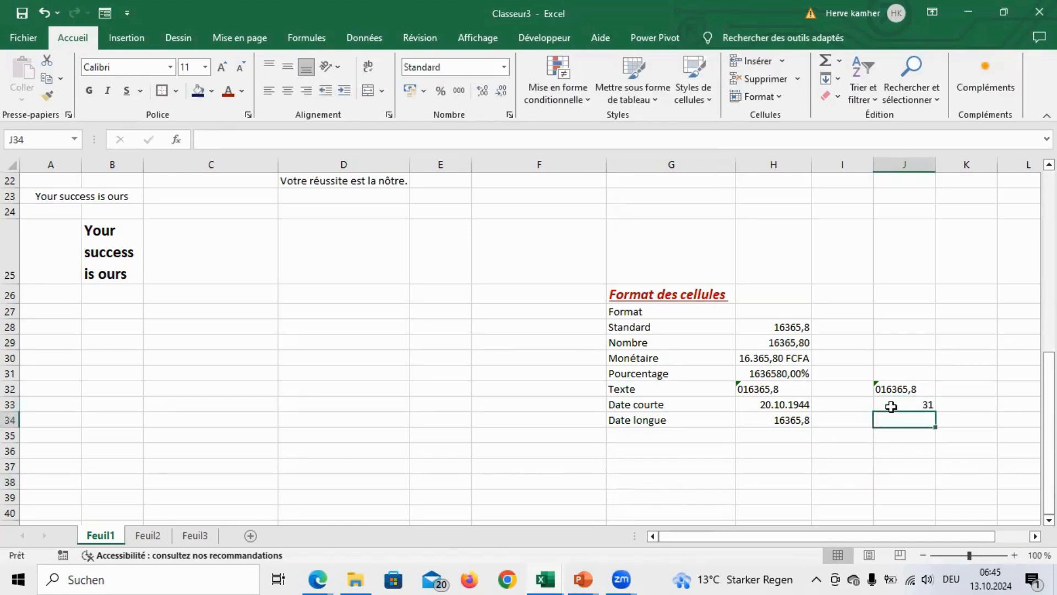
pyautogui.click(891, 406)
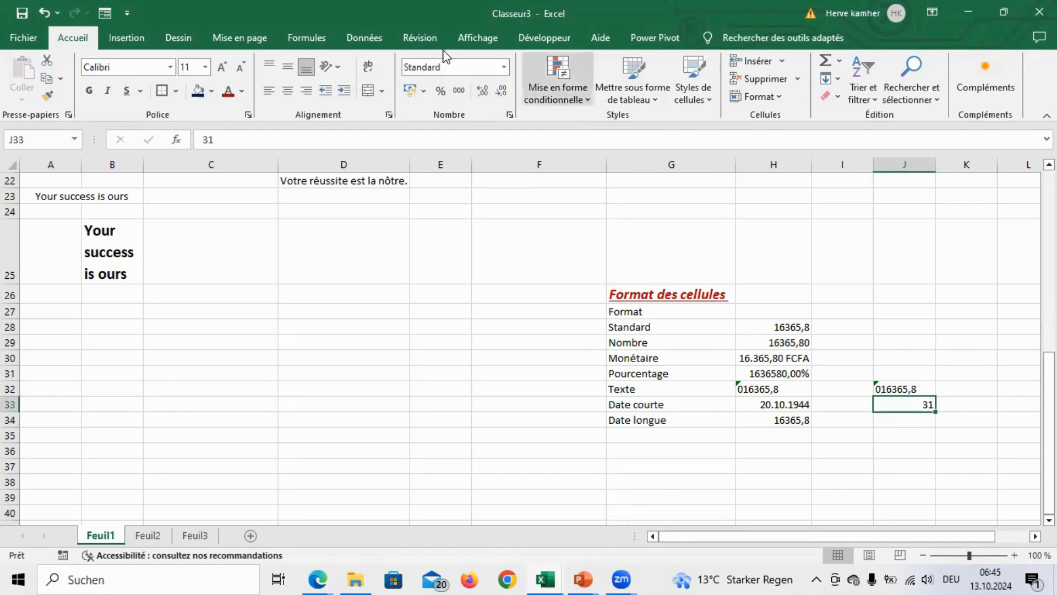
pyautogui.click(504, 67)
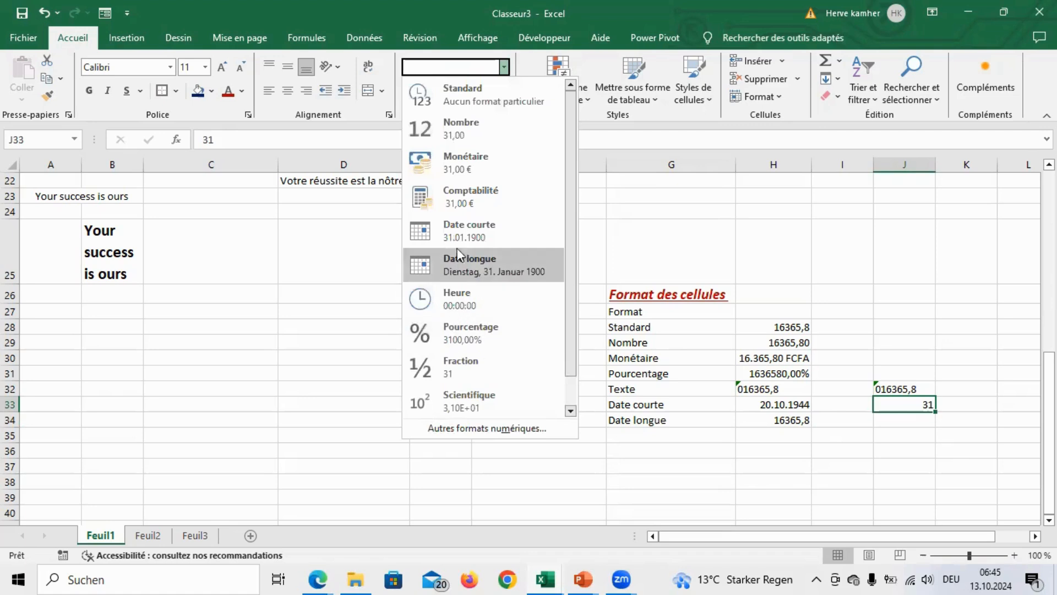
pyautogui.click(458, 227)
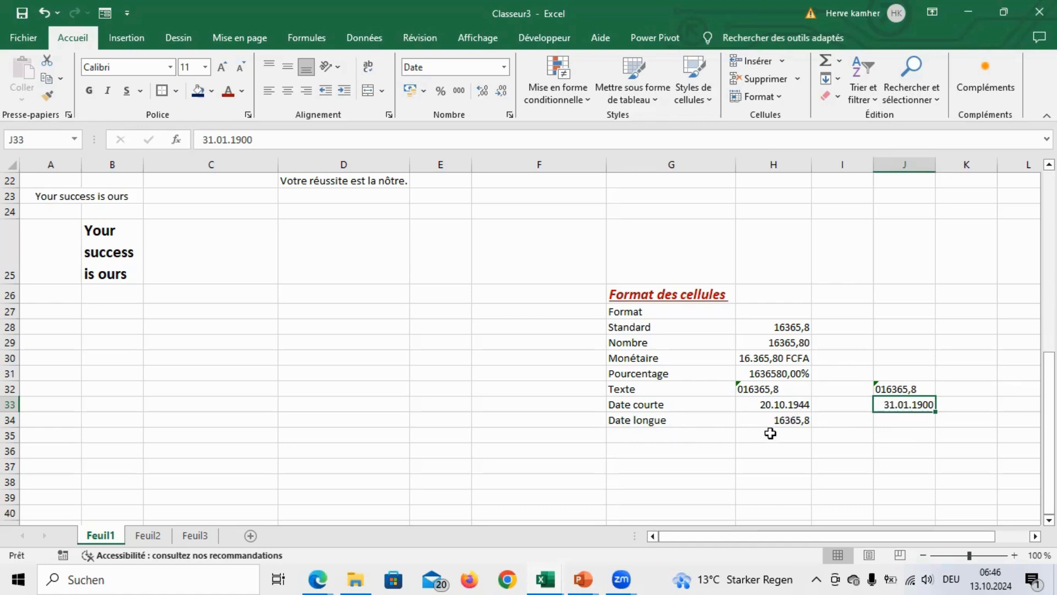
# Step: Apply the Date longue format to the number in cell H34
pyautogui.click(786, 420)
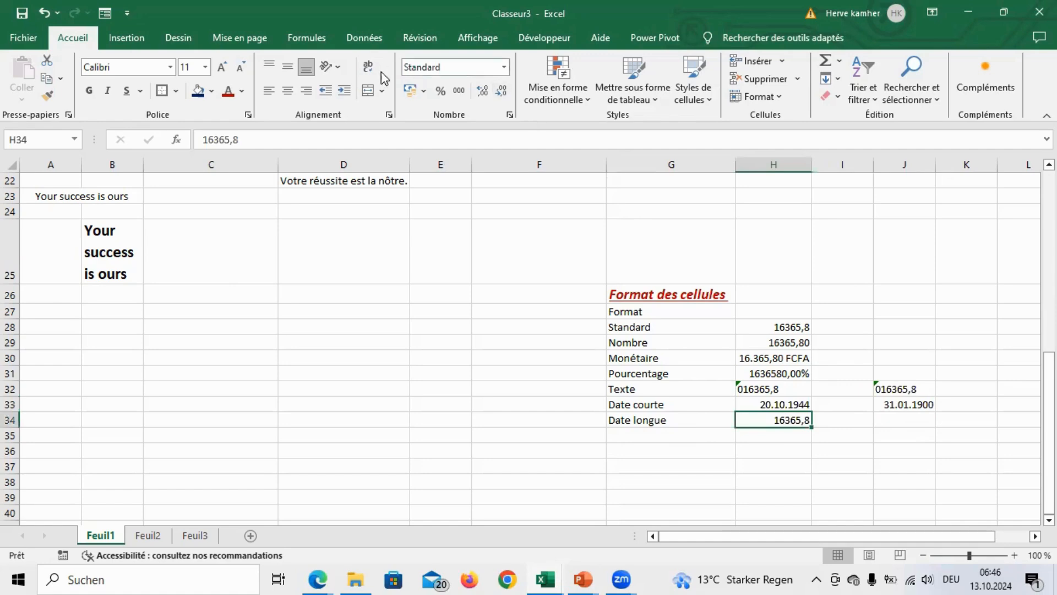
pyautogui.click(504, 68)
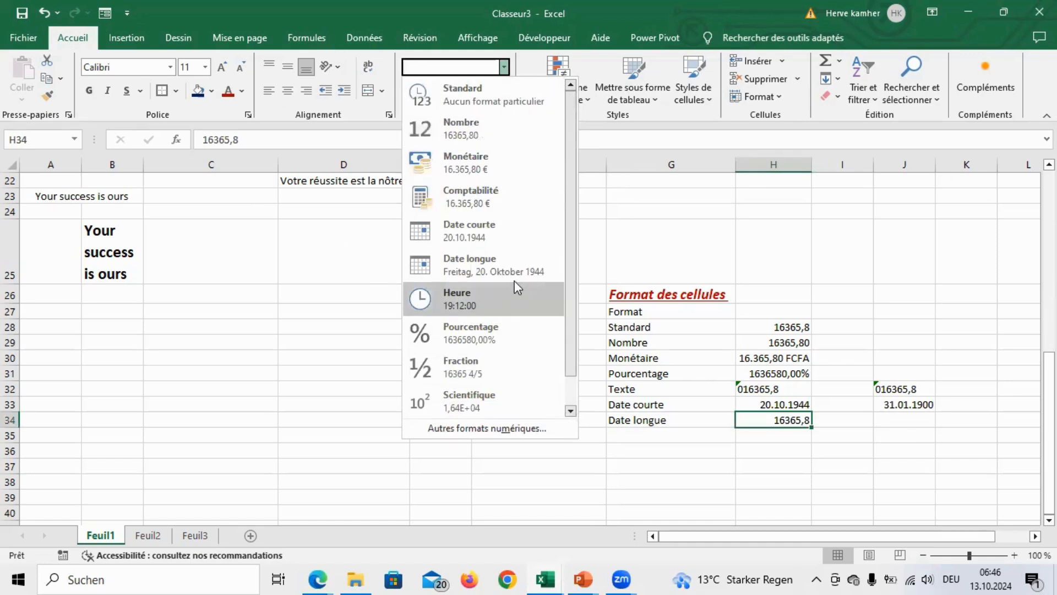
pyautogui.click(483, 273)
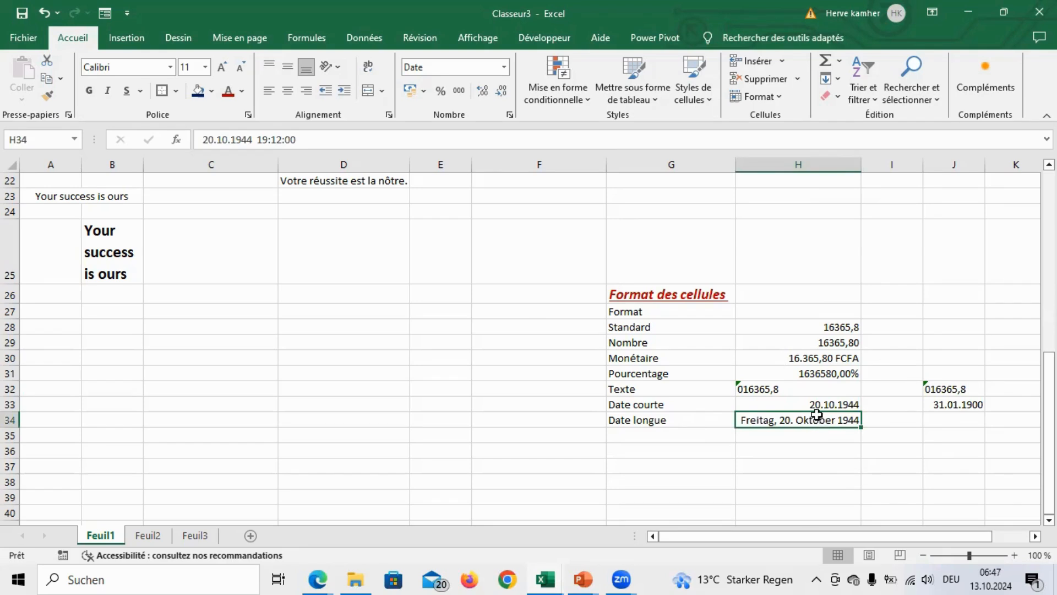
# Step: Open the full number format options for cell H34 and choose Français (France) as the date's regional setting
pyautogui.click(504, 69)
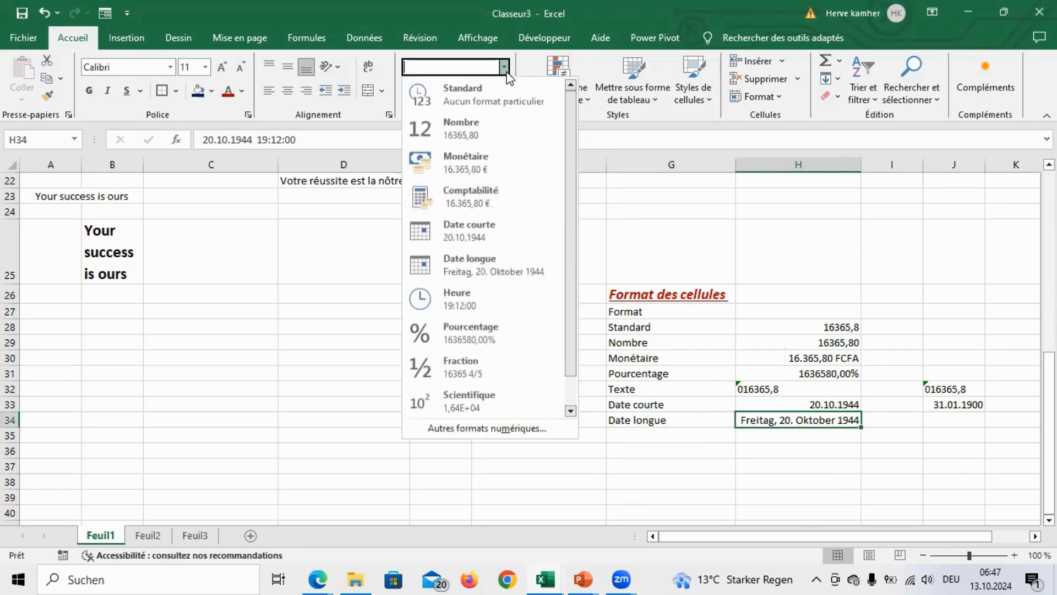
pyautogui.click(487, 428)
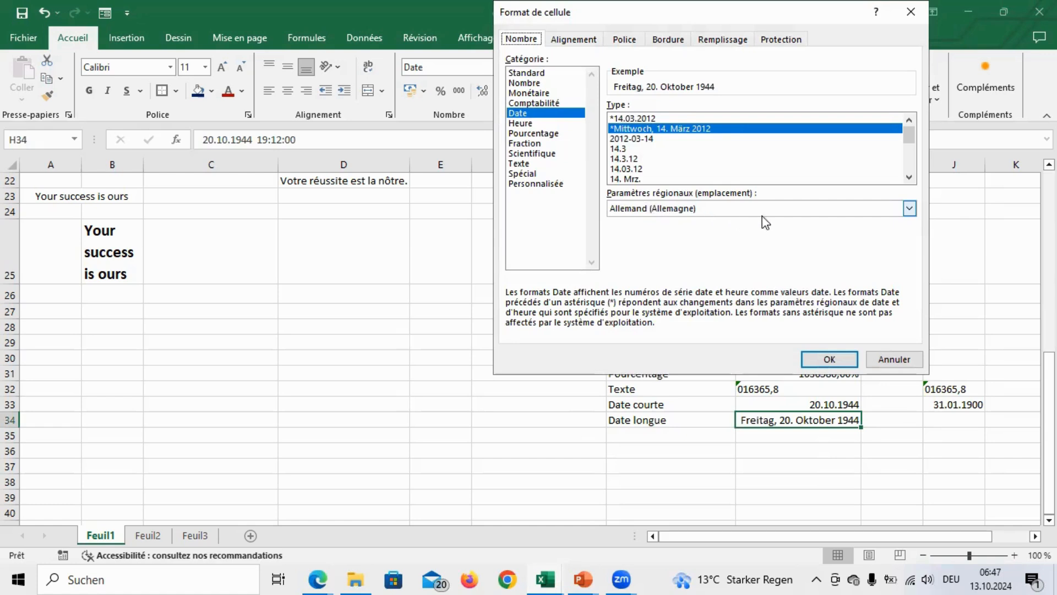
pyautogui.click(910, 209)
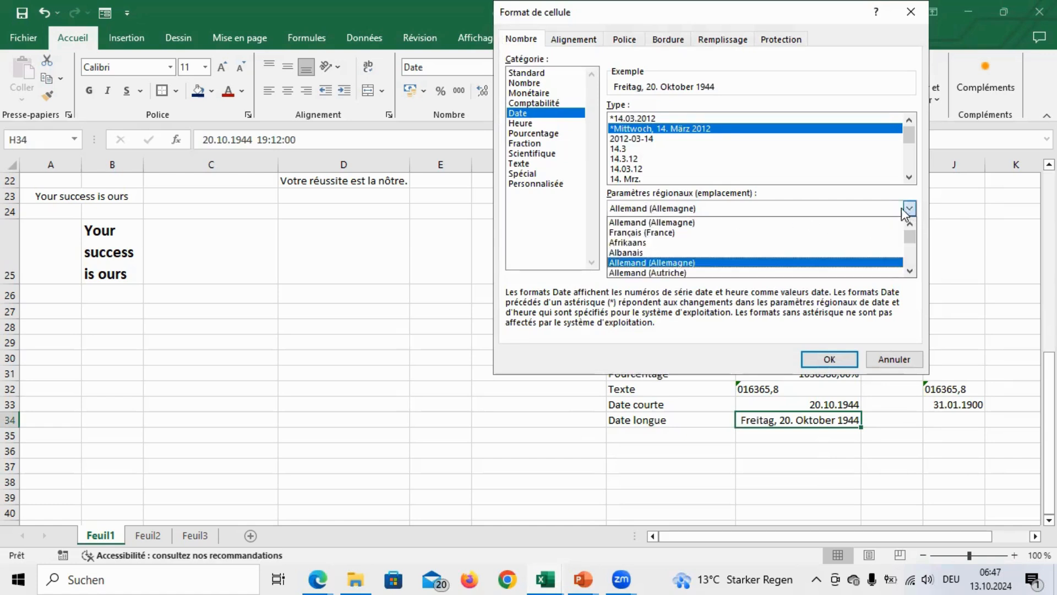
pyautogui.click(661, 233)
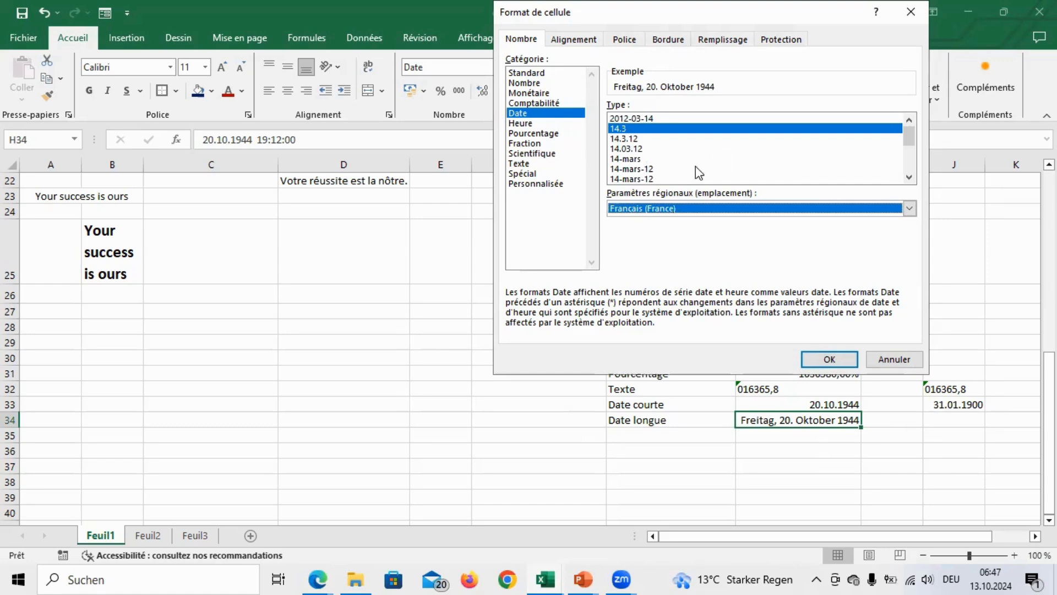
pyautogui.click(909, 208)
pyautogui.click(910, 271)
pyautogui.click(909, 271)
pyautogui.moveTo(910, 272); pyautogui.dragTo(910, 227)
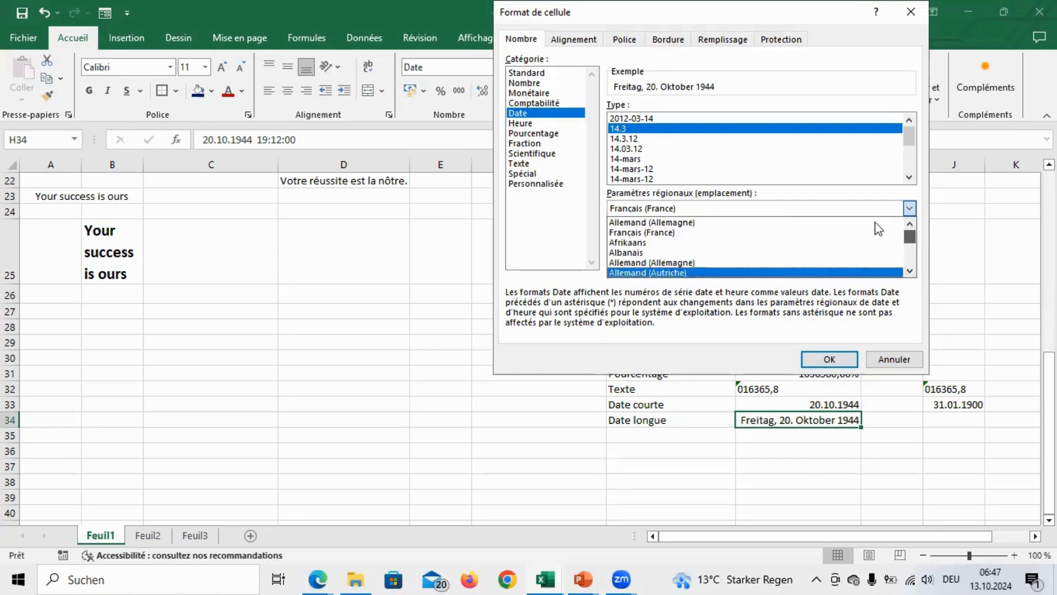
pyautogui.click(710, 234)
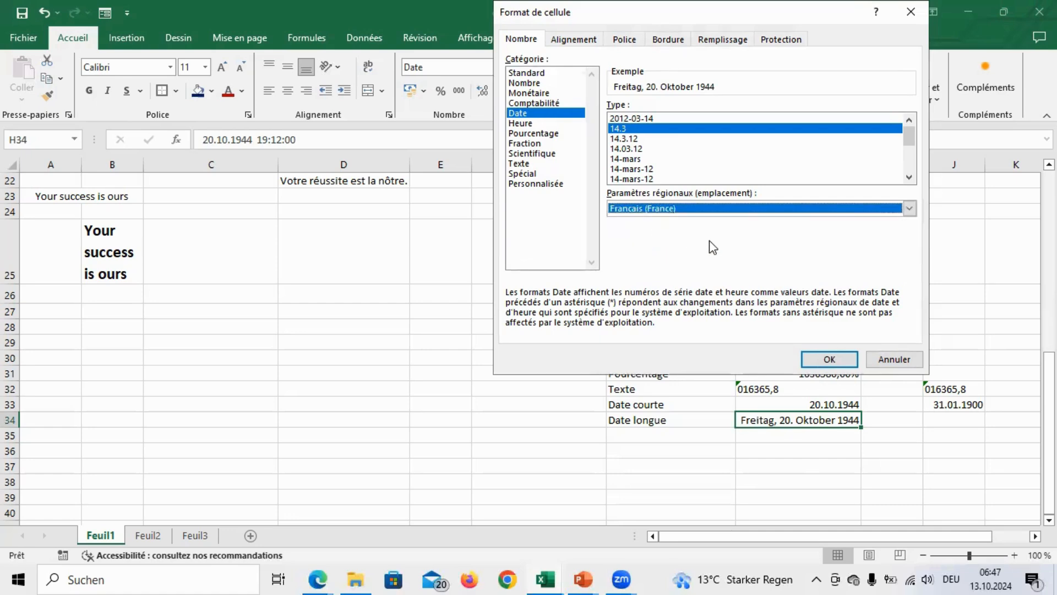
# Step: Look through the available regional settings for the date in H34, including the languages starting with S
pyautogui.click(910, 208)
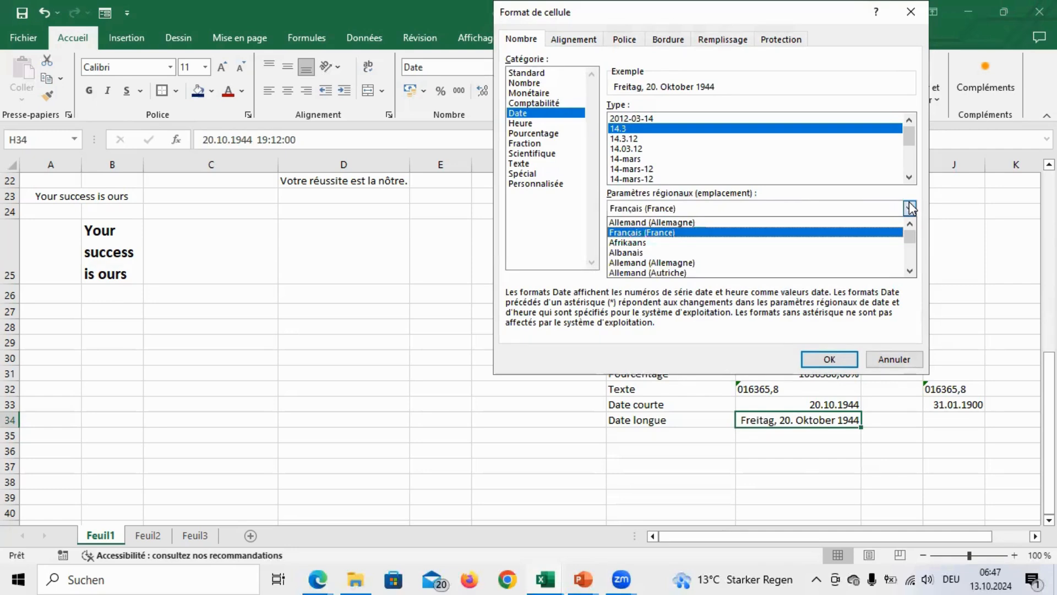
pyautogui.press('s')
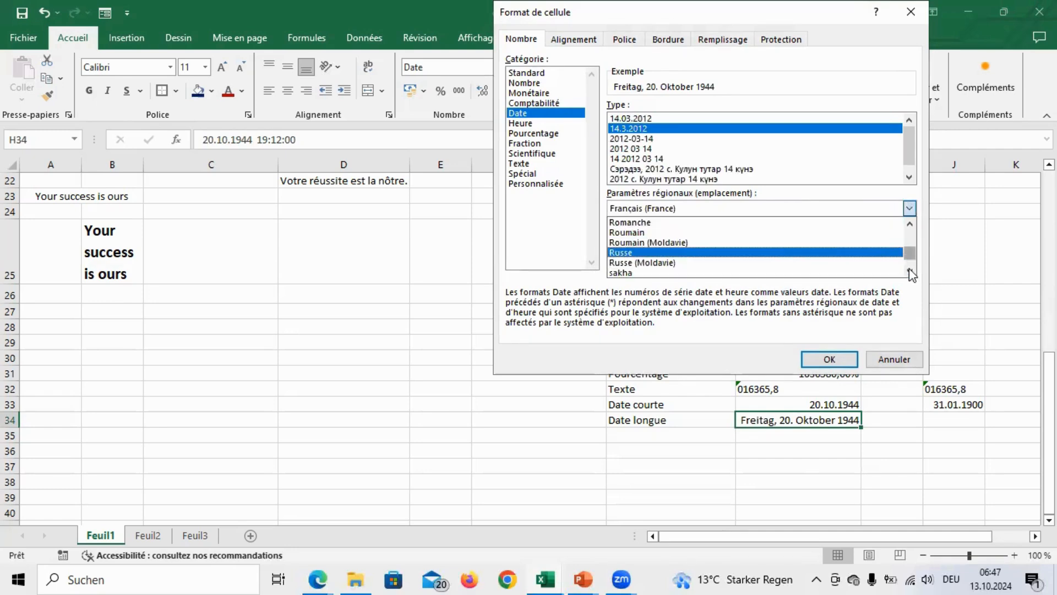
pyautogui.scroll(-7, 912, 278)
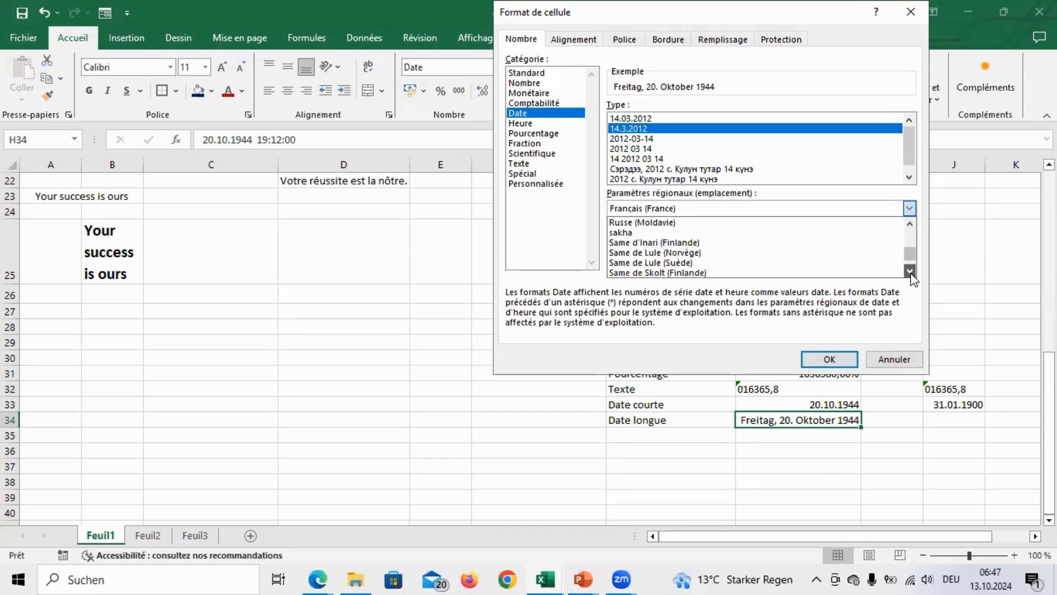
pyautogui.scroll(-5, 911, 278)
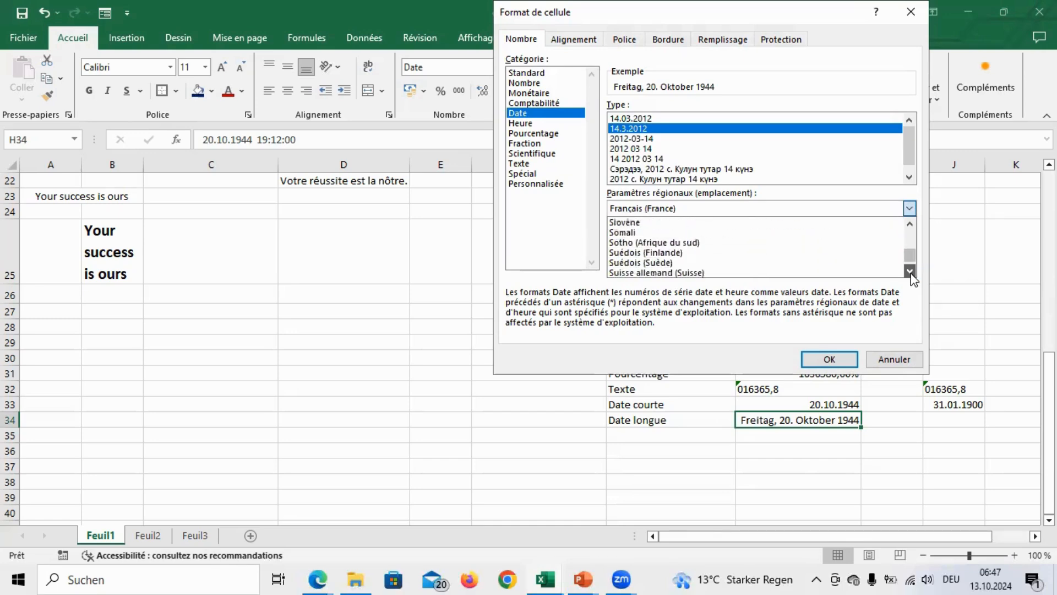
pyautogui.scroll(4, 908, 226)
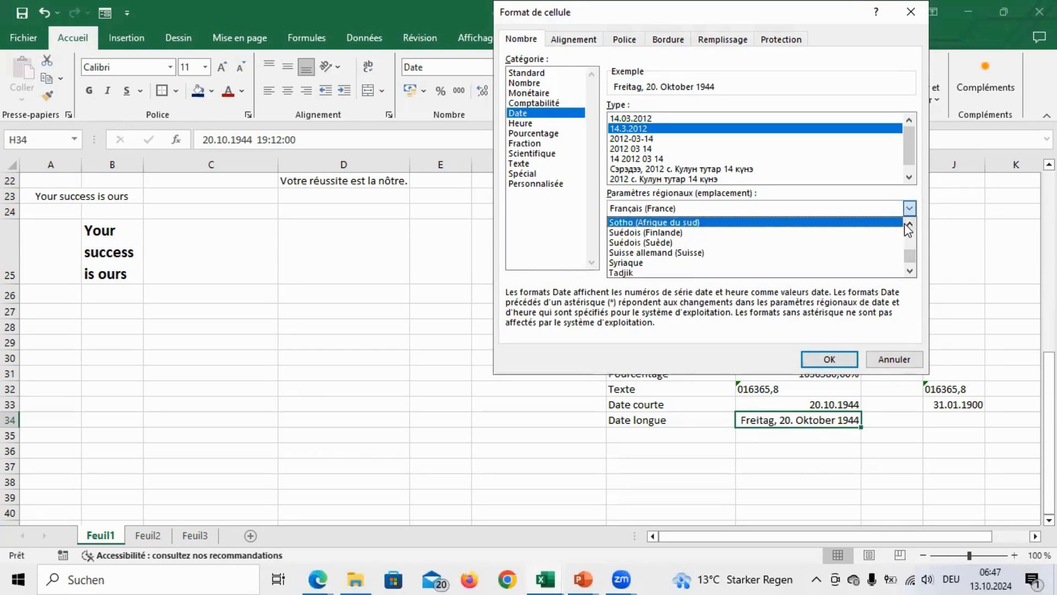
pyautogui.click(909, 226)
pyautogui.click(909, 226)
pyautogui.click(909, 226)
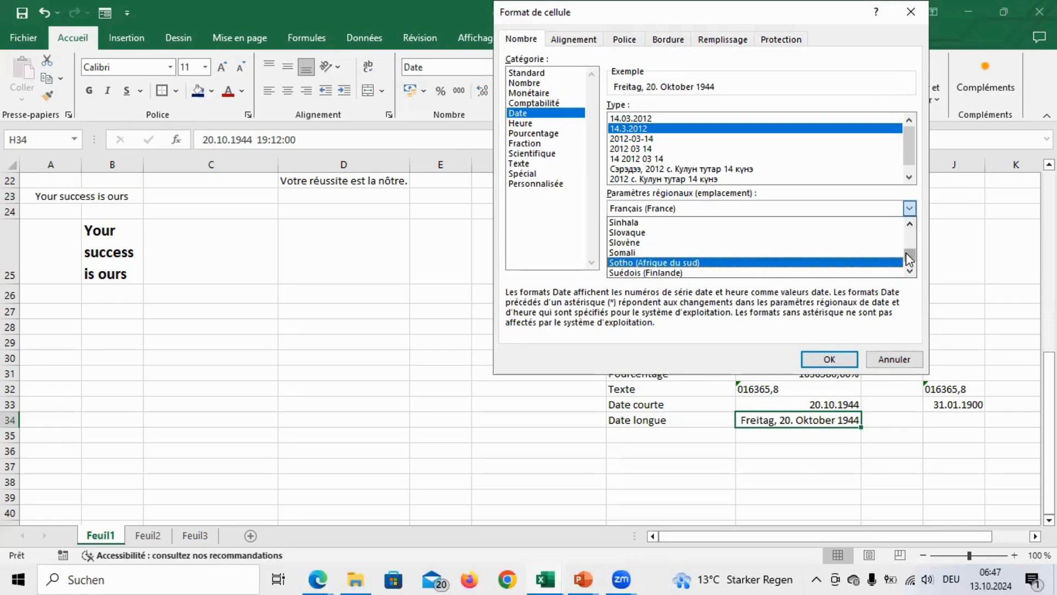
pyautogui.moveTo(907, 252); pyautogui.dragTo(910, 222)
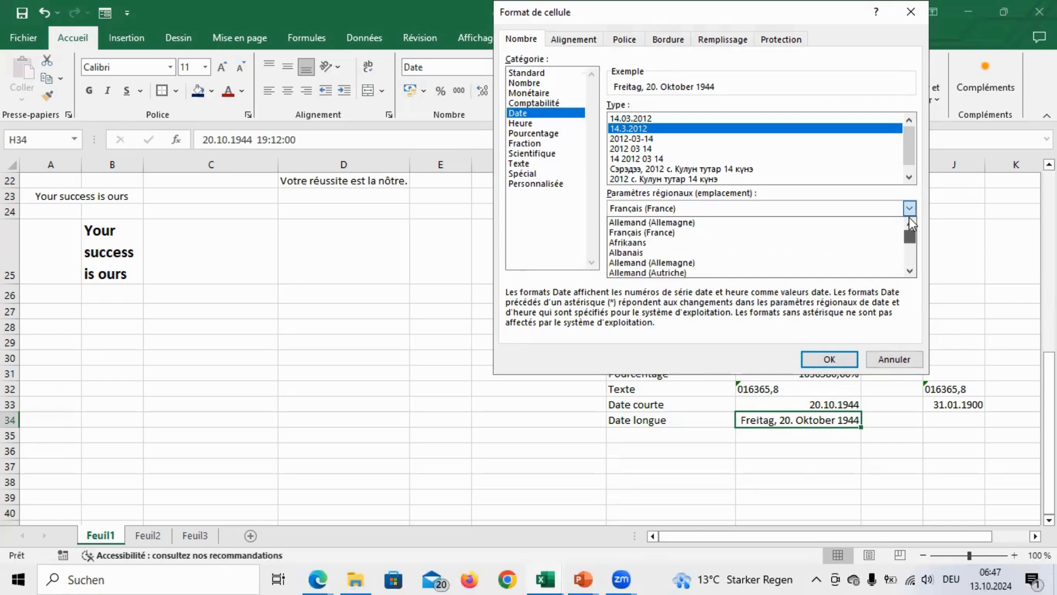
# Step: Apply the Français (France) date type 14-mars-12 to cell H34
pyautogui.click(661, 232)
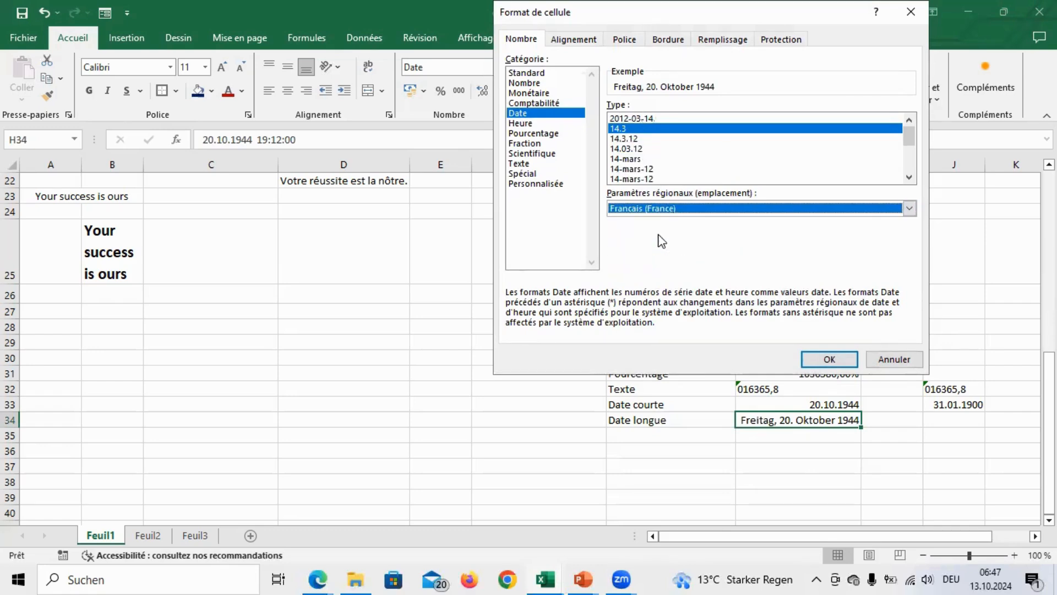
pyautogui.click(634, 171)
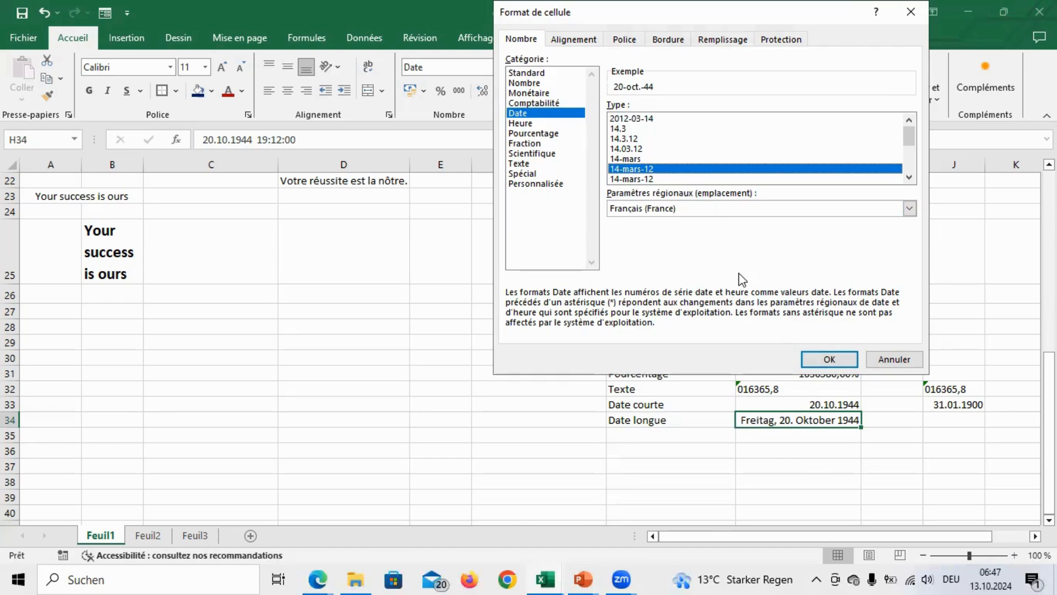
pyautogui.click(816, 358)
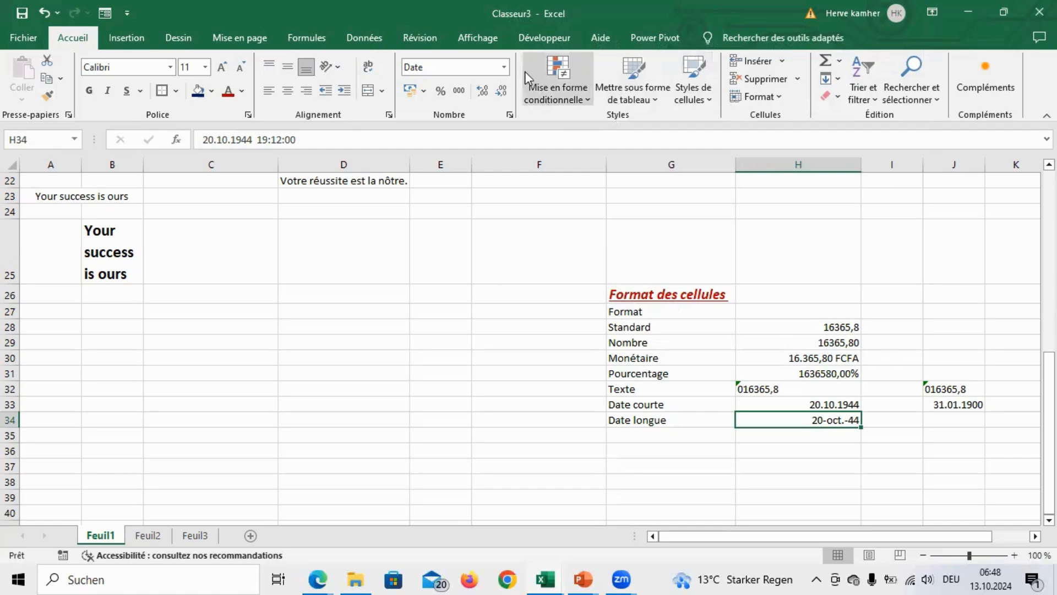
# Step: Format the date in H34 with the Français (Cameroun) regional setting and the type mercredi 14 mars 2012
pyautogui.click(504, 66)
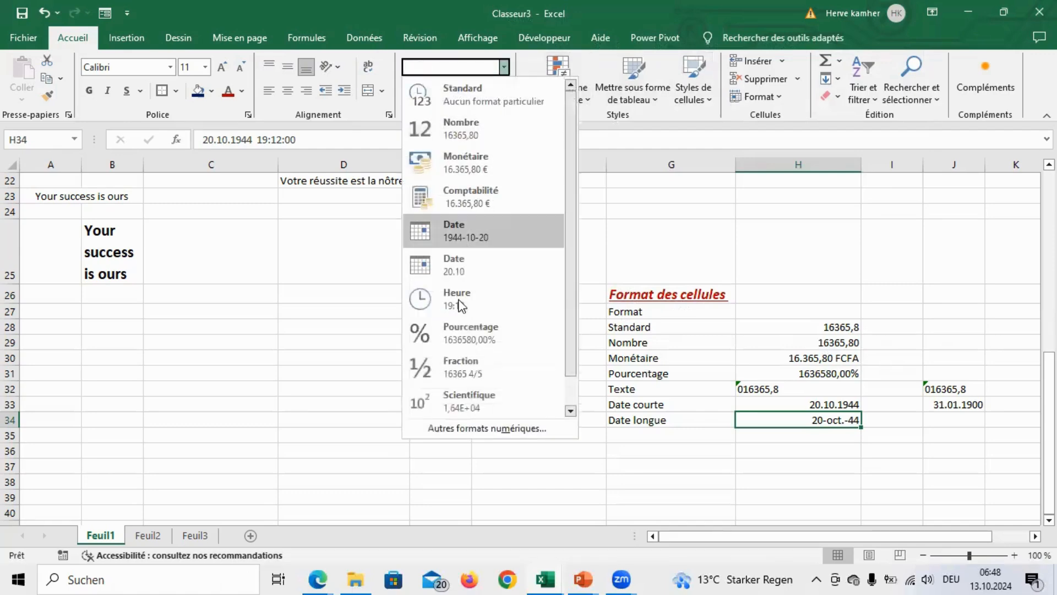
pyautogui.click(469, 425)
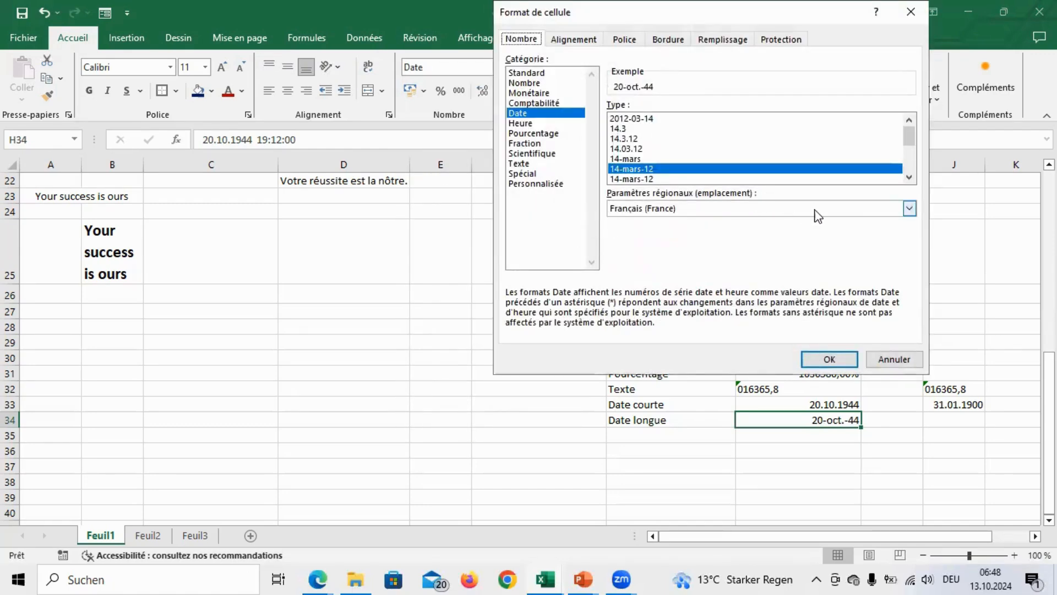
pyautogui.click(909, 208)
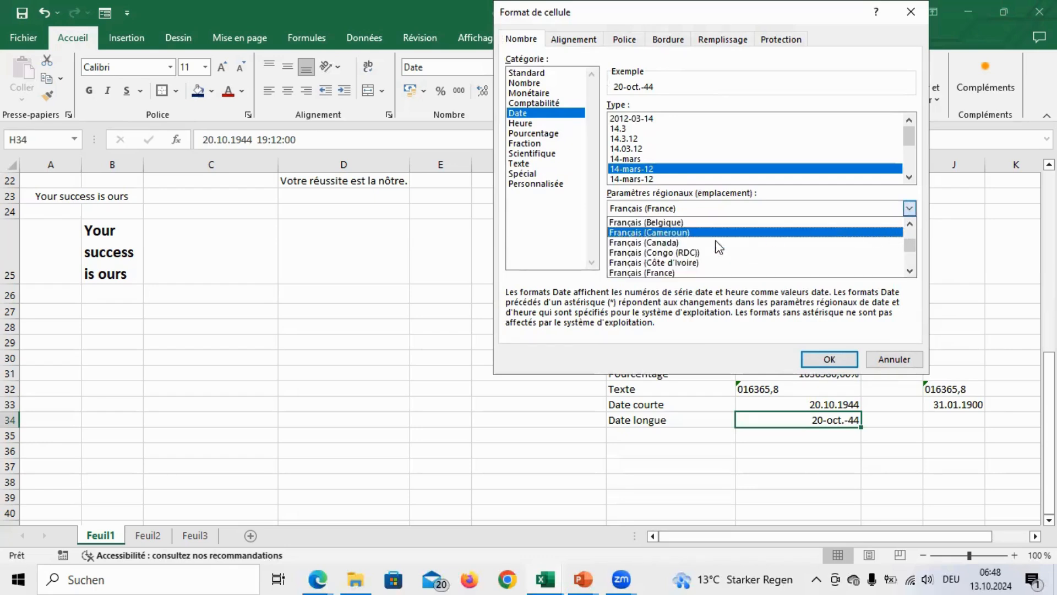
pyautogui.click(650, 232)
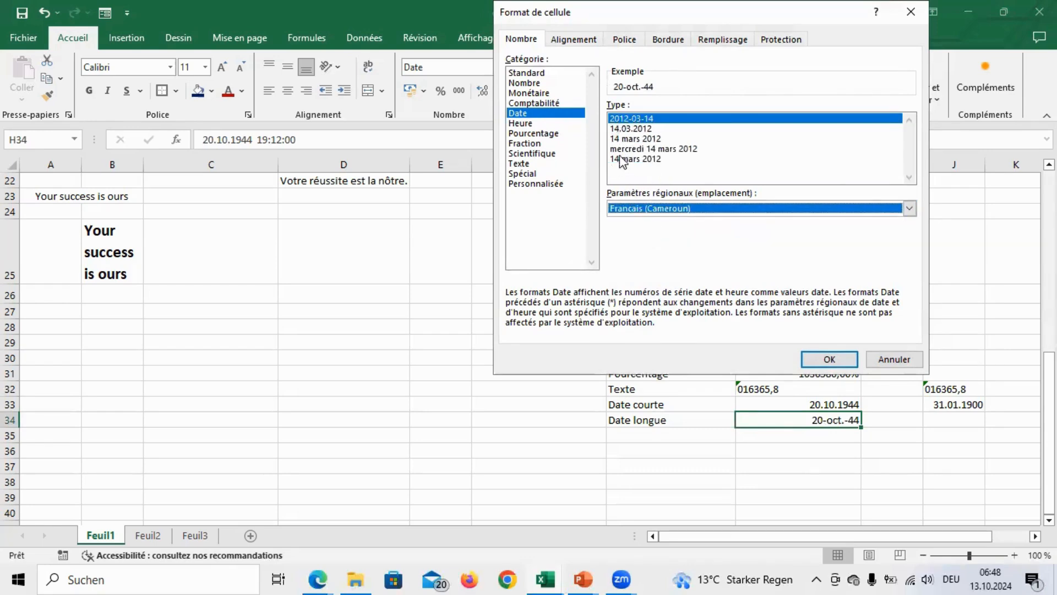
pyautogui.click(663, 149)
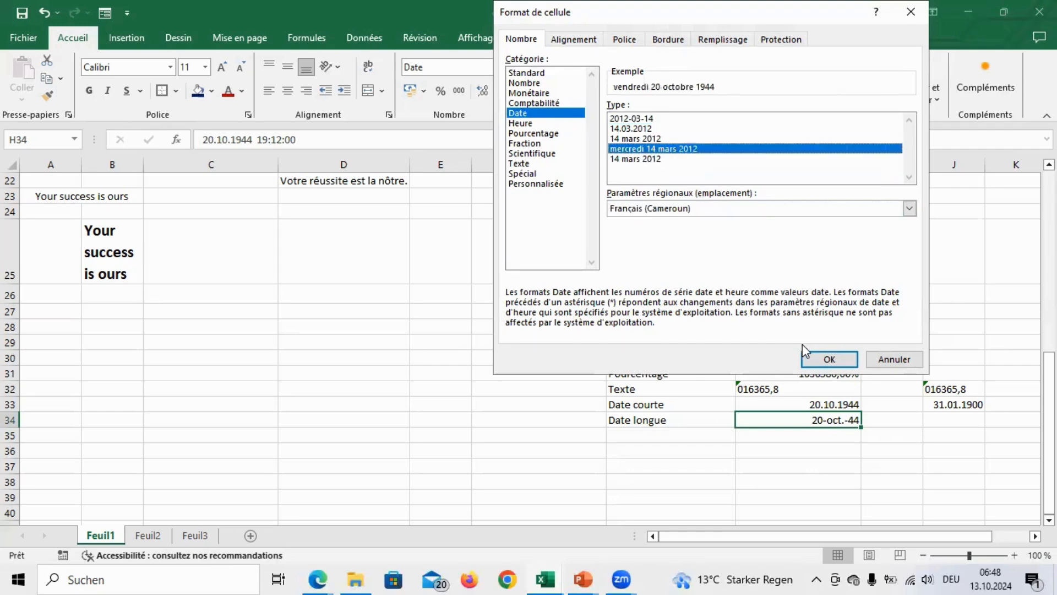
pyautogui.click(822, 359)
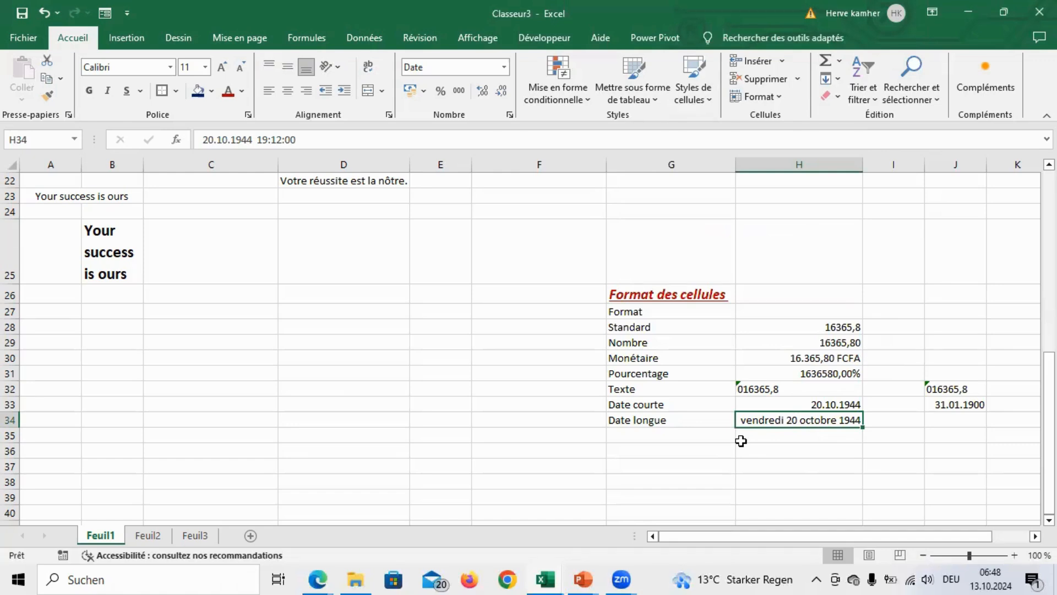
# Step: Add the label Heure in cell G35, below Date longue
pyautogui.click(635, 436)
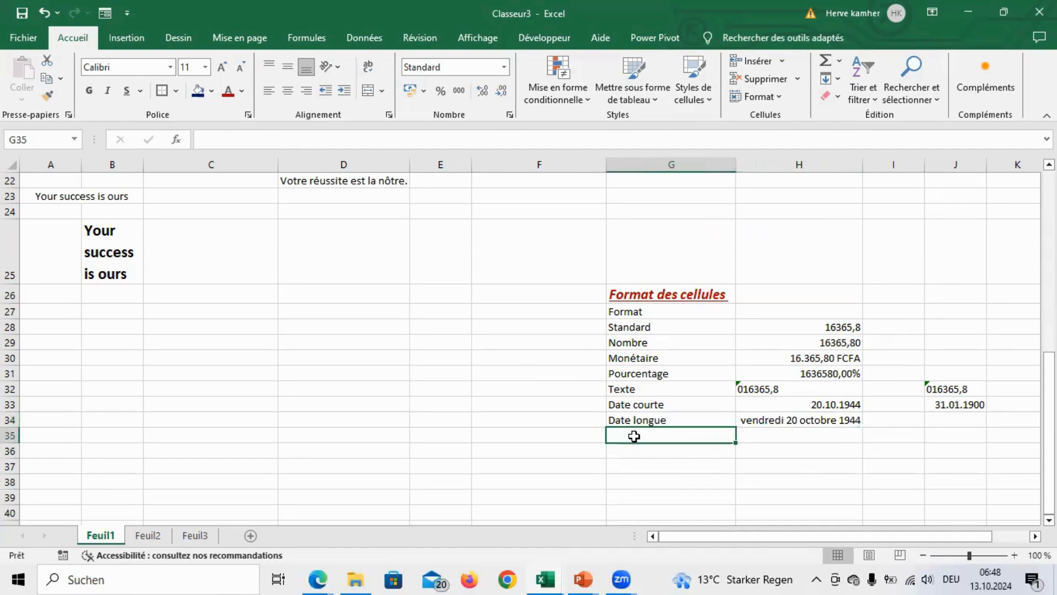
pyautogui.write('Heure')
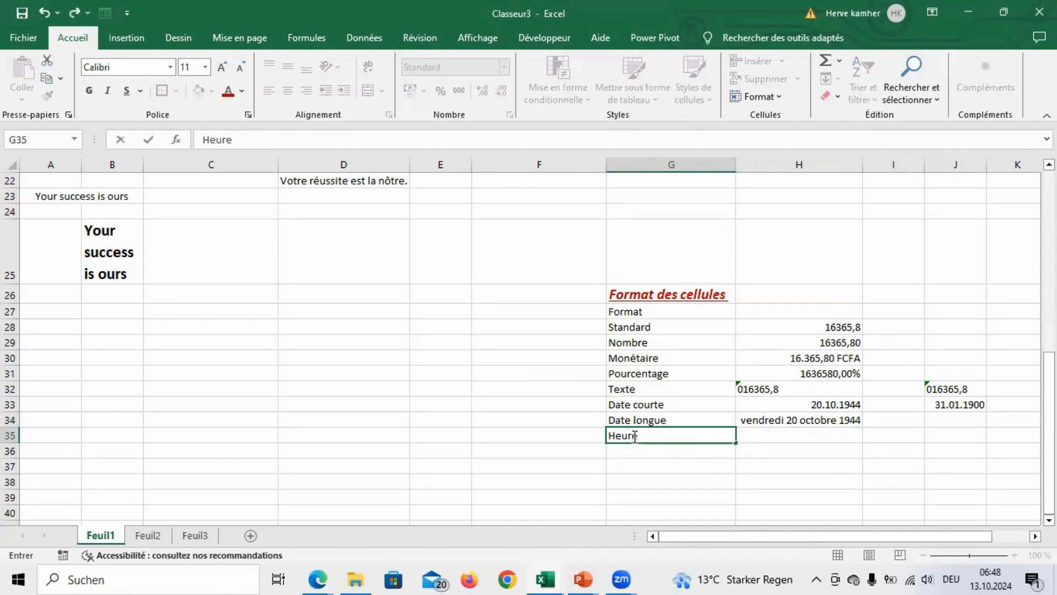
pyautogui.press('Return')
pyautogui.click(634, 435)
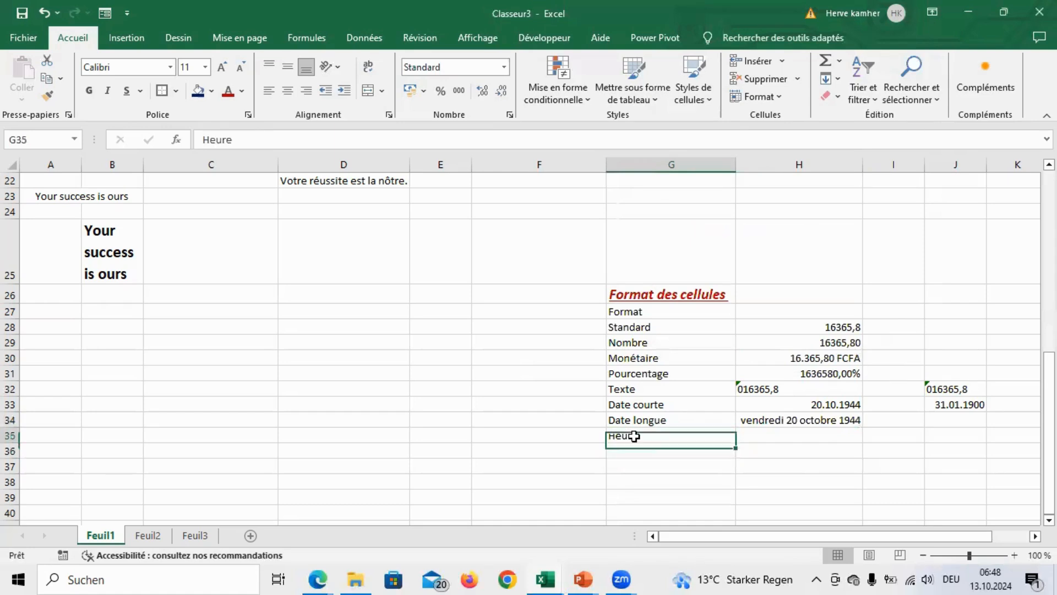
# Step: Enter 16365,80 in cell H35 and apply the Heure format to it
pyautogui.click(759, 434)
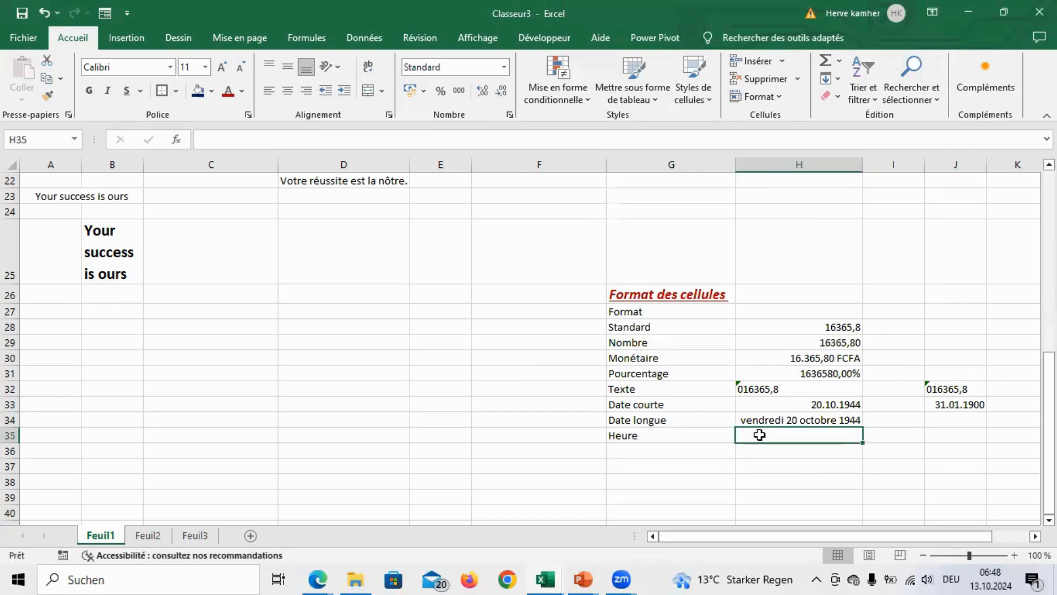
pyautogui.write('16')
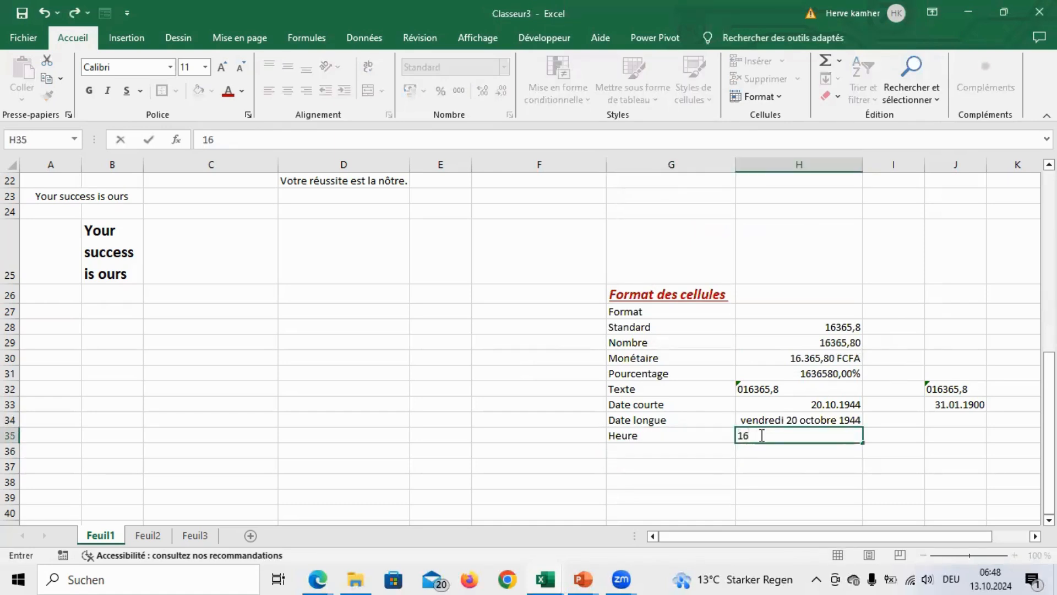
pyautogui.write('365,80')
pyautogui.press('Return')
pyautogui.click(760, 436)
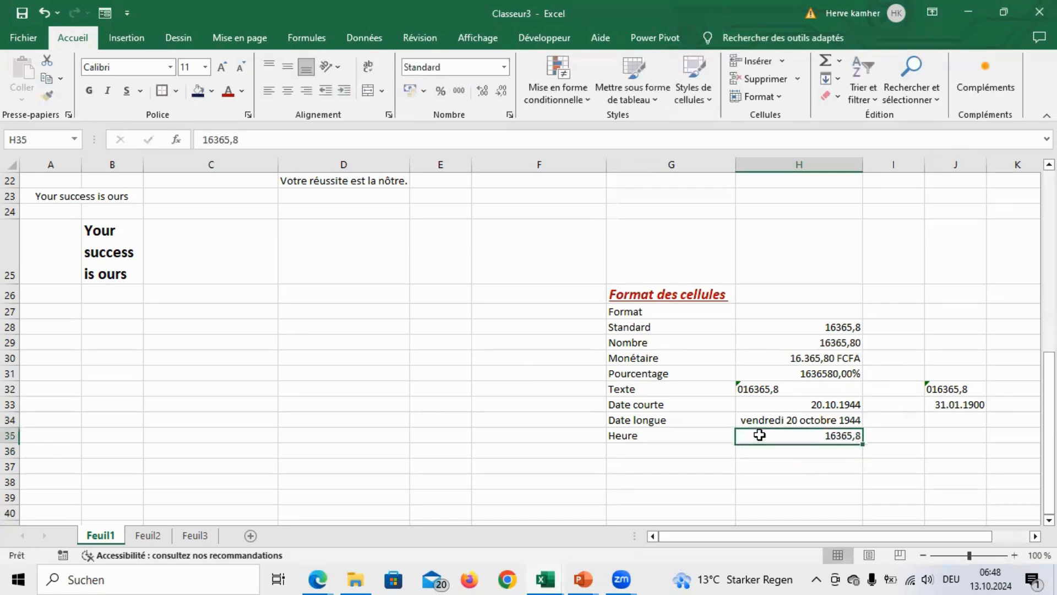
pyautogui.click(504, 67)
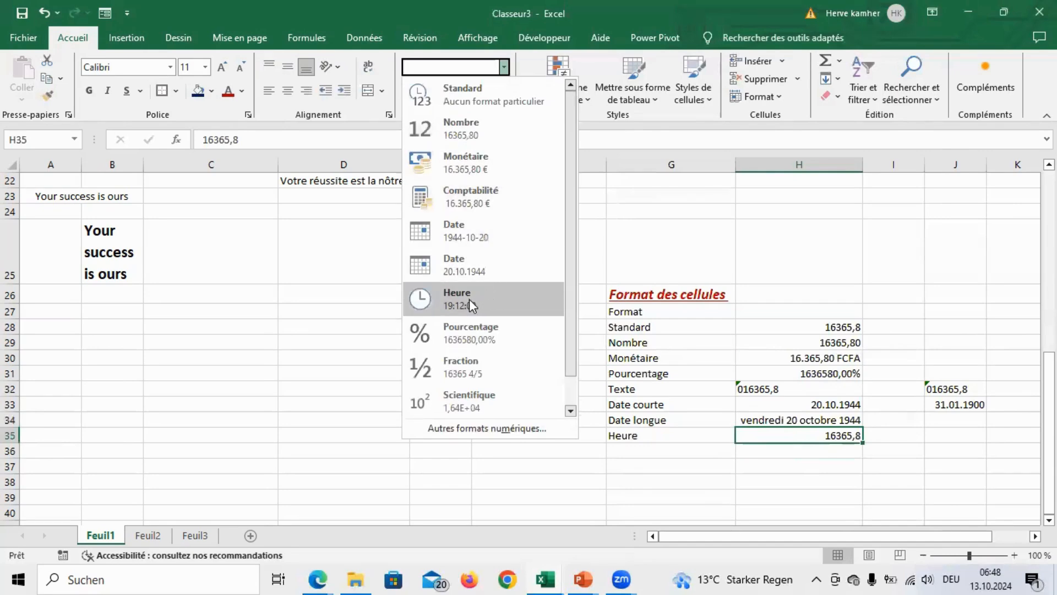
pyautogui.click(467, 299)
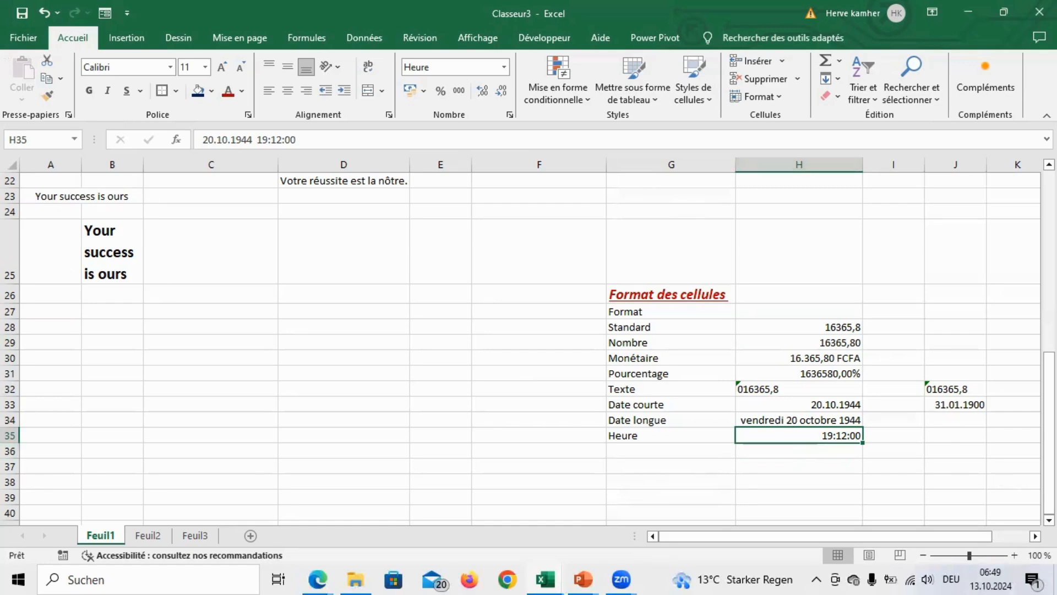
# Step: Examine the Spécial and Personnalisée number format categories available for cell H35
pyautogui.click(1049, 519)
pyautogui.click(1049, 520)
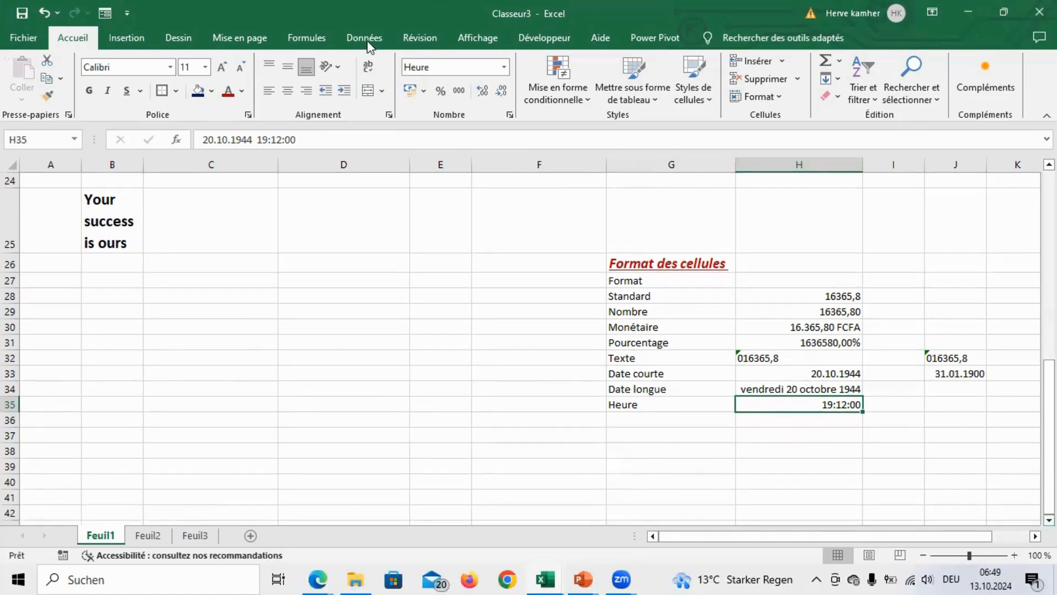
pyautogui.click(504, 68)
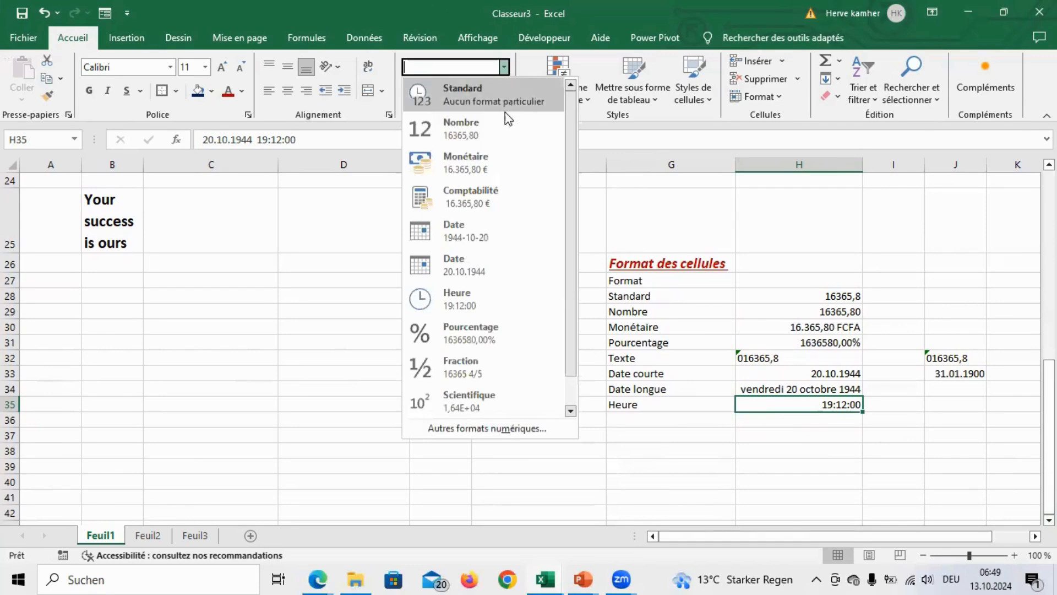
pyautogui.click(472, 425)
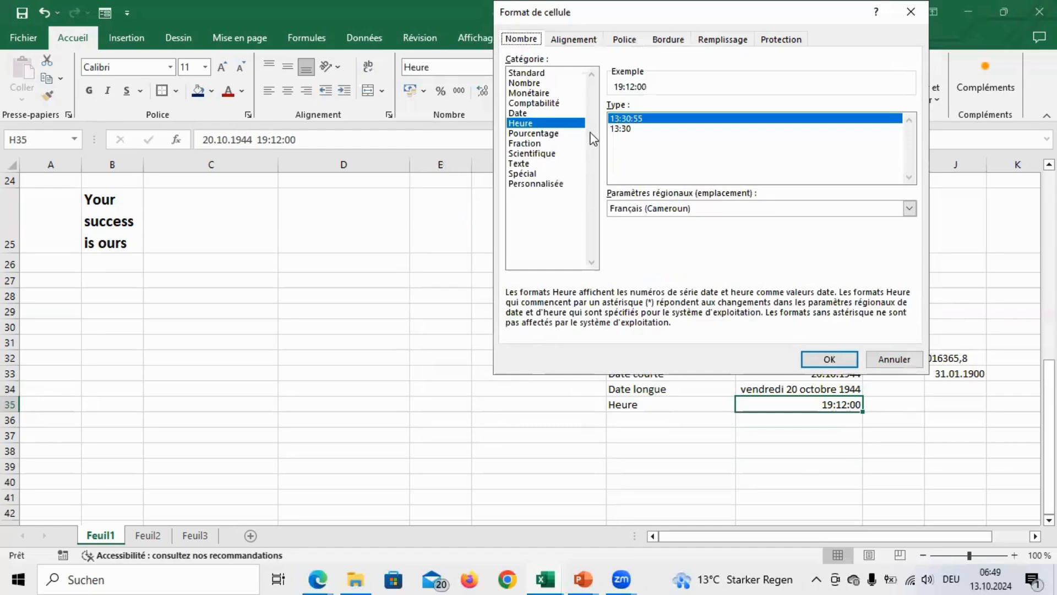
pyautogui.click(529, 175)
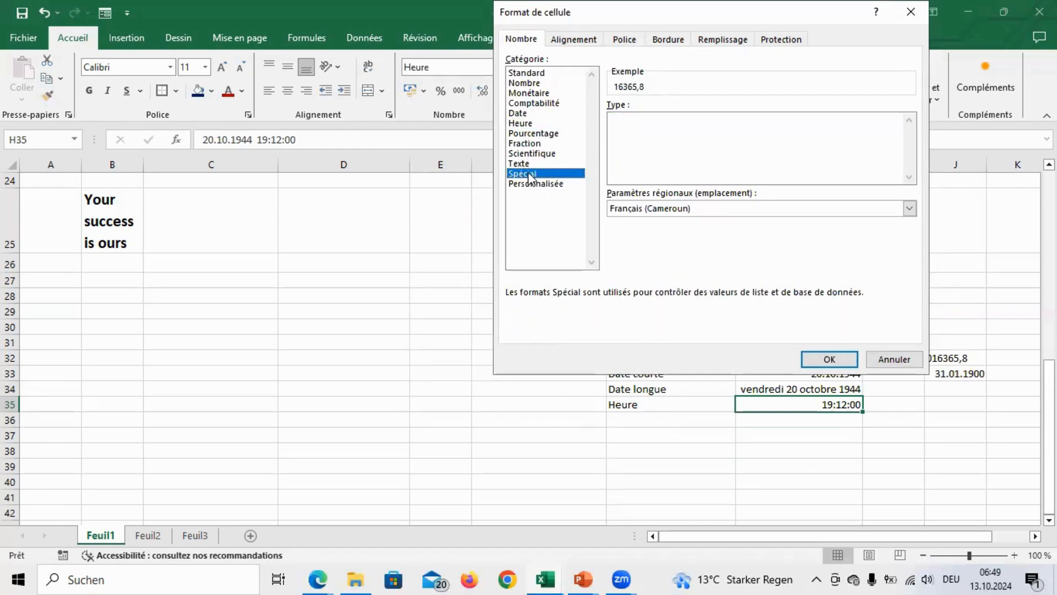
pyautogui.click(527, 184)
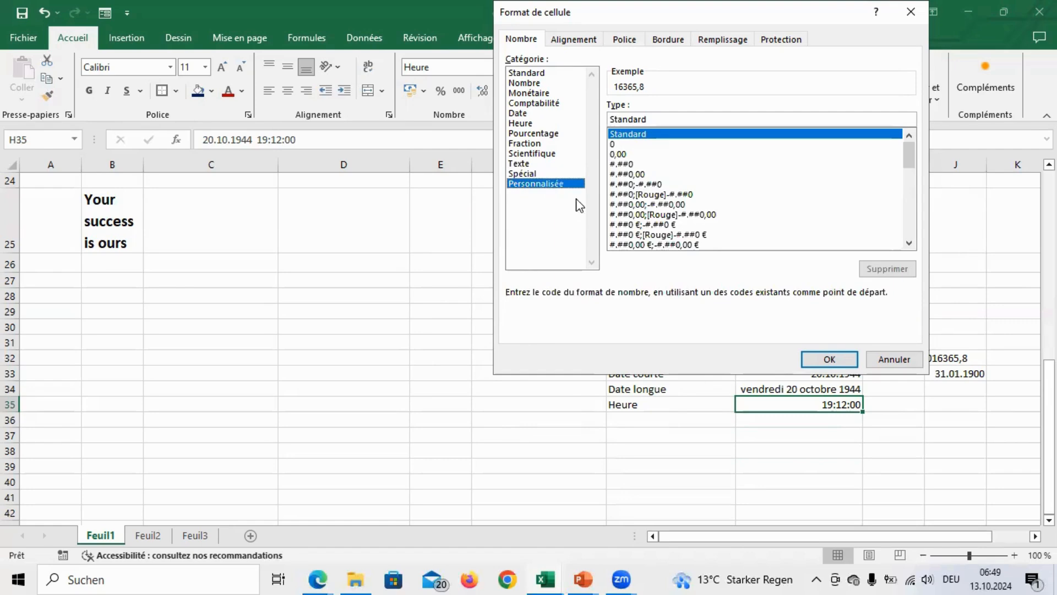
pyautogui.click(892, 358)
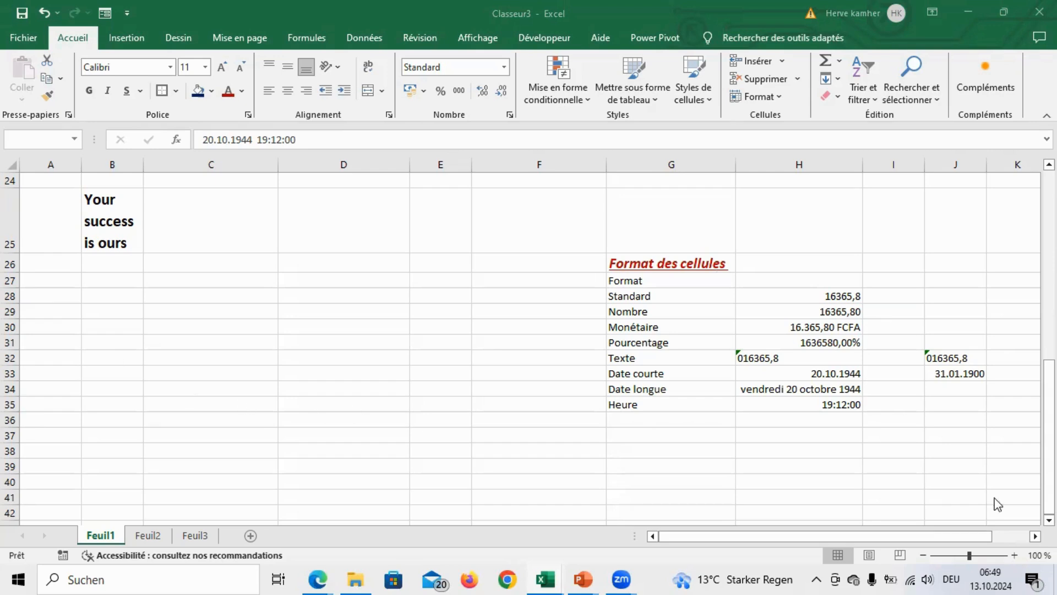
# Step: Compare the stored contents and applied number formats of the result cells in the Format des cellules table, rows 28 to 34
pyautogui.click(1049, 441)
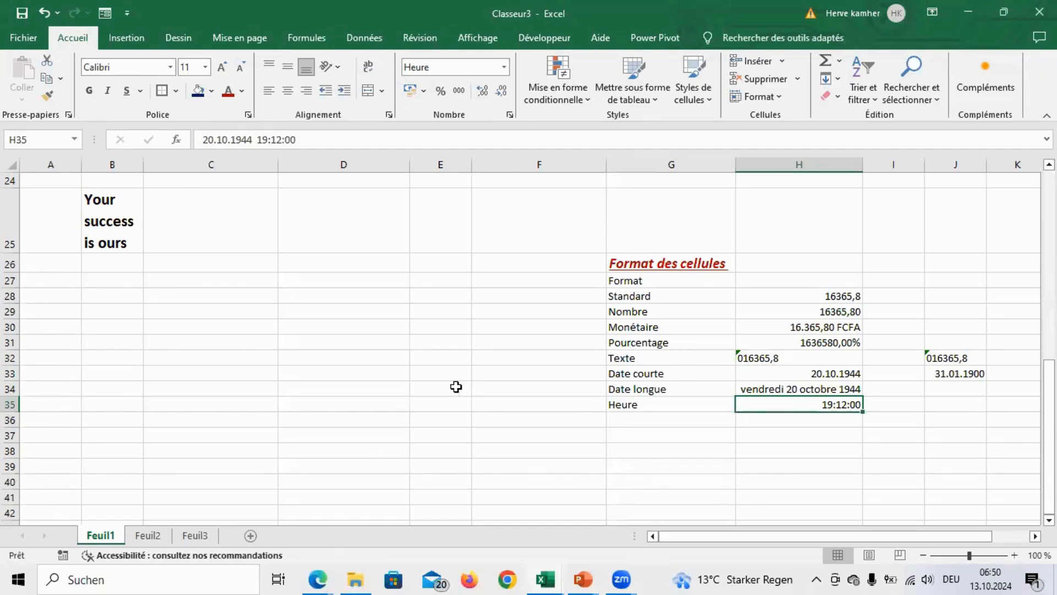
pyautogui.click(109, 215)
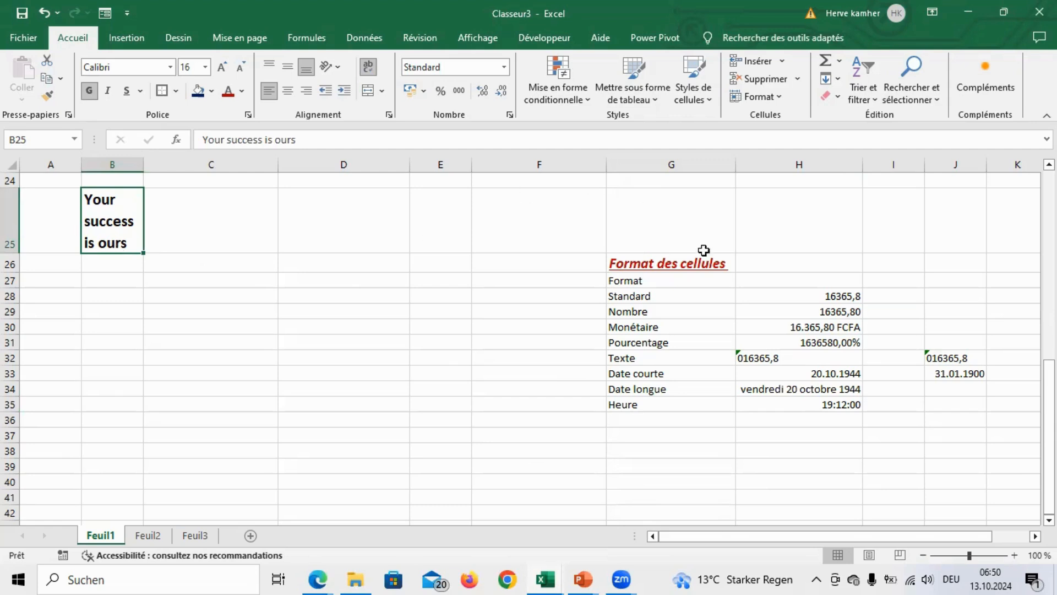
pyautogui.click(822, 328)
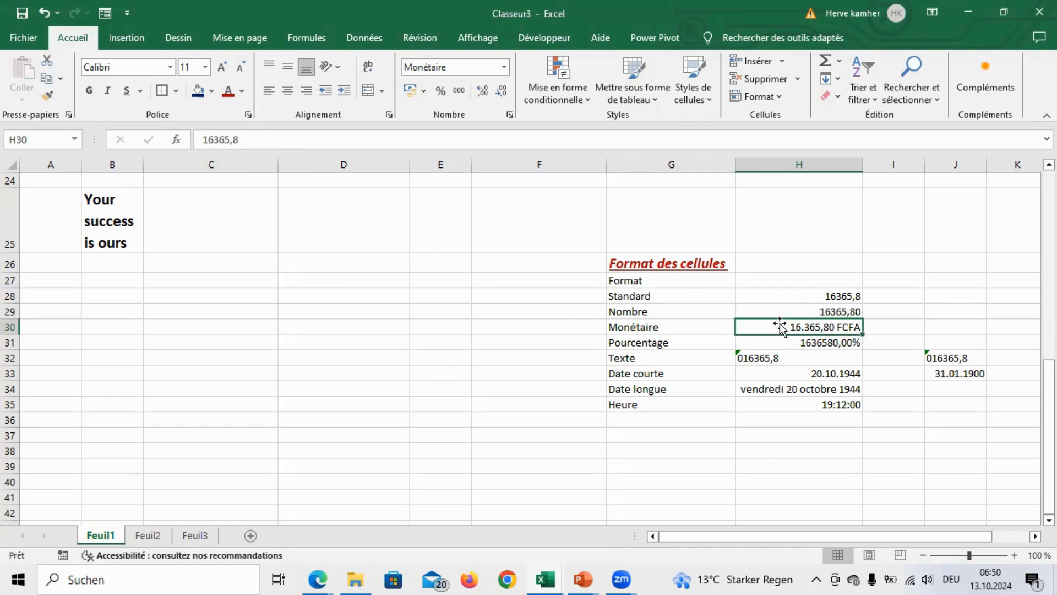
pyautogui.click(815, 344)
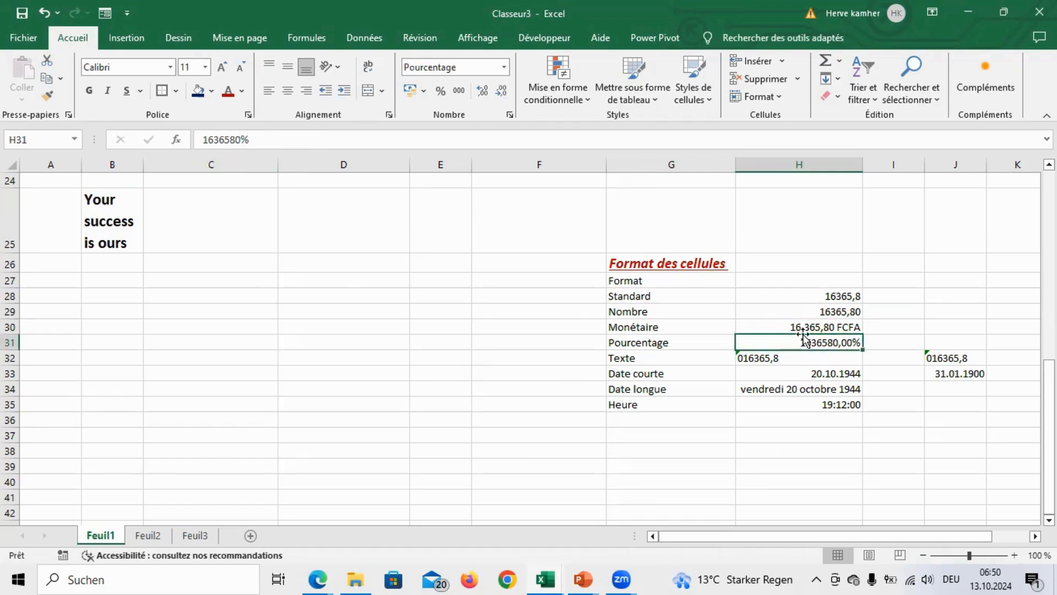
pyautogui.click(803, 328)
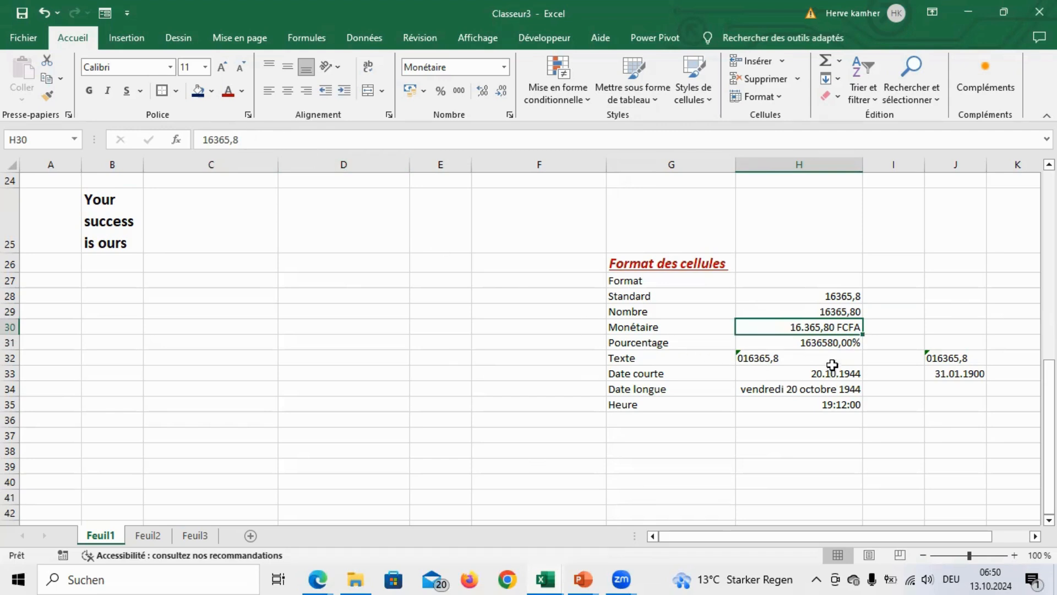
pyautogui.click(795, 375)
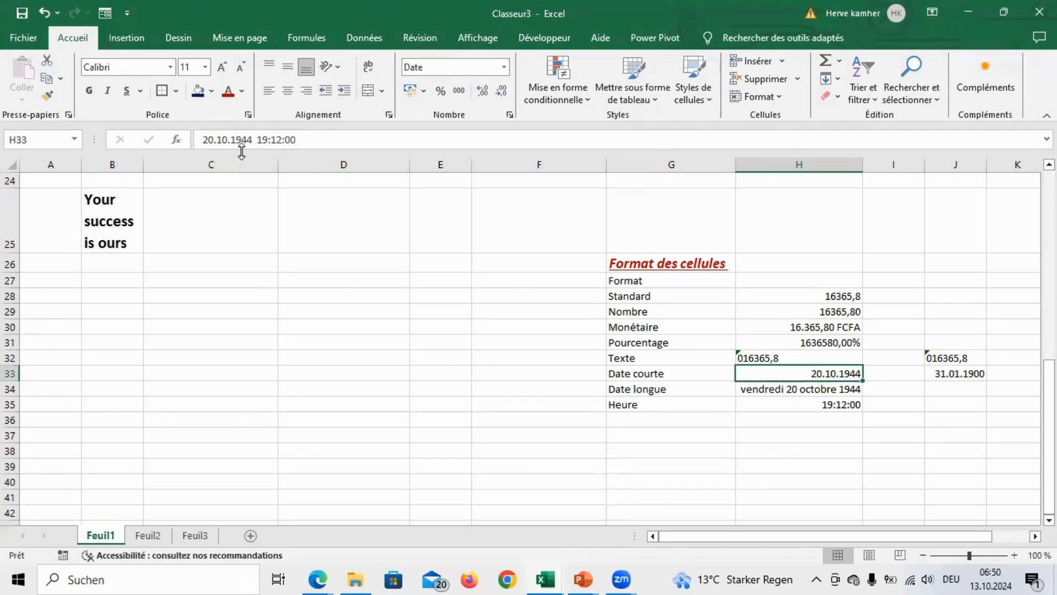
pyautogui.click(781, 385)
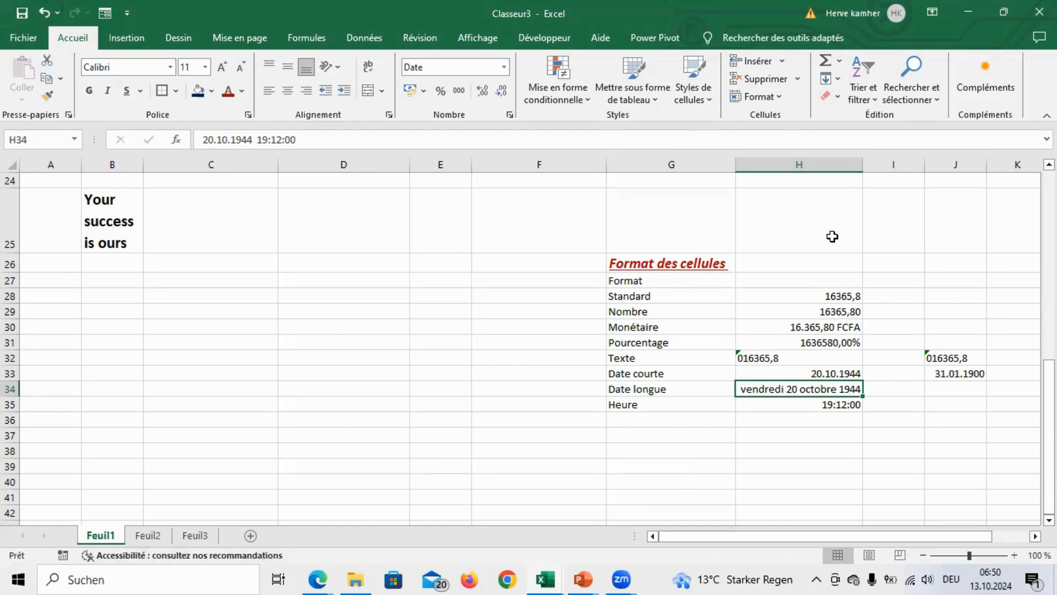
pyautogui.click(833, 295)
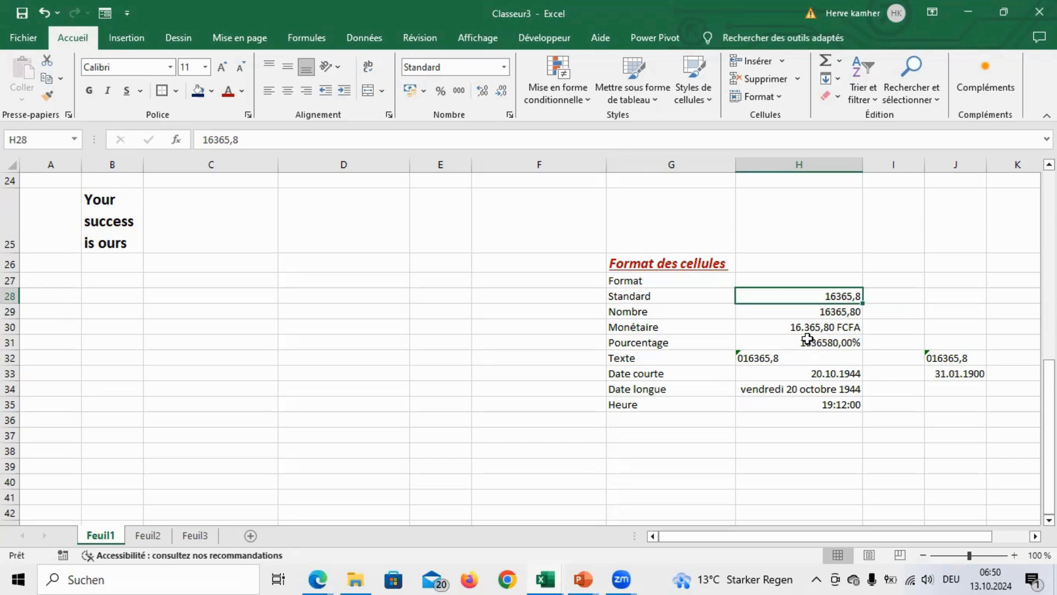
pyautogui.click(787, 327)
pyautogui.click(818, 340)
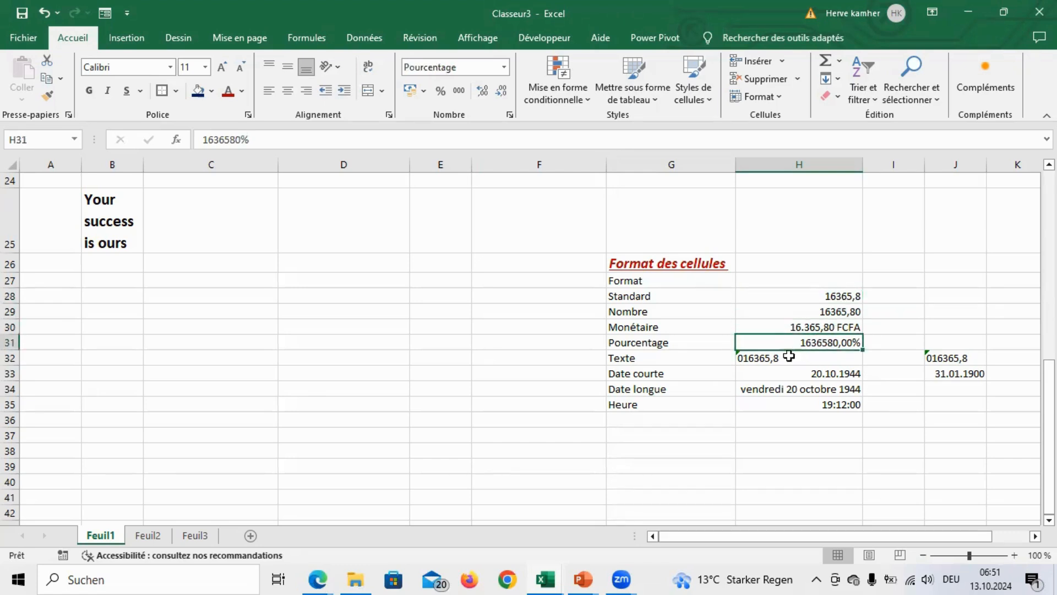
pyautogui.click(762, 361)
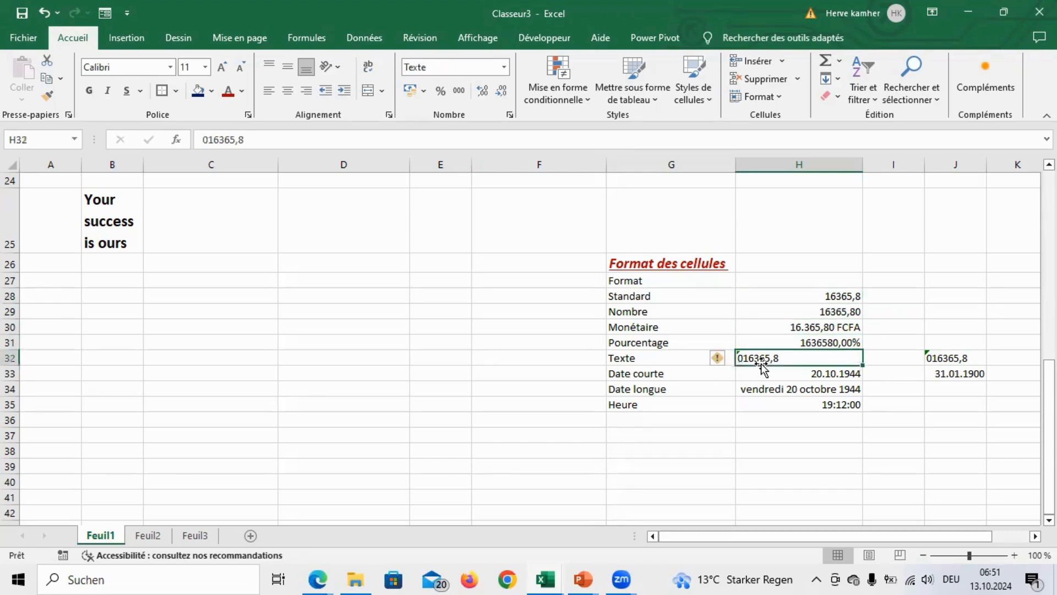
pyautogui.click(823, 389)
pyautogui.click(832, 374)
pyautogui.click(820, 389)
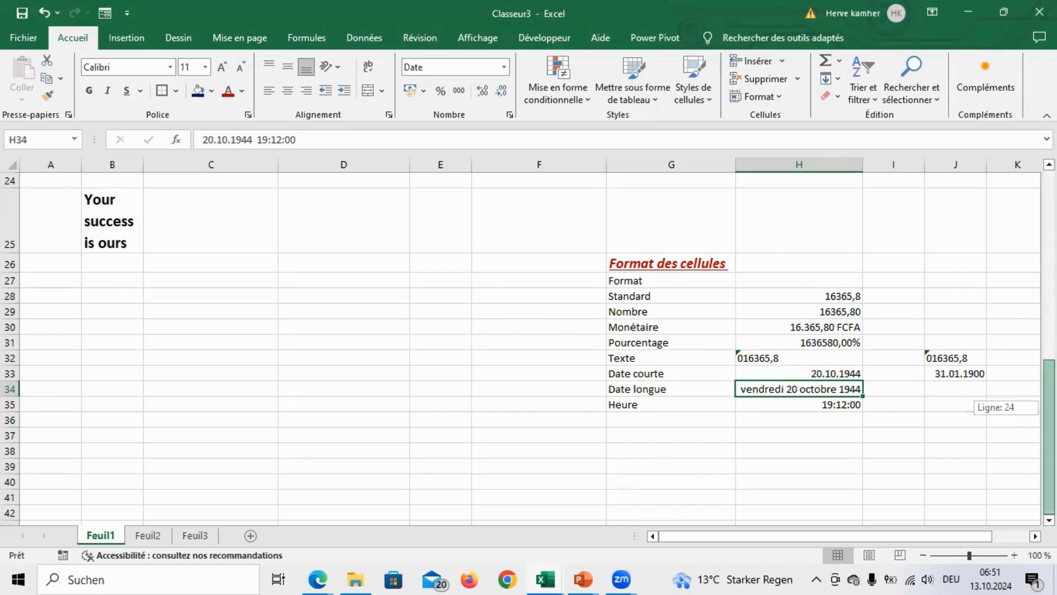
# Step: Copy the Standard number from cell H28 into cell M28
pyautogui.scroll(-1, 1050, 418)
pyautogui.click(1050, 419)
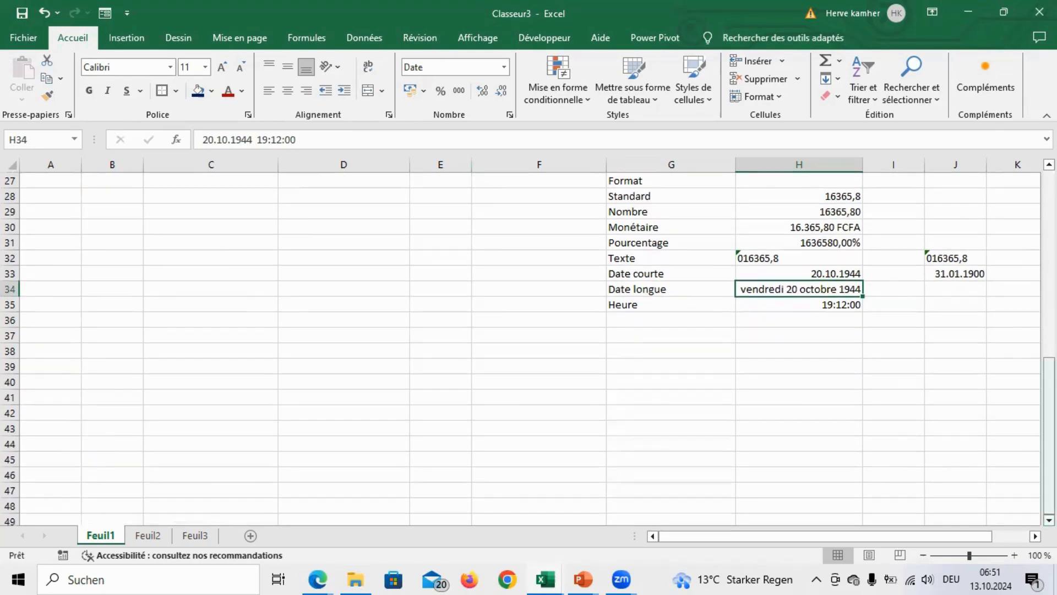
pyautogui.moveTo(1049, 418); pyautogui.dragTo(1050, 420)
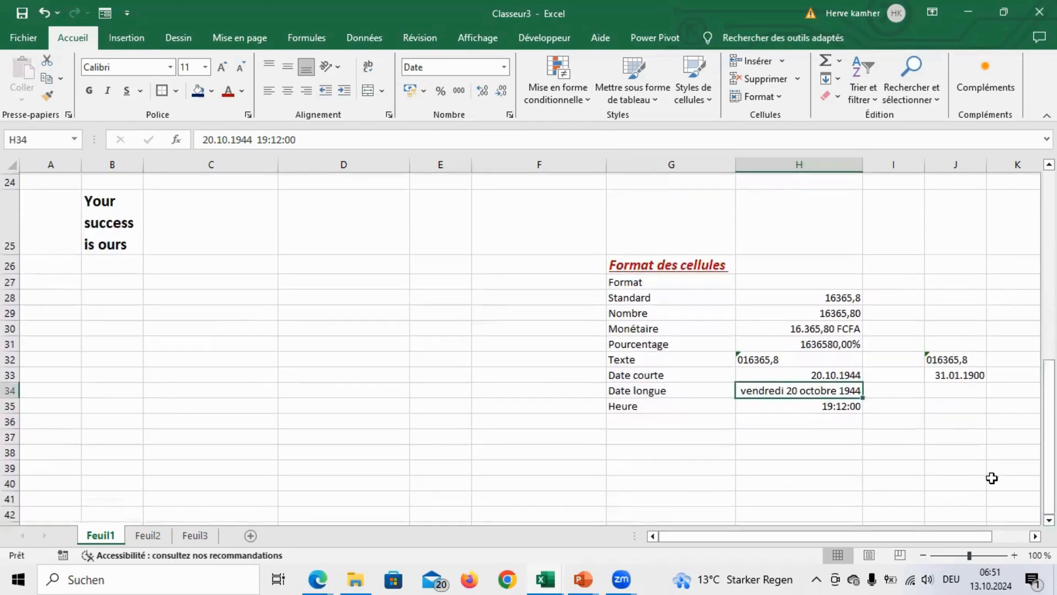
pyautogui.click(1036, 536)
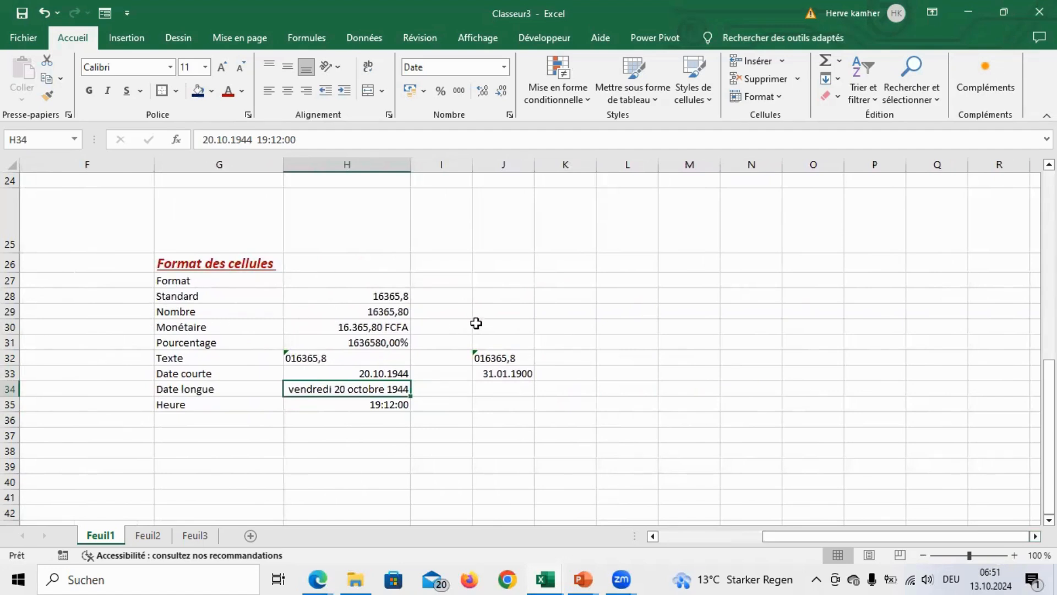
pyautogui.click(376, 296)
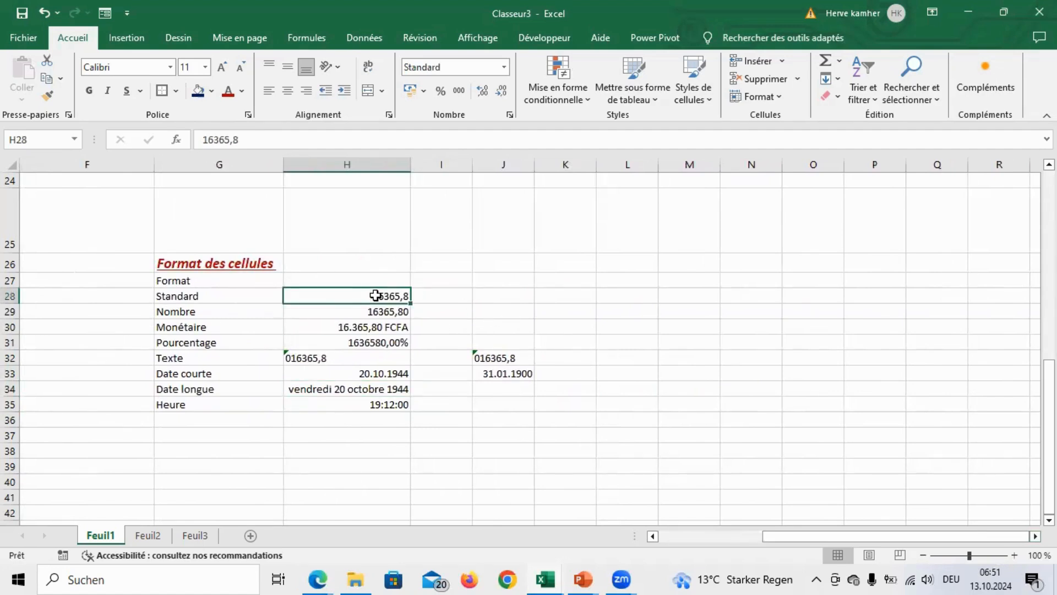
pyautogui.hotkey('ctrl', 'c')
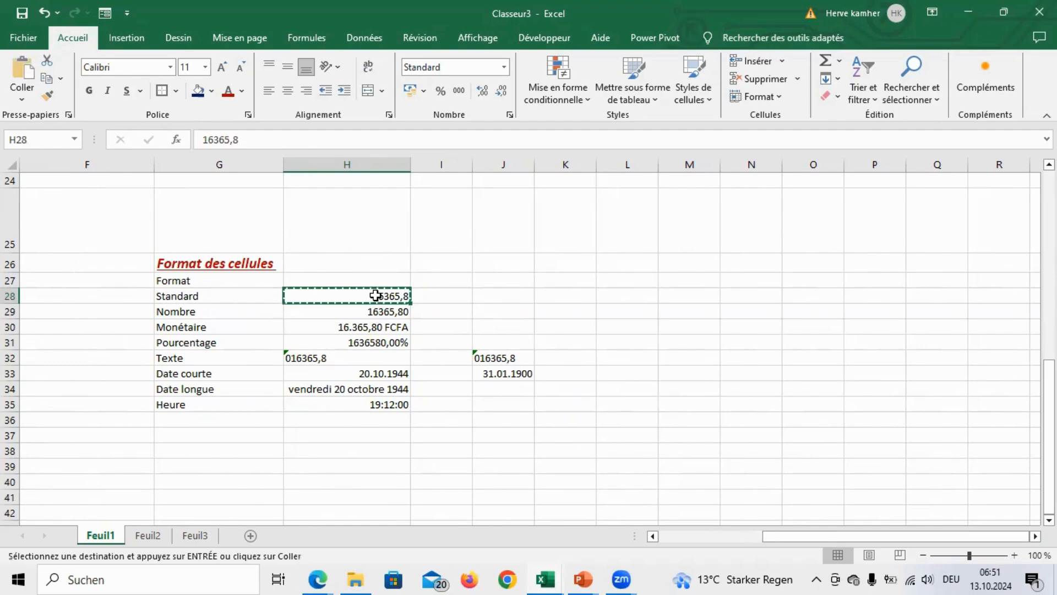
pyautogui.click(690, 296)
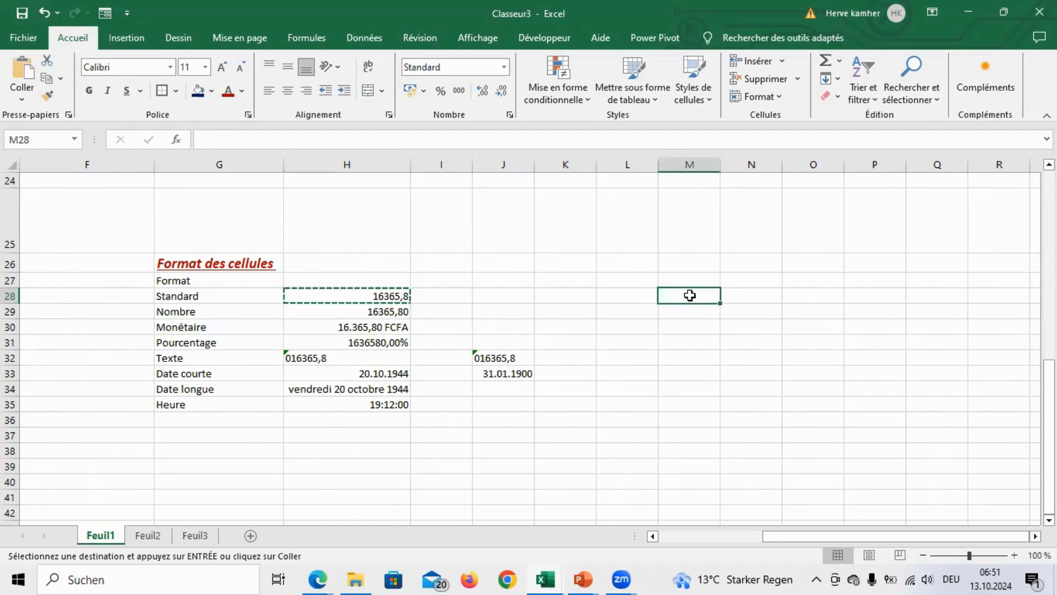
pyautogui.hotkey('ctrl', 'v')
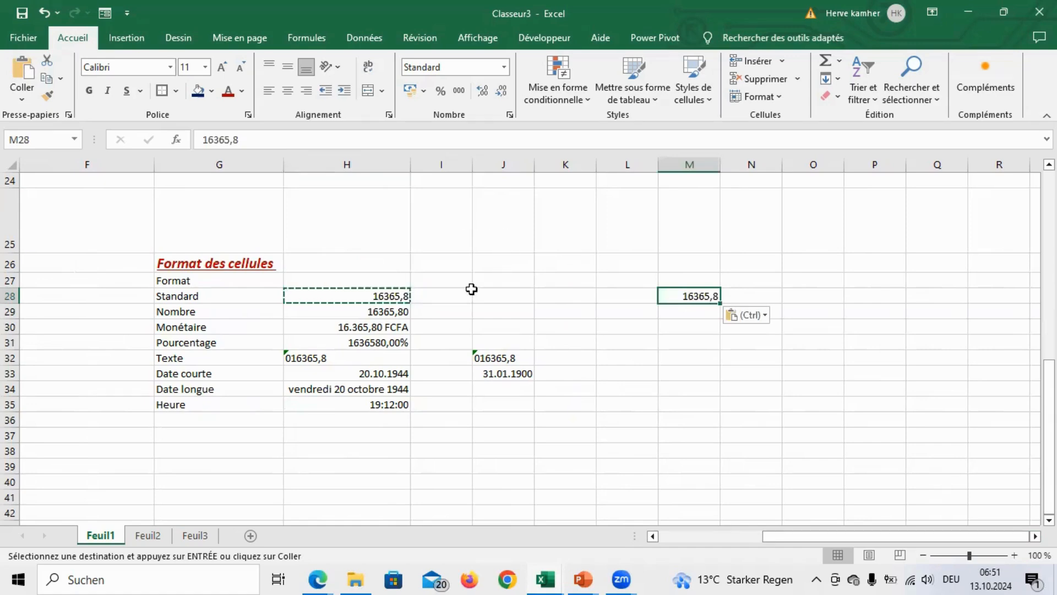
# Step: Copy the Nombre cell H29 and paste only its value into cell M29
pyautogui.click(377, 313)
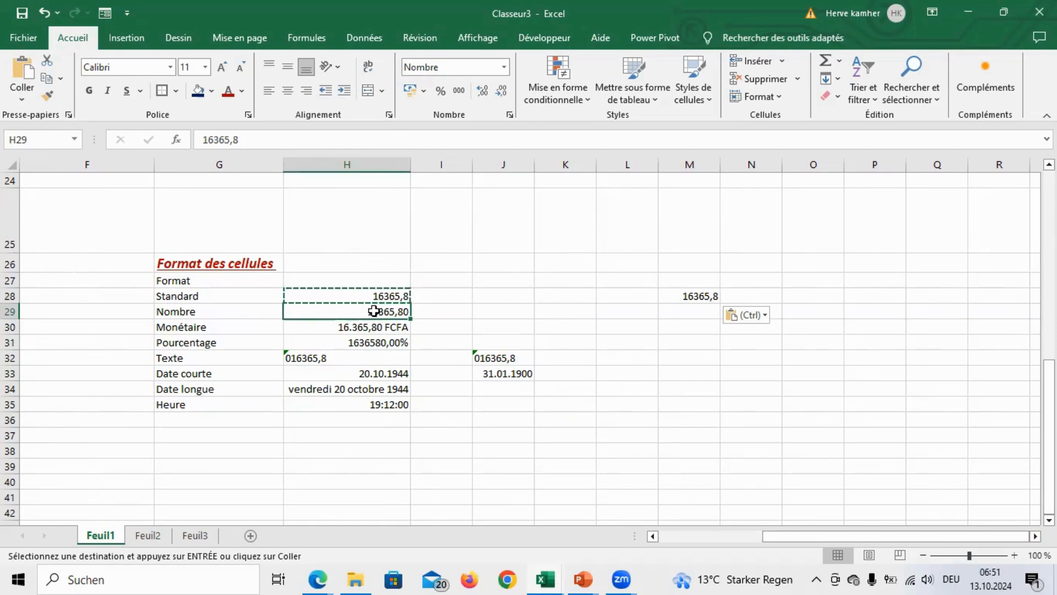
pyautogui.rightClick(373, 311)
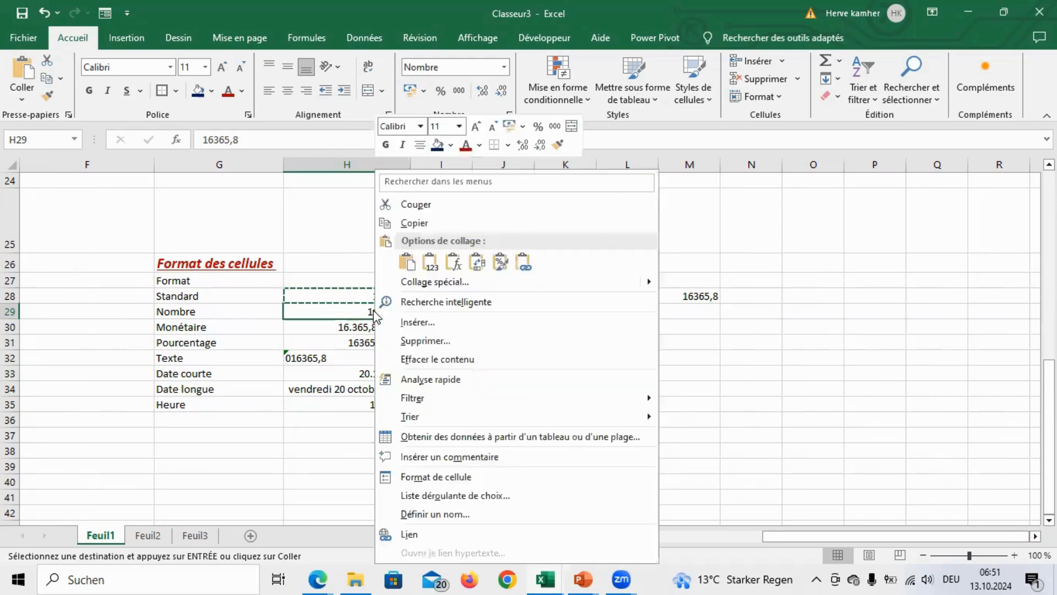
pyautogui.click(418, 223)
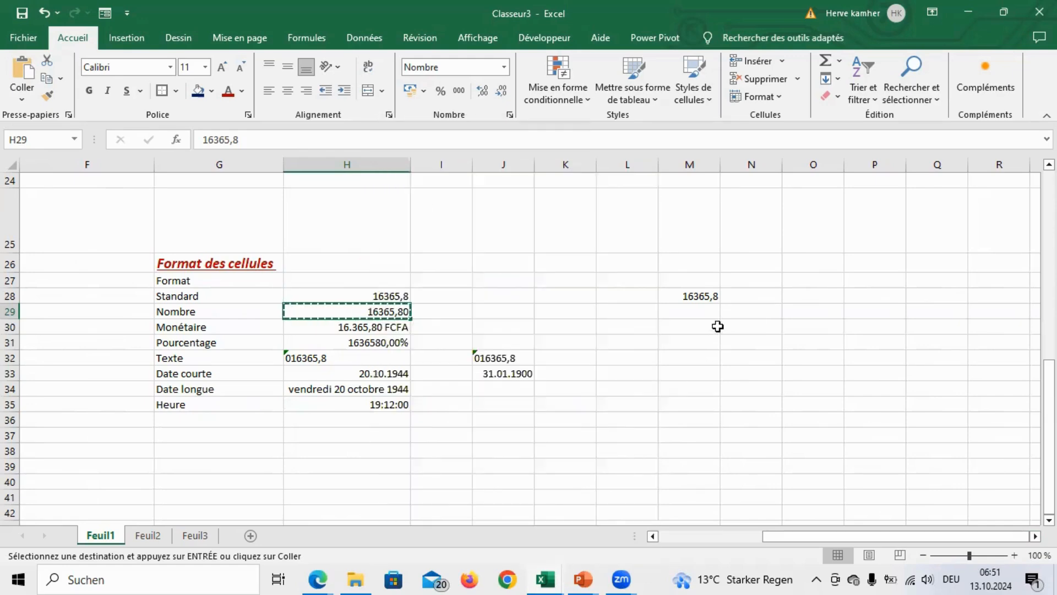
pyautogui.click(701, 312)
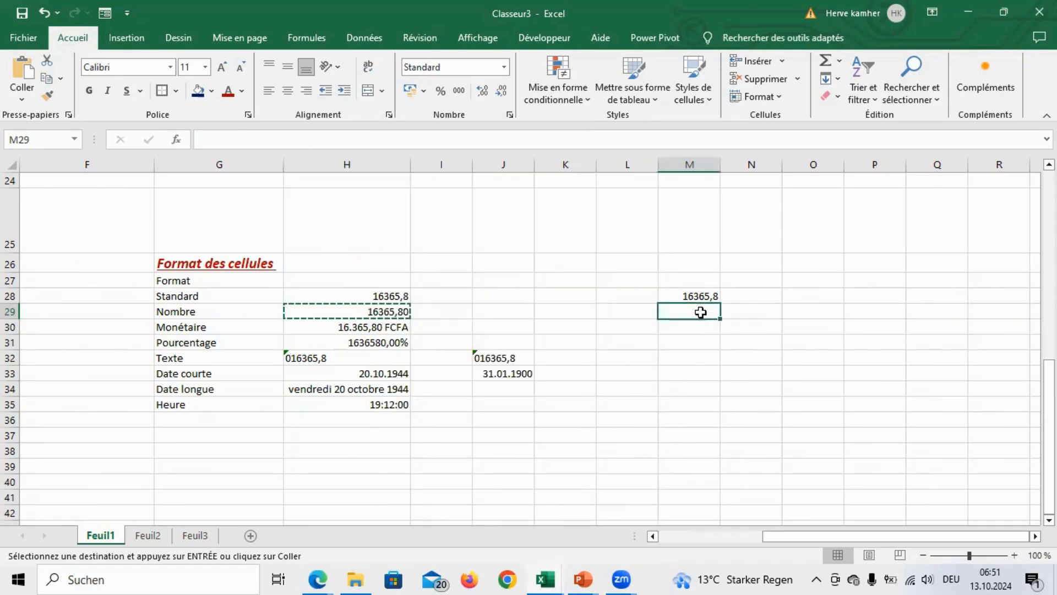
pyautogui.rightClick(702, 312)
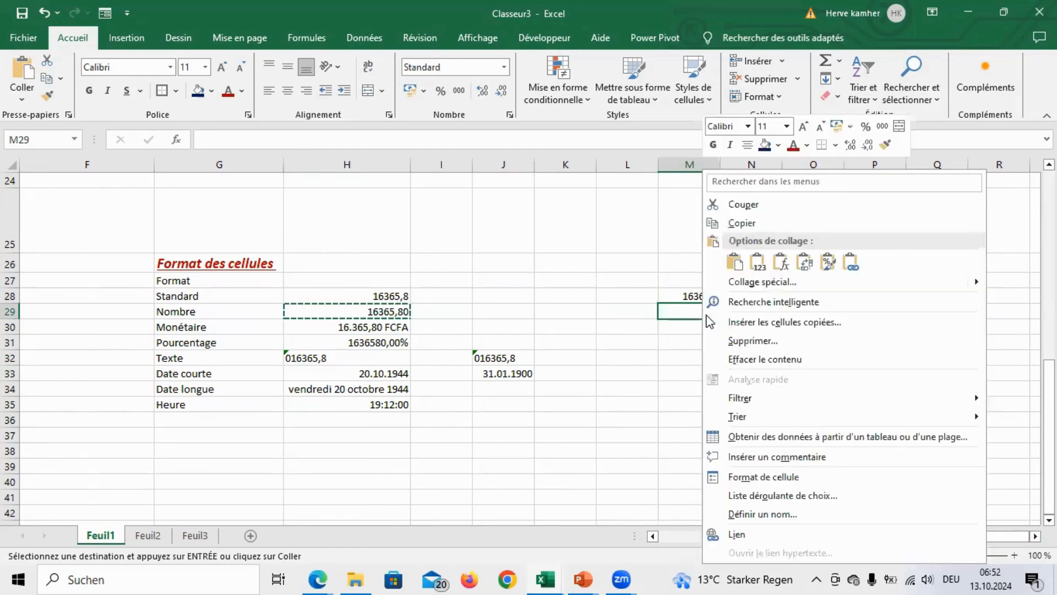
pyautogui.click(738, 265)
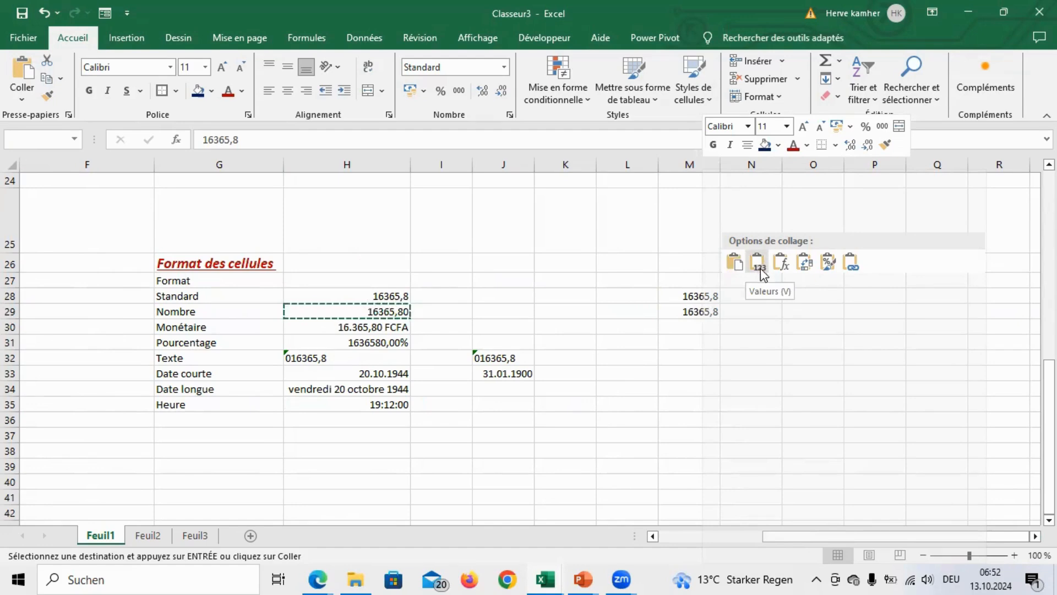
pyautogui.click(758, 265)
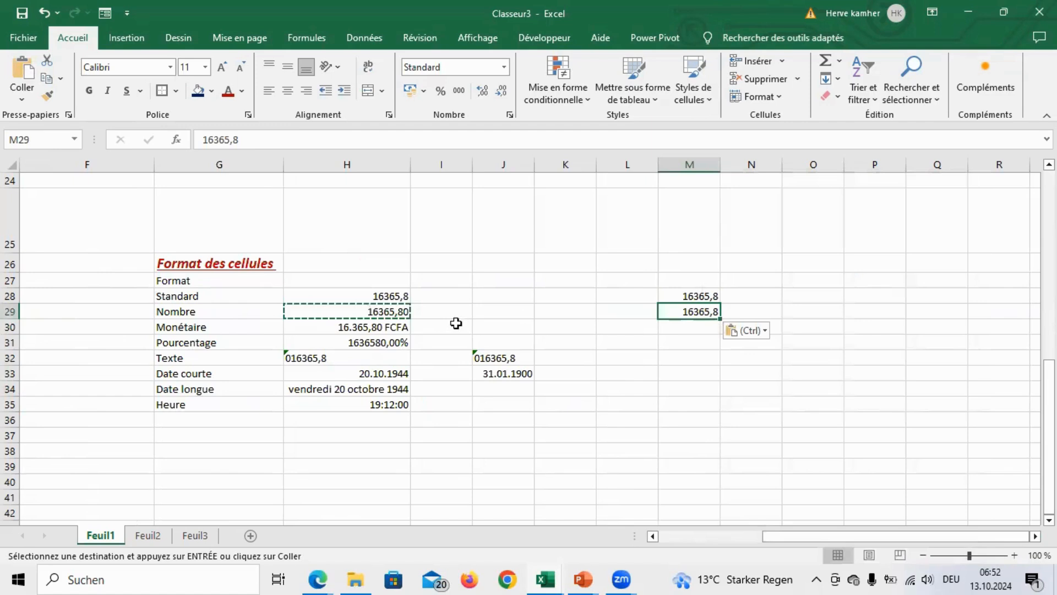
# Step: Copy the Monétaire cell H30 and paste only its value into cell M30
pyautogui.click(383, 325)
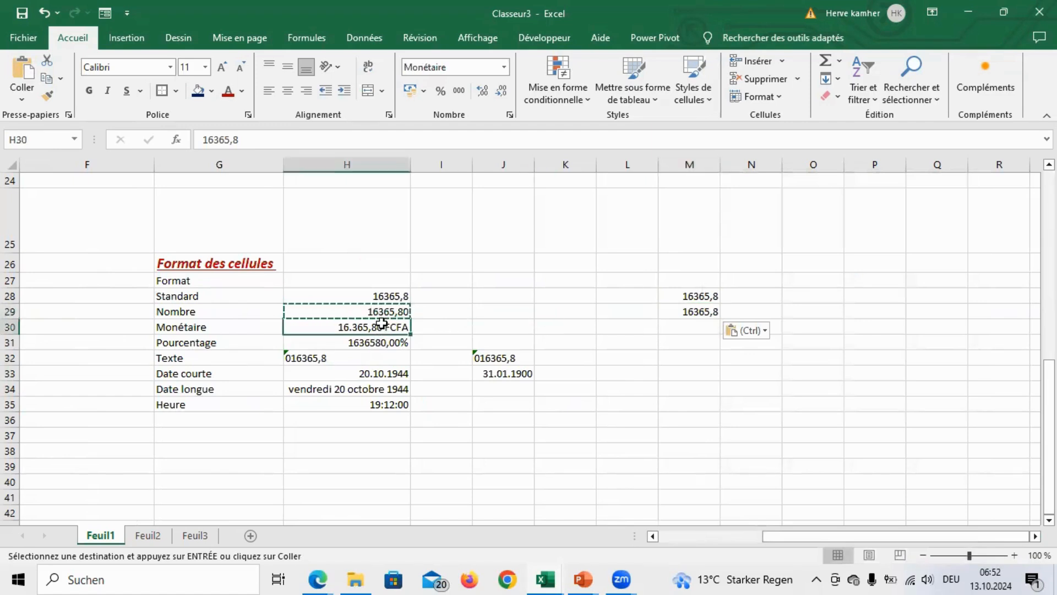
pyautogui.rightClick(379, 329)
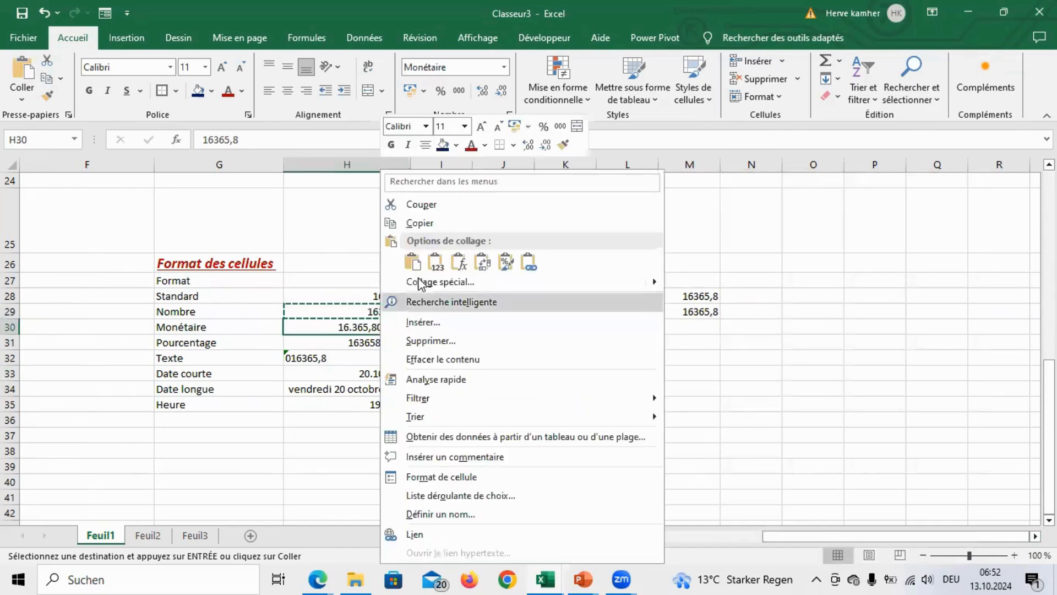
pyautogui.click(427, 225)
pyautogui.click(692, 326)
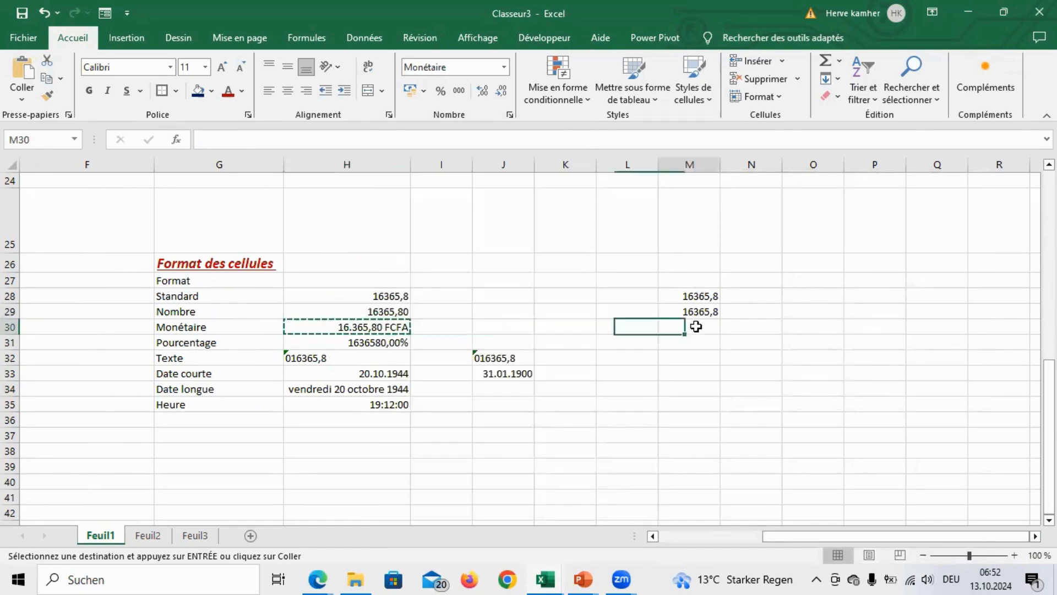
pyautogui.rightClick(697, 328)
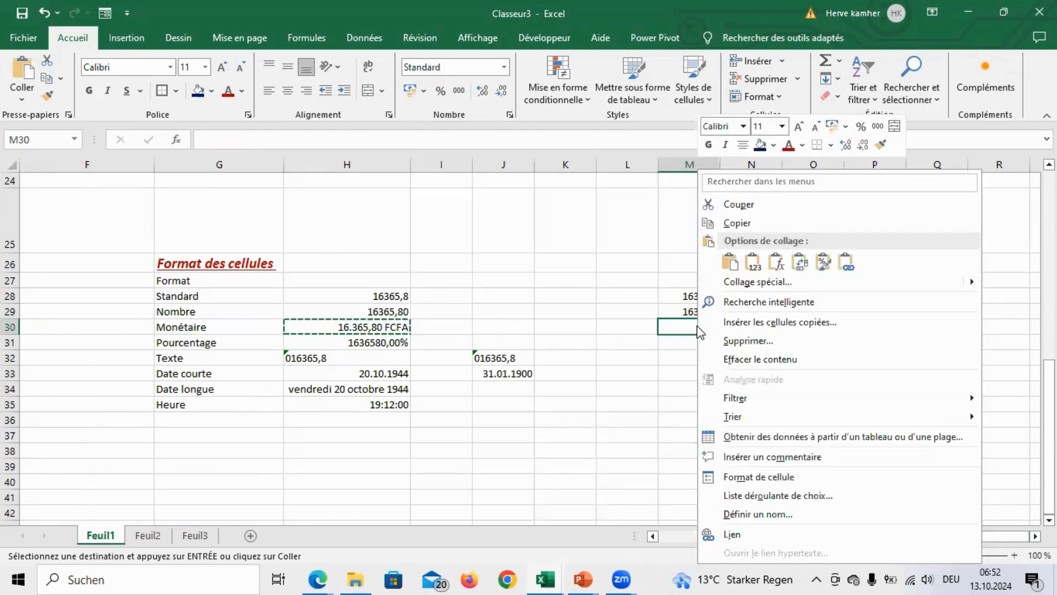
pyautogui.click(754, 264)
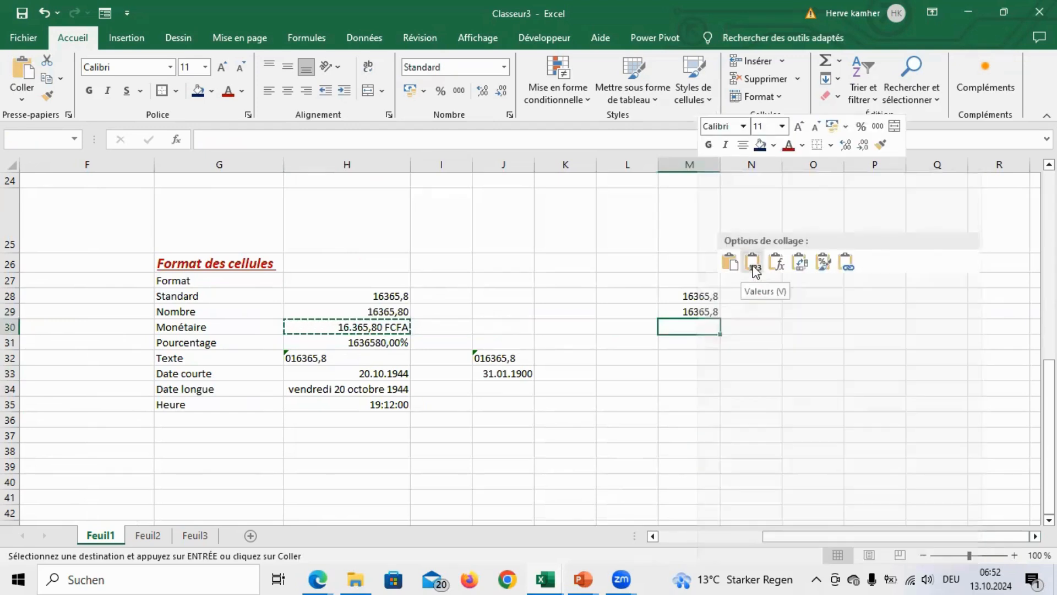
pyautogui.click(752, 265)
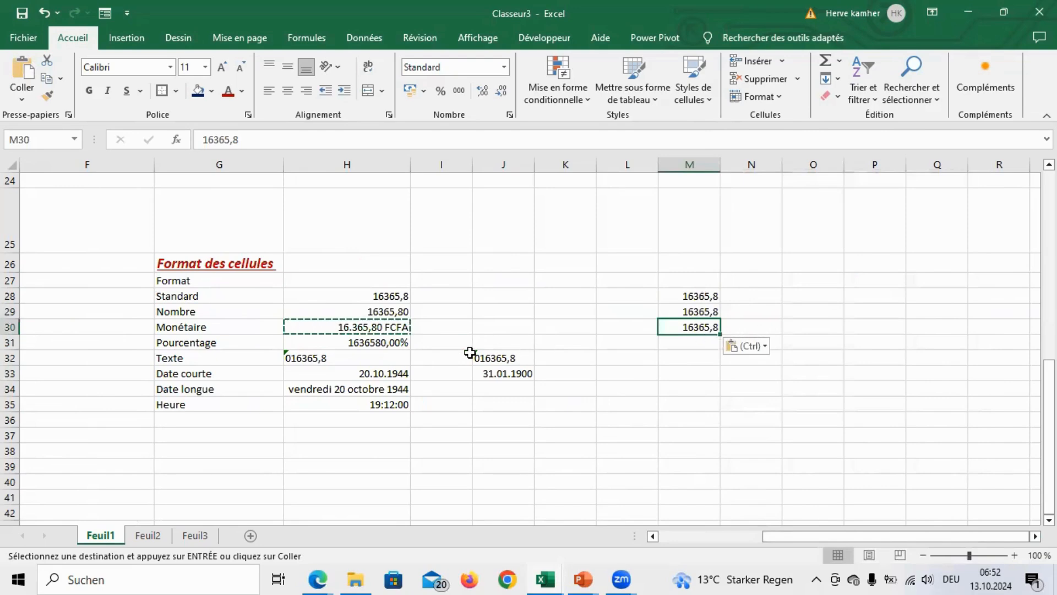
pyautogui.click(558, 328)
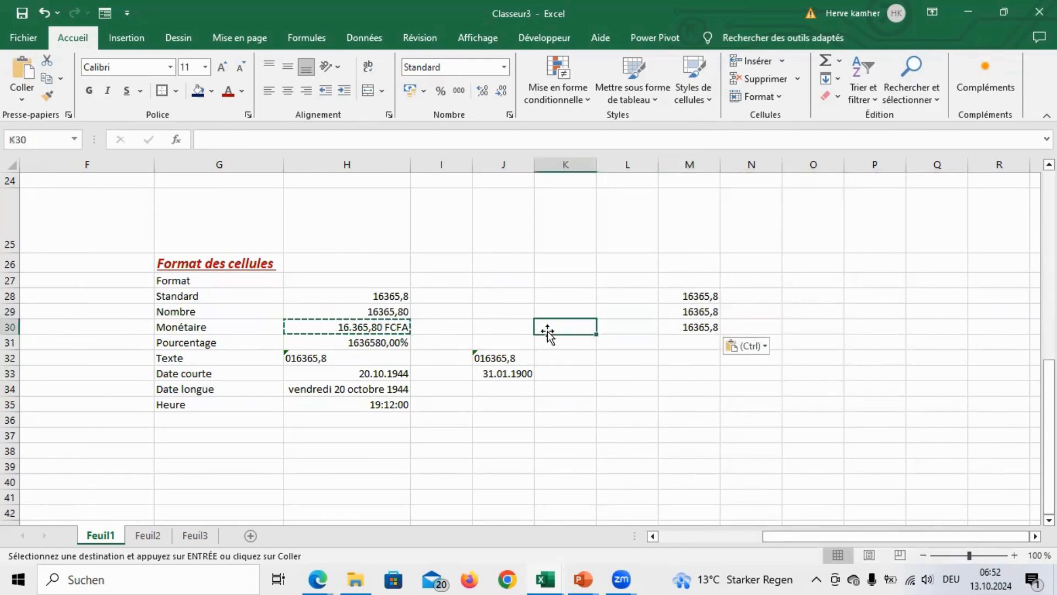
pyautogui.click(515, 328)
pyautogui.click(578, 329)
pyautogui.press('Escape')
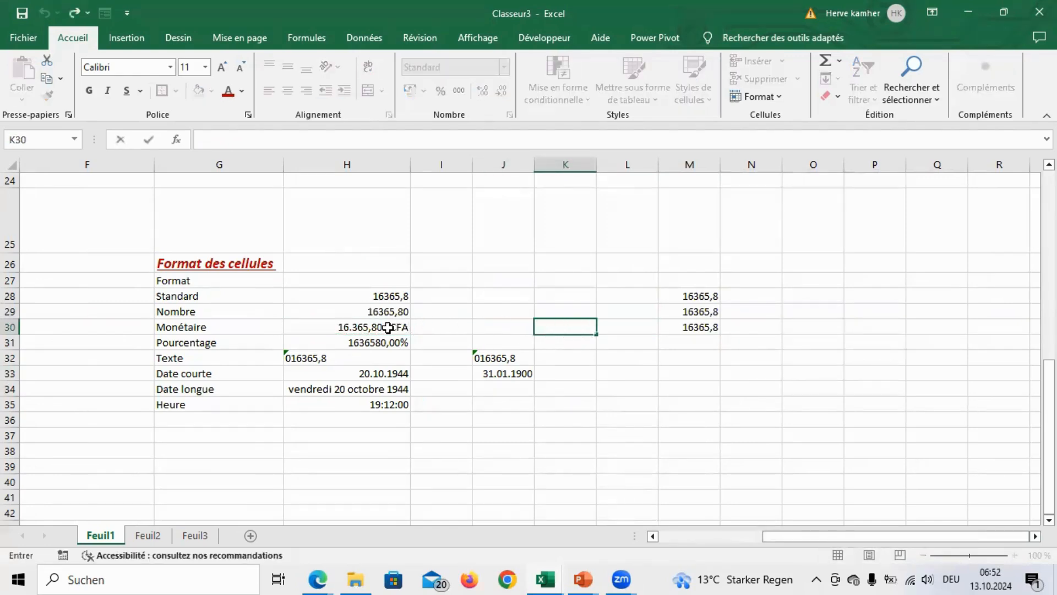
# Step: Copy the Monétaire cell H30 with its formatting into cell N30 and fit column N's width to the content
pyautogui.click(389, 328)
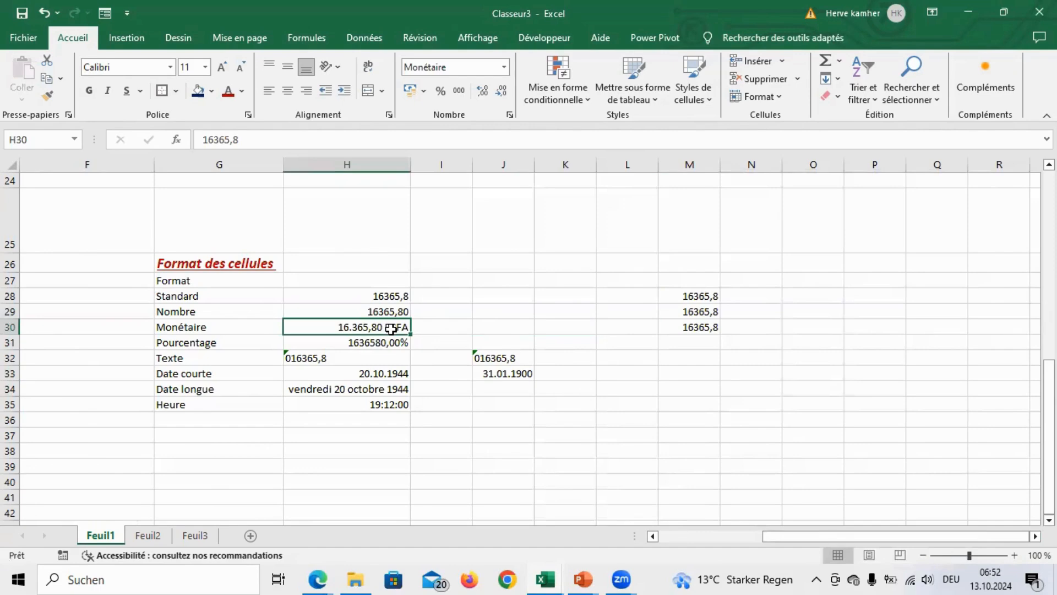
pyautogui.rightClick(391, 329)
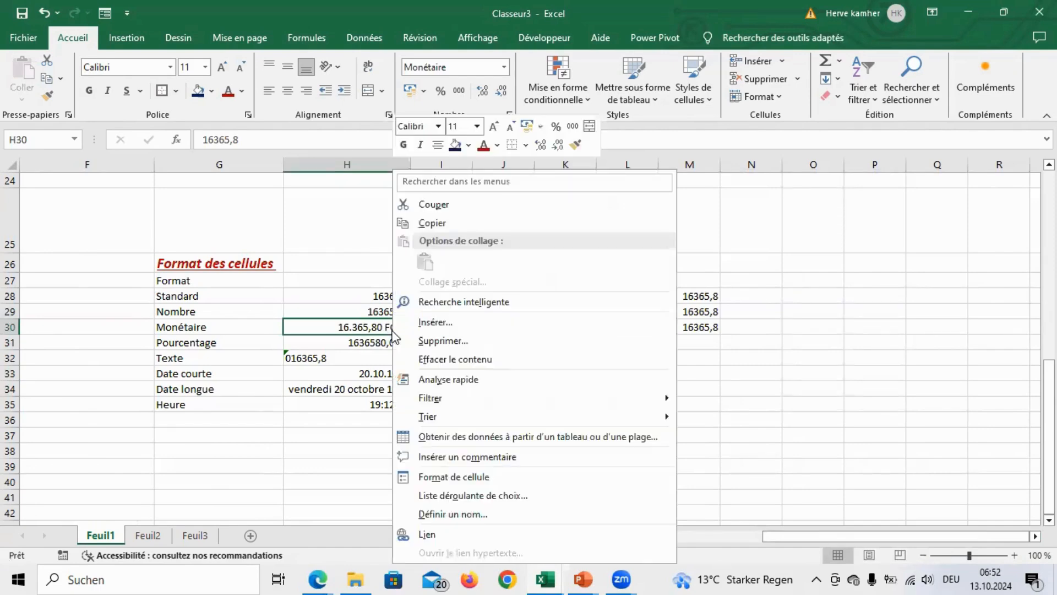
pyautogui.click(435, 223)
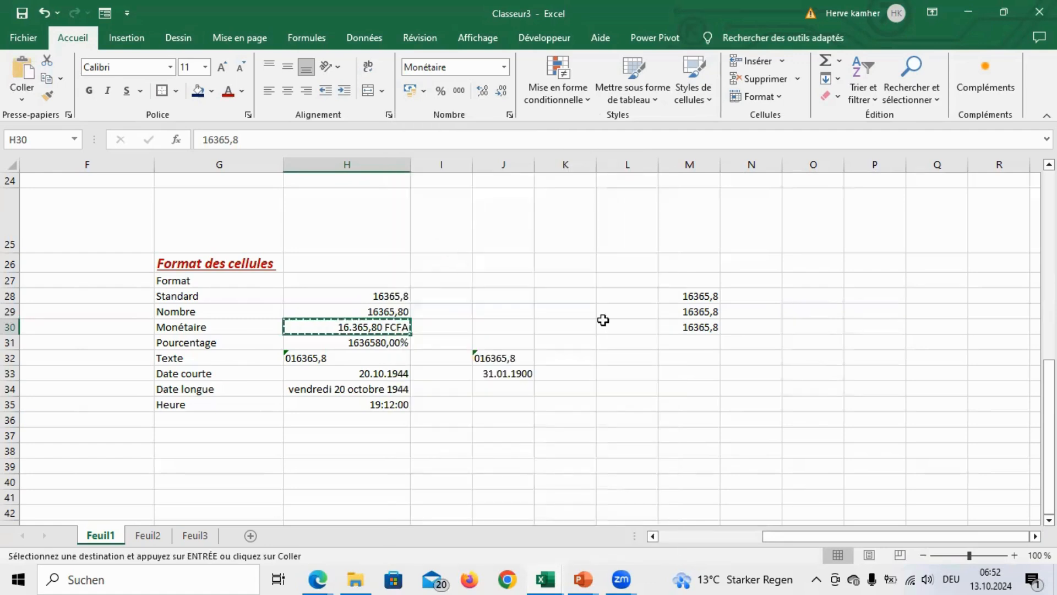
pyautogui.click(761, 328)
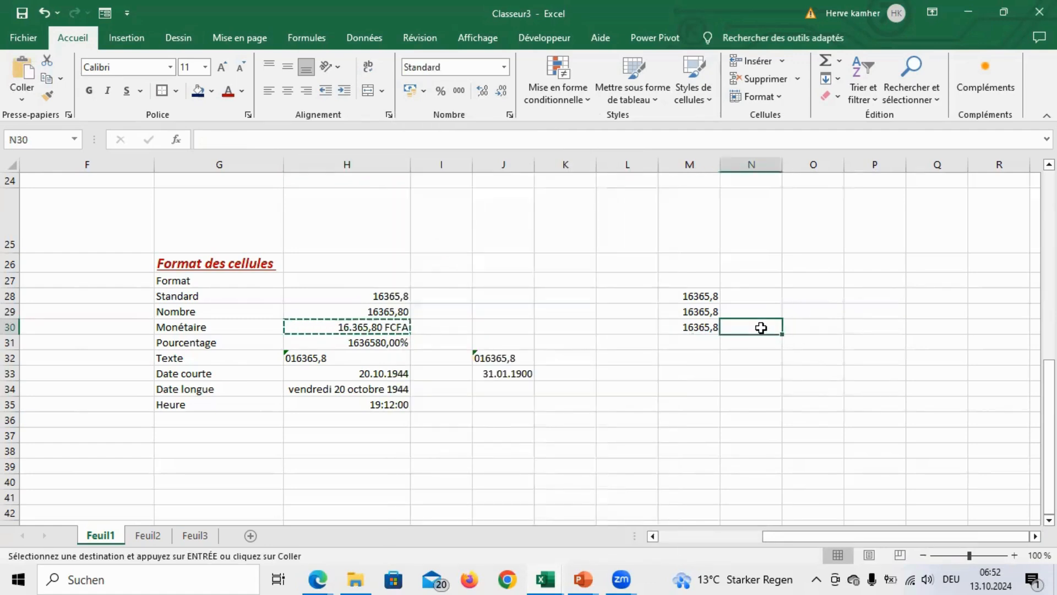
pyautogui.rightClick(761, 328)
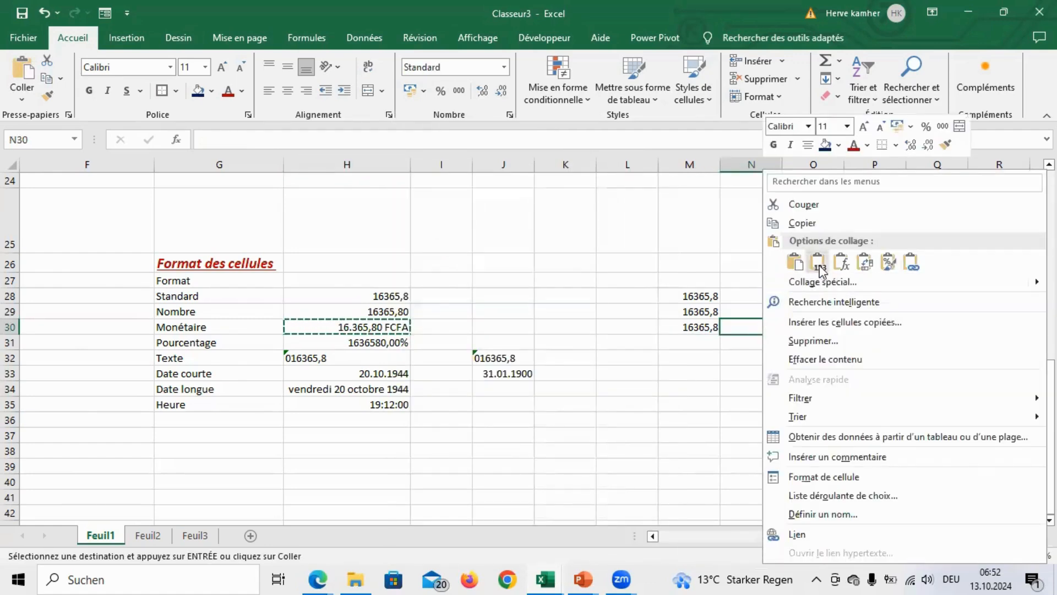
pyautogui.click(846, 270)
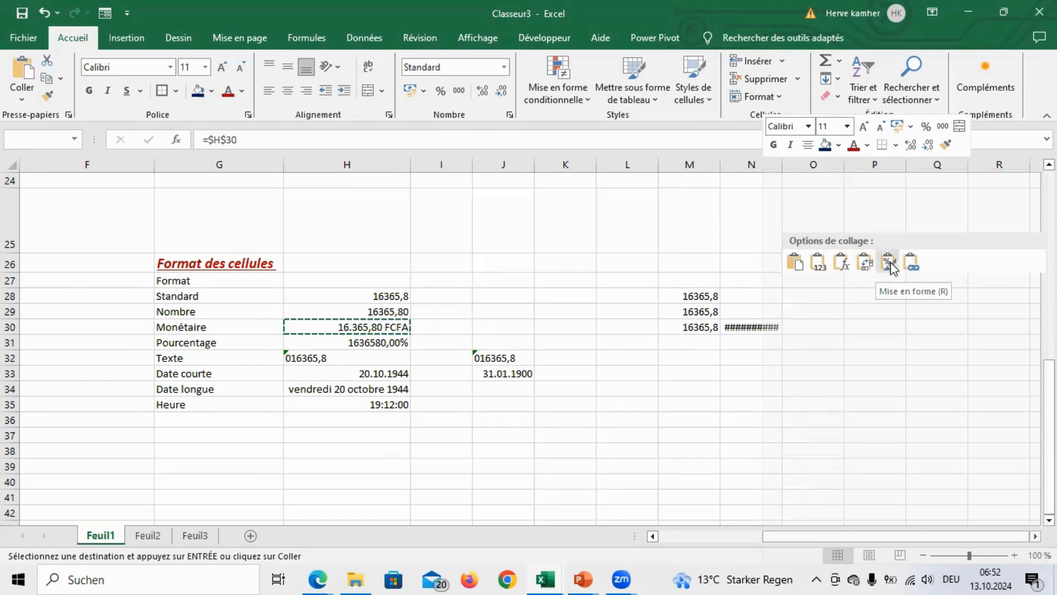
pyautogui.click(795, 265)
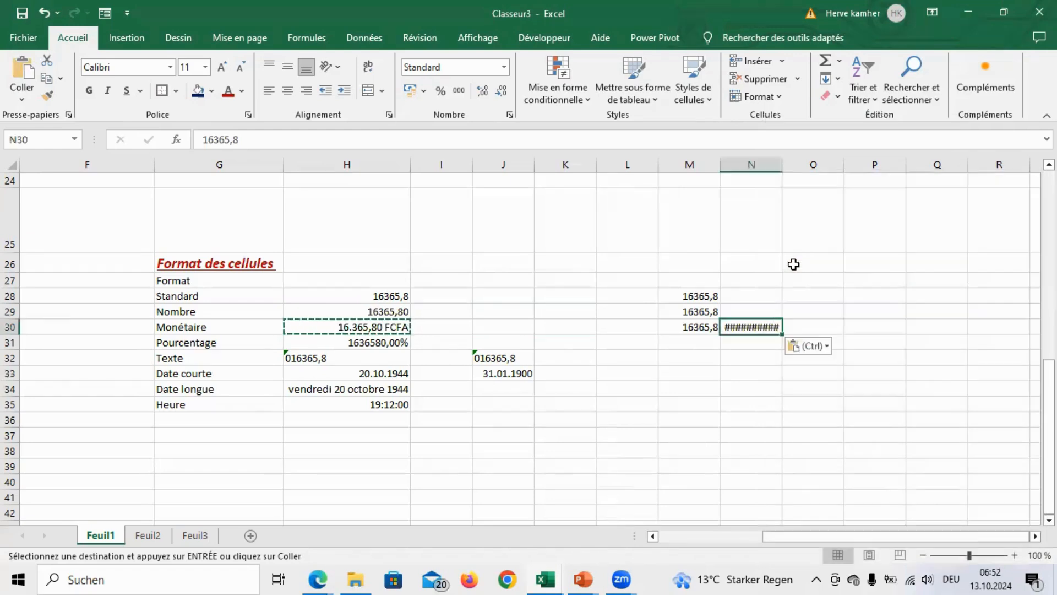
pyautogui.doubleClick(782, 165)
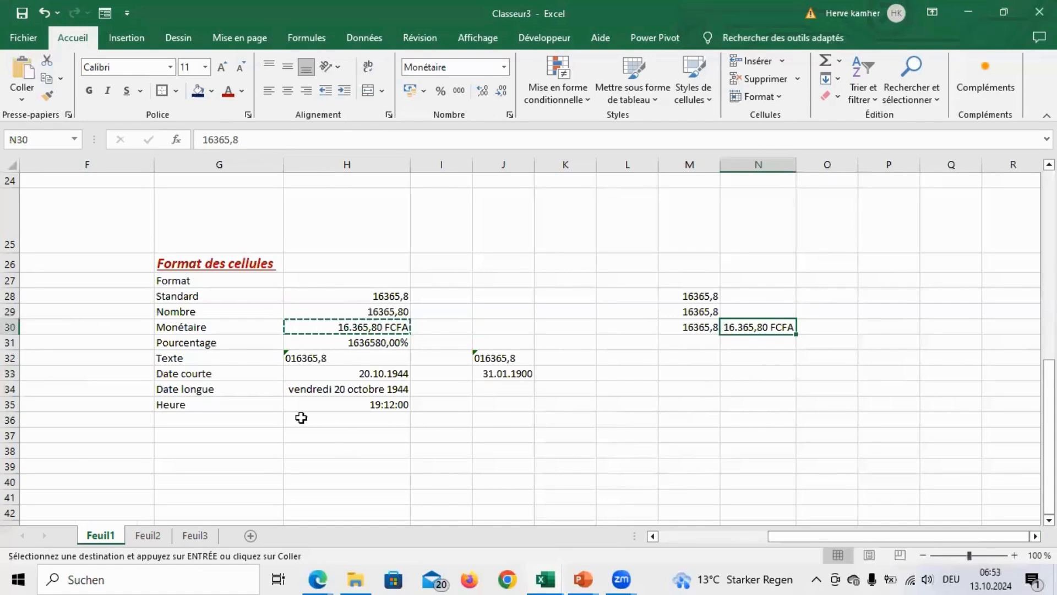
# Step: Copy the Date longue cell H34 and paste only its value into cell M34
pyautogui.click(361, 391)
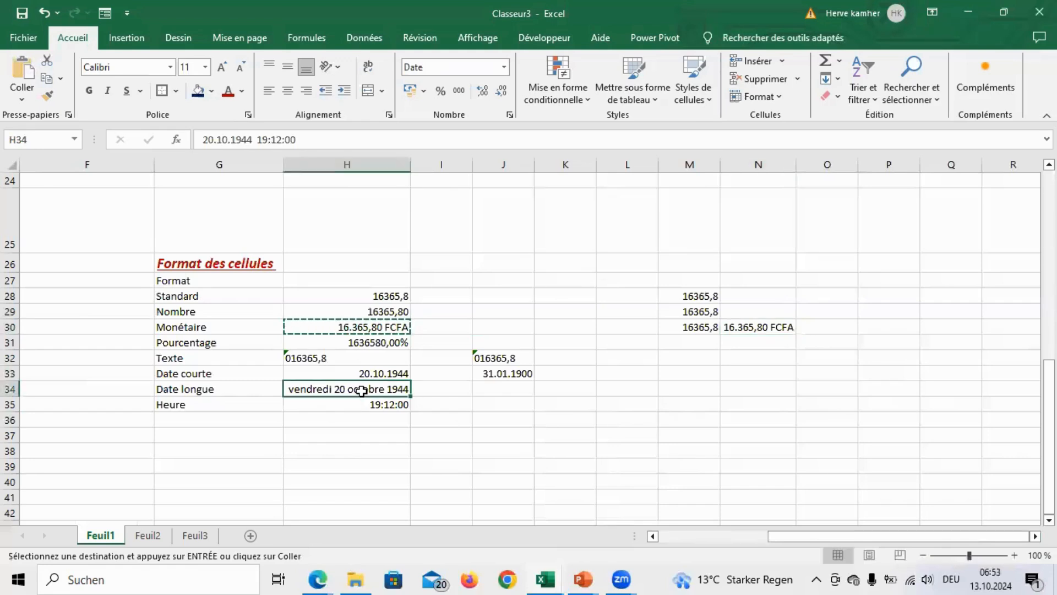
pyautogui.rightClick(361, 391)
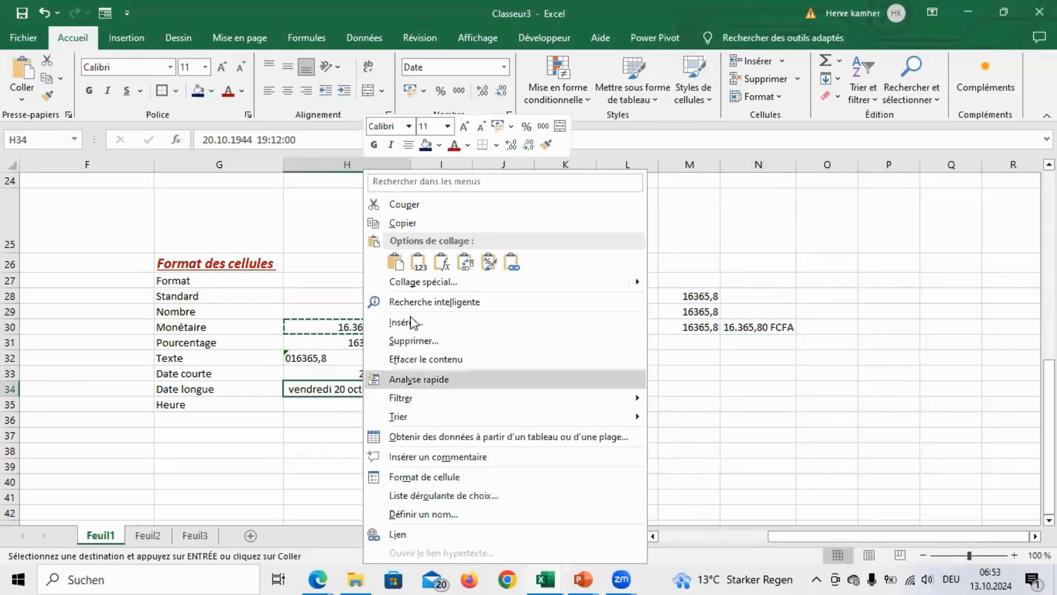
pyautogui.click(414, 226)
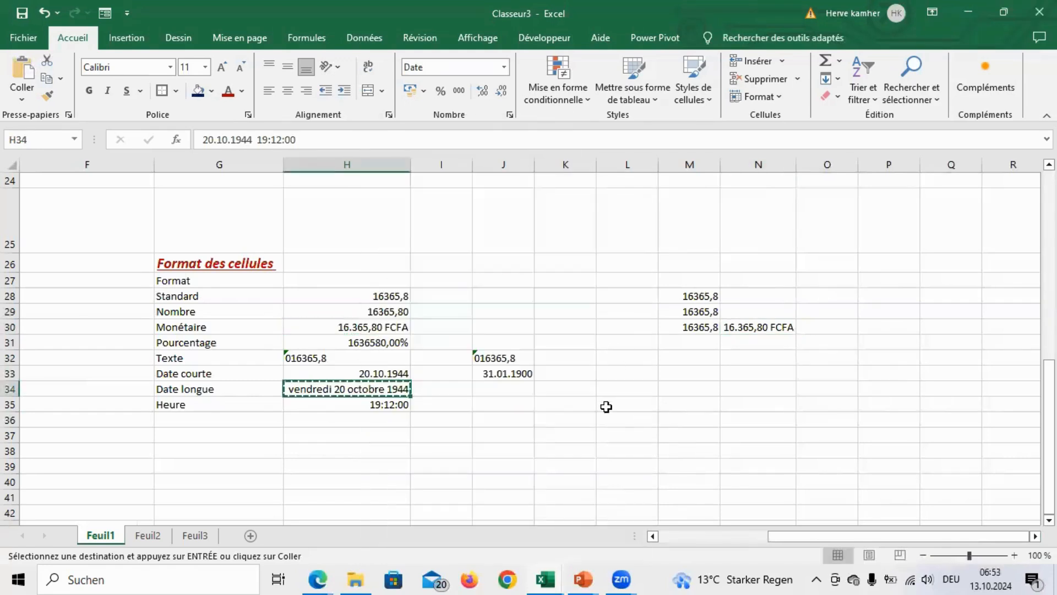
pyautogui.click(698, 386)
pyautogui.rightClick(698, 387)
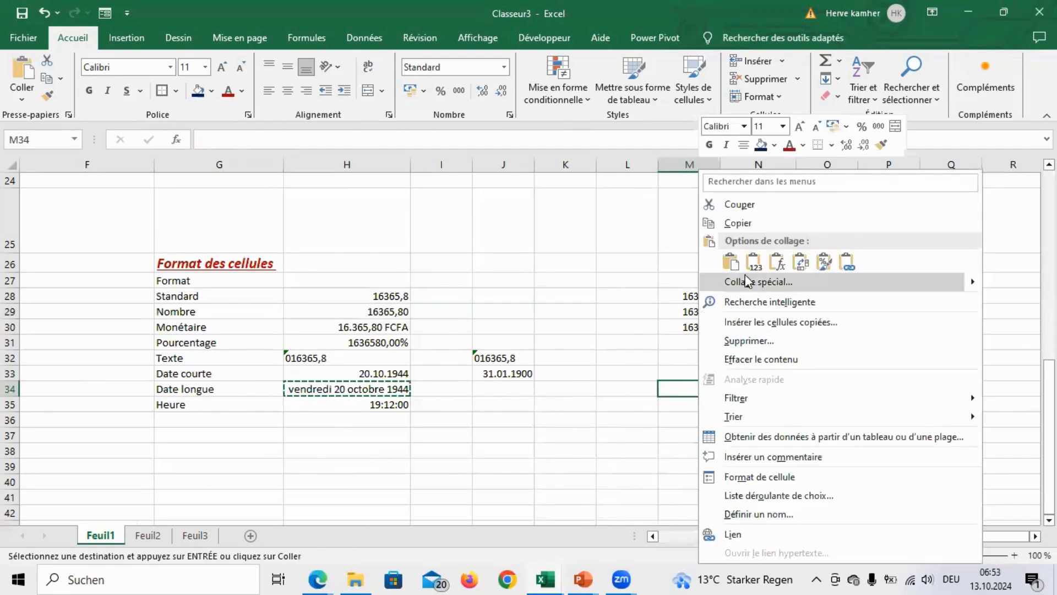
pyautogui.click(754, 263)
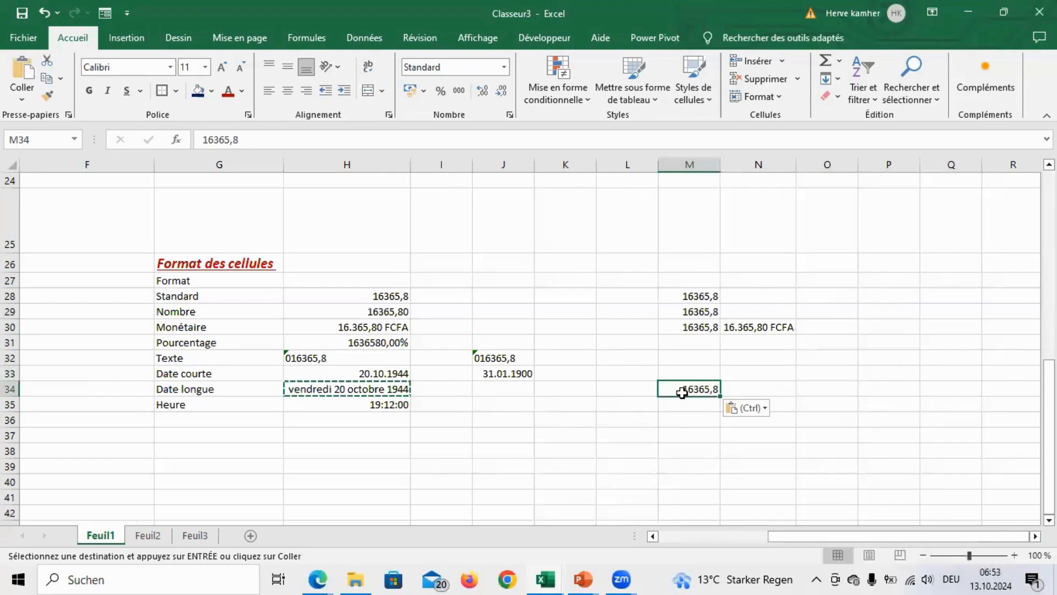
# Step: Copy the Date longue cell H34 with its formatting into cell N34 and widen column N to fit the full date
pyautogui.click(337, 390)
pyautogui.rightClick(337, 390)
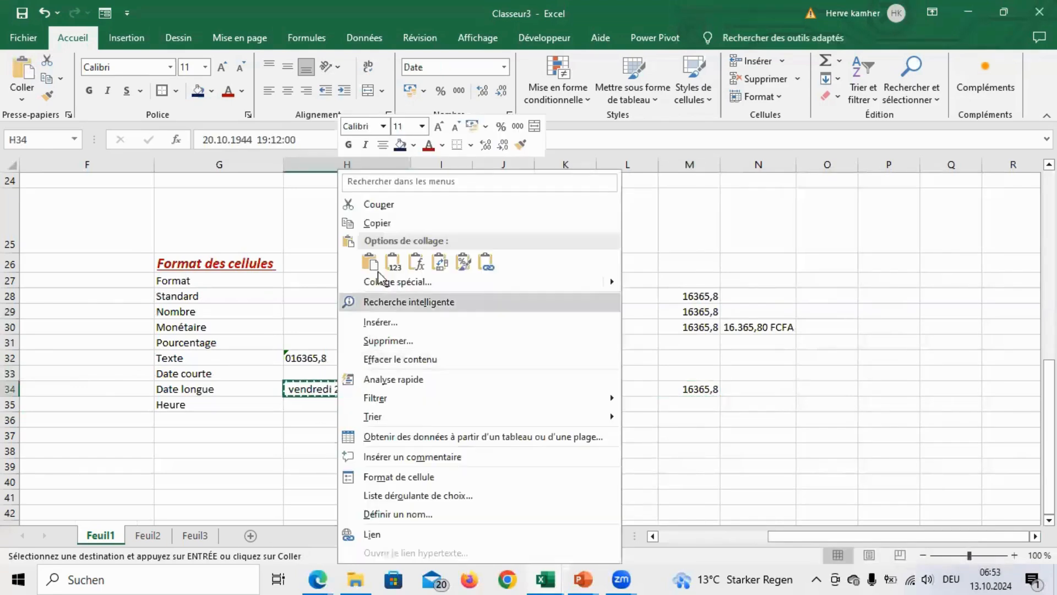
pyautogui.click(386, 226)
pyautogui.click(739, 386)
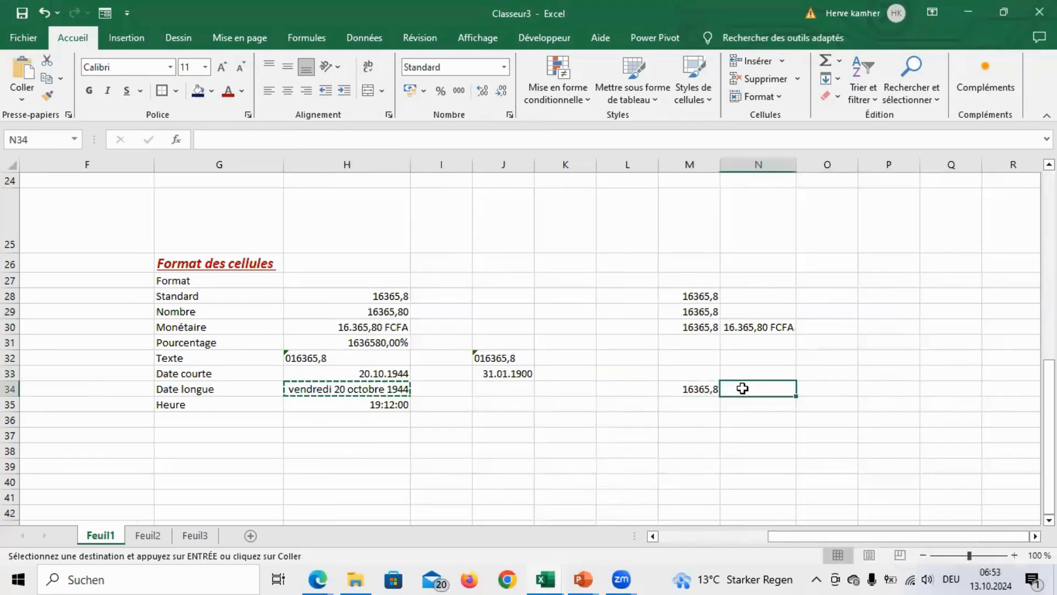
pyautogui.rightClick(743, 388)
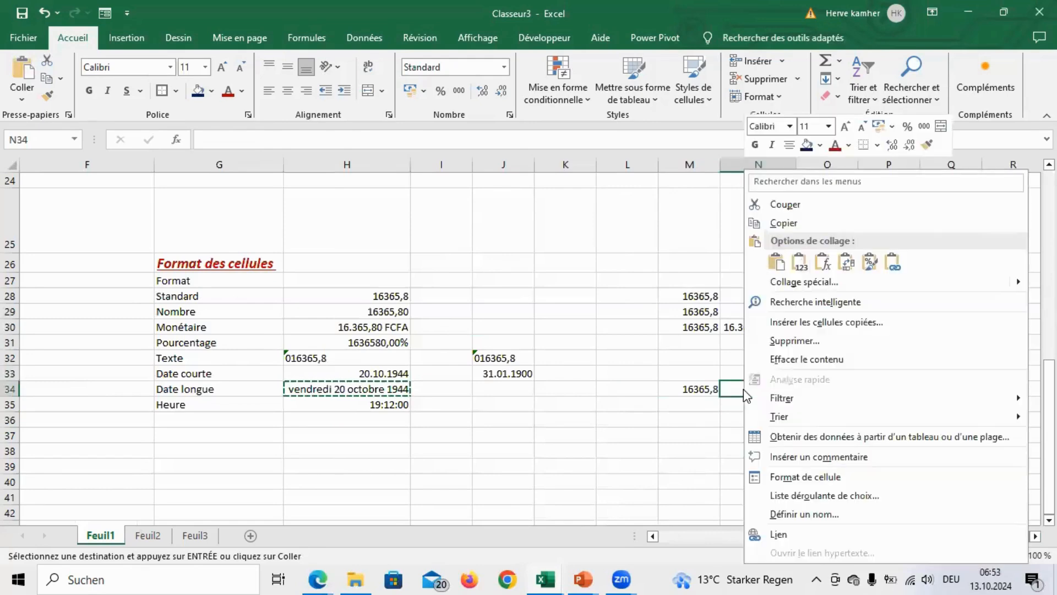
pyautogui.click(778, 264)
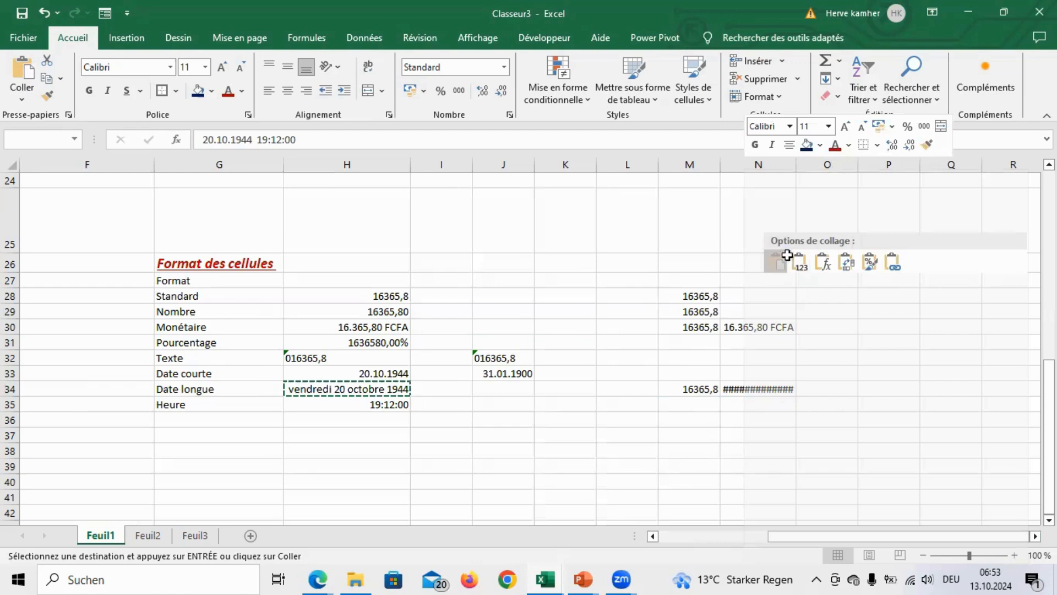
pyautogui.doubleClick(797, 162)
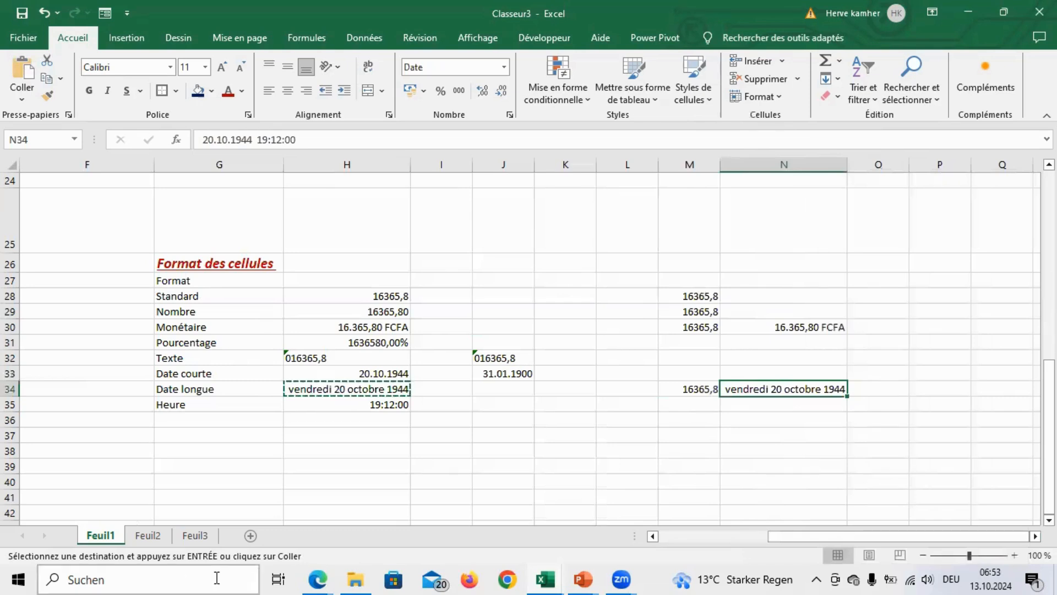
# Step: Copy the Heure cell H35 and paste only its formatting into the empty cell N35
pyautogui.click(424, 450)
pyautogui.click(389, 404)
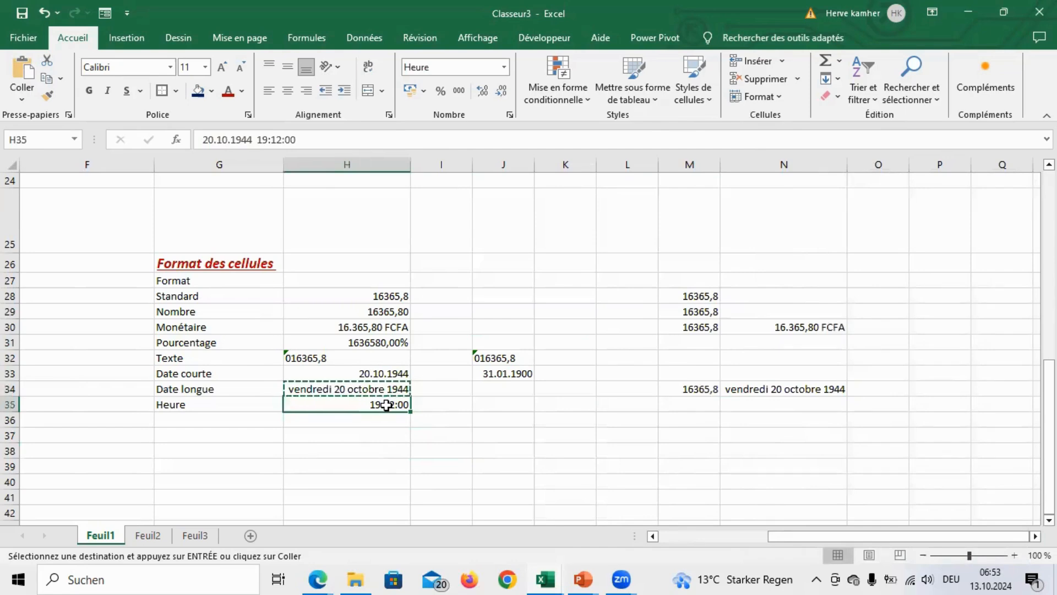
pyautogui.rightClick(387, 406)
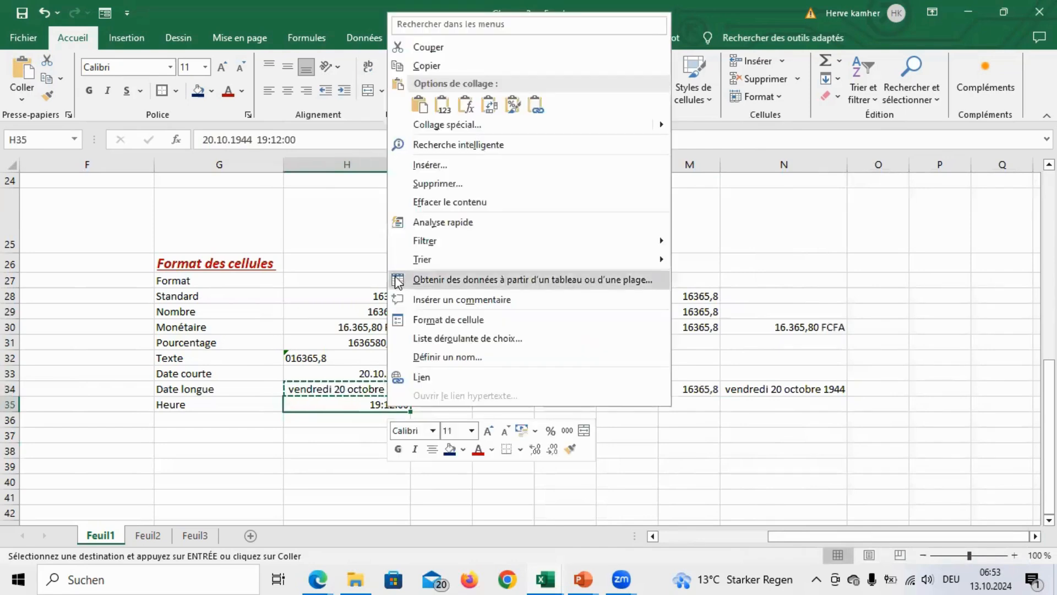
pyautogui.click(420, 67)
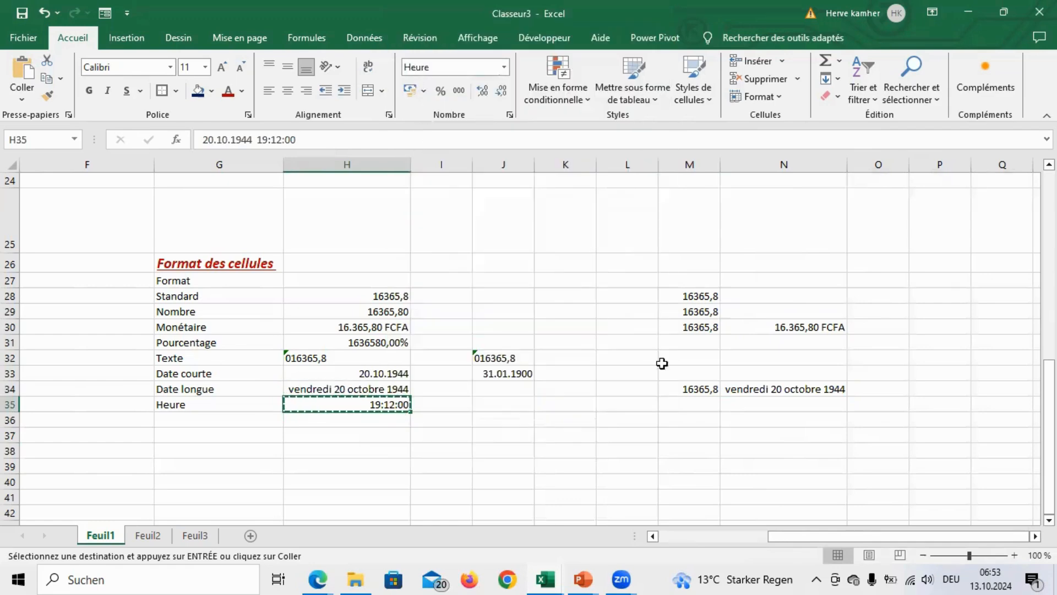
pyautogui.click(772, 408)
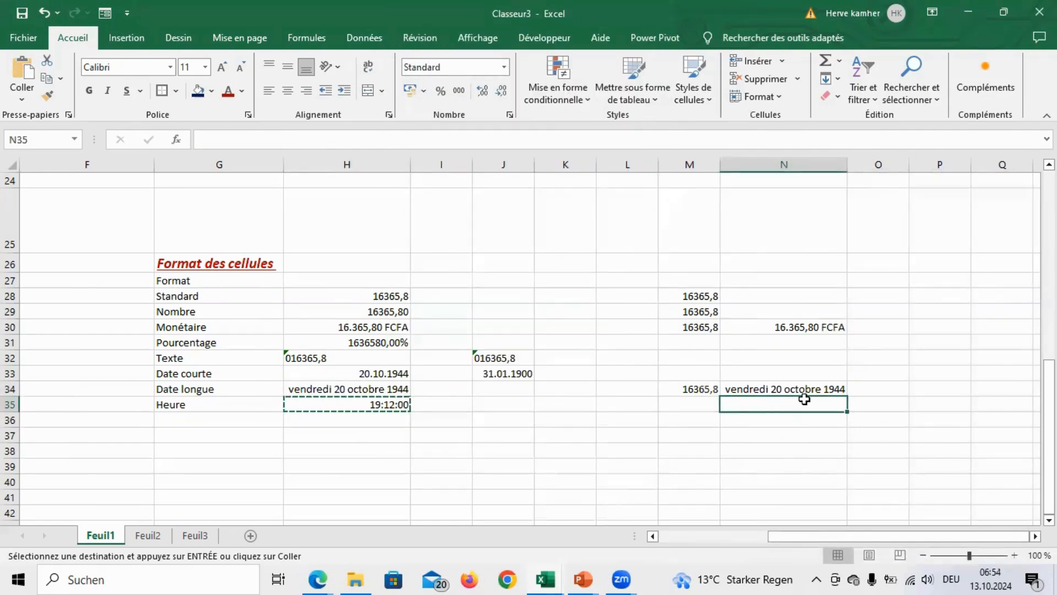
pyautogui.rightClick(784, 408)
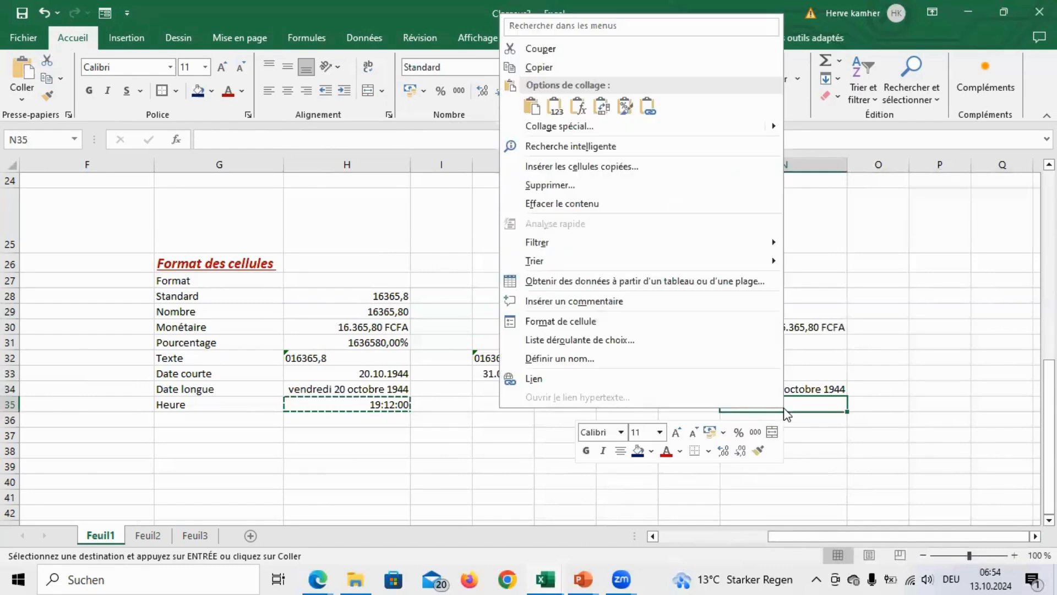
pyautogui.click(624, 107)
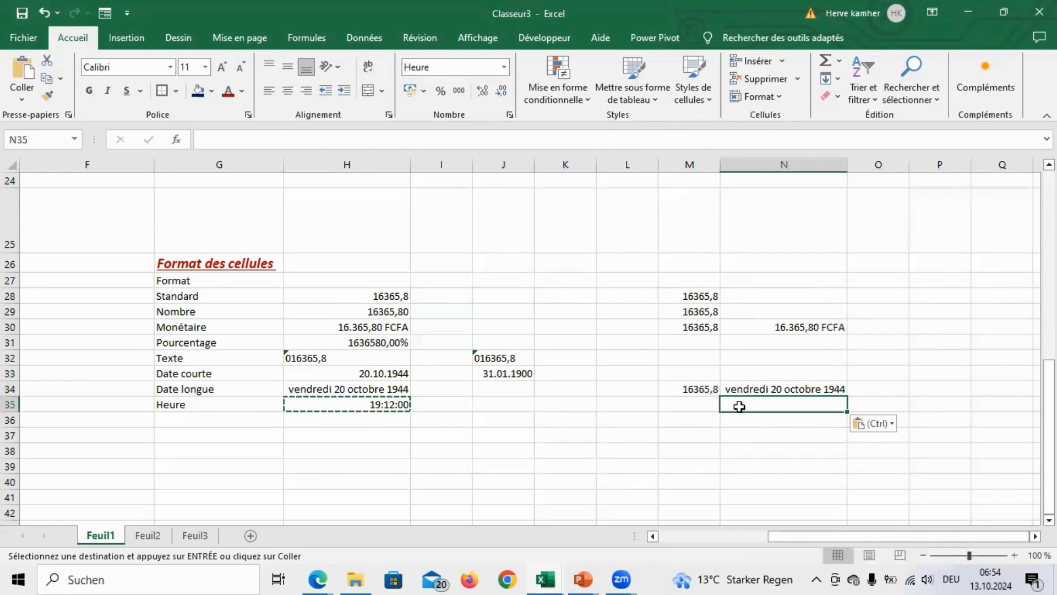
# Step: Enter 24 in cell N35 and select the cell again to check its stored content
pyautogui.write('24')
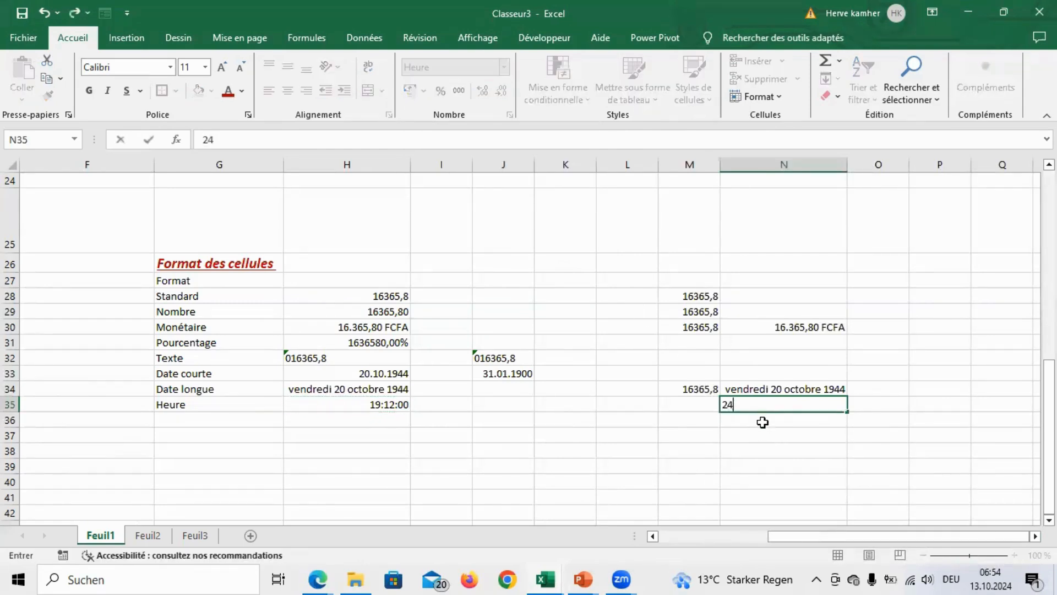
pyautogui.press('Return')
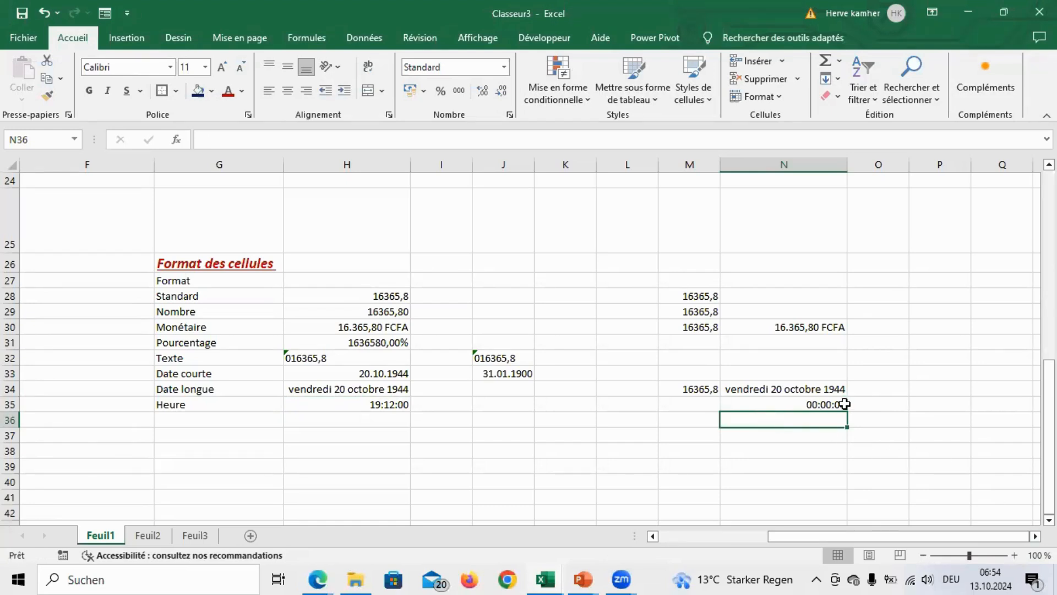
pyautogui.click(813, 405)
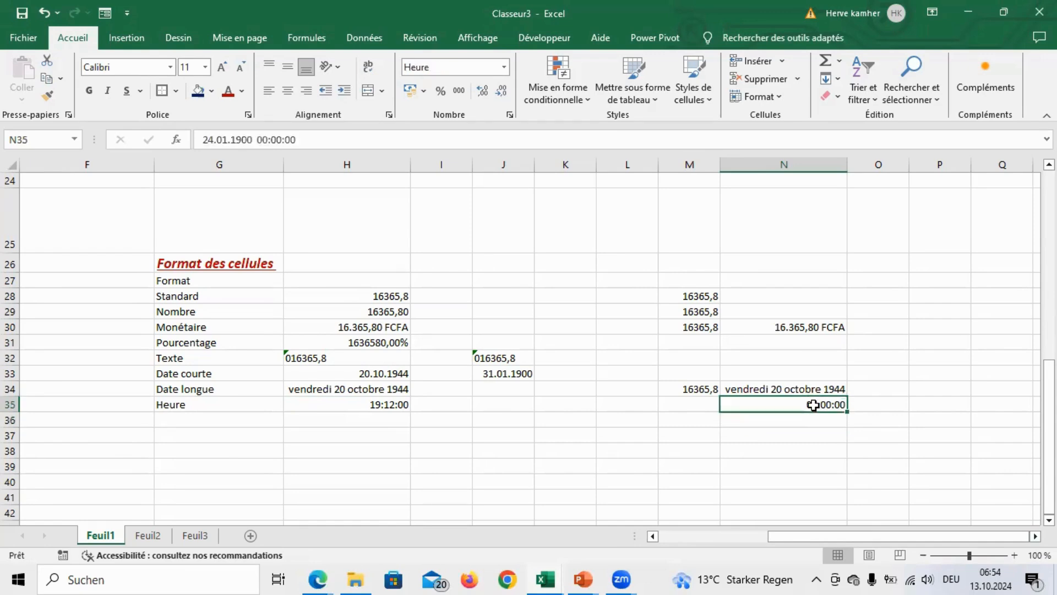
# Step: Enter 26 in cell N35 and compare its stored content with that of the Heure cell H35
pyautogui.write('24')
pyautogui.press('Return')
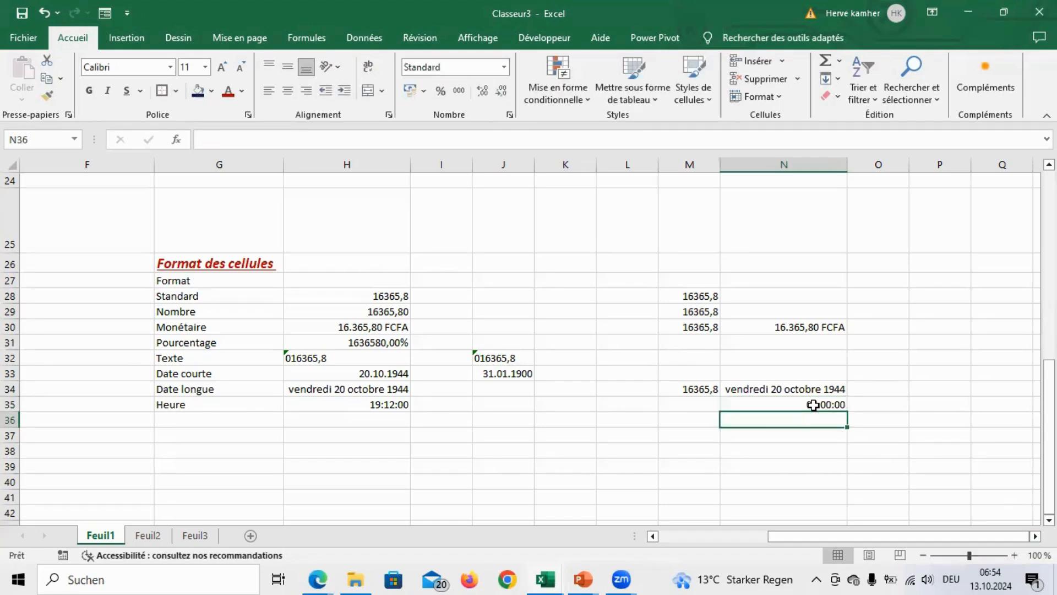
pyautogui.click(816, 405)
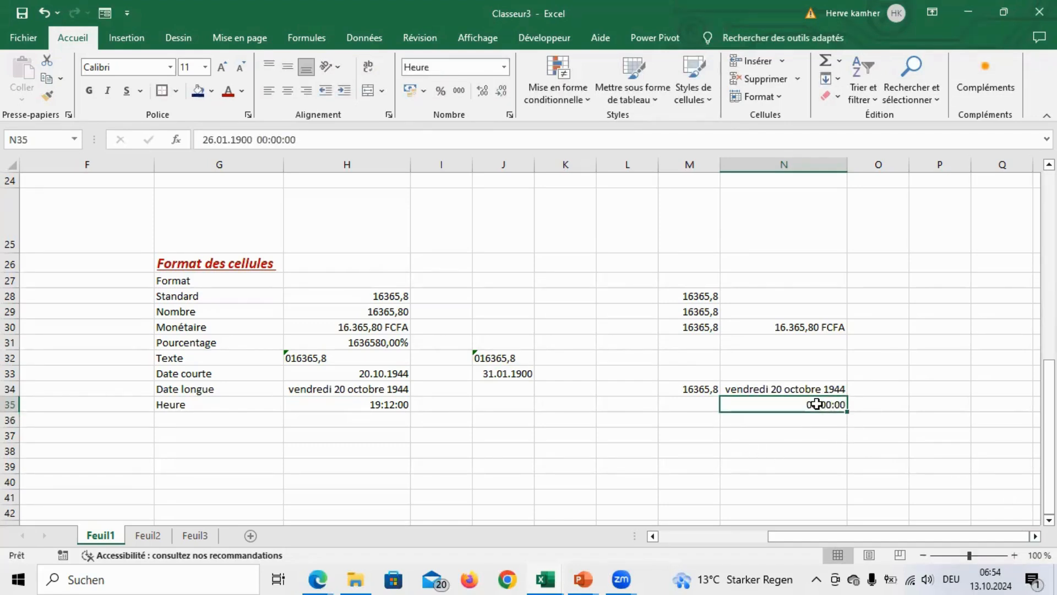
pyautogui.click(381, 405)
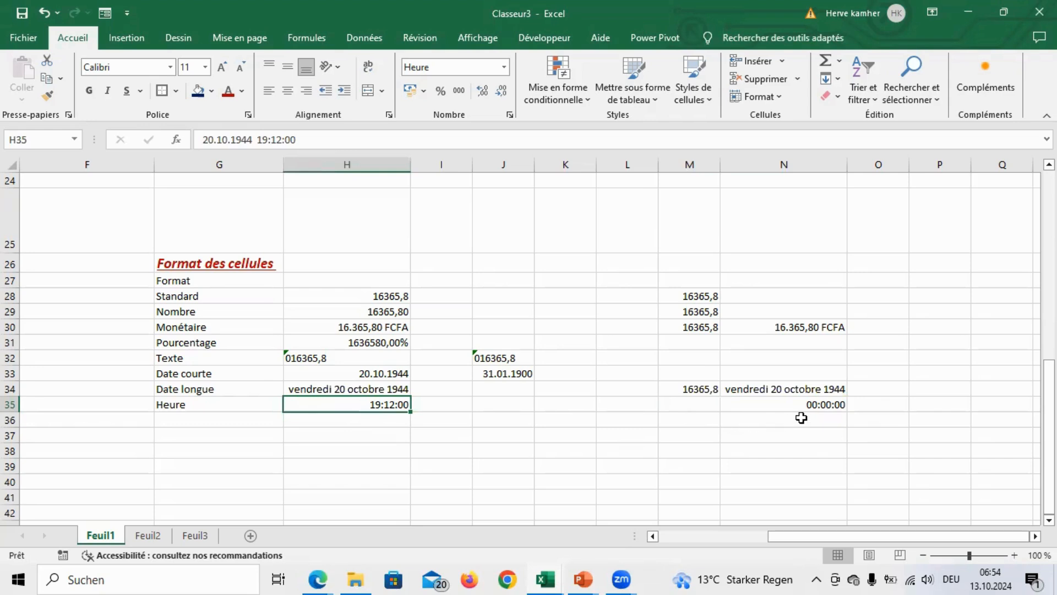
# Step: Enter 26,5 in cell N35 and select the cell again to check its stored content
pyautogui.click(814, 404)
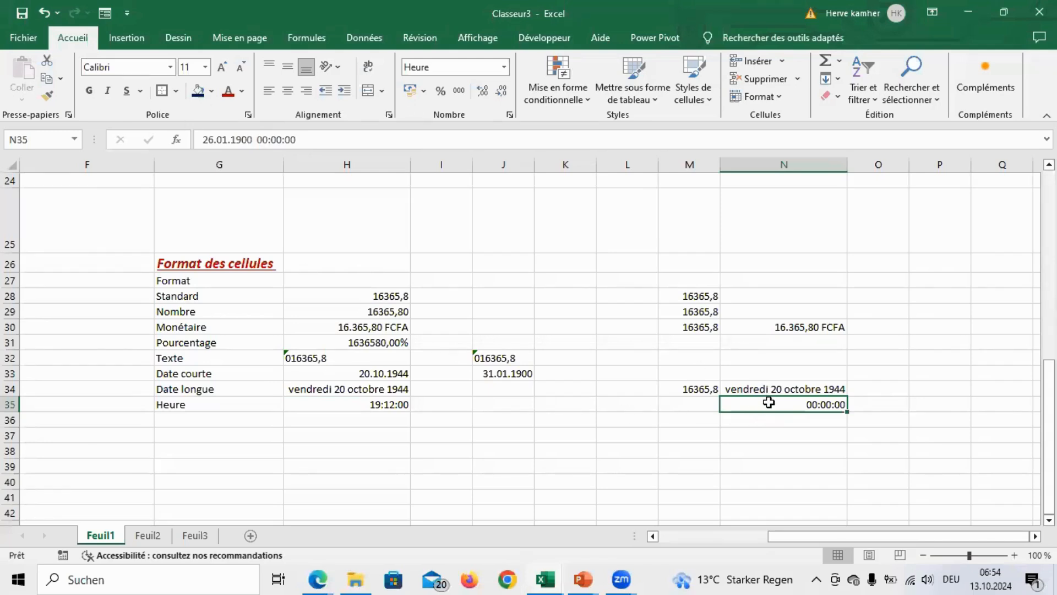
pyautogui.write('26,8')
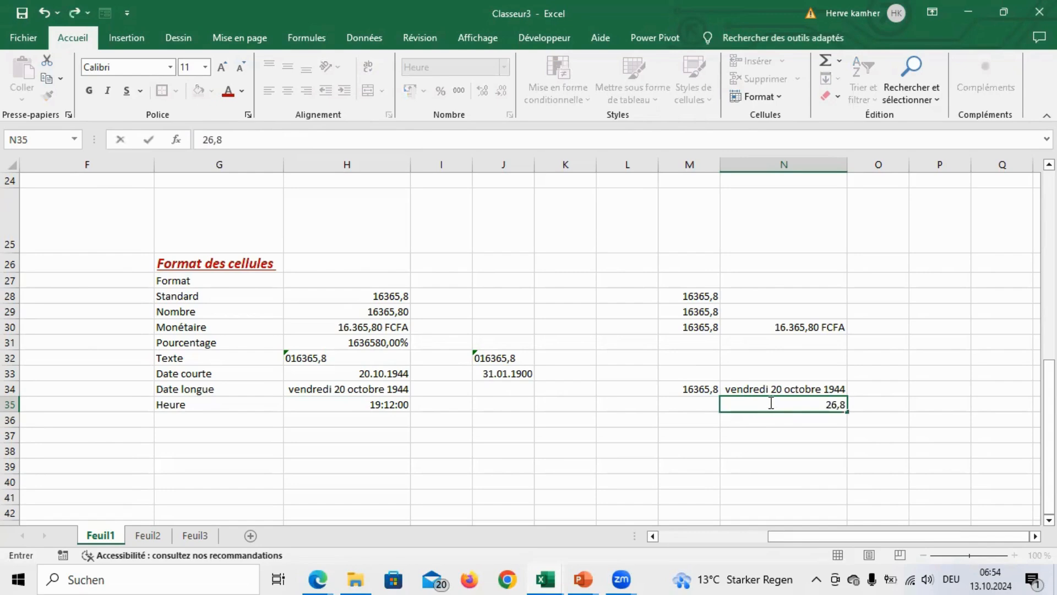
pyautogui.press('BackSpace')
pyautogui.write('5')
pyautogui.press('Return')
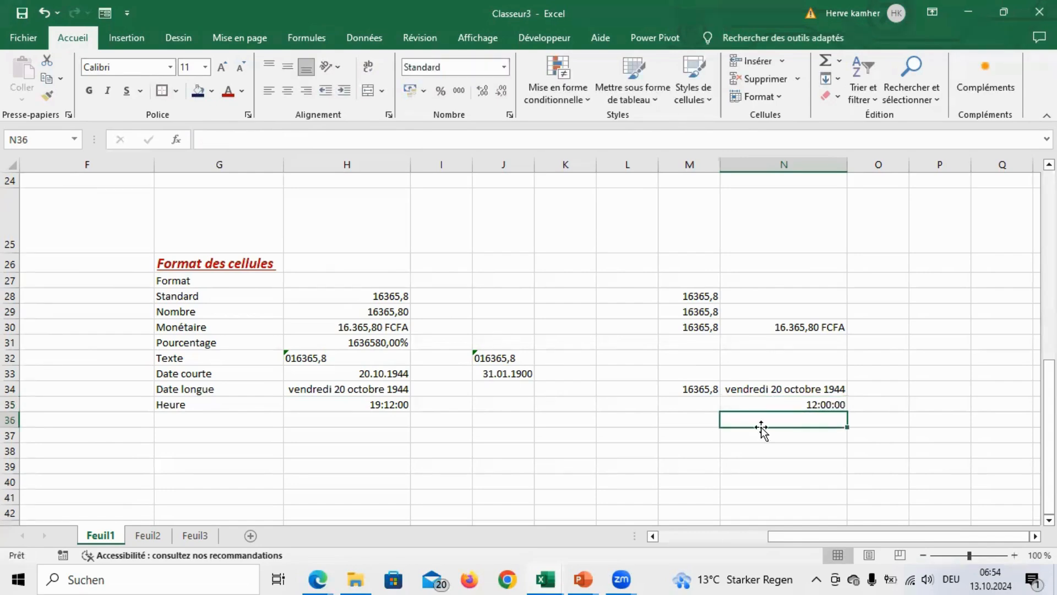
pyautogui.click(799, 405)
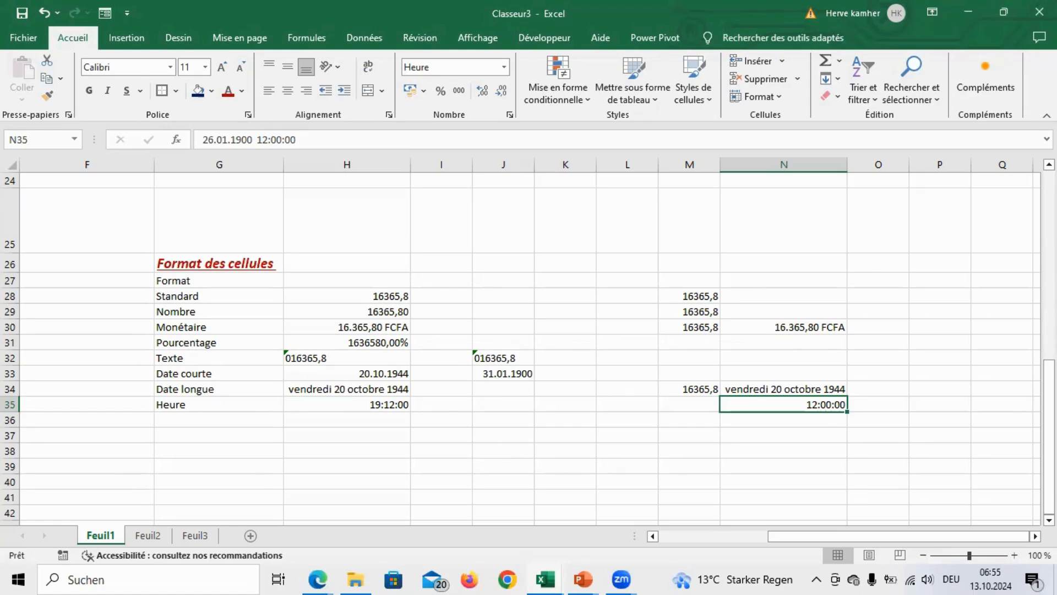
pyautogui.hotkey('ctrl', '1')
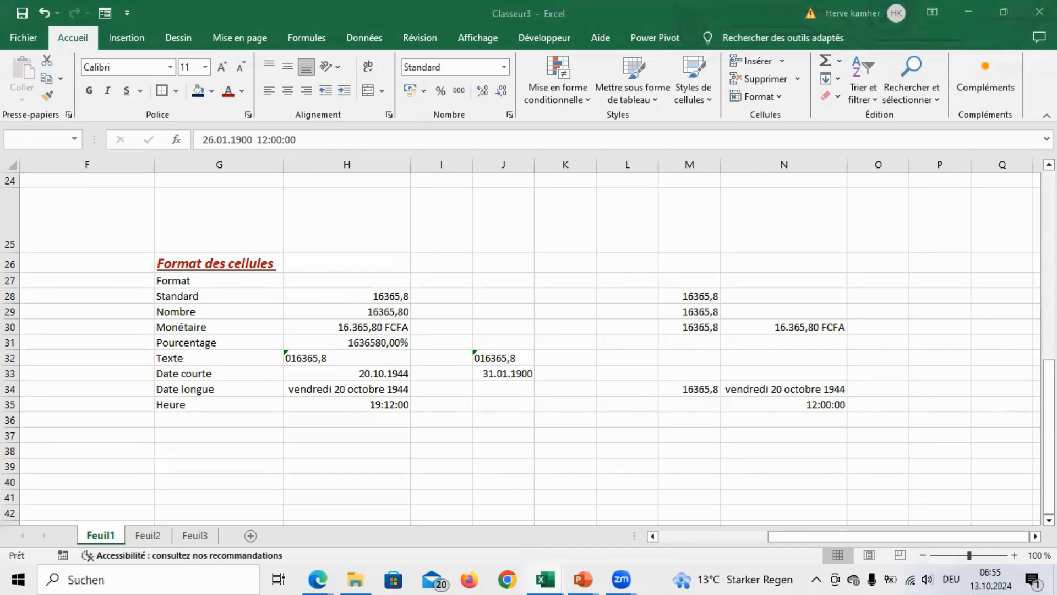
# Step: Enter the section heading "3- Enregistrement et sauvegarde de fichiers" in cell A39, below the existing content of Feuil1
pyautogui.scroll(8, 936, 391)
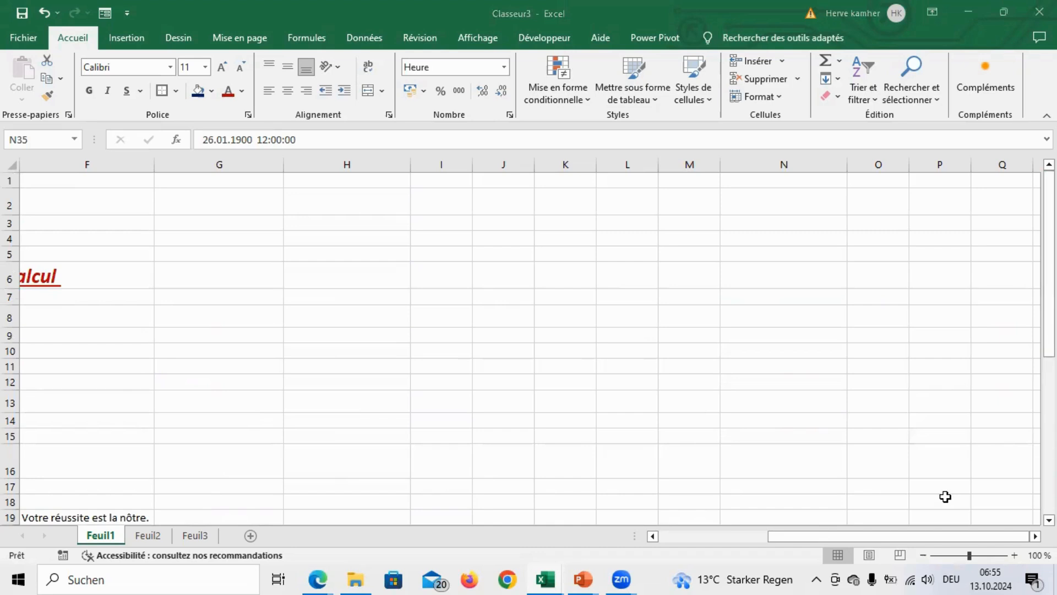
pyautogui.click(811, 536)
pyautogui.moveTo(781, 539); pyautogui.dragTo(645, 543)
pyautogui.moveTo(1049, 264); pyautogui.dragTo(1049, 420)
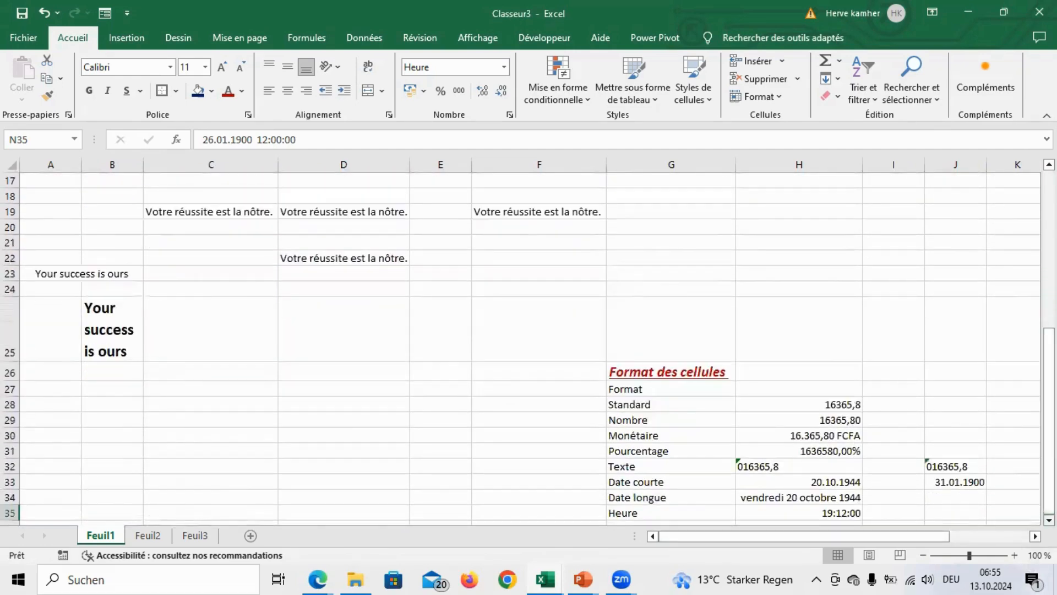
pyautogui.scroll(-2, 523, 347)
pyautogui.scroll(-1, 523, 347)
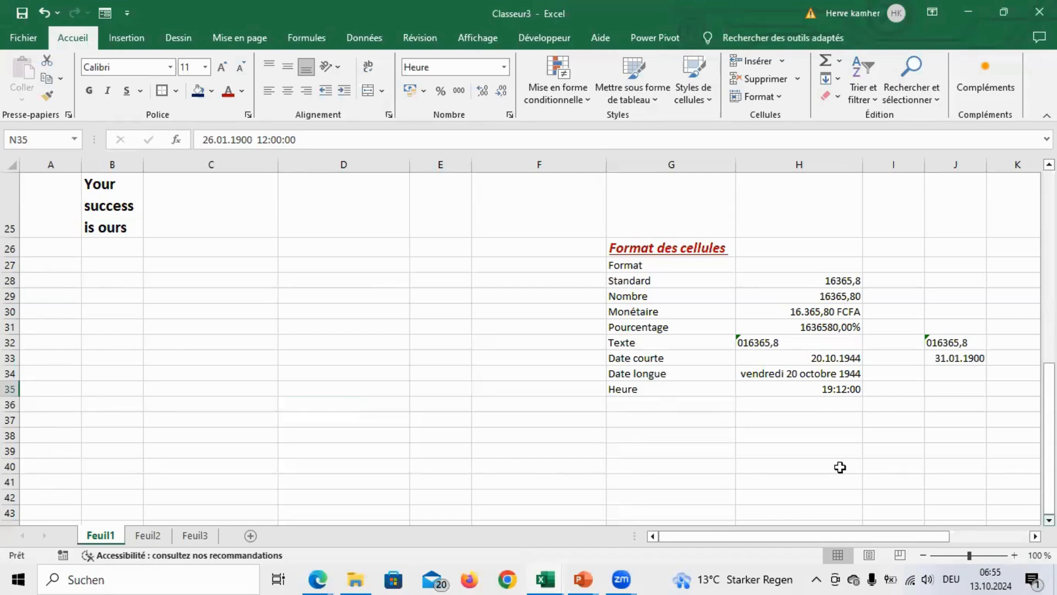
pyautogui.click(50, 452)
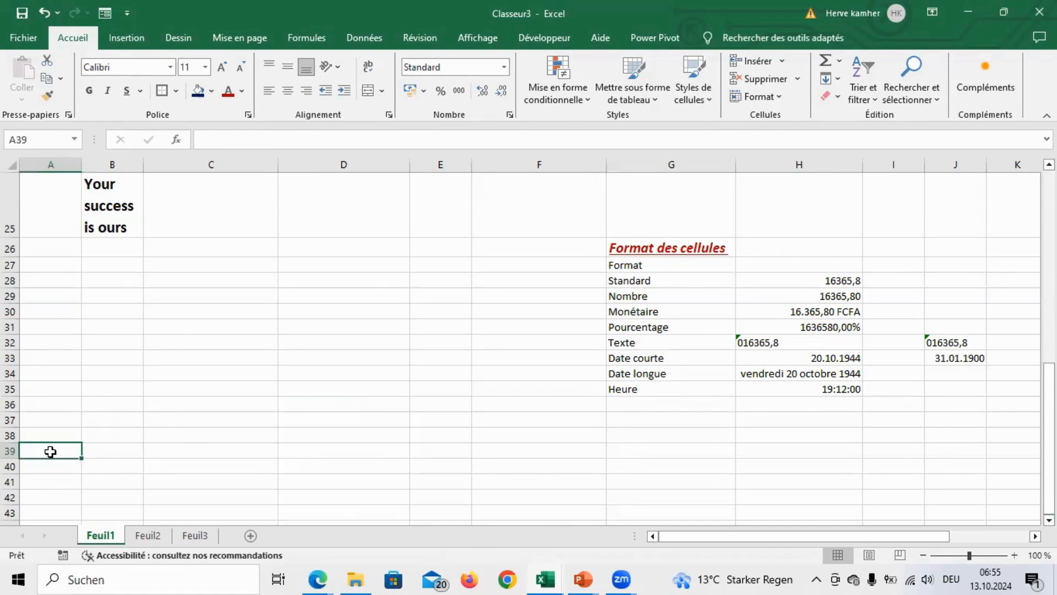
pyautogui.write('3')
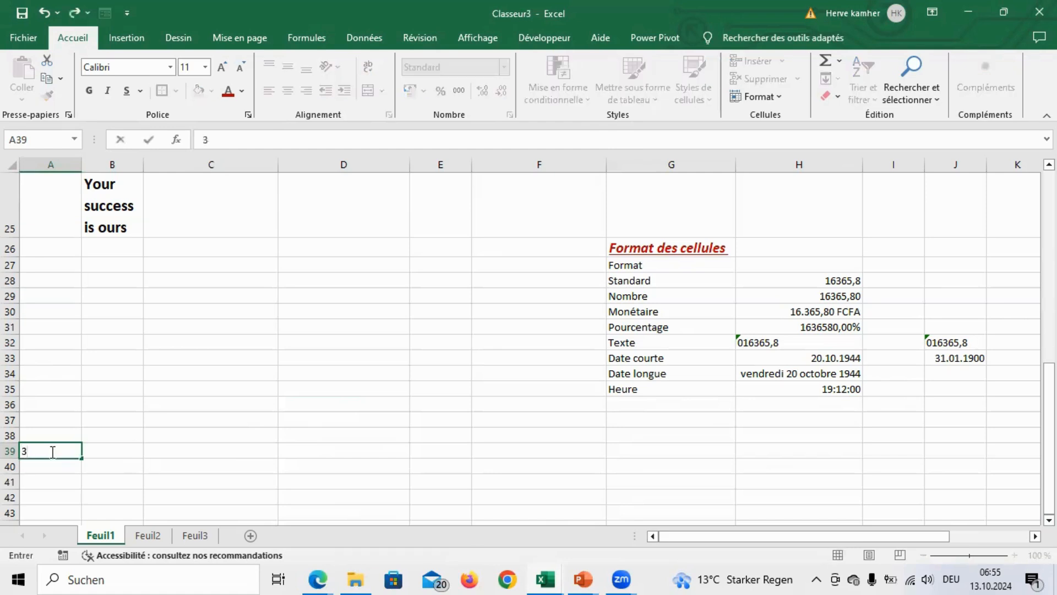
pyautogui.write('- Enregistrement ')
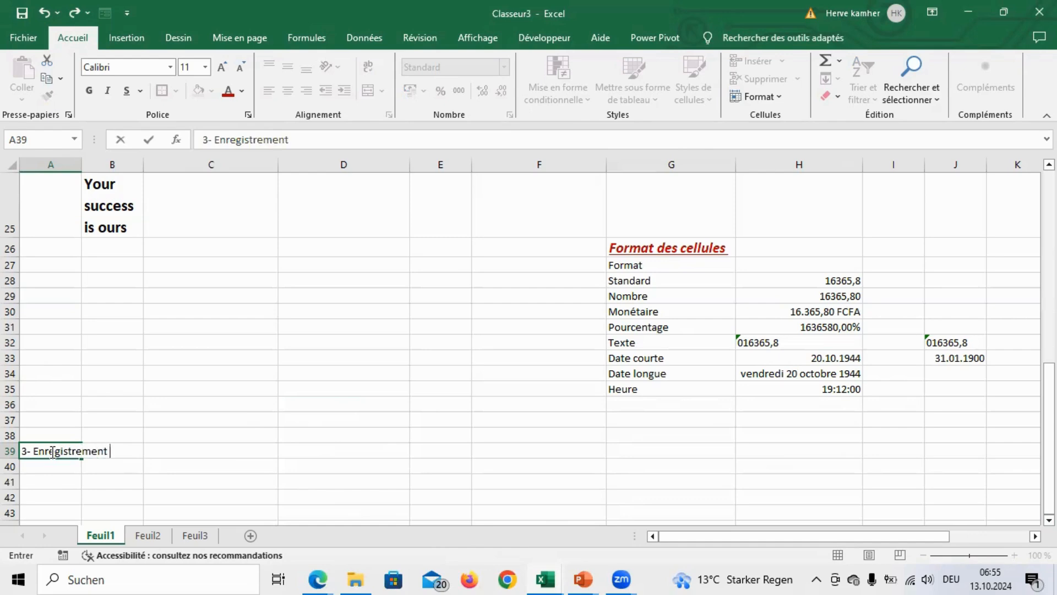
pyautogui.write('et sauvegarde de fichiers')
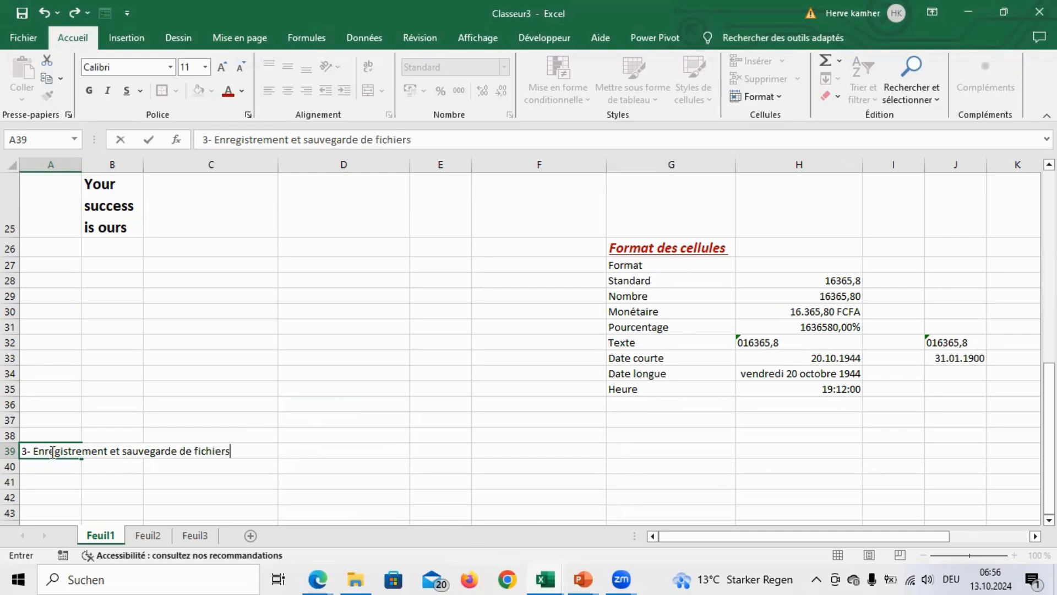
pyautogui.press('Return')
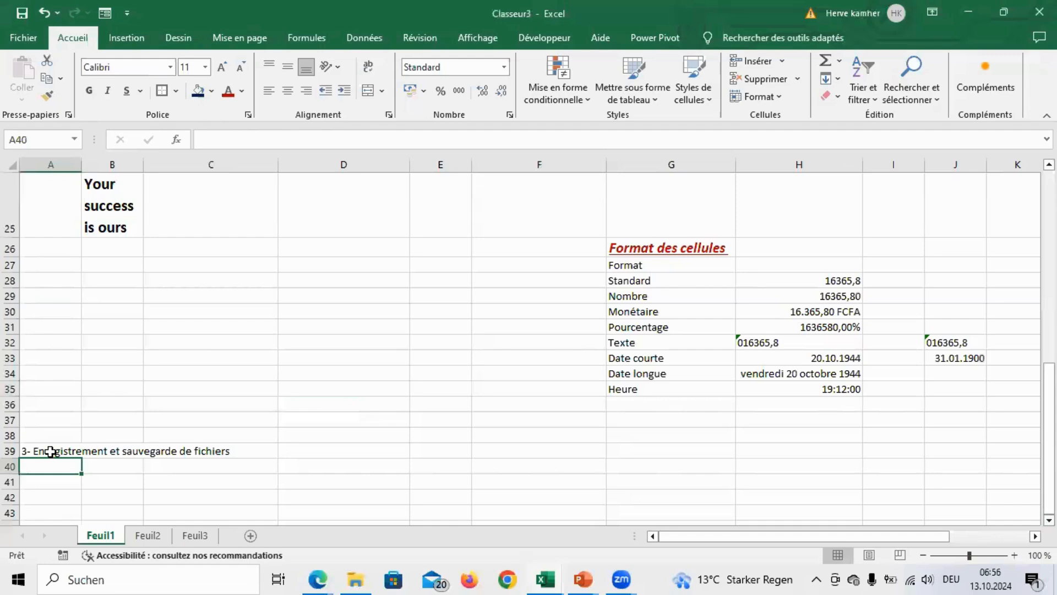
# Step: Copy the formatting of the section 2 heading in cell B6 onto the new heading in cell A39 with Format Painter
pyautogui.click(50, 451)
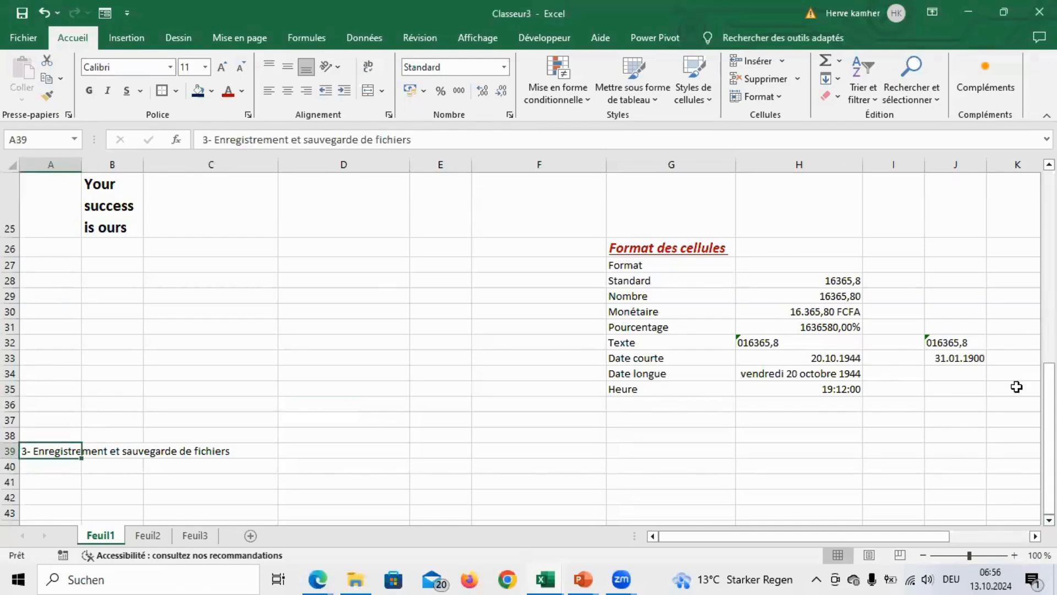
pyautogui.scroll(8, 81, 451)
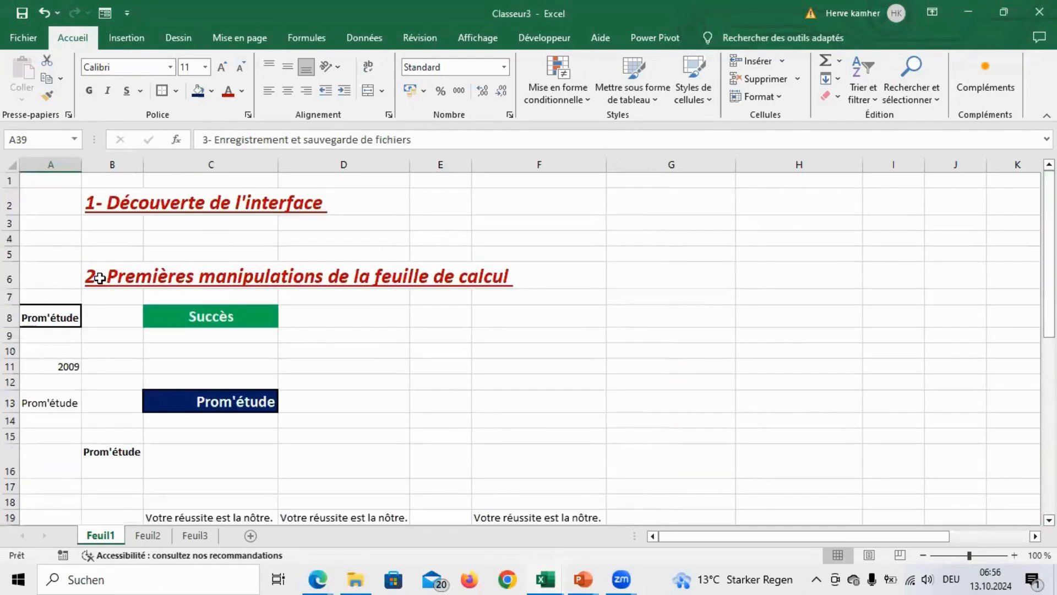
pyautogui.click(99, 278)
pyautogui.click(46, 96)
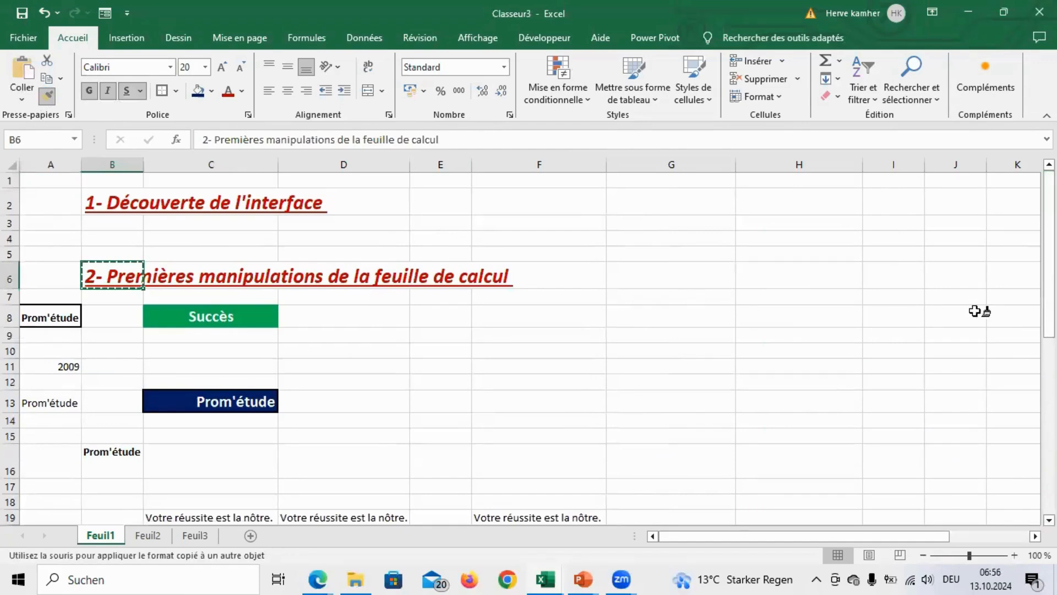
pyautogui.scroll(-7, 139, 276)
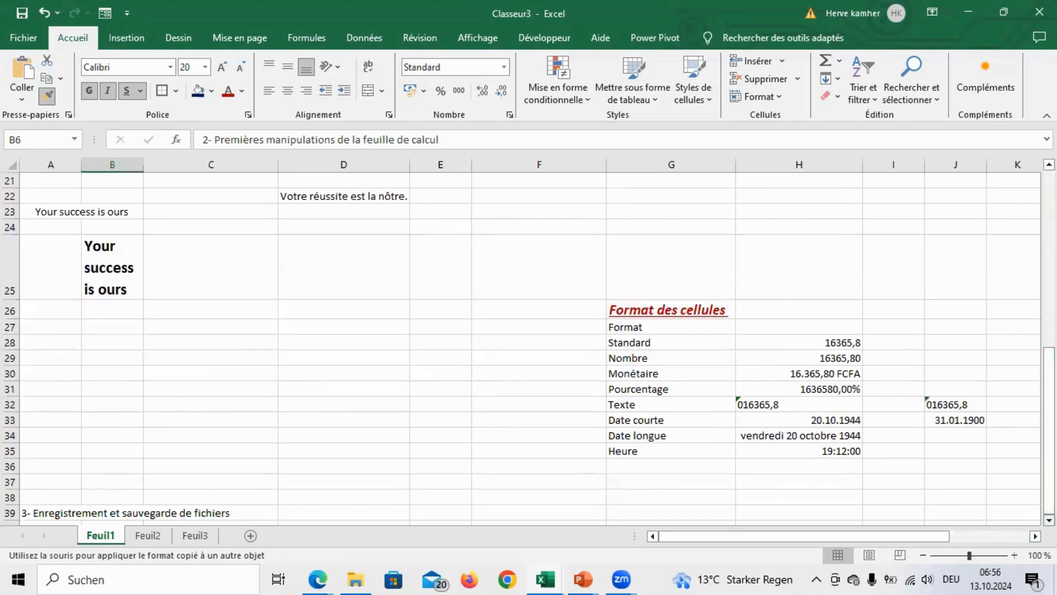
pyautogui.click(1049, 519)
pyautogui.click(1049, 519)
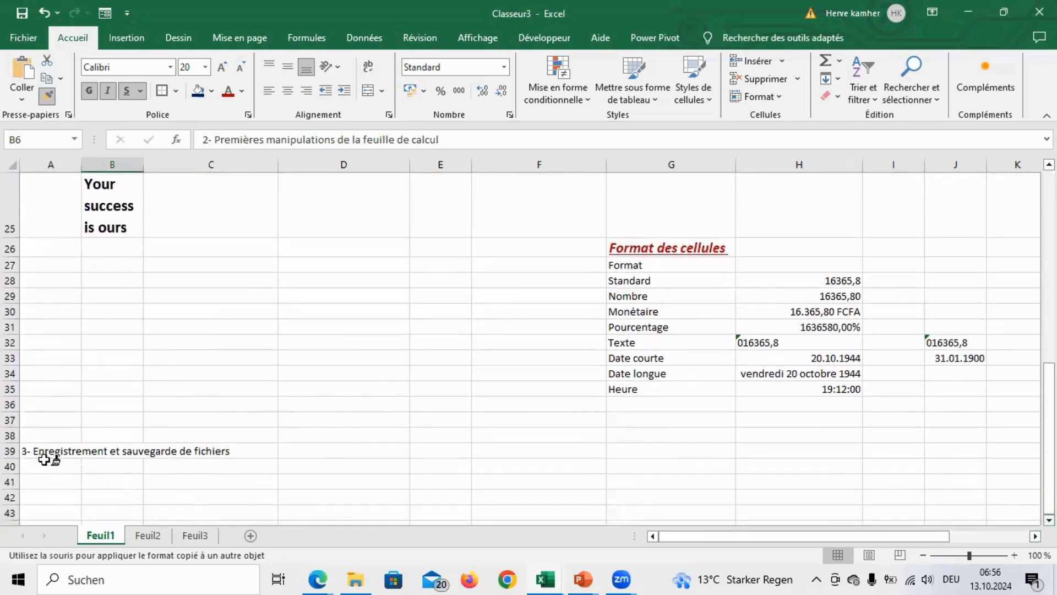
pyautogui.click(27, 451)
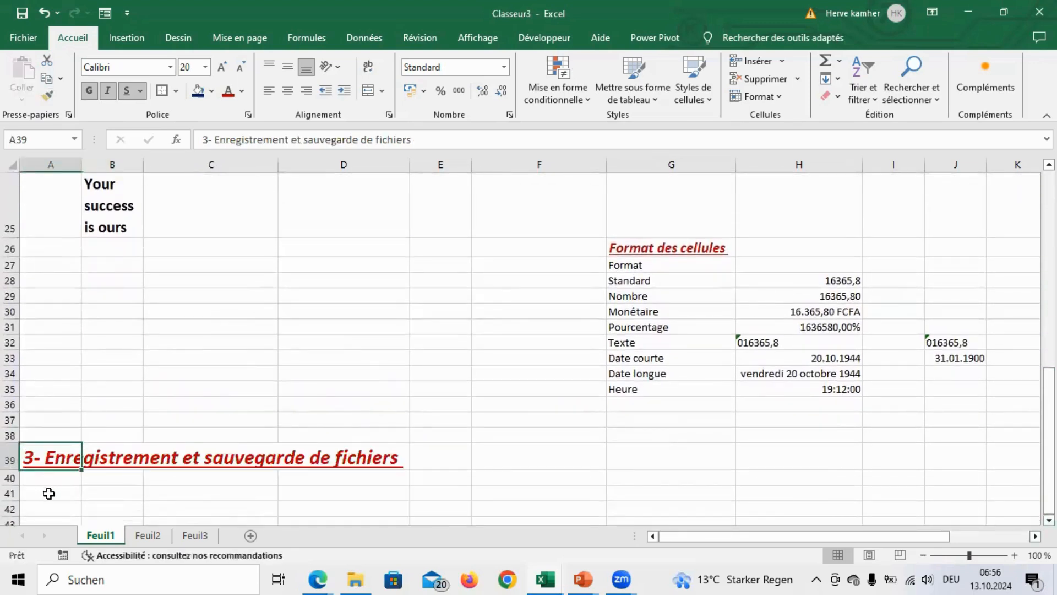
pyautogui.click(46, 493)
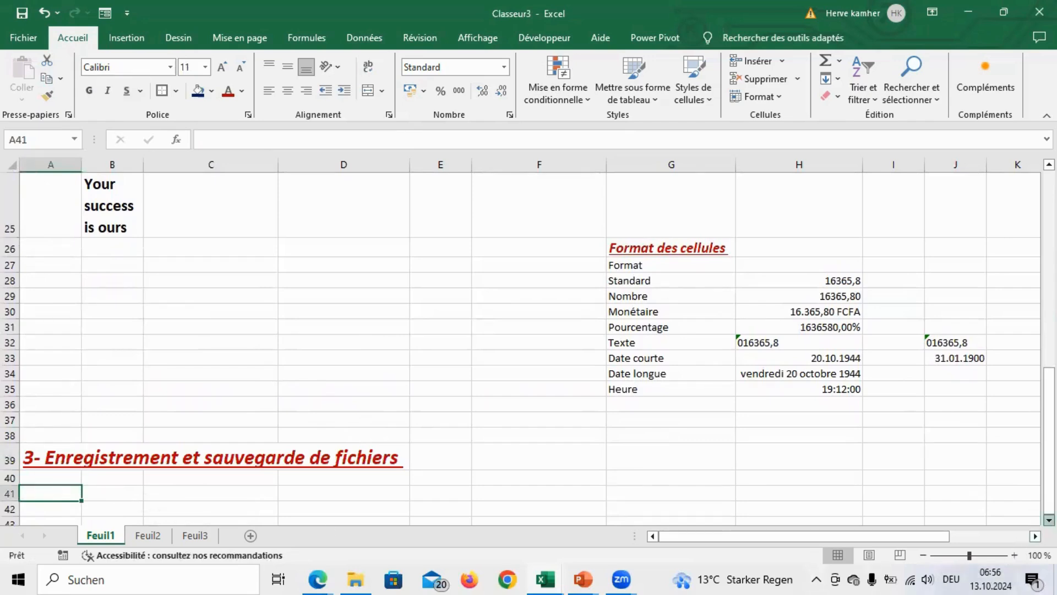
pyautogui.click(1049, 519)
pyautogui.click(1050, 520)
pyautogui.click(1049, 520)
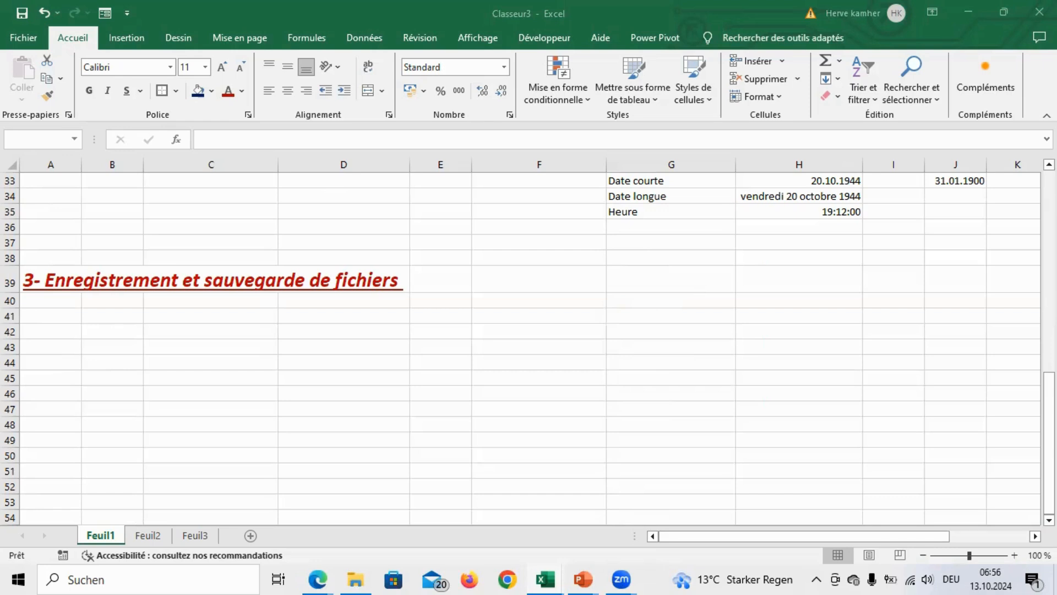
# Step: Start saving the workbook under a new name, view the OneDrive option and choose Ce PC as the location
pyautogui.click(29, 40)
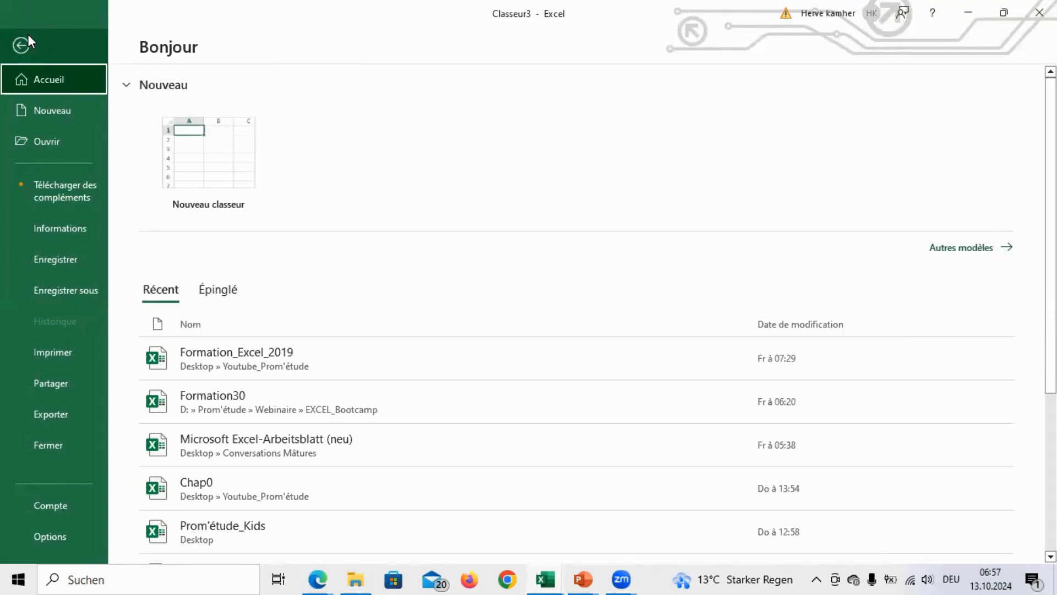
pyautogui.click(68, 298)
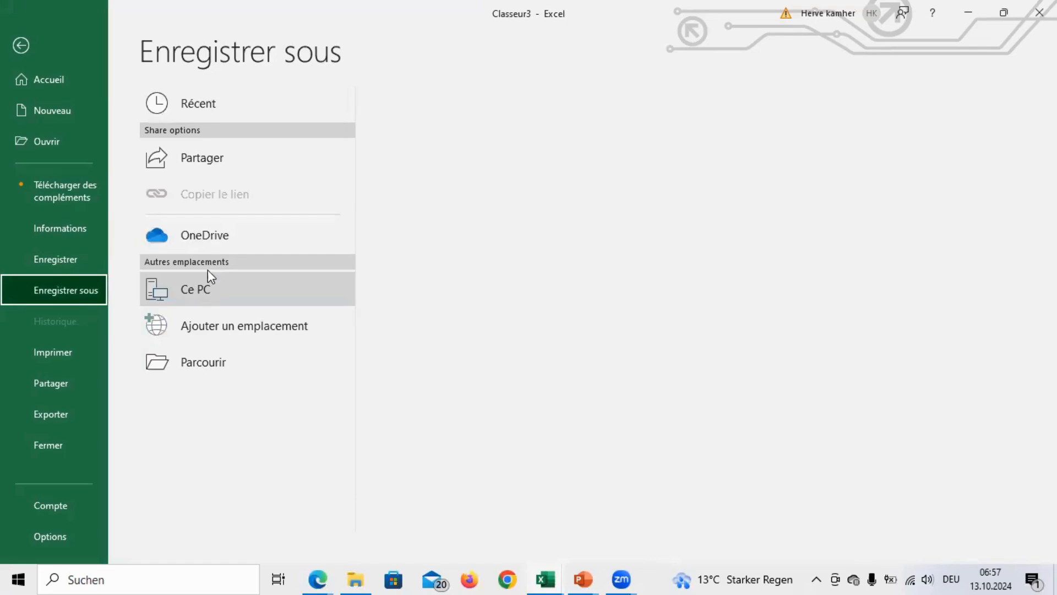
pyautogui.click(213, 237)
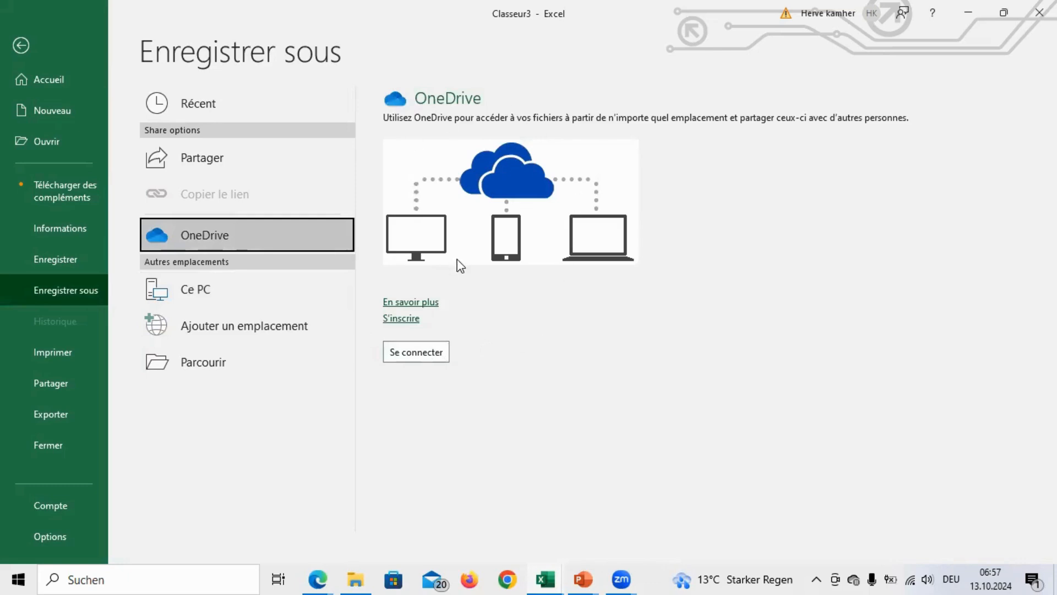
pyautogui.click(195, 292)
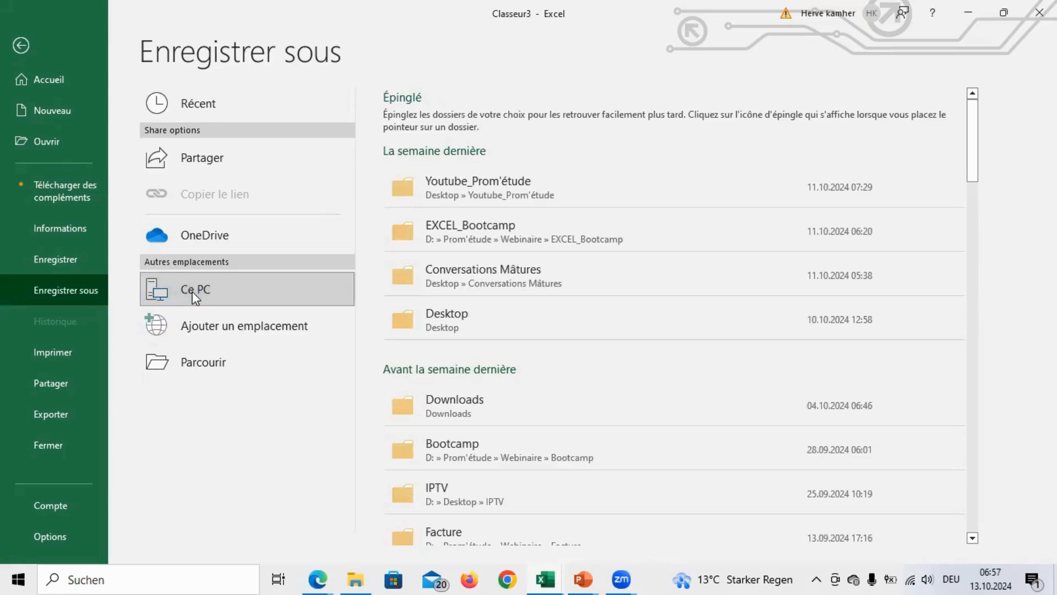
pyautogui.press('F12')
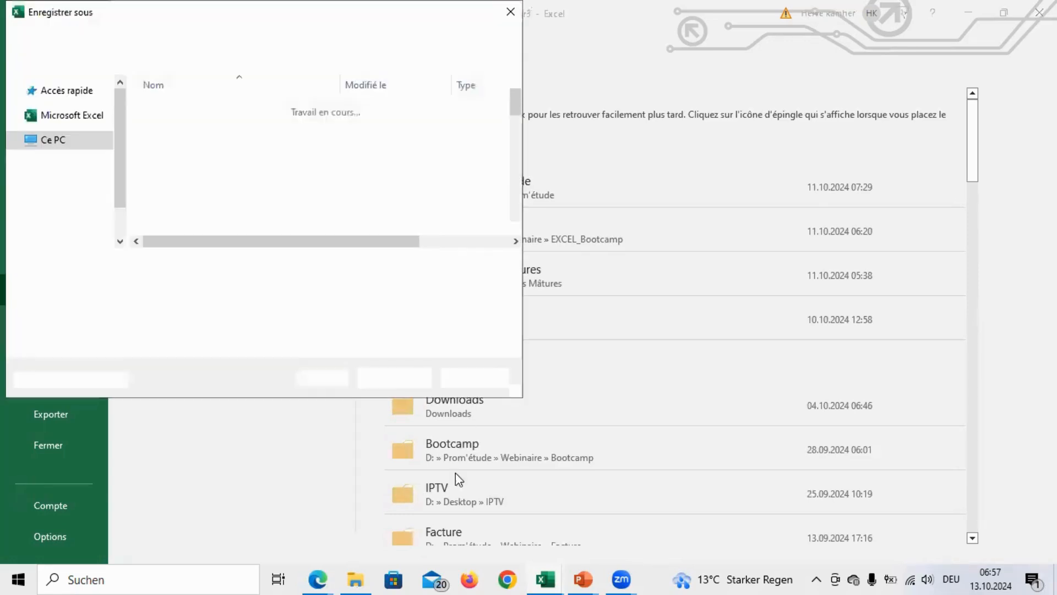
pyautogui.moveTo(151, 14); pyautogui.dragTo(151, 150)
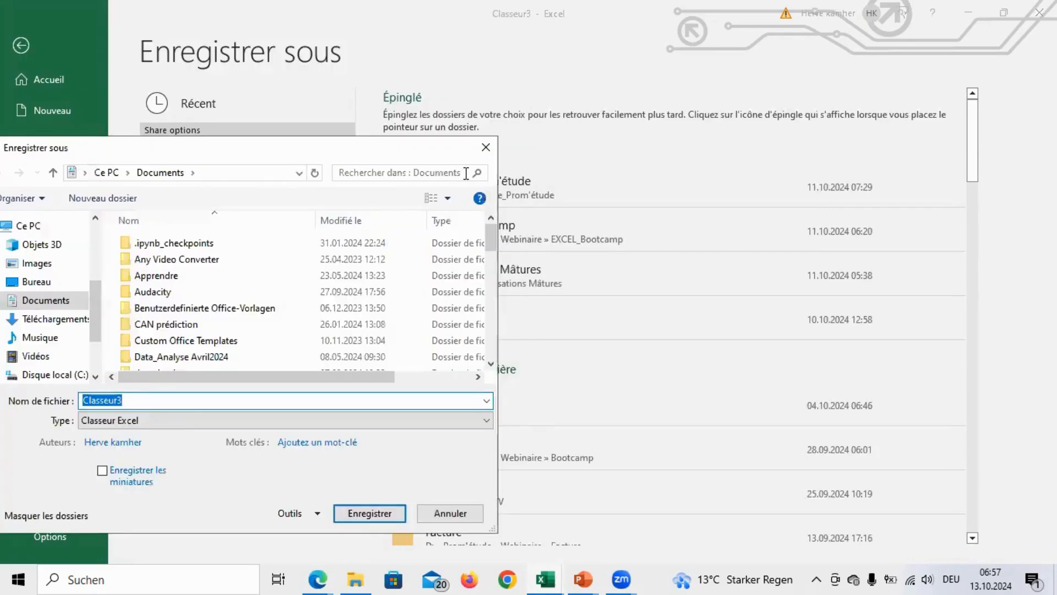
pyautogui.click(510, 147)
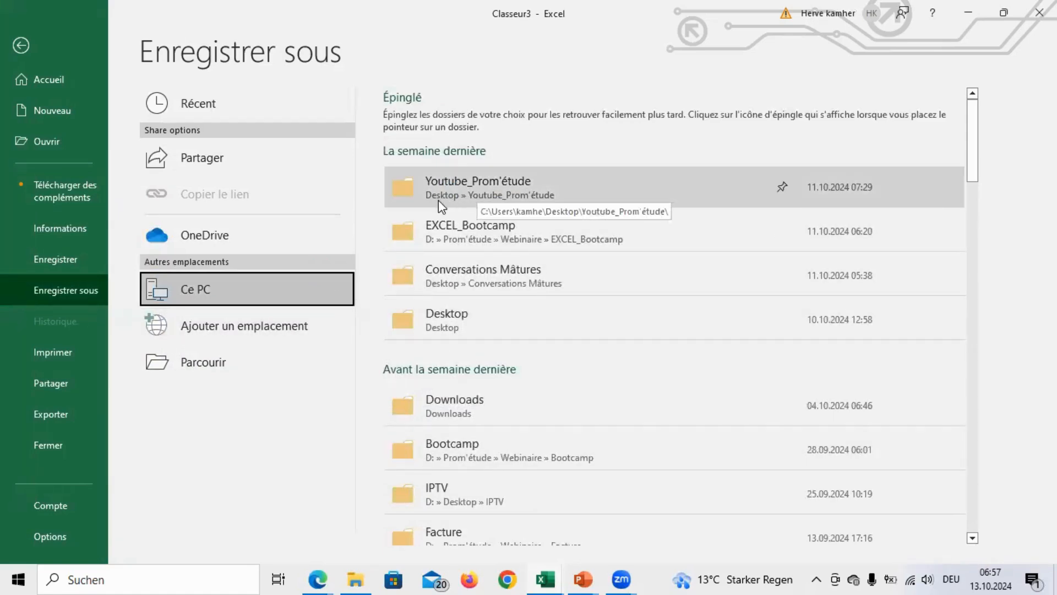
# Step: Save the workbook as Formation_Excel2019_Prometude in the Youtube_Prom'étude folder, with Classeur Excel as the file type
pyautogui.click(485, 188)
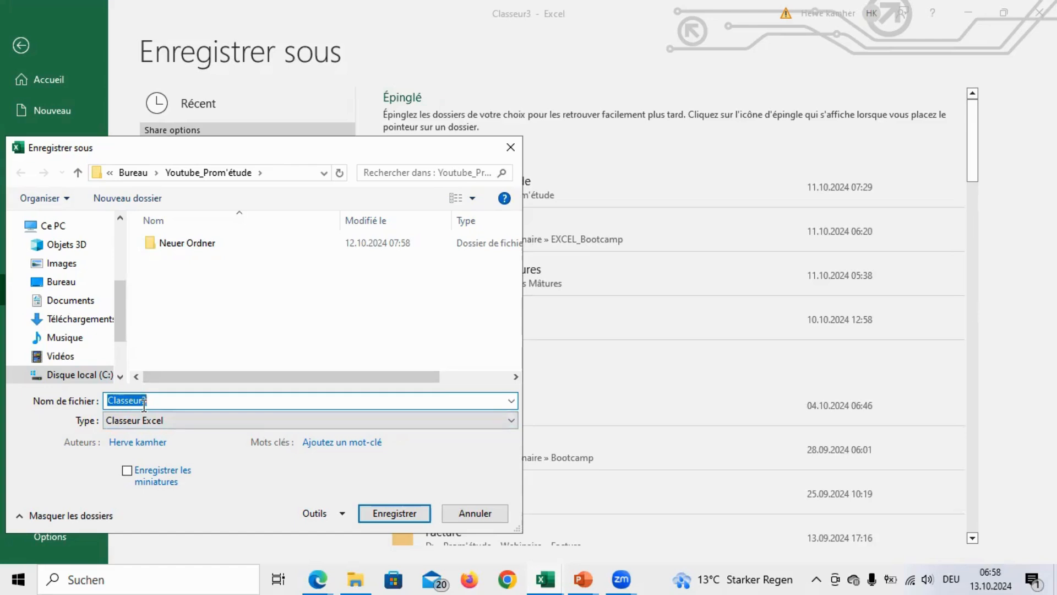
pyautogui.press('BackSpace')
pyautogui.write('Formation_Ex')
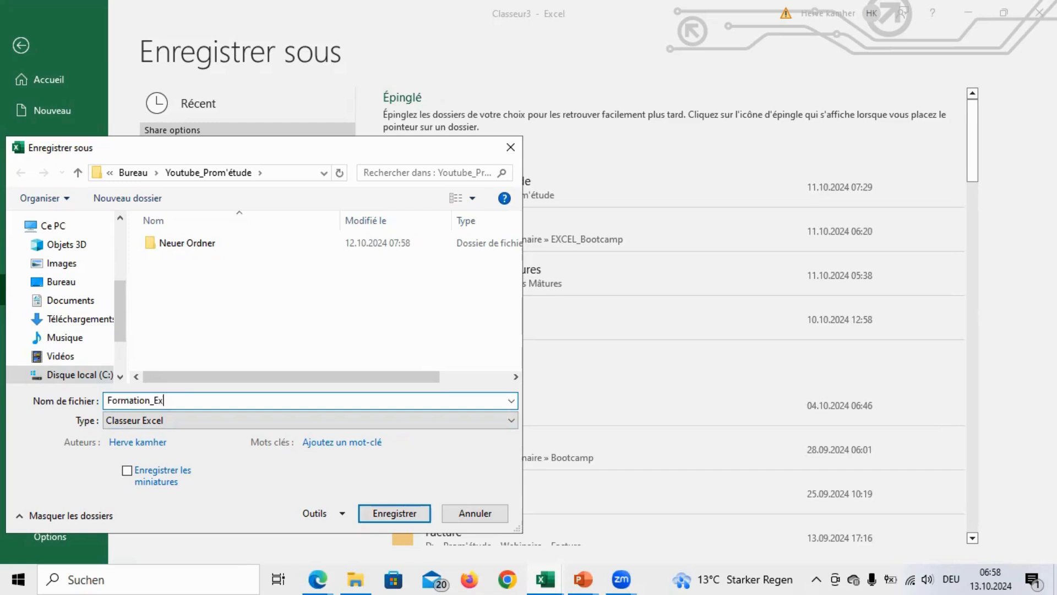
pyautogui.write('cel2019_Prometude')
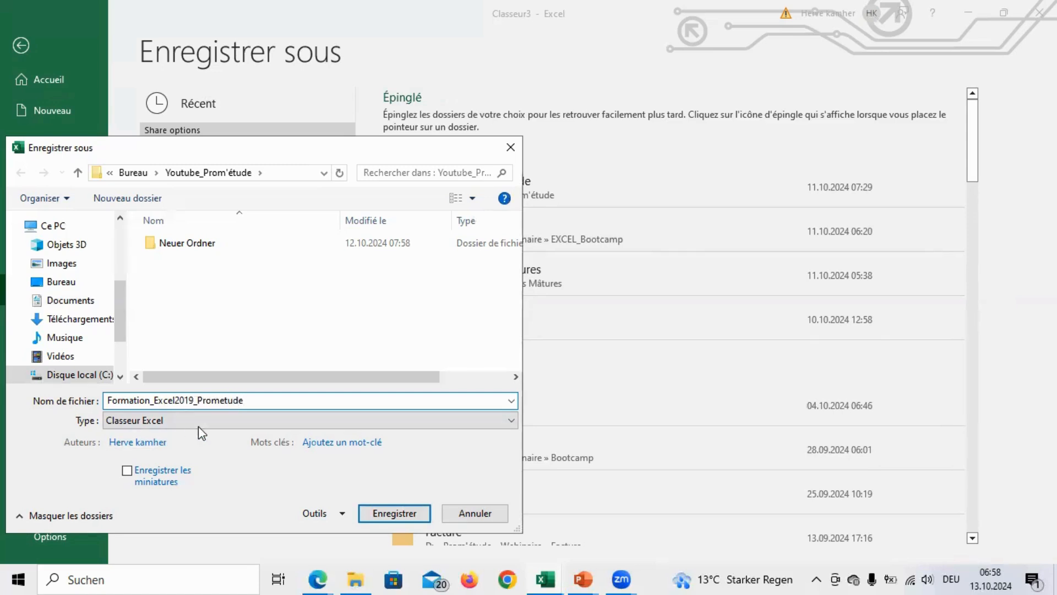
pyautogui.click(223, 422)
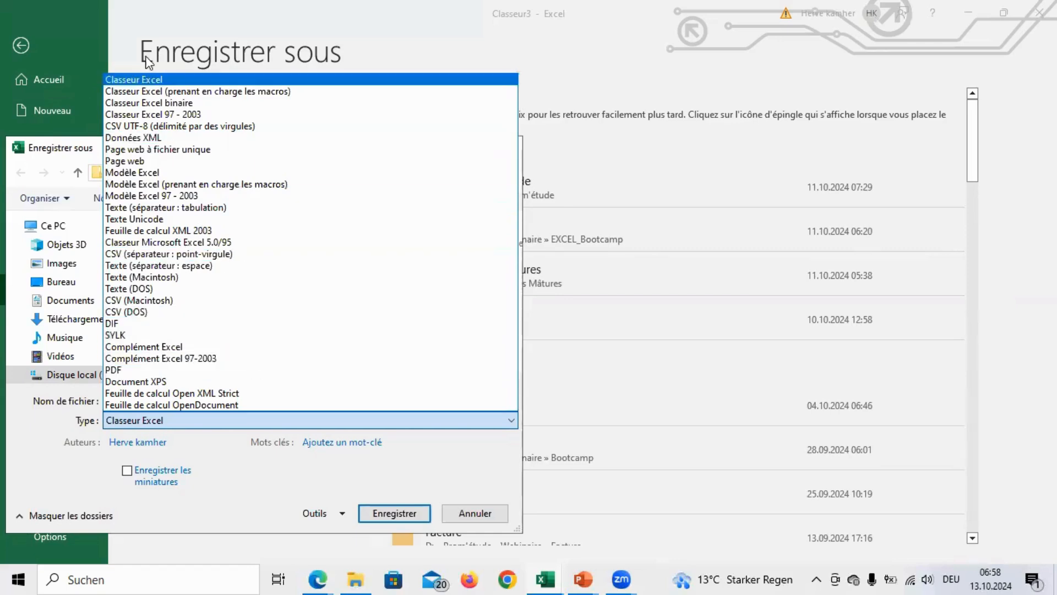
pyautogui.click(145, 81)
pyautogui.click(402, 514)
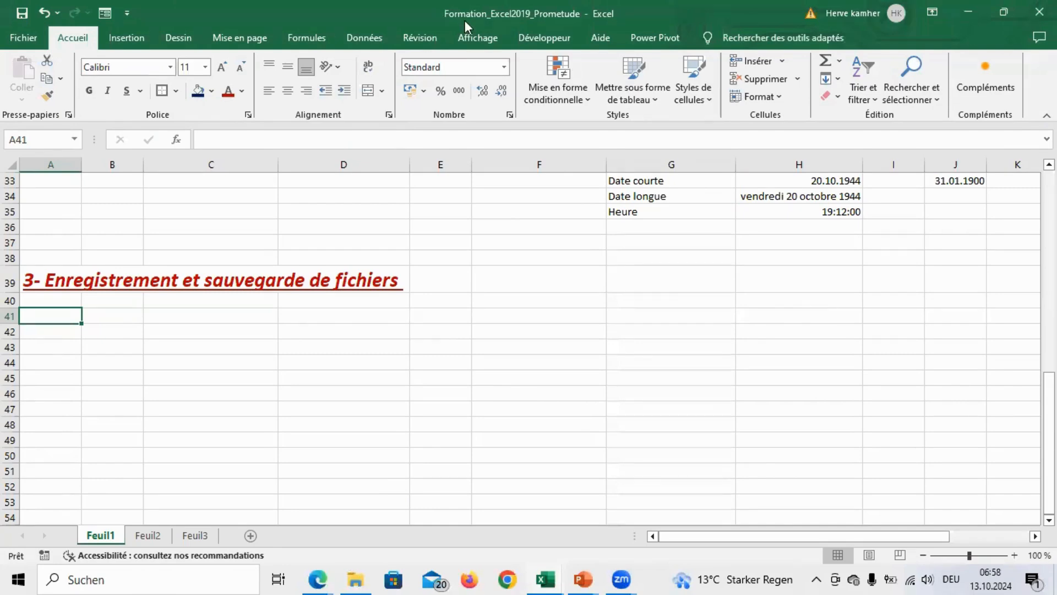
pyautogui.click(500, 19)
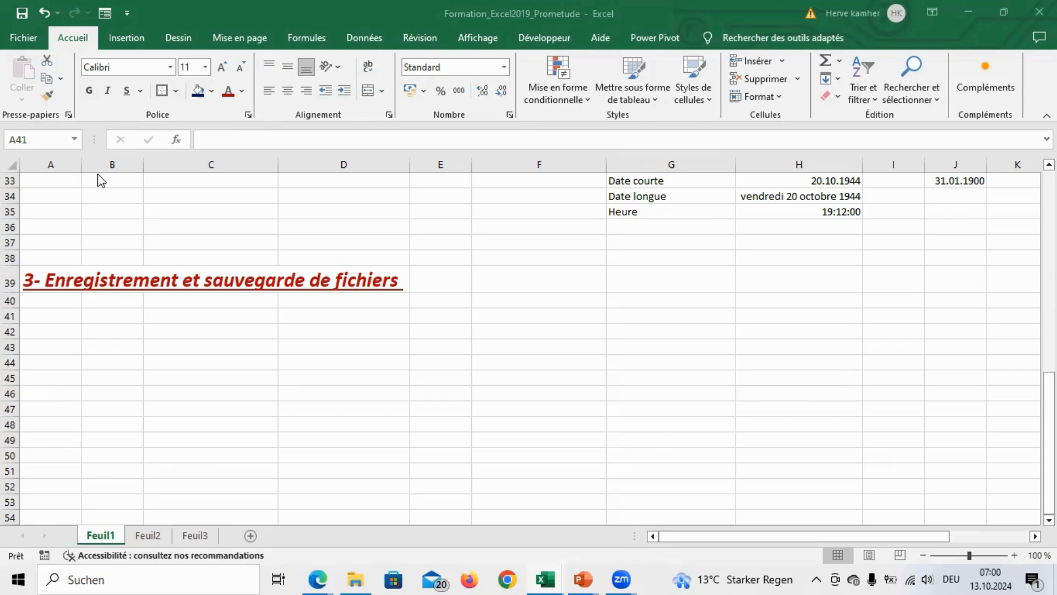
# Step: Examine the recent workbooks list down to the option for recovering unsaved workbooks, and return to the worksheet
pyautogui.click(25, 38)
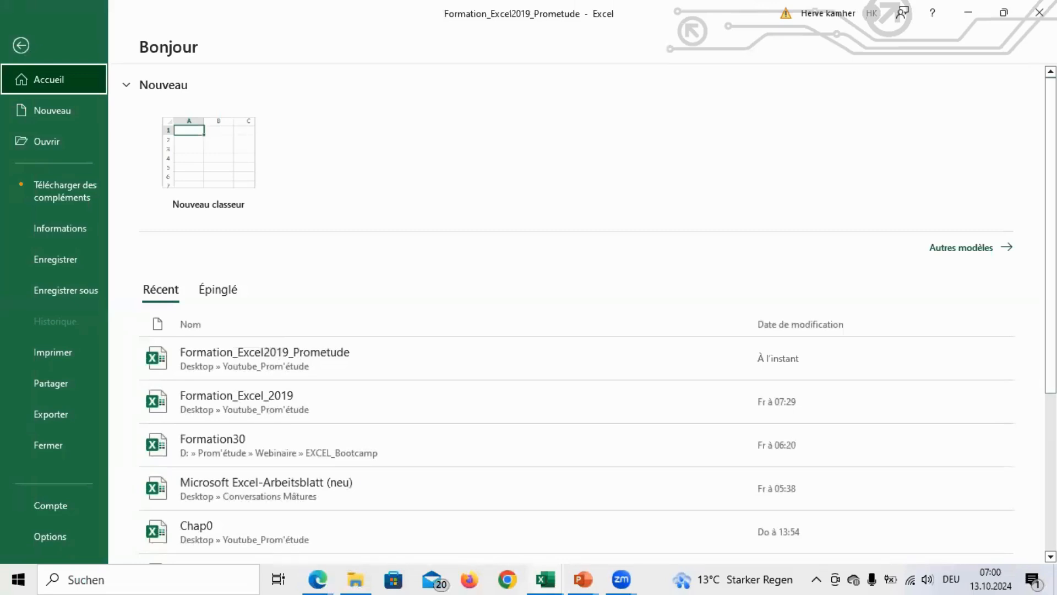
pyautogui.scroll(-5, 589, 313)
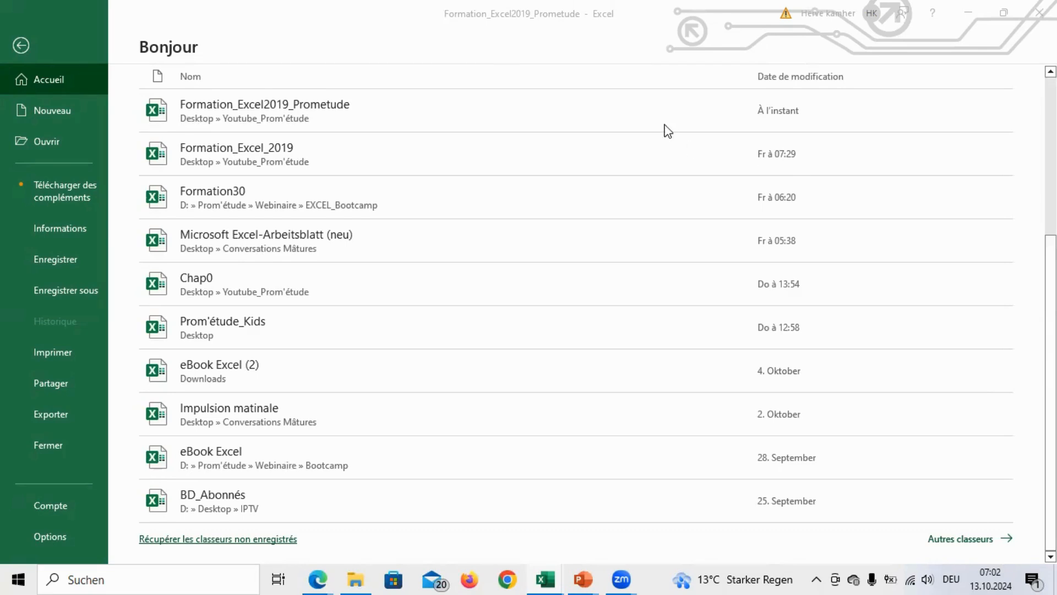
pyautogui.click(51, 91)
pyautogui.click(22, 45)
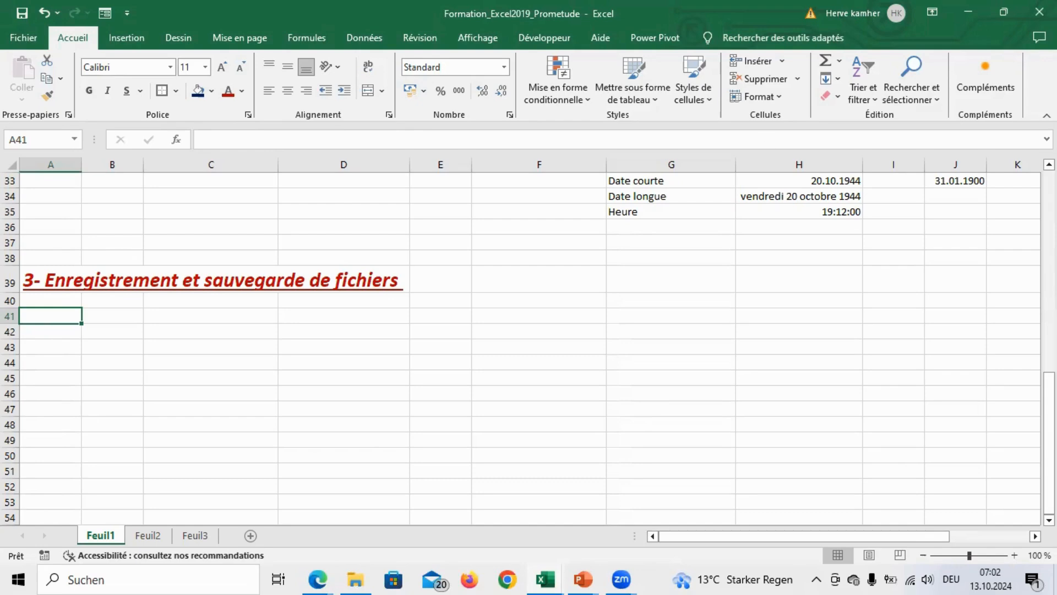
pyautogui.press('F12')
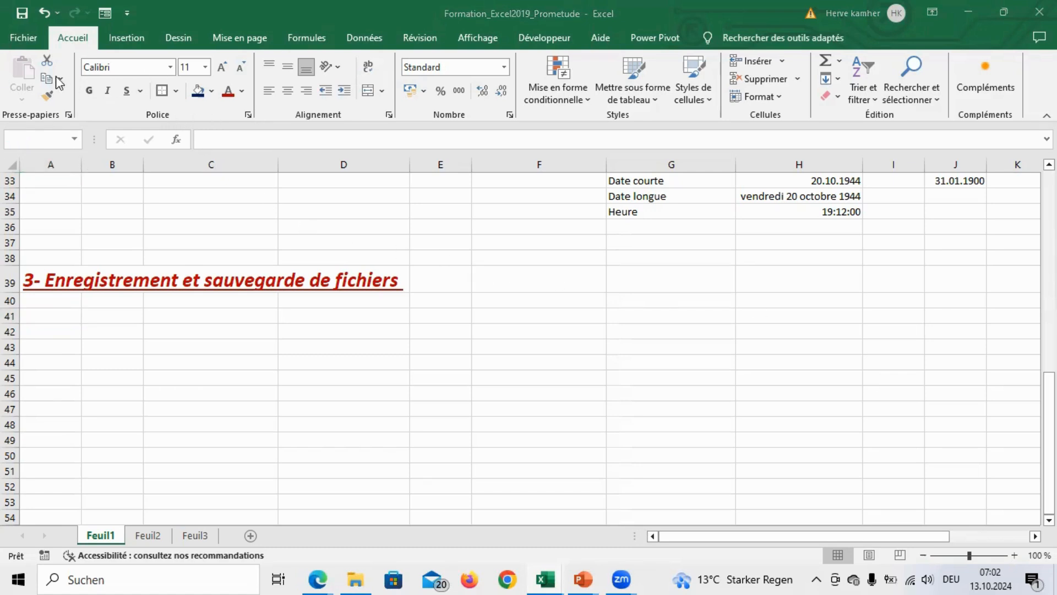
# Step: Examine the automatic recovery interval and recovery file location in the Enregistrement options of Excel, and close the options
pyautogui.click(23, 38)
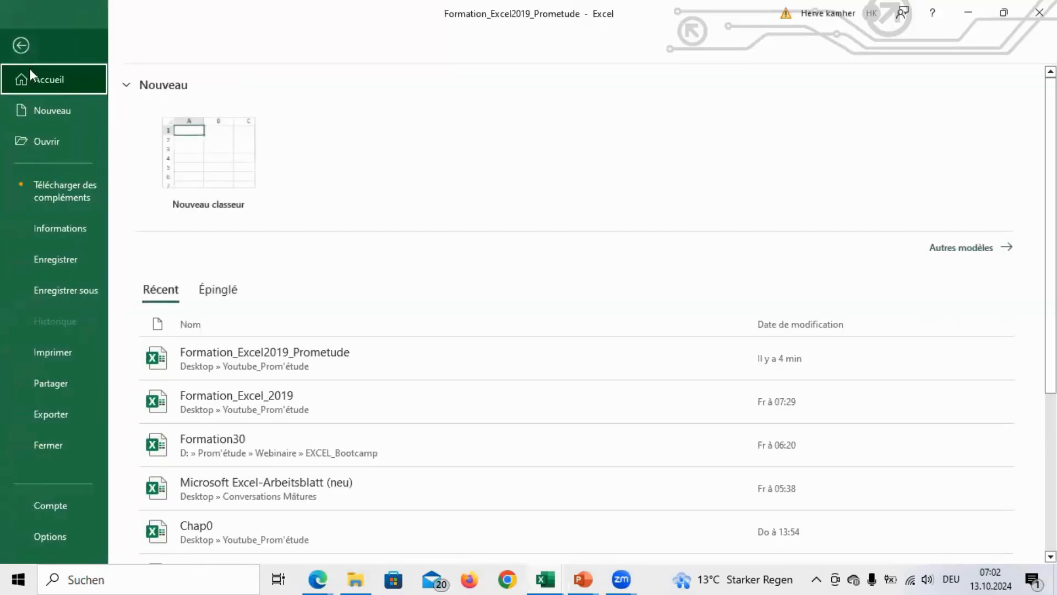
pyautogui.click(45, 535)
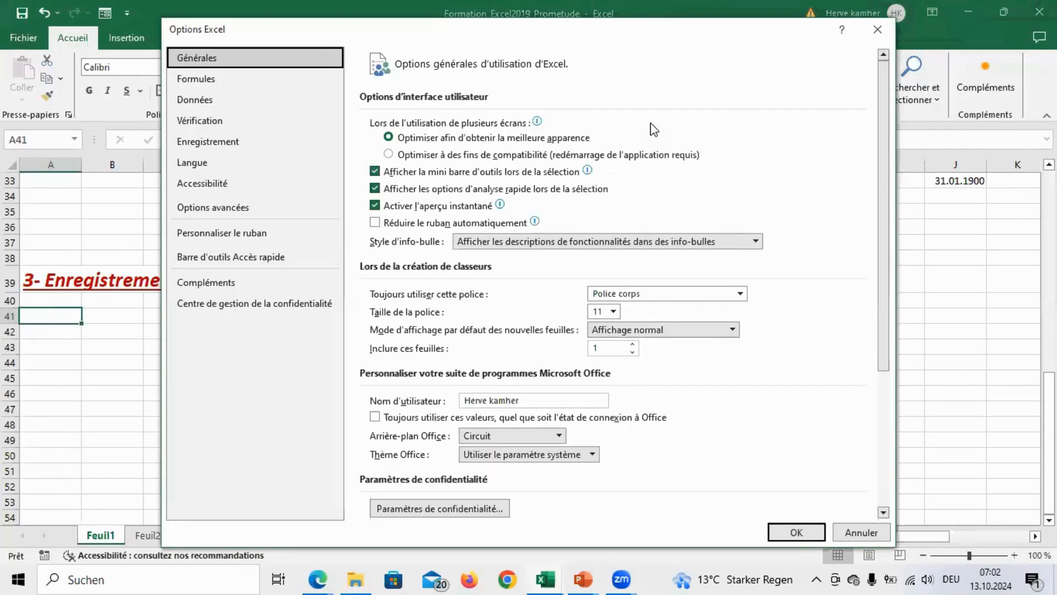
pyautogui.click(222, 143)
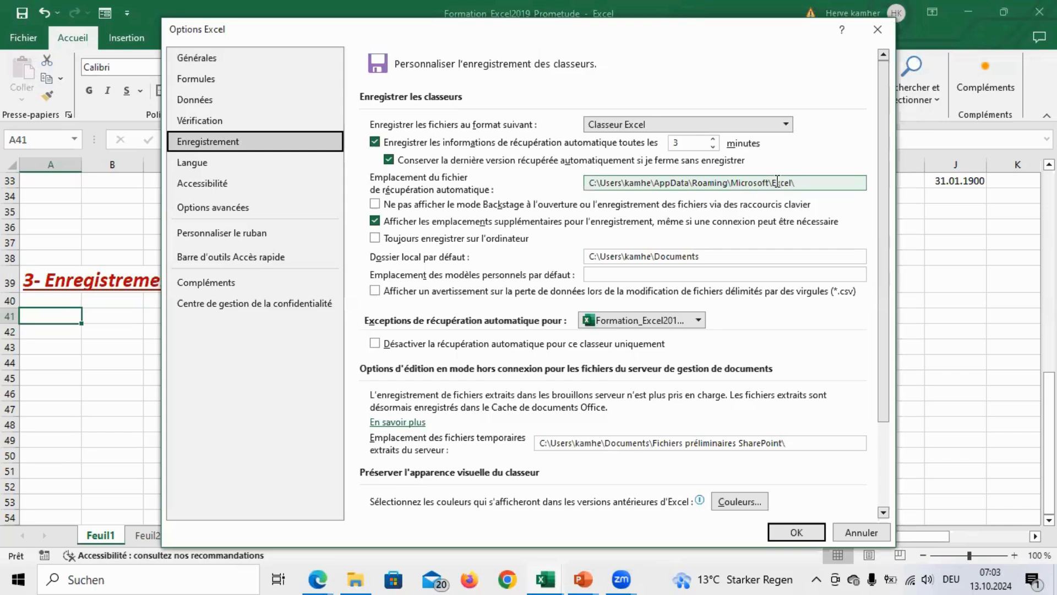
pyautogui.click(802, 183)
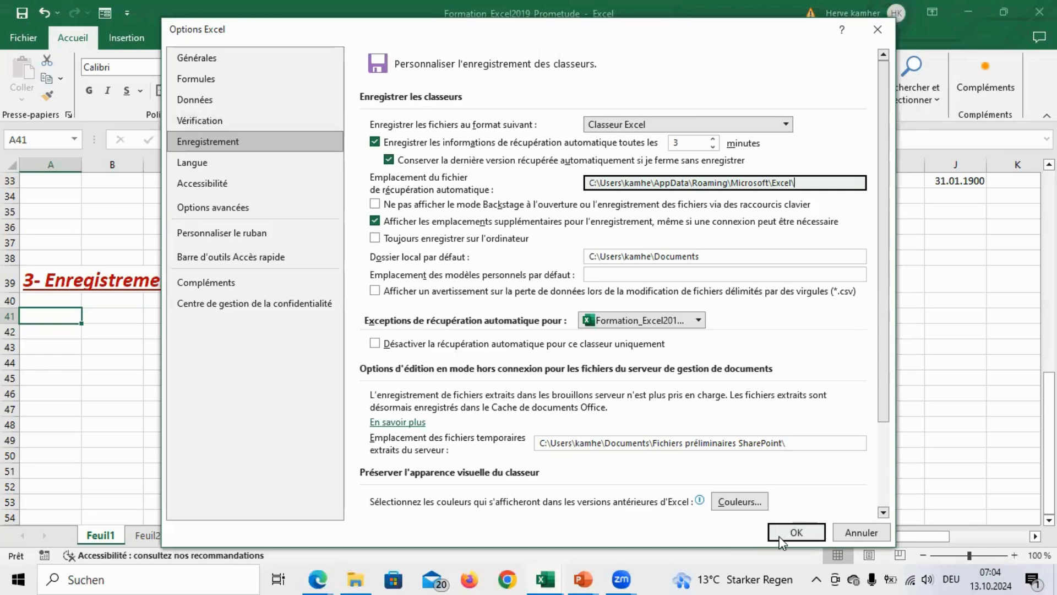
pyautogui.click(796, 532)
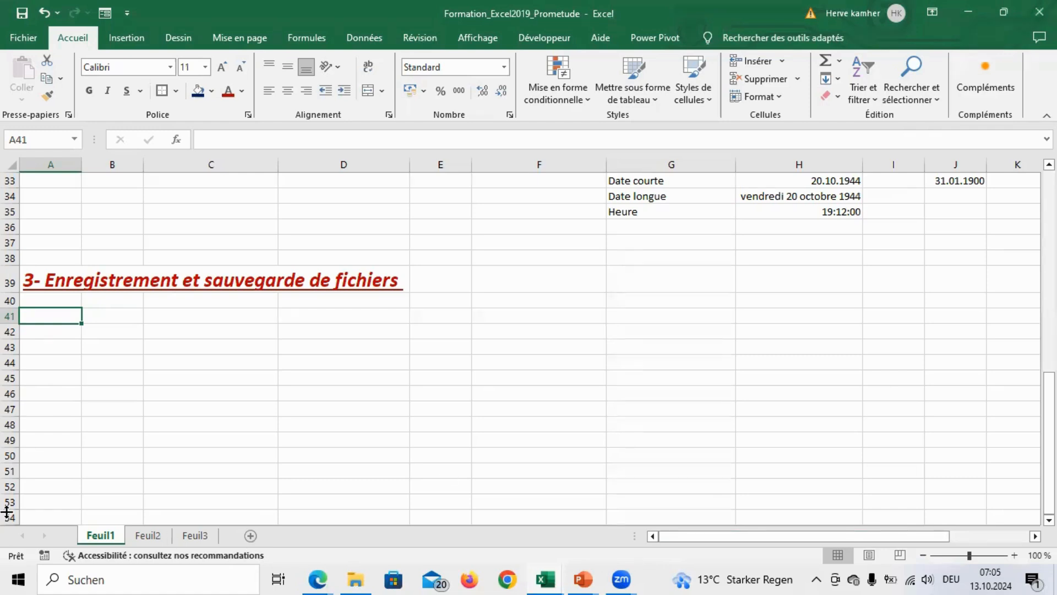
# Step: Rename the sheet Feuil1 as "Mod1- Prise en main"
pyautogui.doubleClick(103, 536)
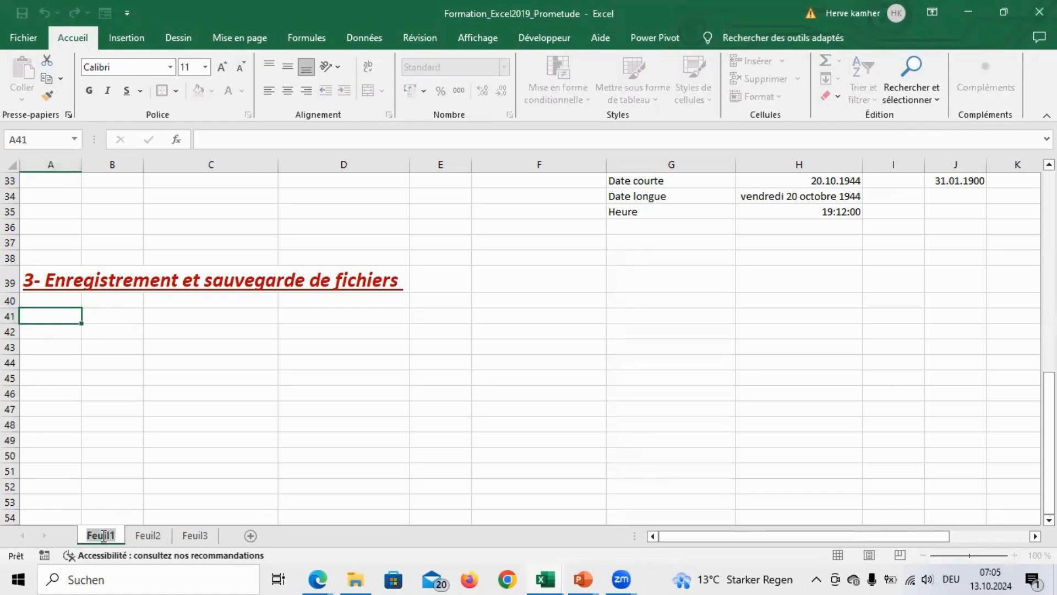
pyautogui.press('BackSpace')
pyautogui.write('M')
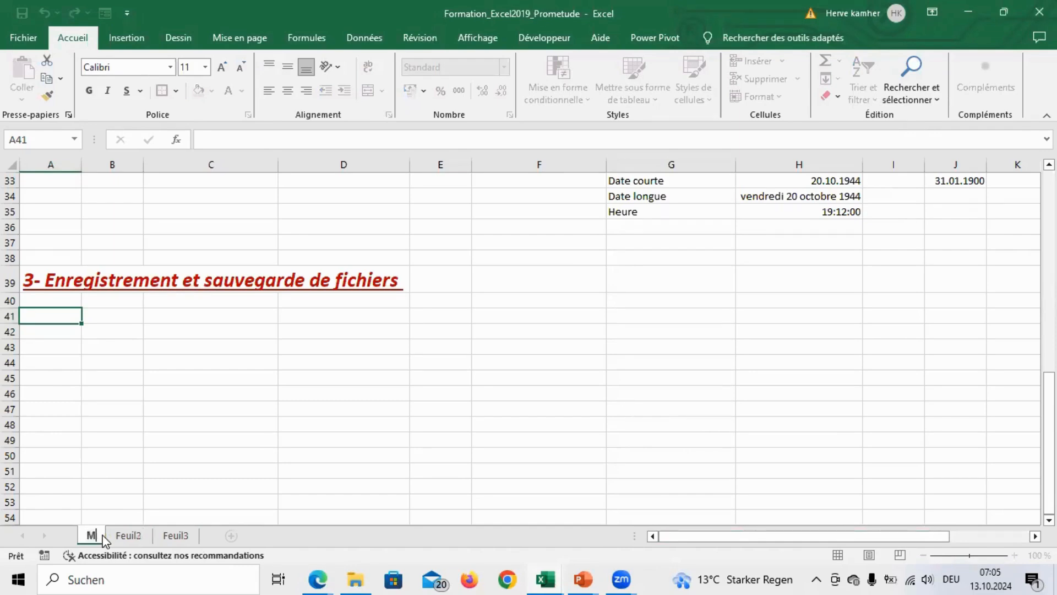
pyautogui.write('oi1-')
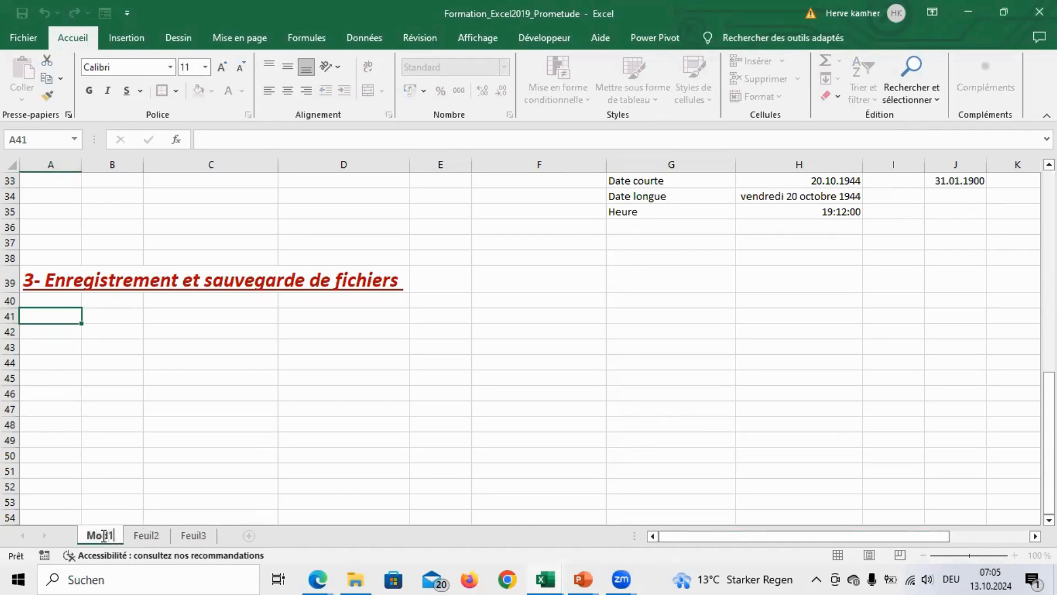
pyautogui.write(' Prise en main')
pyautogui.press('Return')
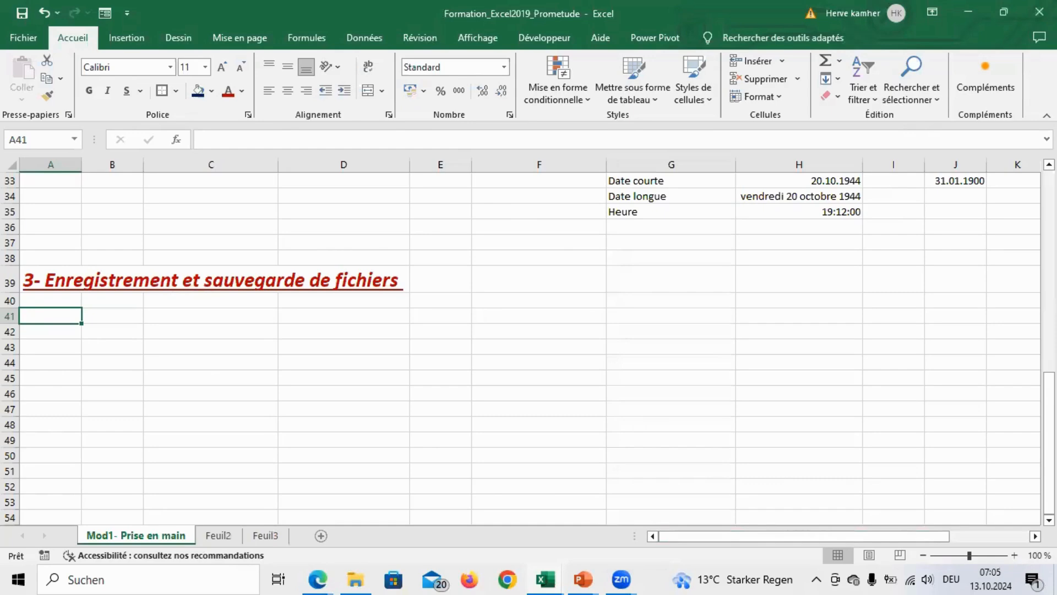
pyautogui.press('F12')
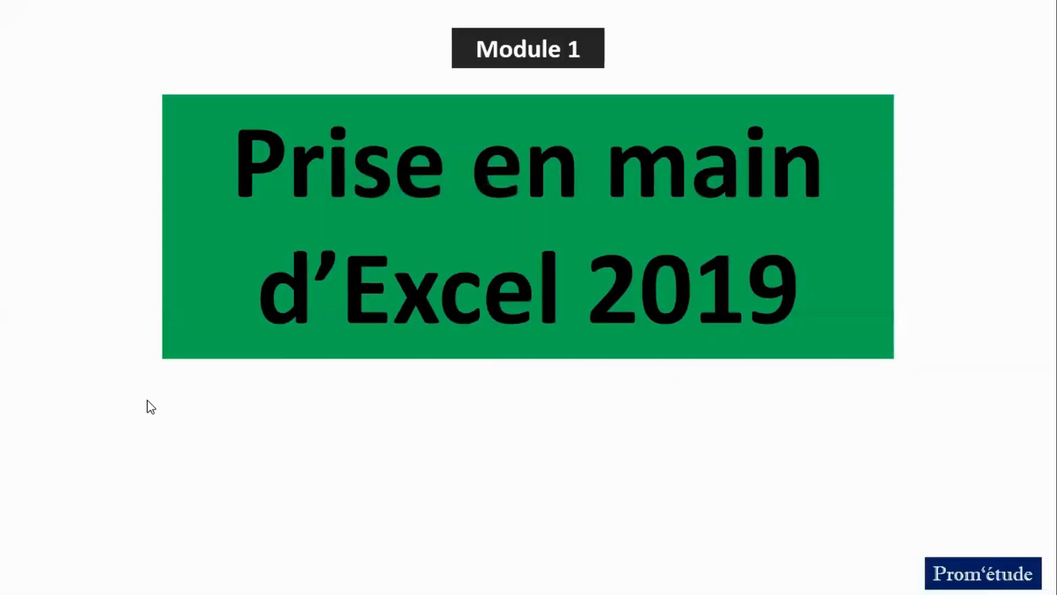
pyautogui.click(102, 345)
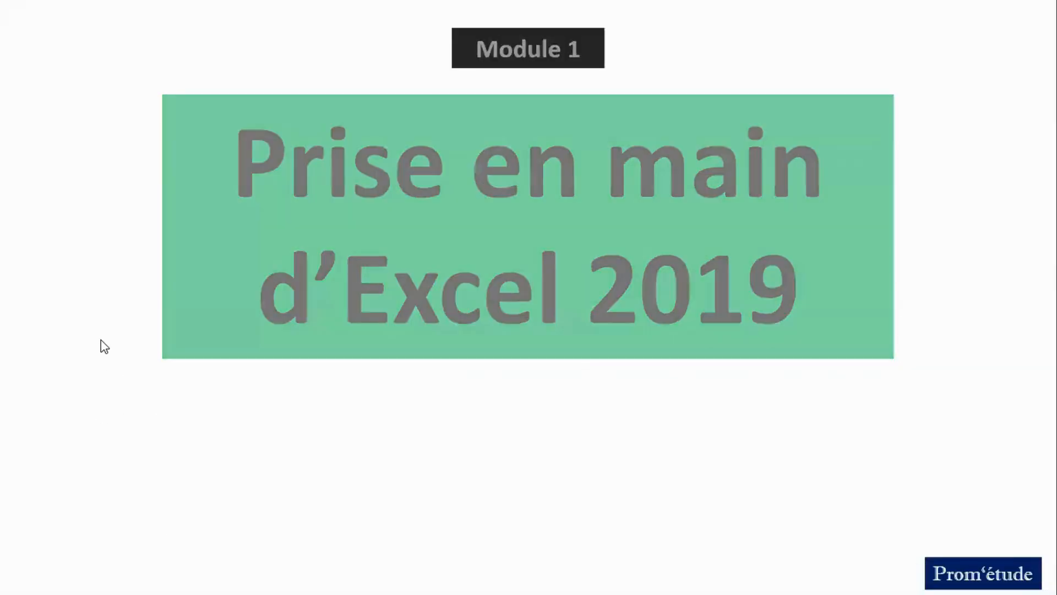